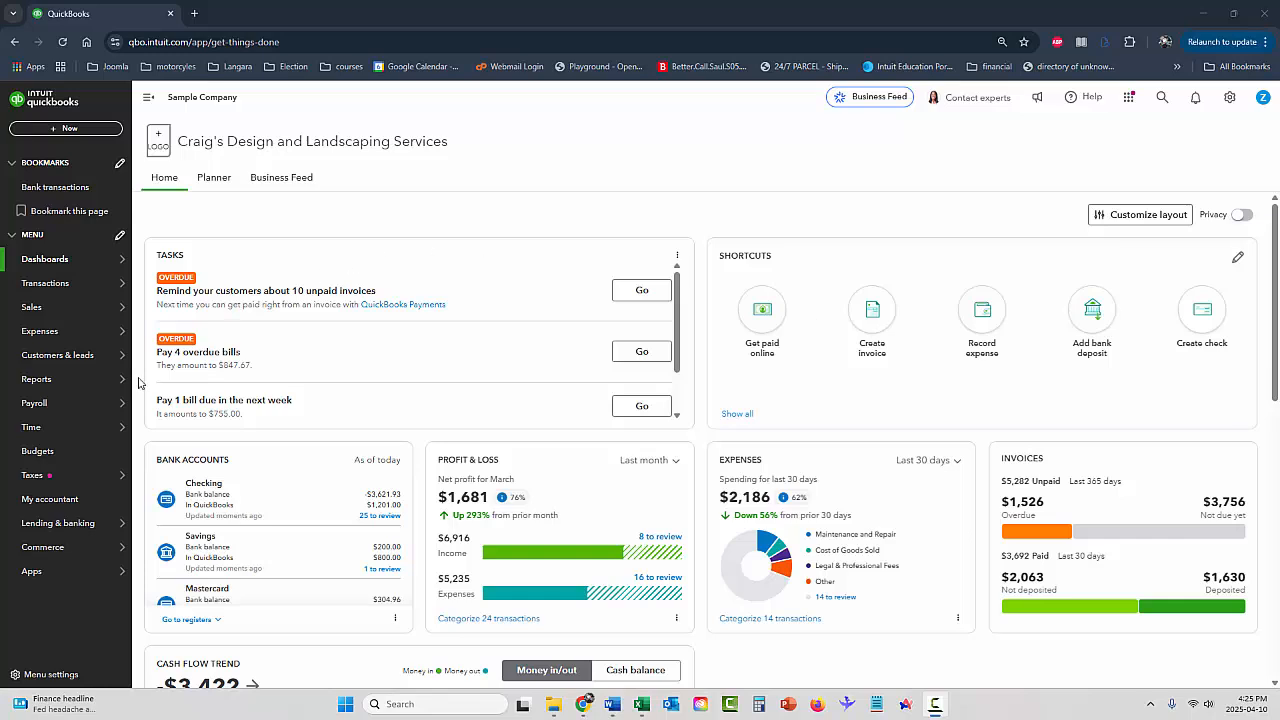
Open the company's list of expense transactions.
mouse_move(48, 331)
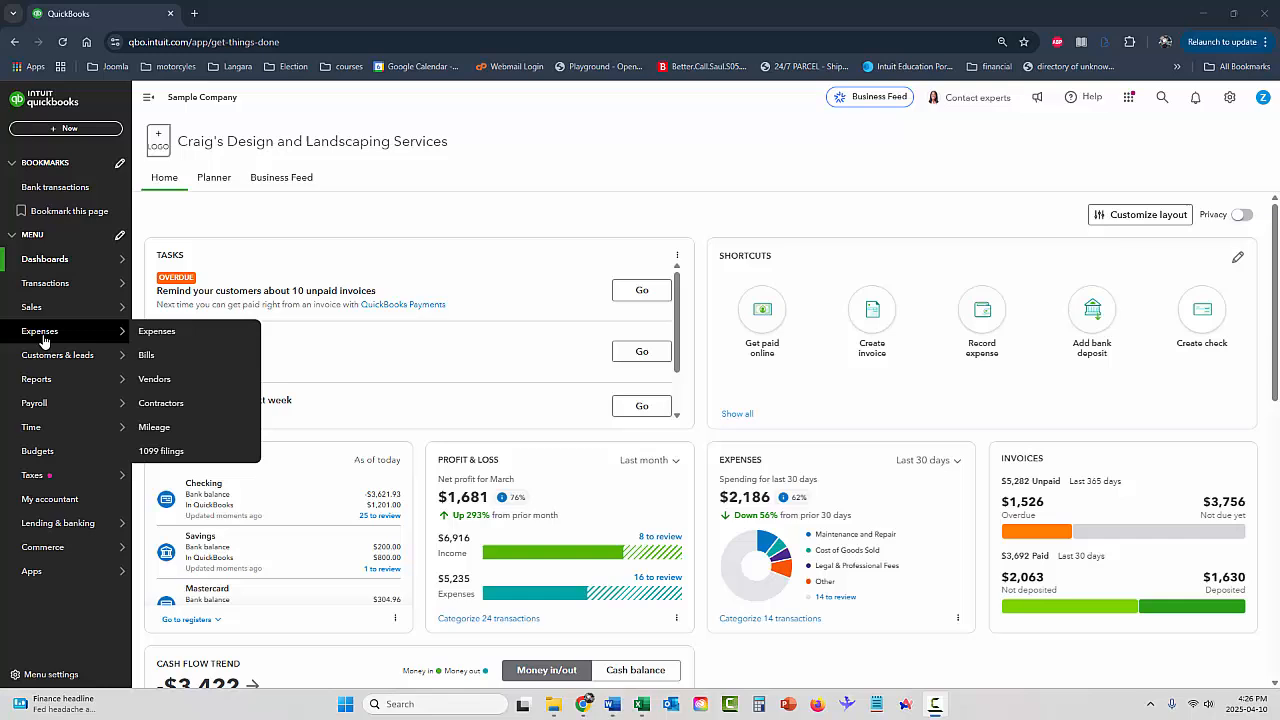
click(160, 335)
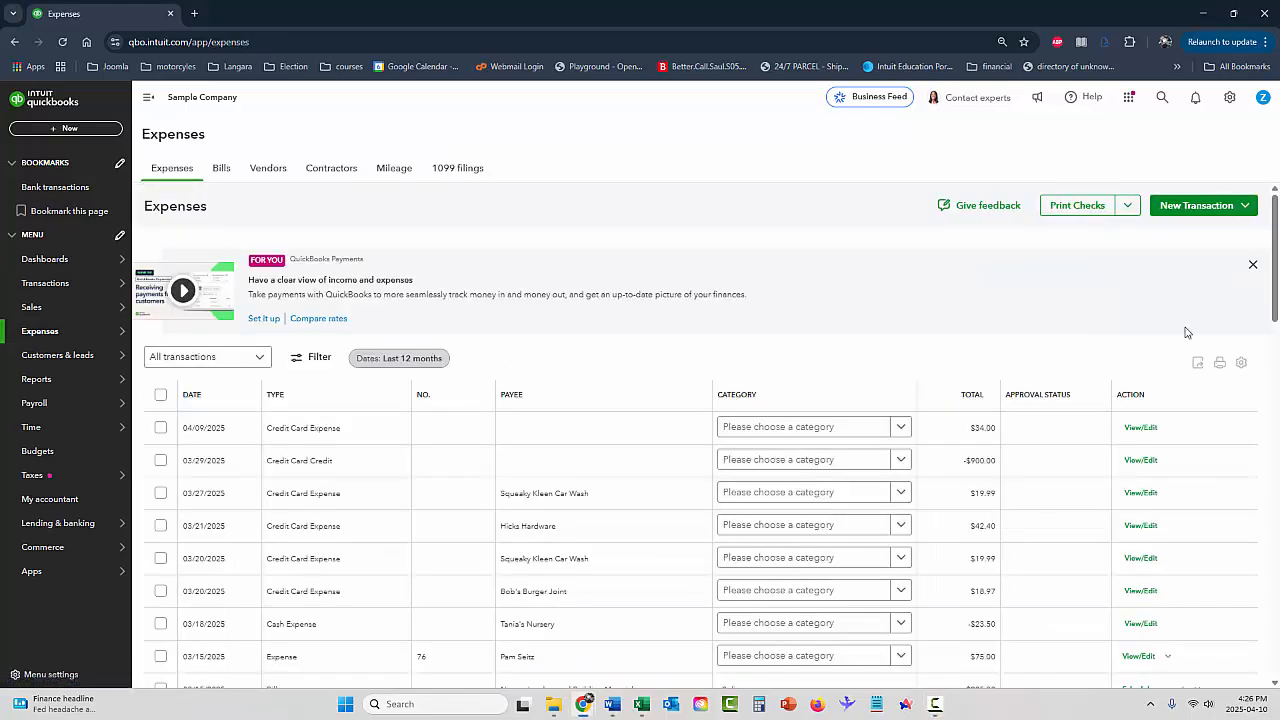
click(1217, 210)
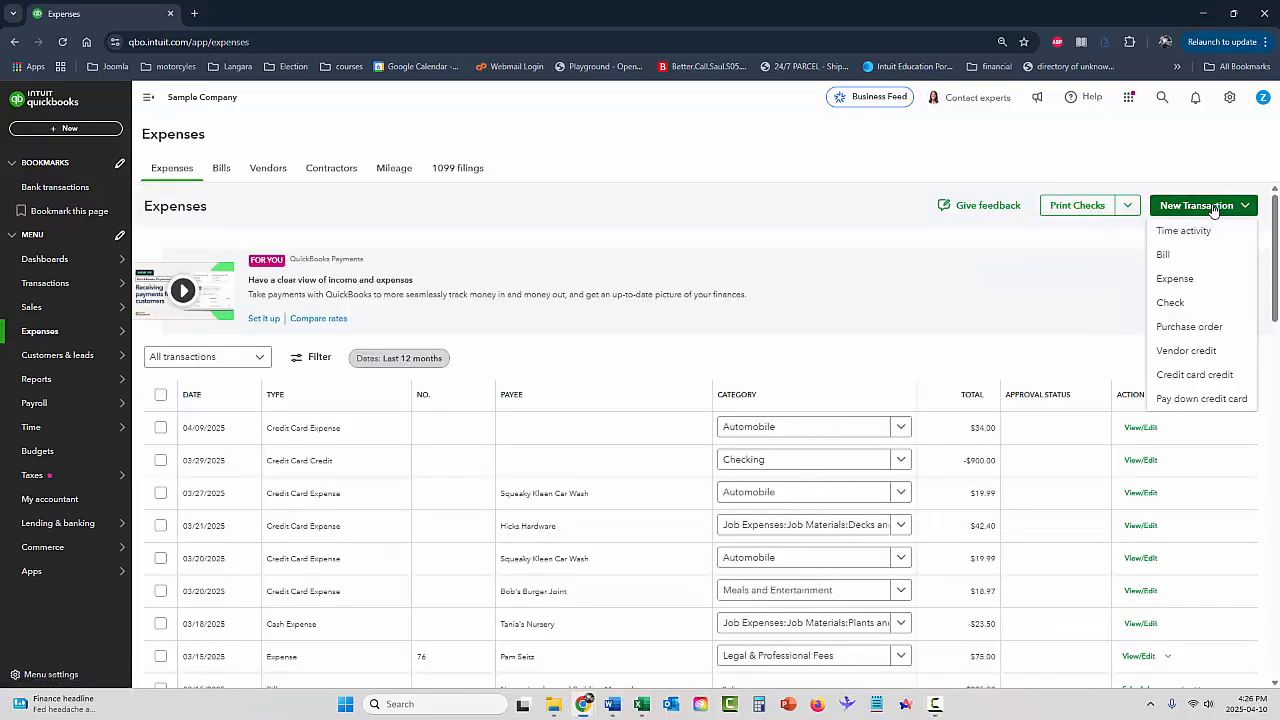
click(1176, 313)
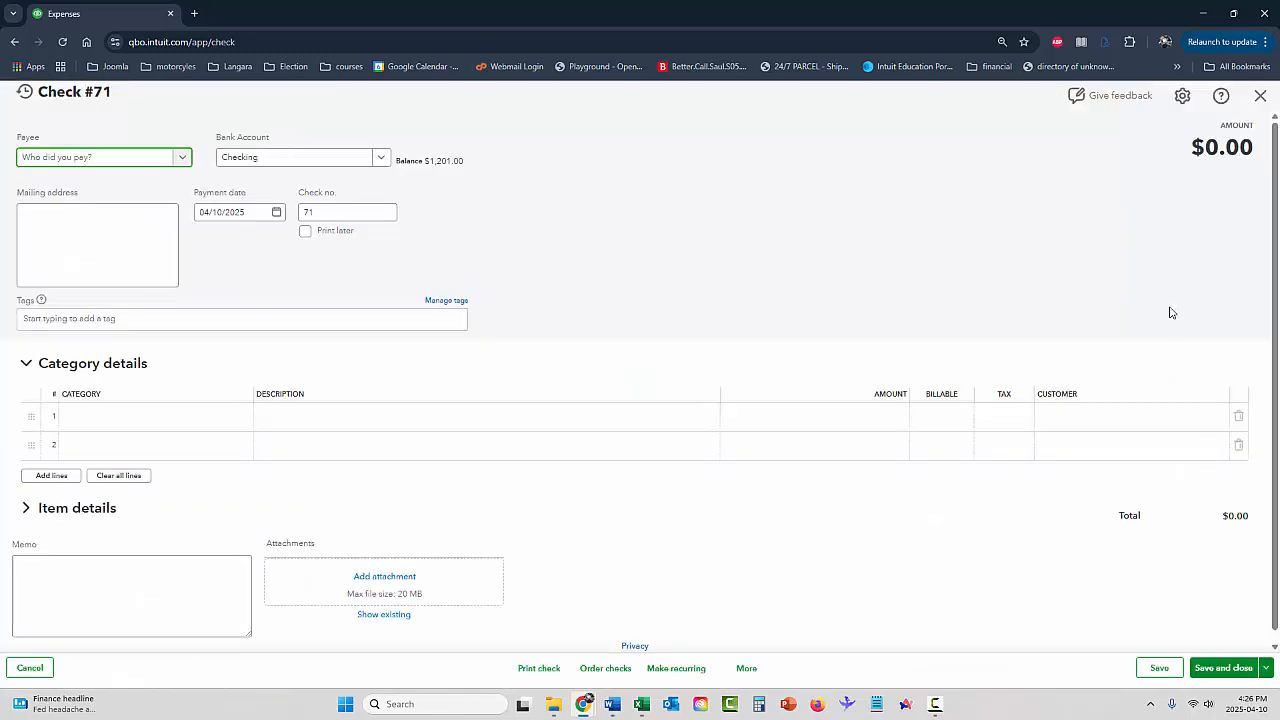
click(1260, 95)
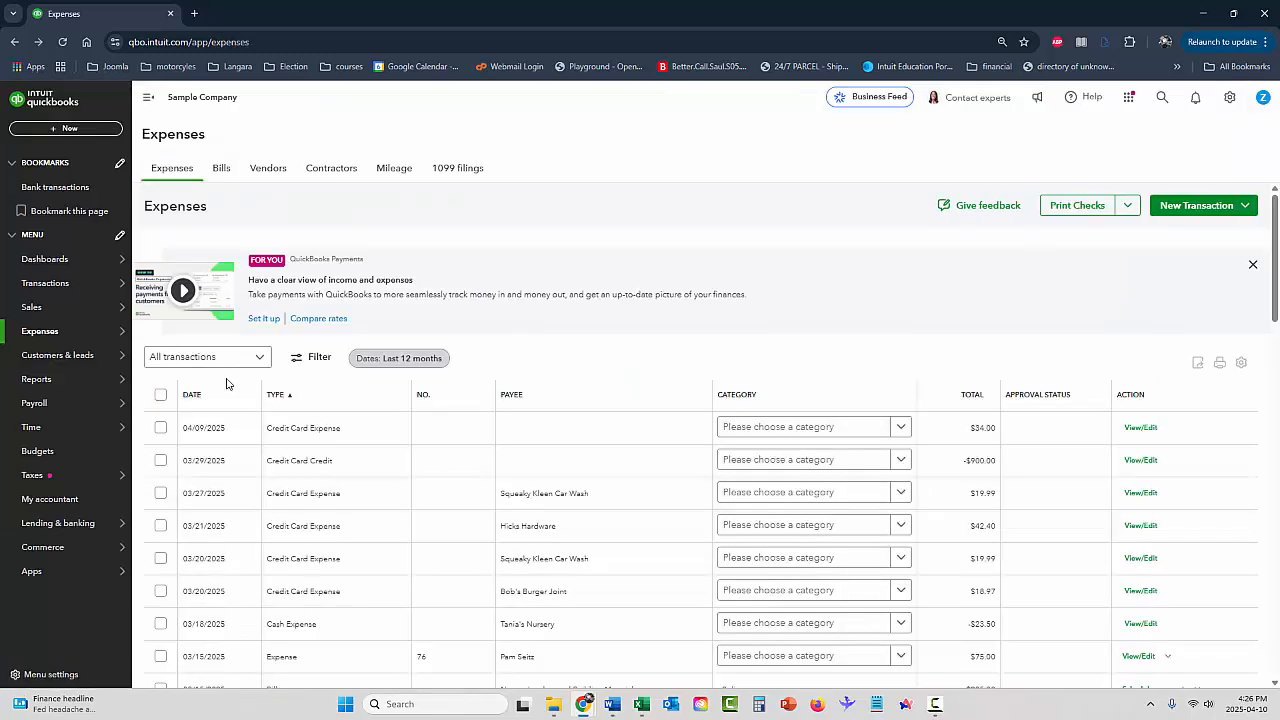
mouse_move(55, 390)
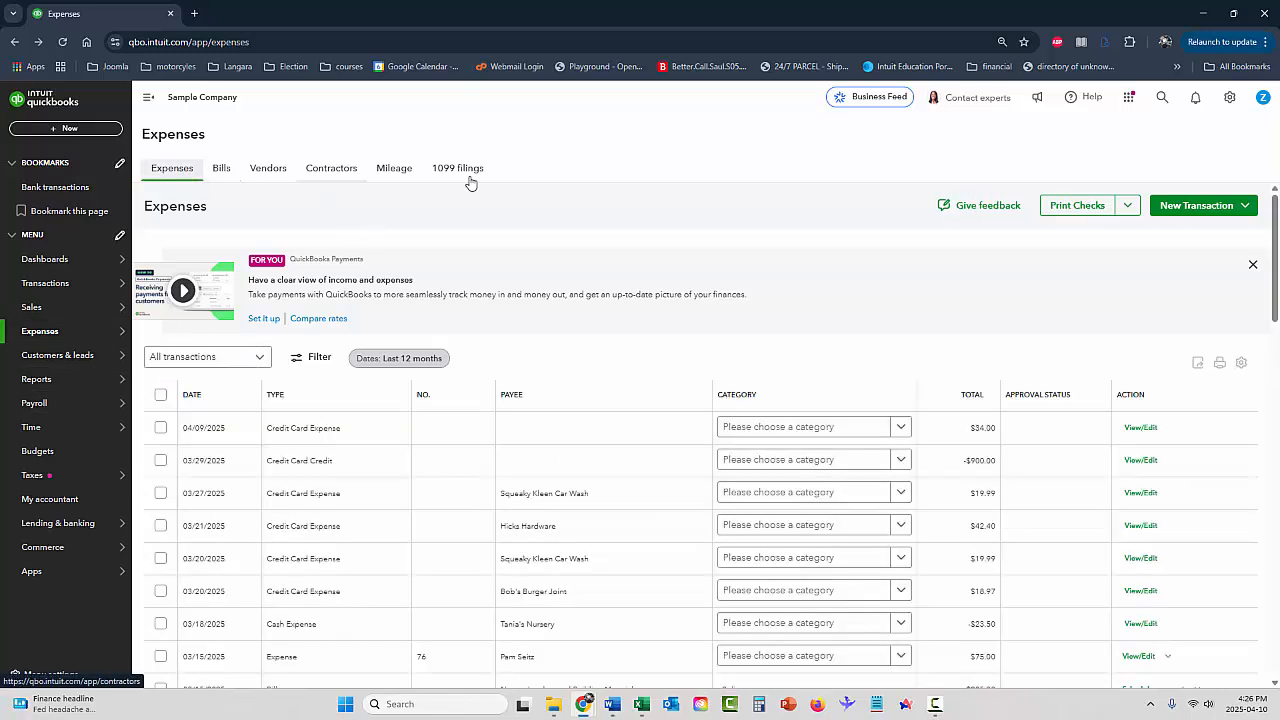
Start a new check from the Checking account to Hicks Hardware and mark it to print later.
click(1205, 206)
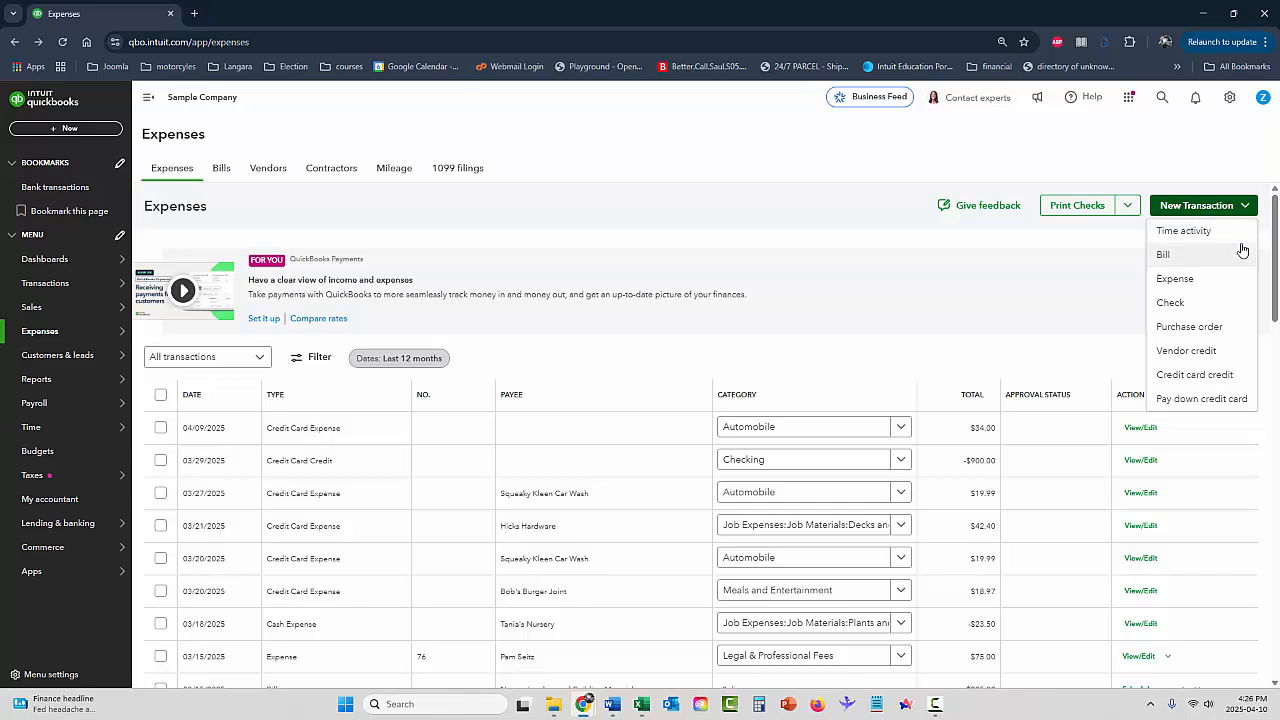
click(1184, 304)
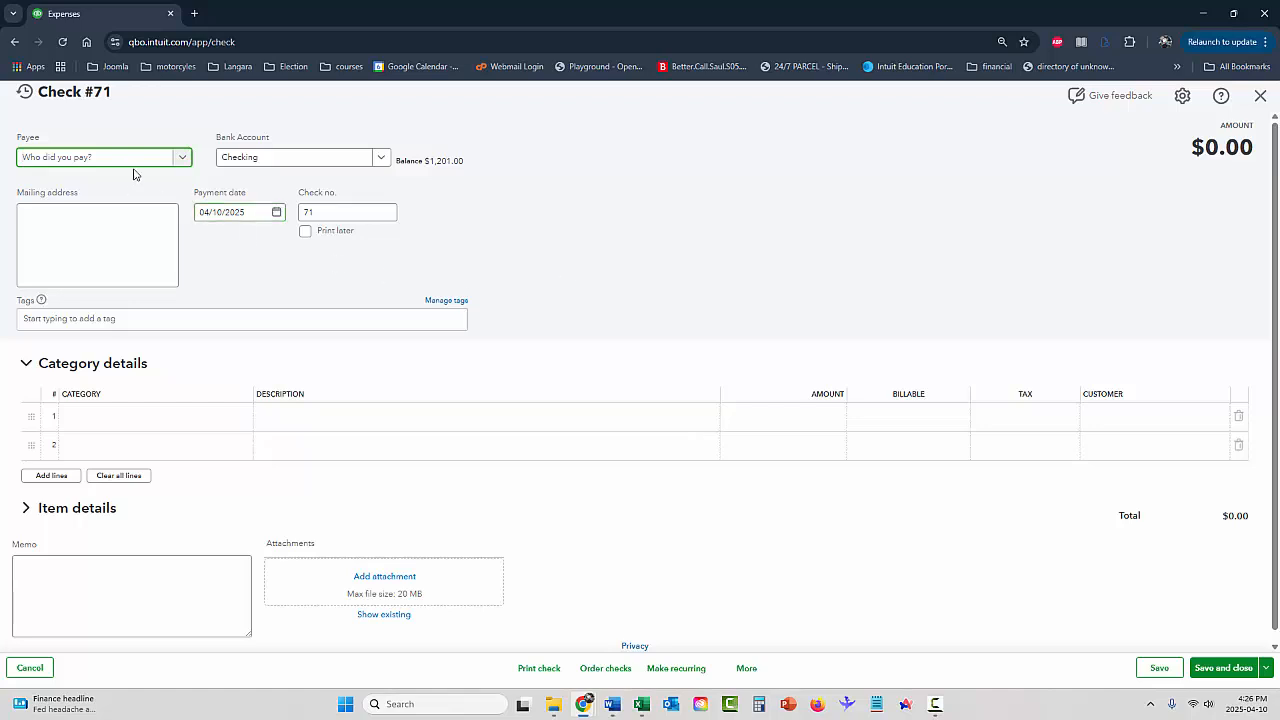
click(182, 159)
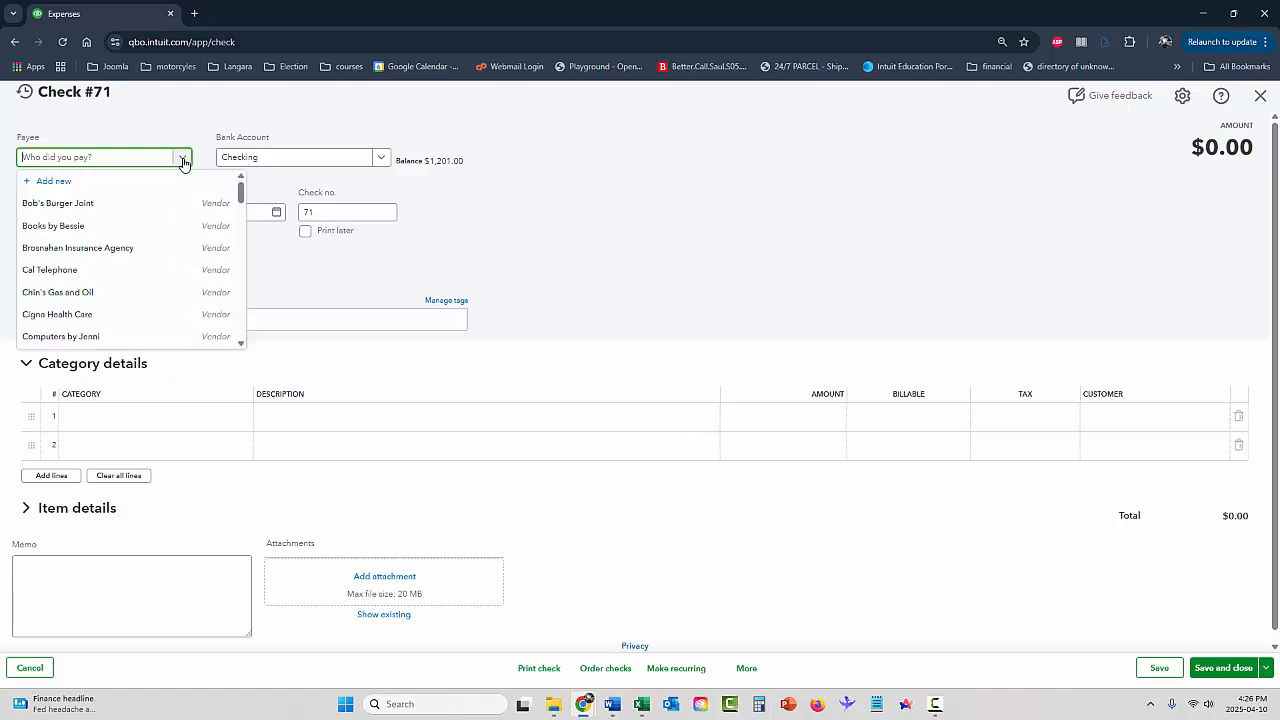
drag(238, 188, 240, 216)
click(94, 291)
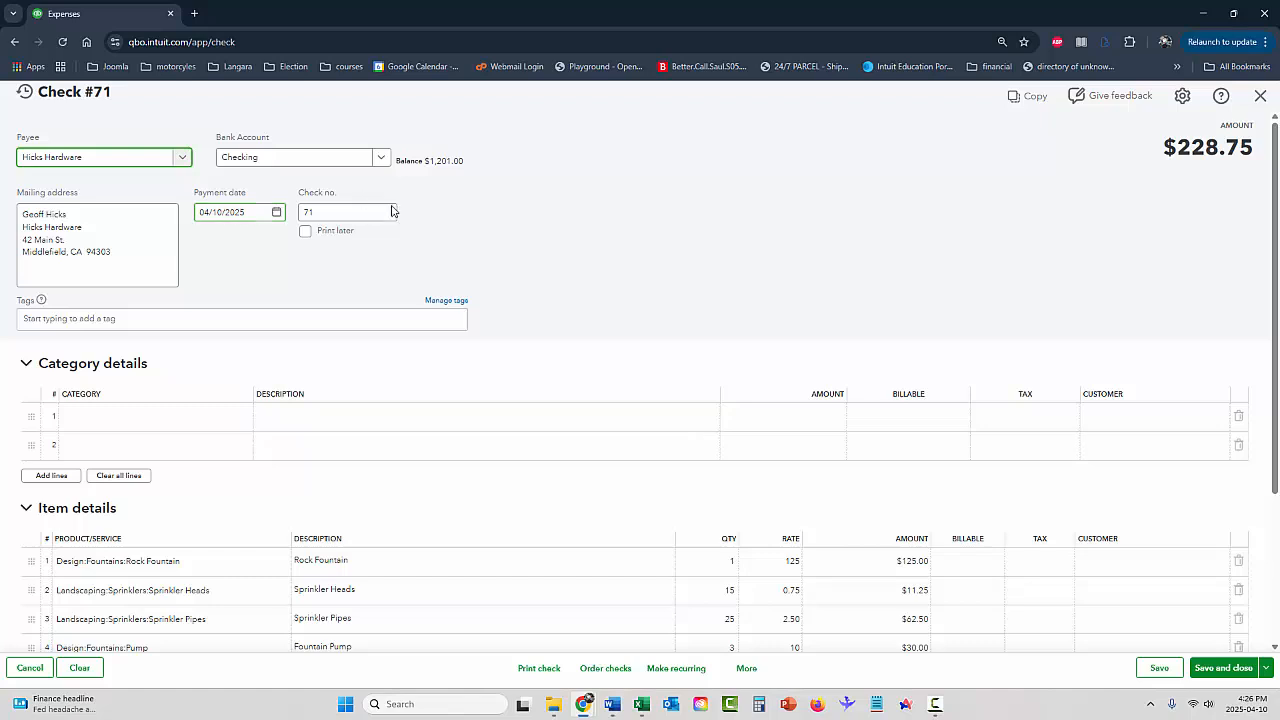
click(305, 232)
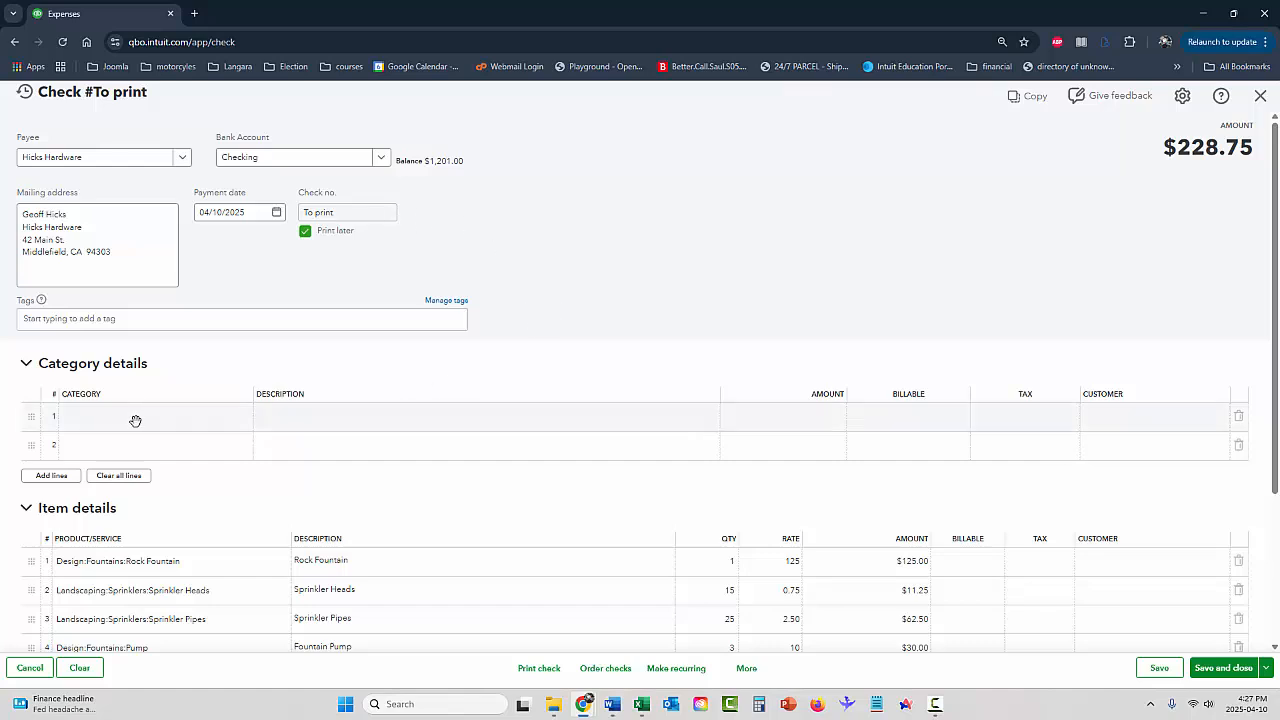
Enter Leasehold Improvements as a new category on the check's first category line, opening the new account form.
click(179, 420)
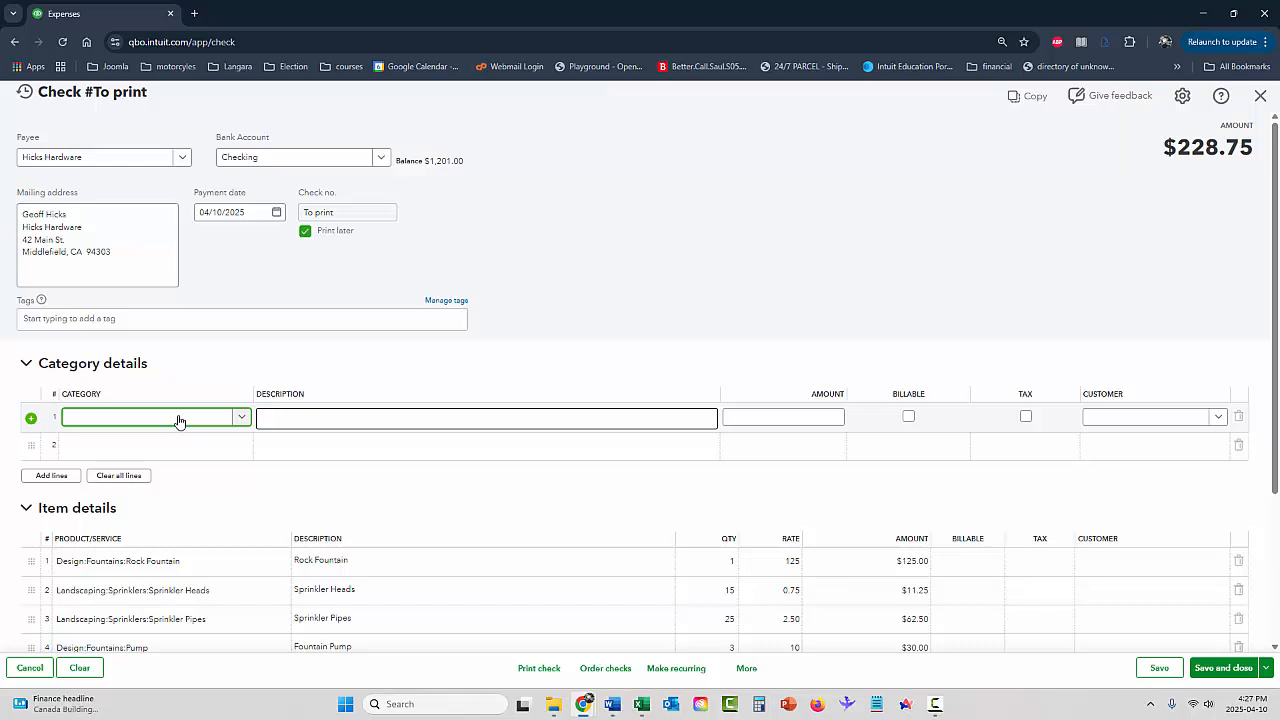
text(Lea)
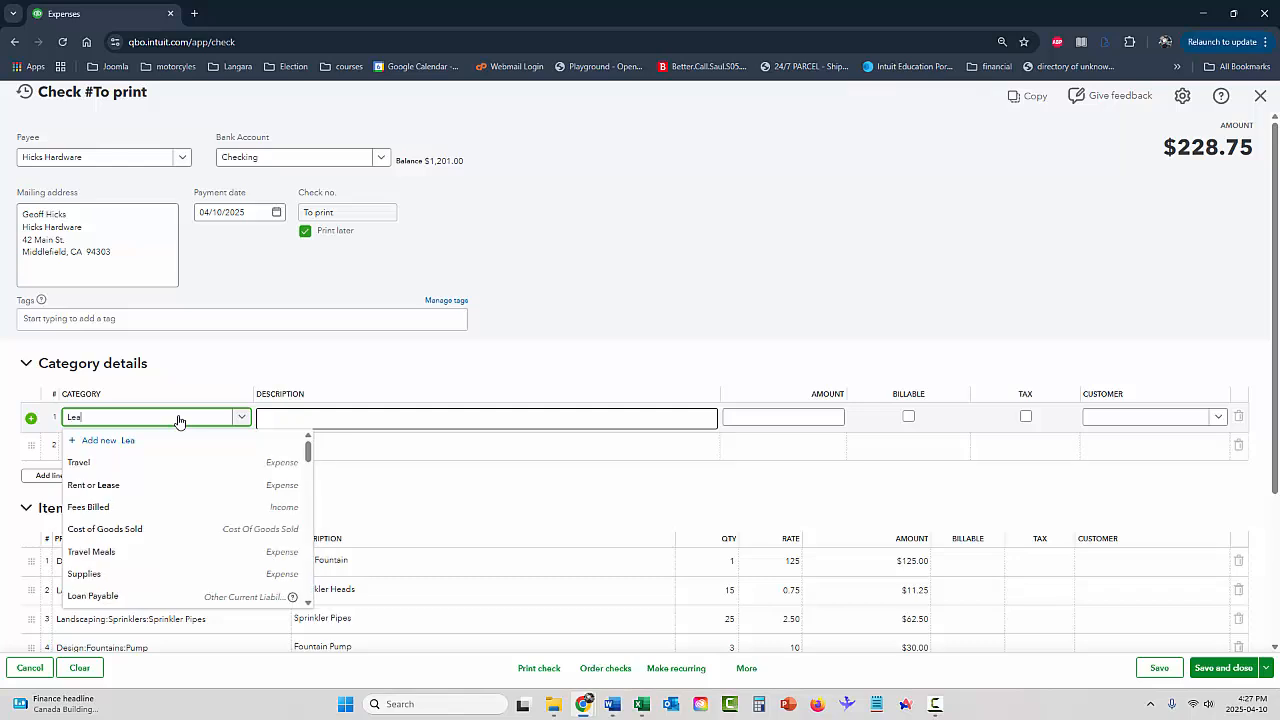
text(s)
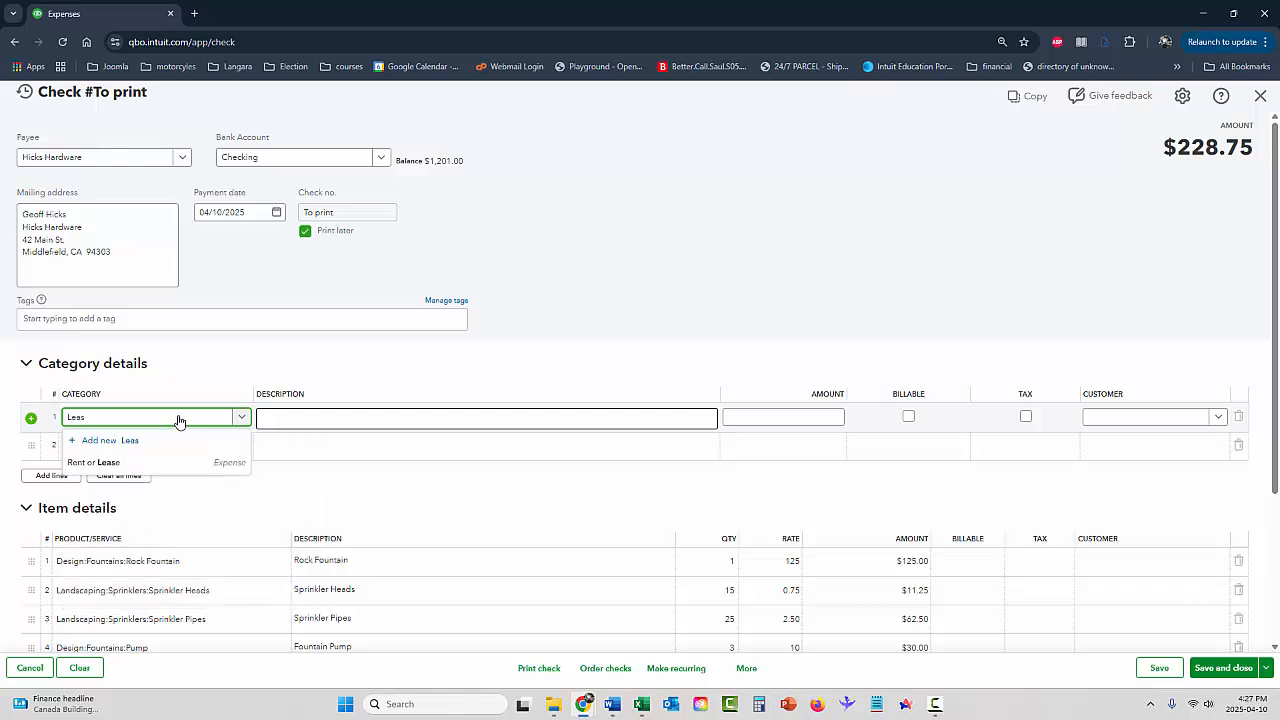
text(e)
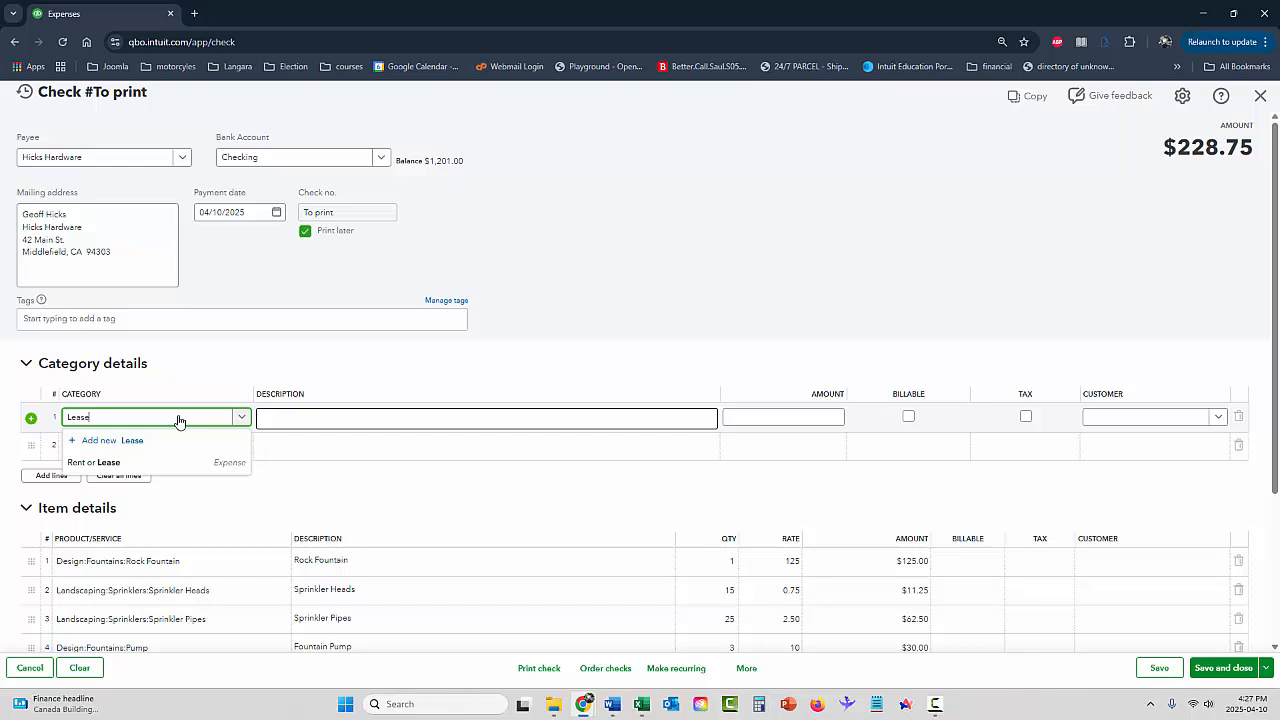
text(hold Improvements)
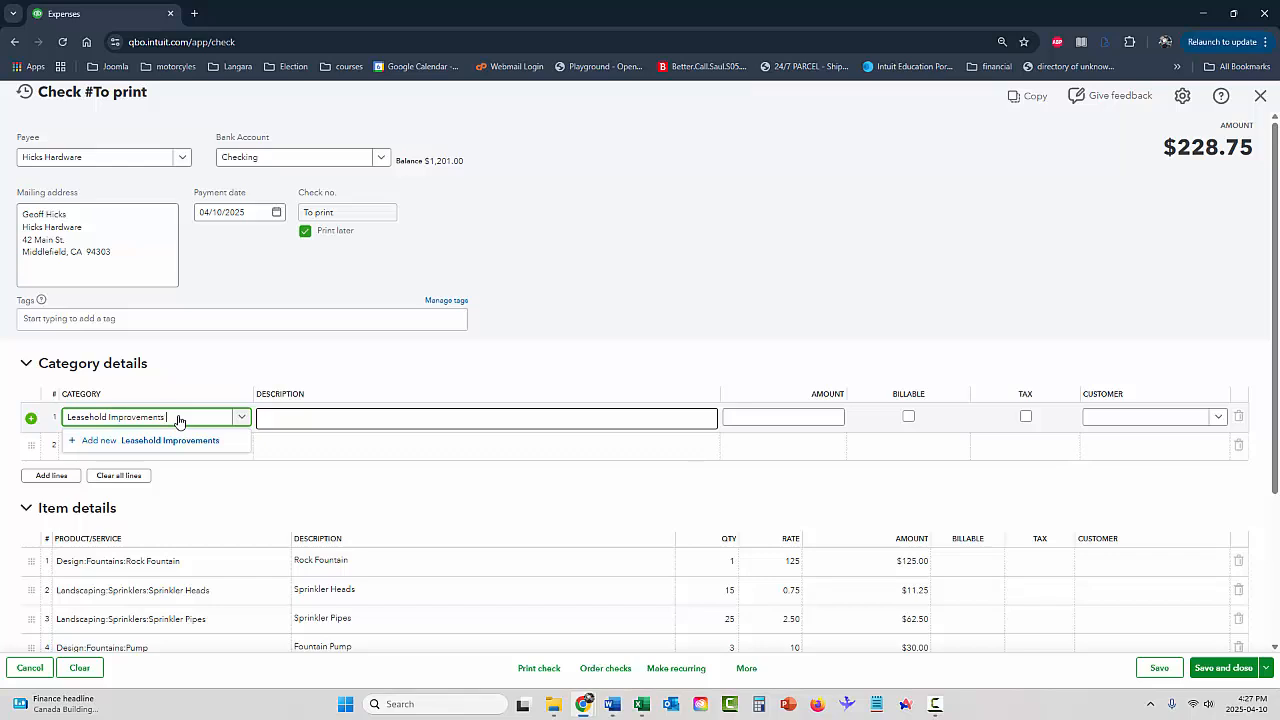
key(Tab)
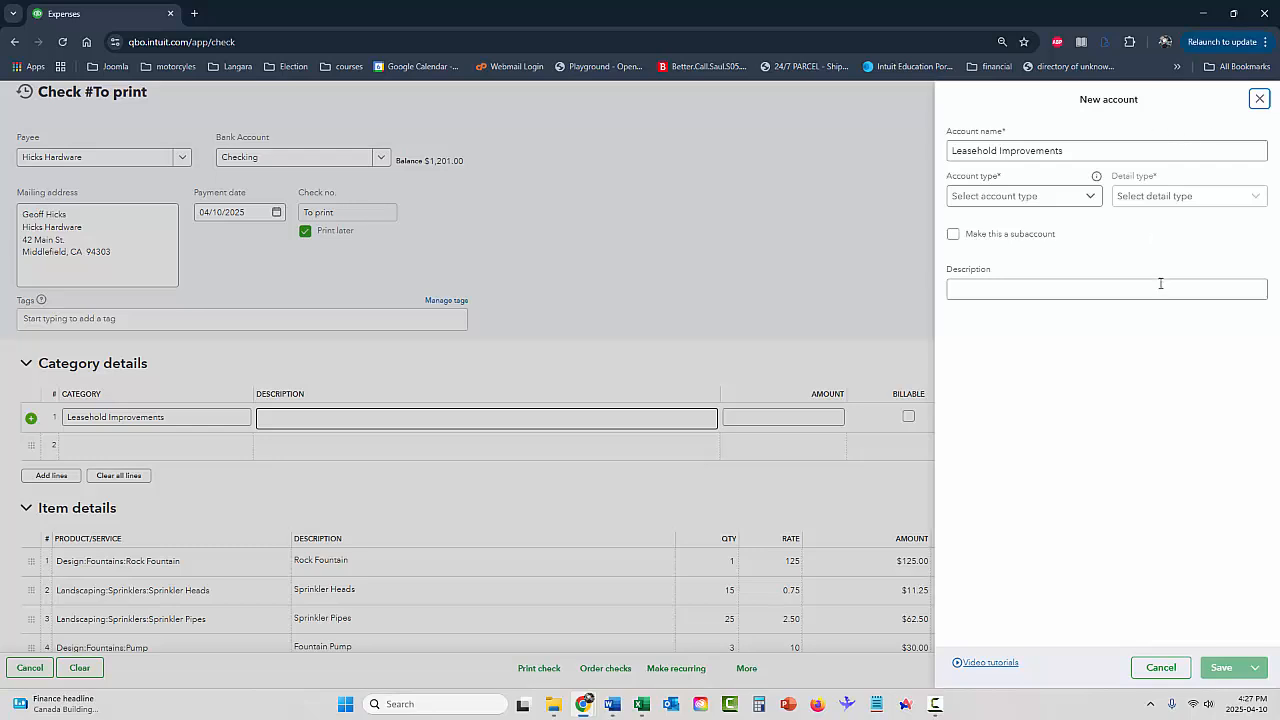
Set the new account's type to Fixed Assets and its detail type to Leasehold Improvements, and save the account.
click(984, 152)
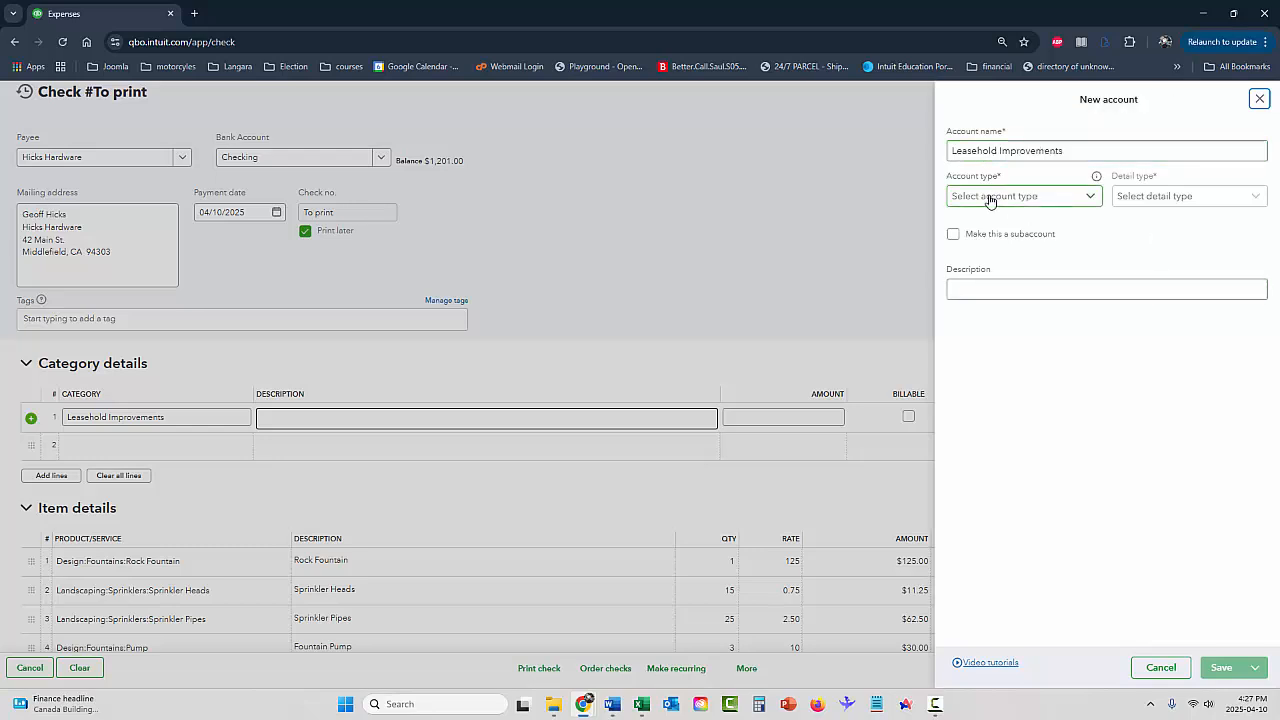
click(1004, 199)
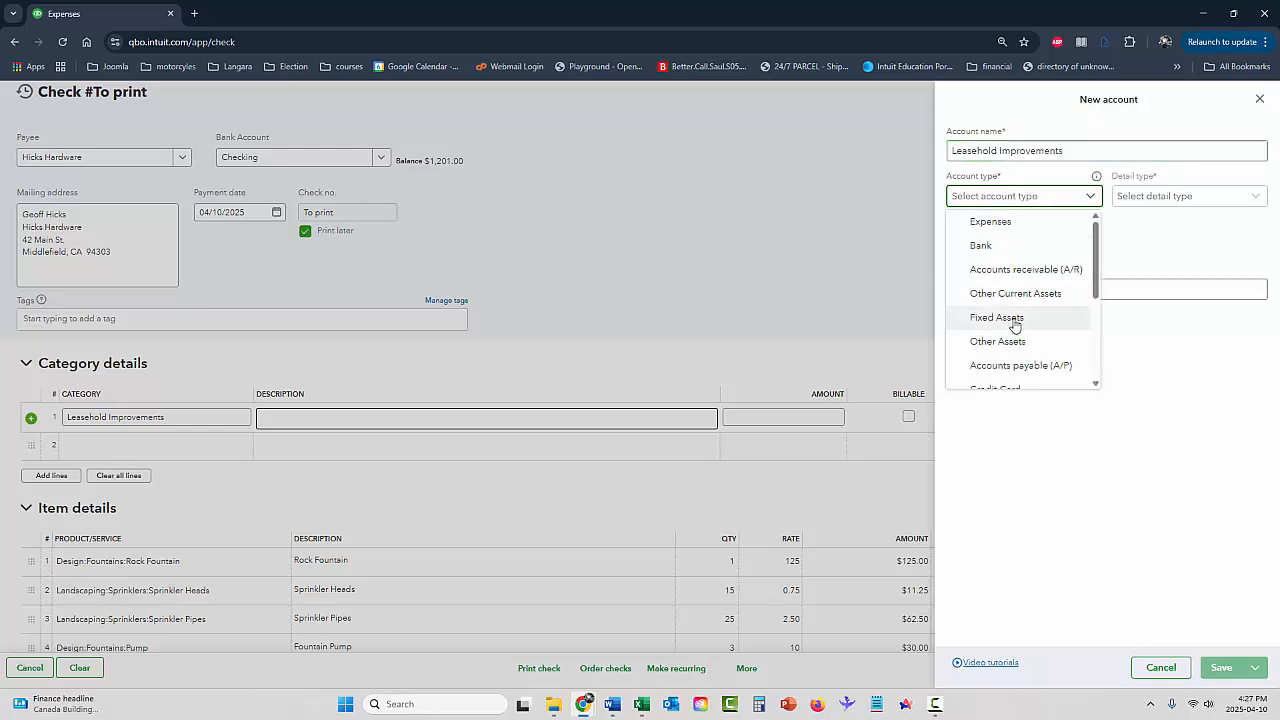
click(1000, 318)
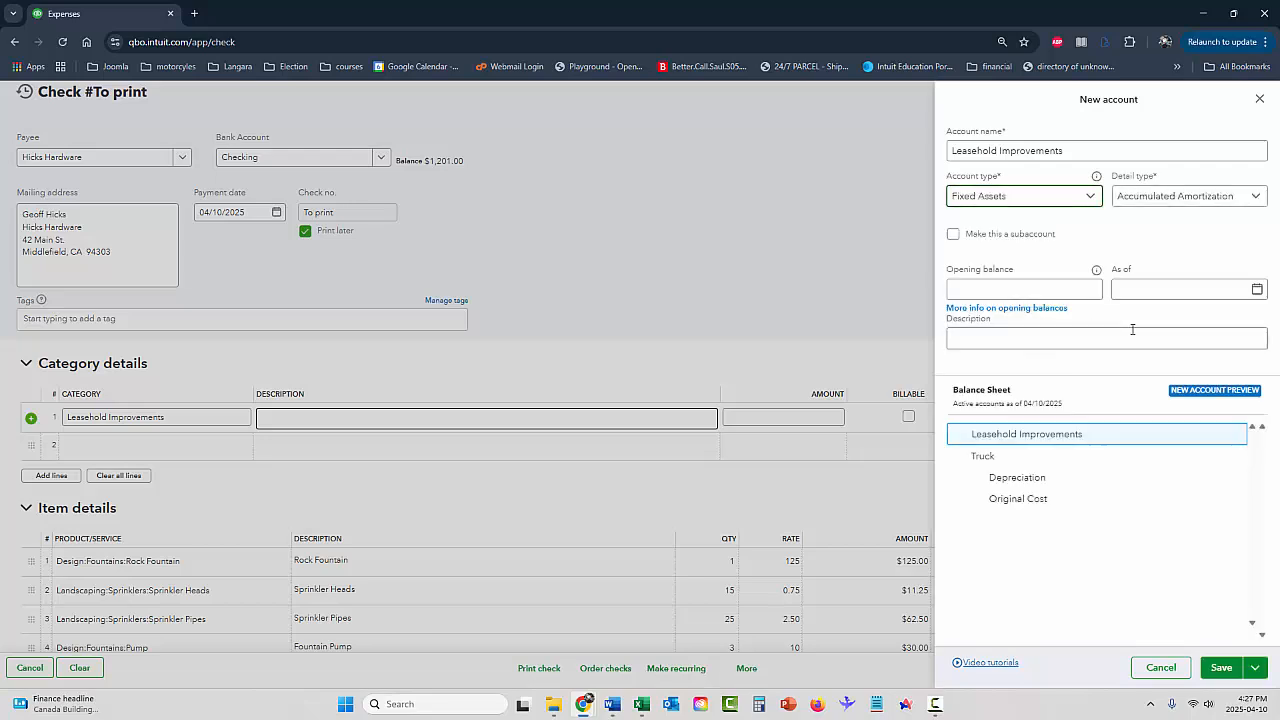
click(1131, 198)
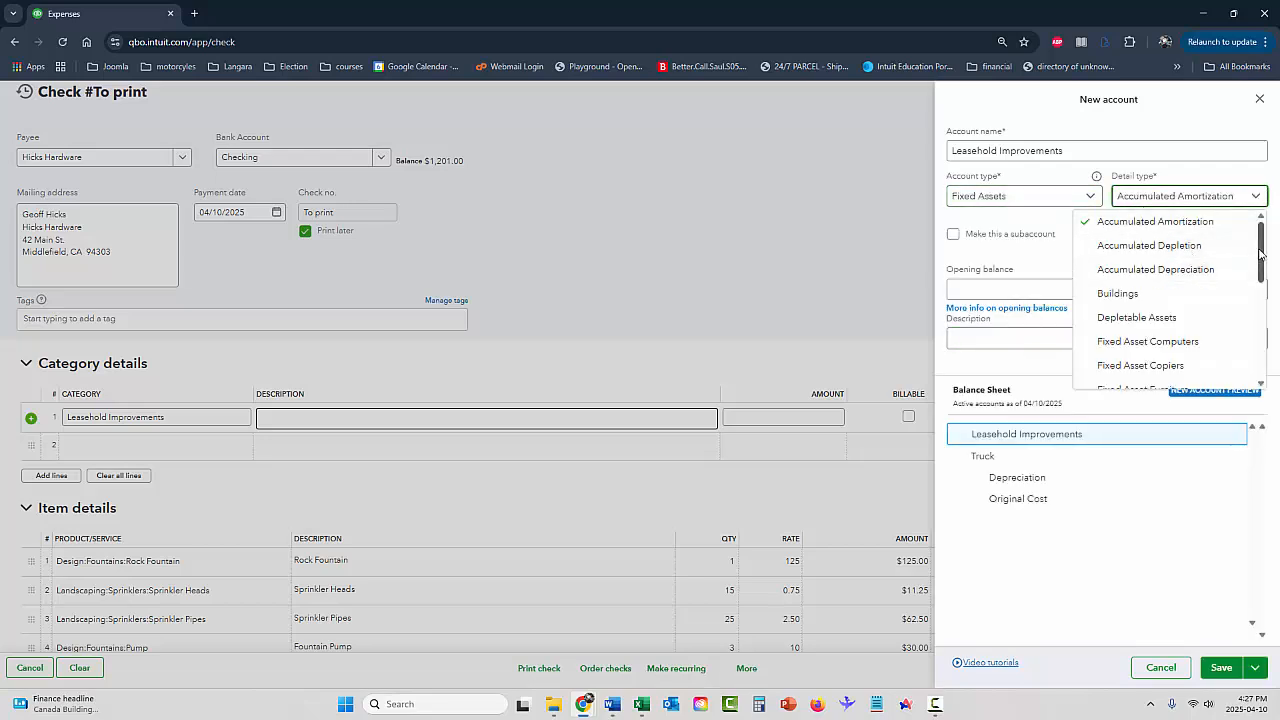
drag(1261, 253, 1255, 333)
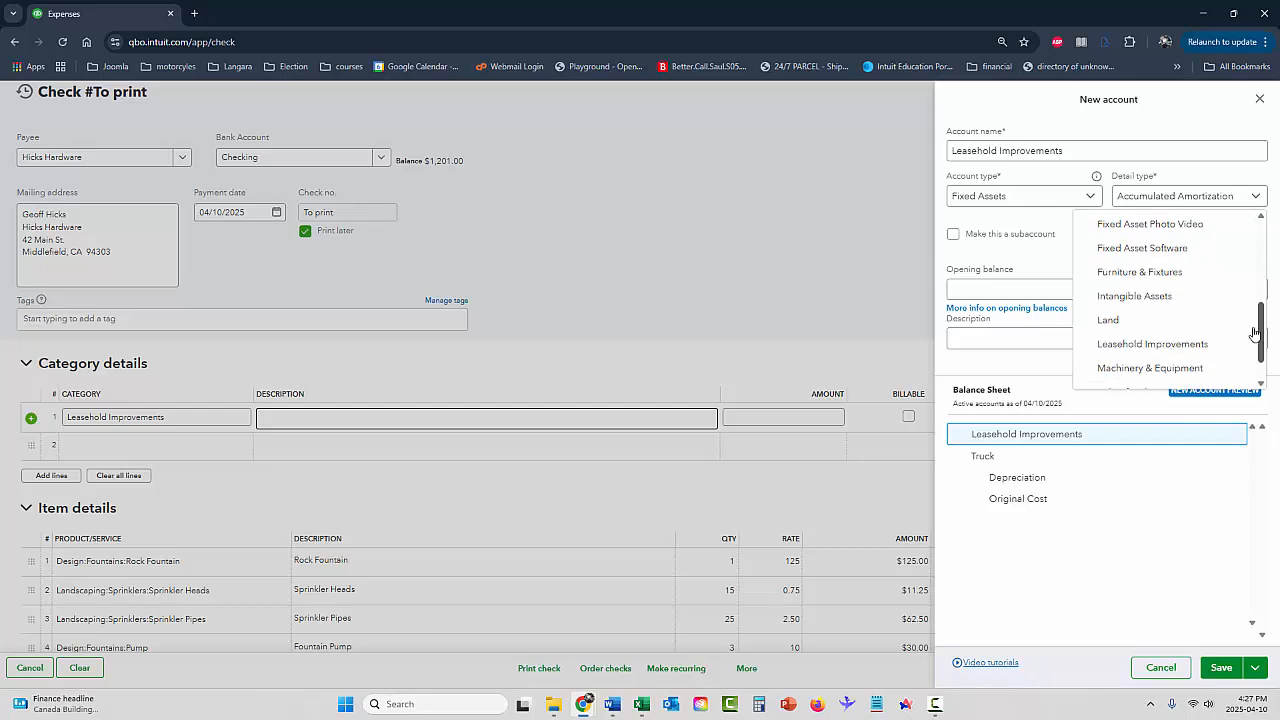
click(1160, 343)
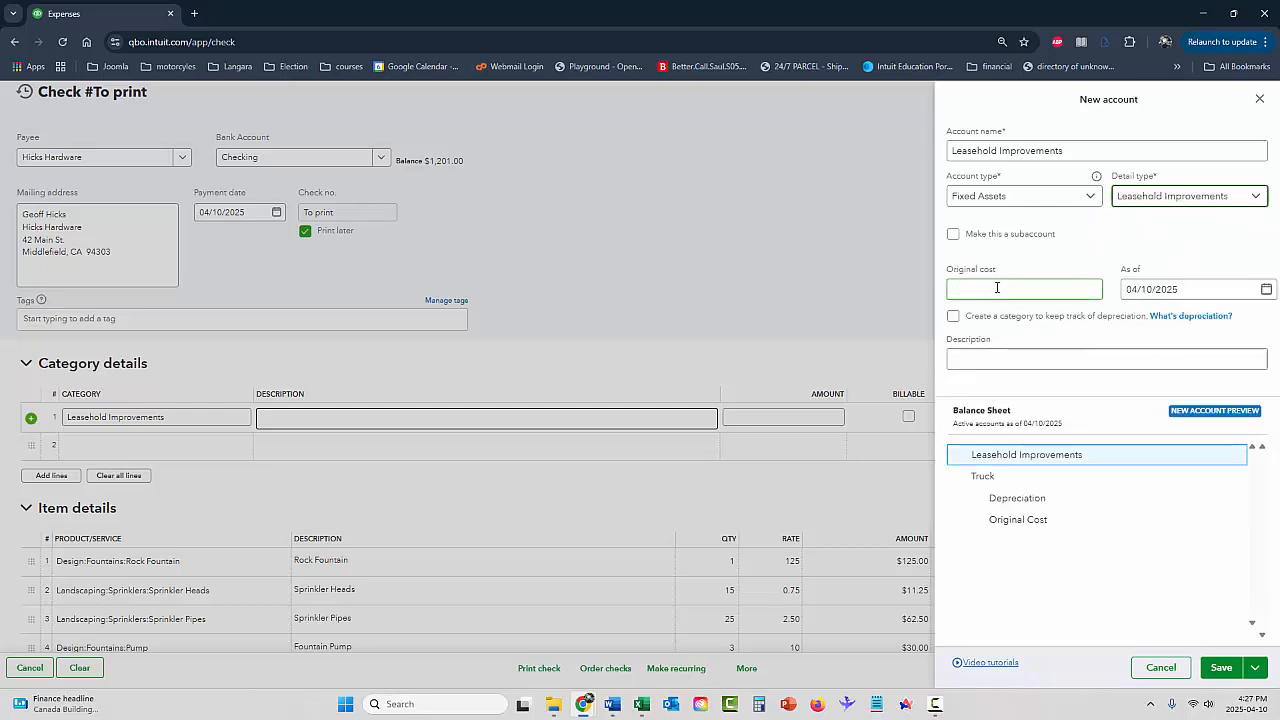
click(1045, 360)
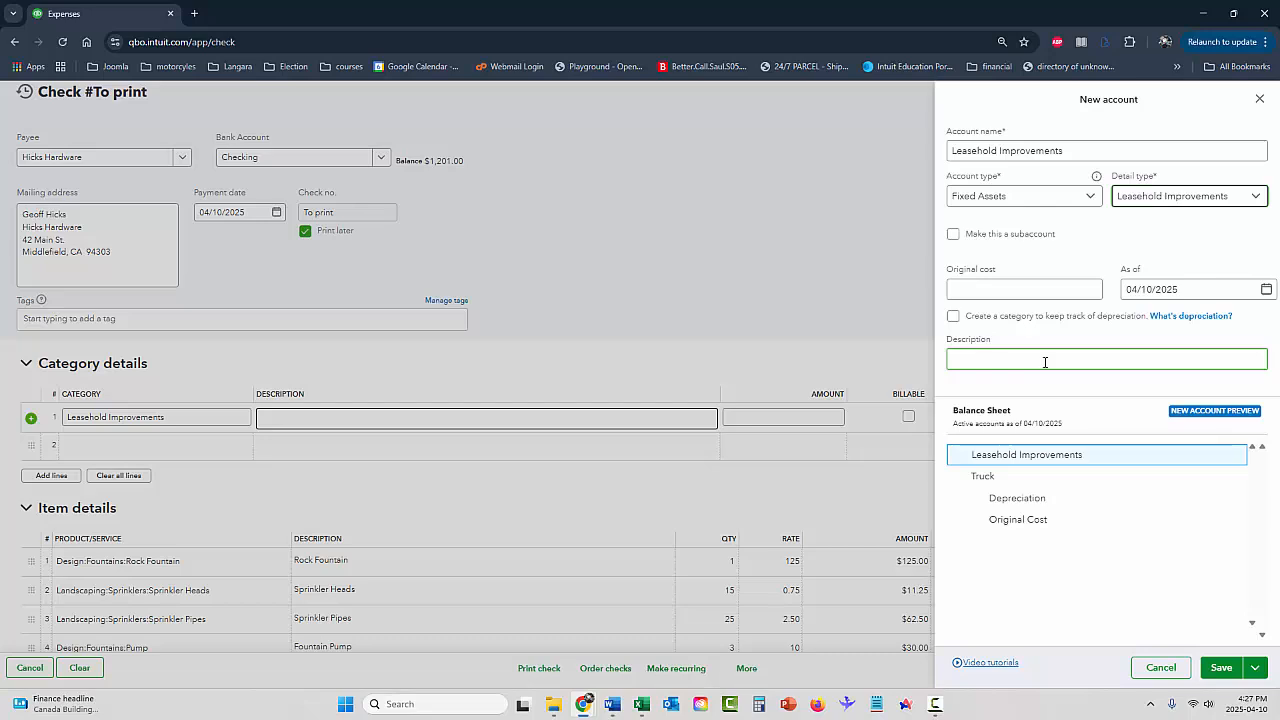
click(1220, 667)
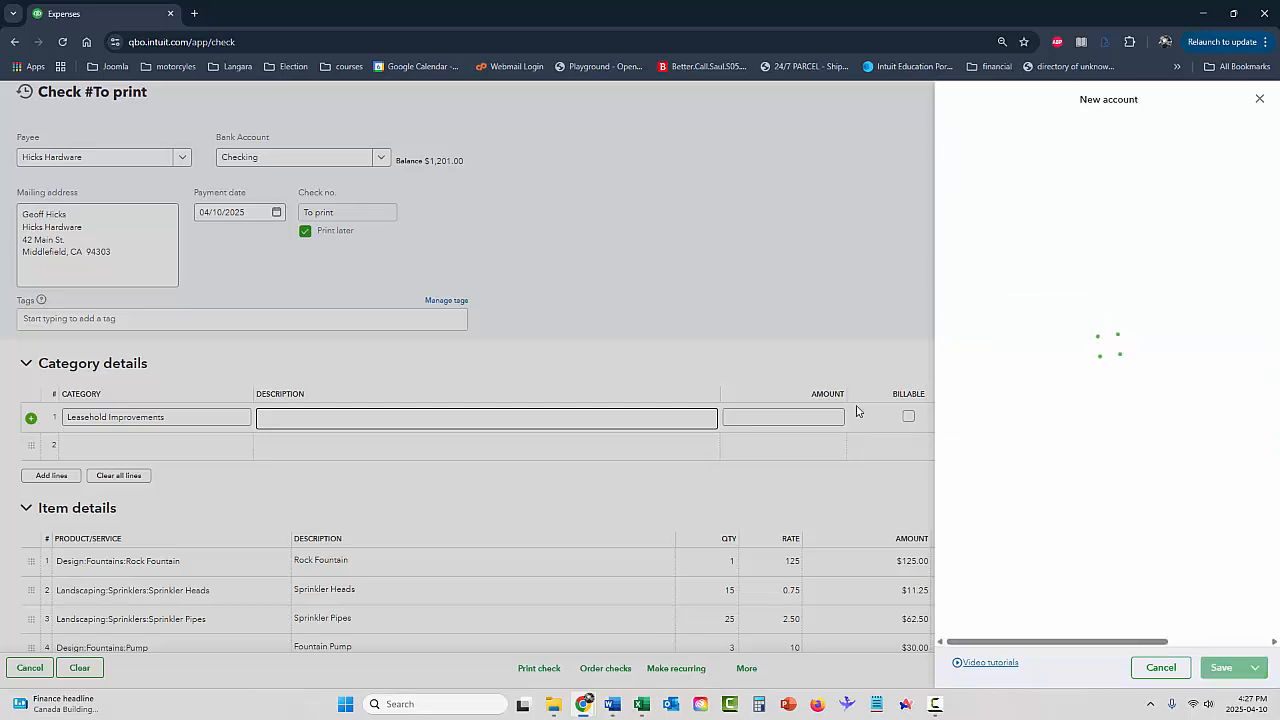
Describe the Leasehold Improvements line as Warehouse Shelving and set its amount to 289.95.
click(576, 423)
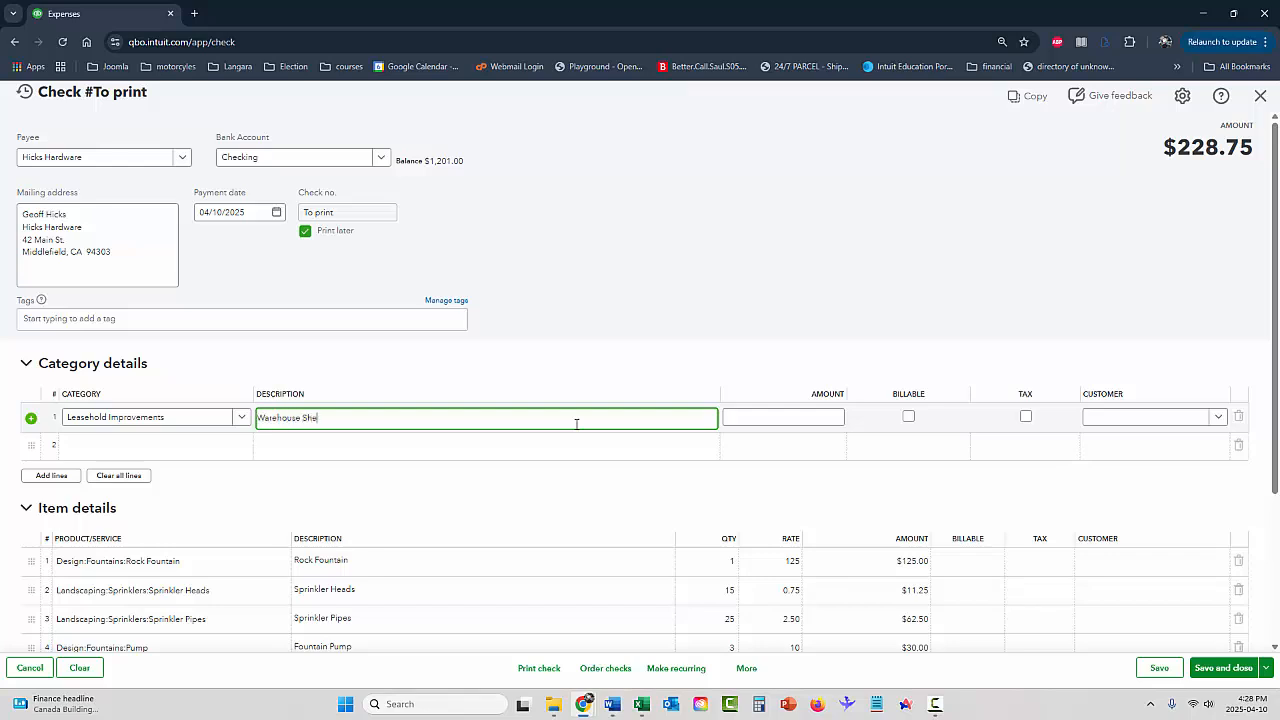
text(Warehouse Shelving)
key(Tab)
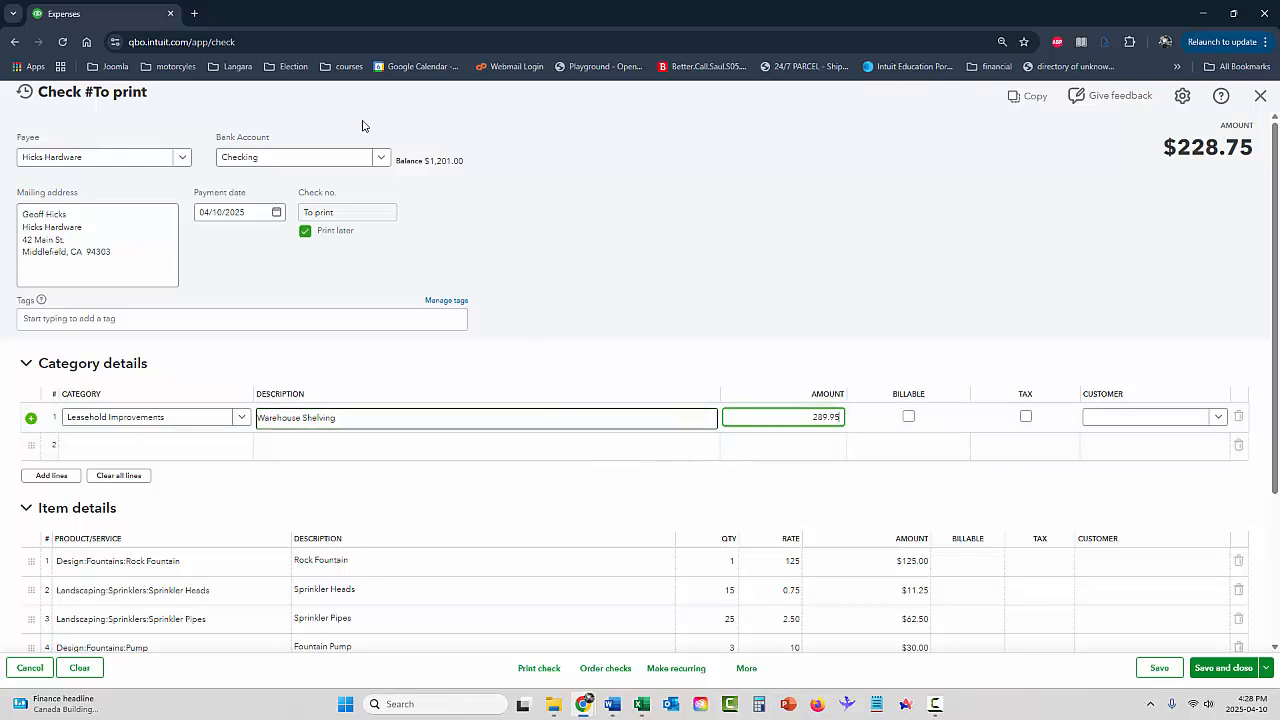
Add the memo "HH - 257" to the check, save it and start another new check.
scroll(586, 265, down, 2)
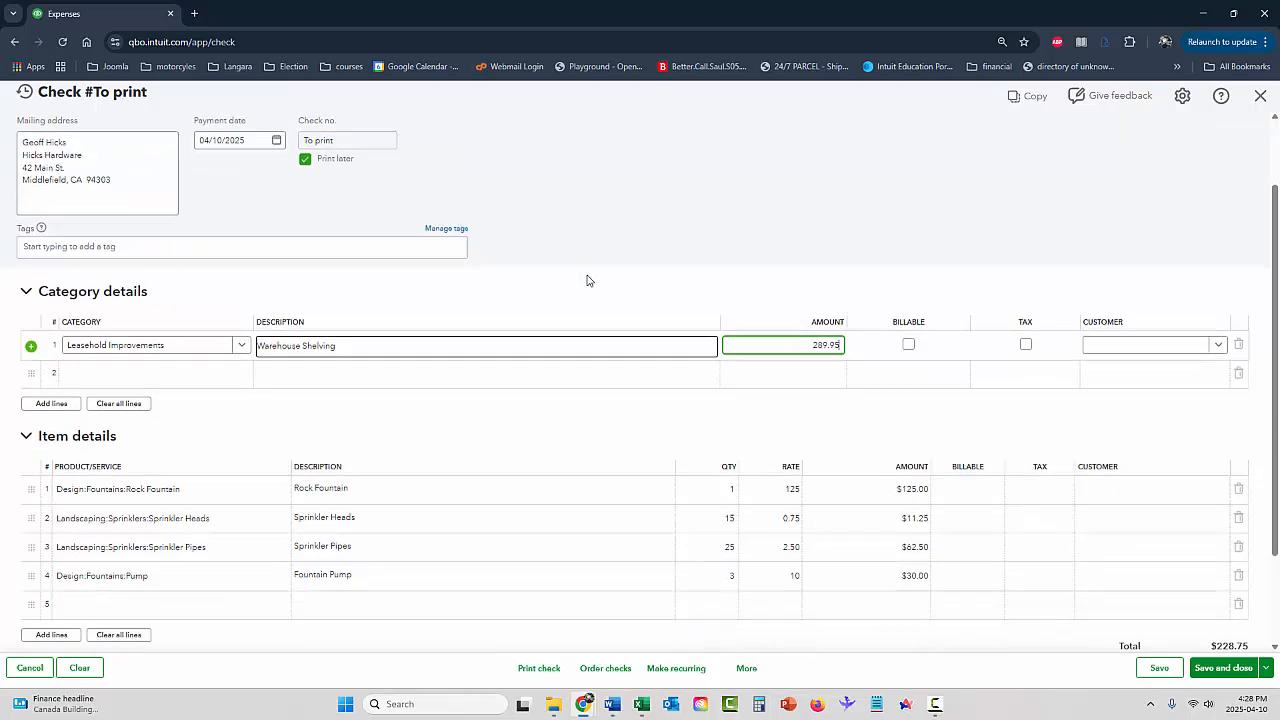
scroll(700, 217, up, 2)
scroll(714, 350, down, 3)
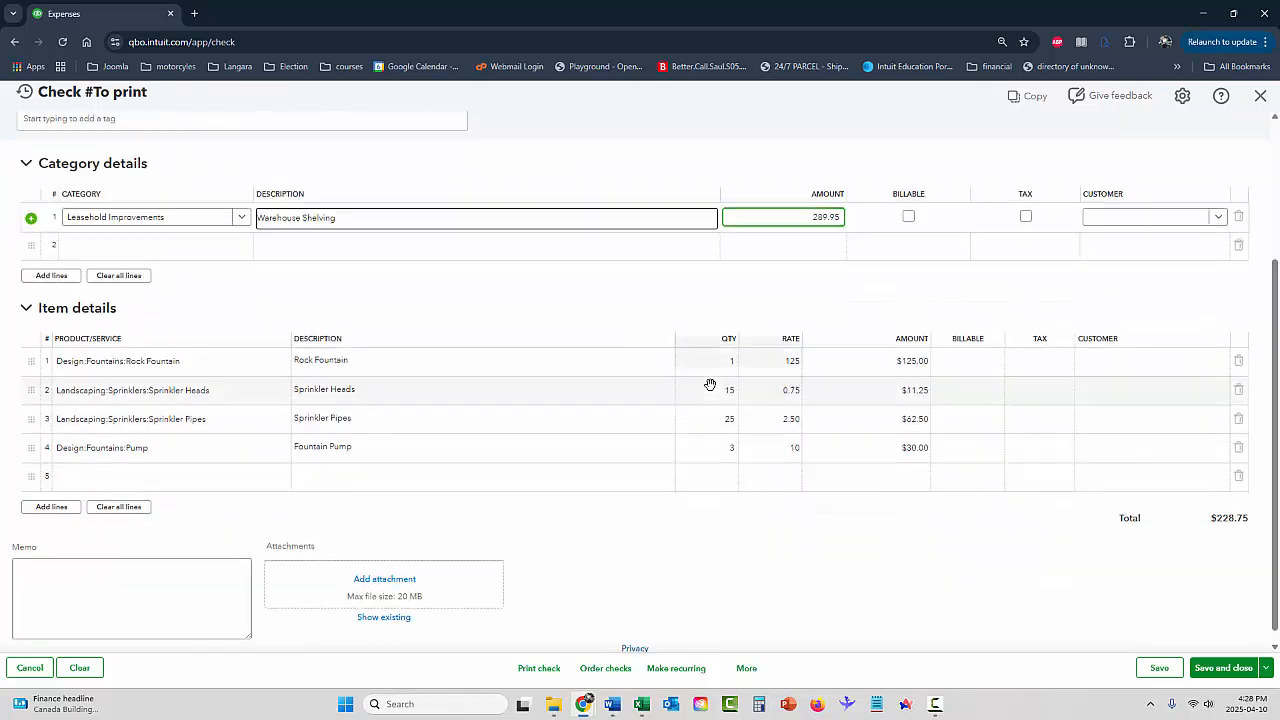
click(234, 572)
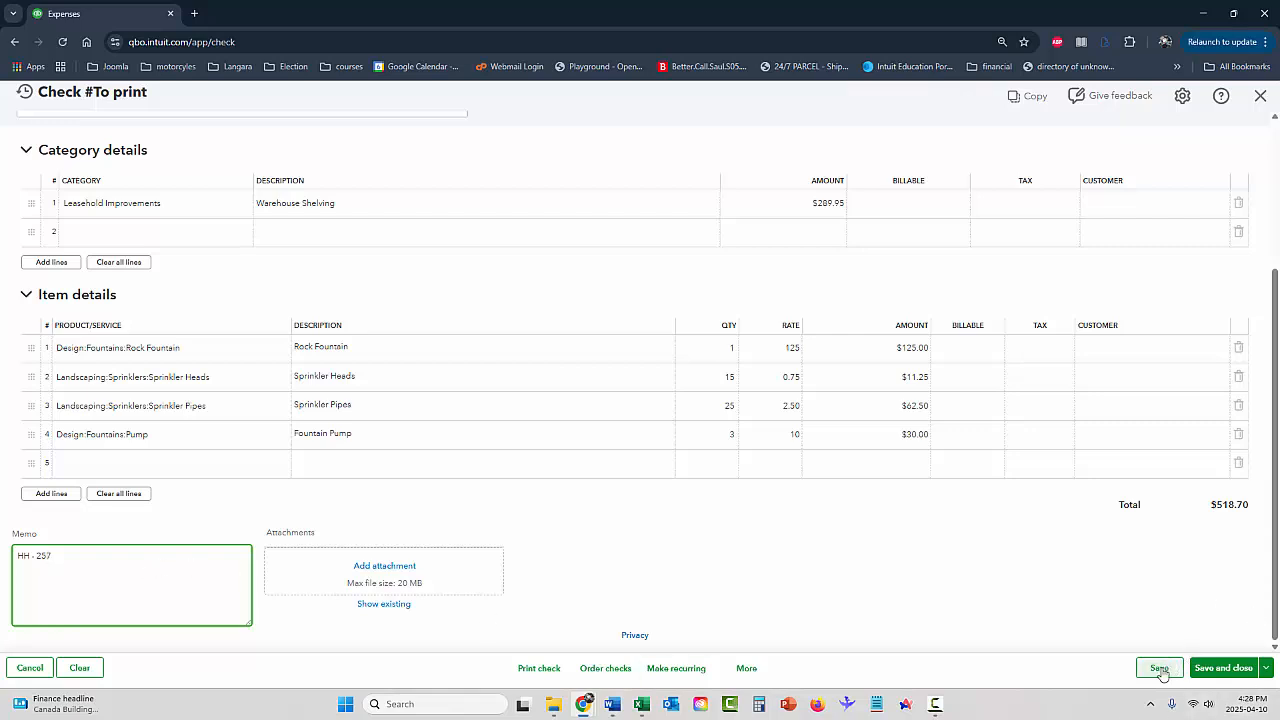
click(1266, 675)
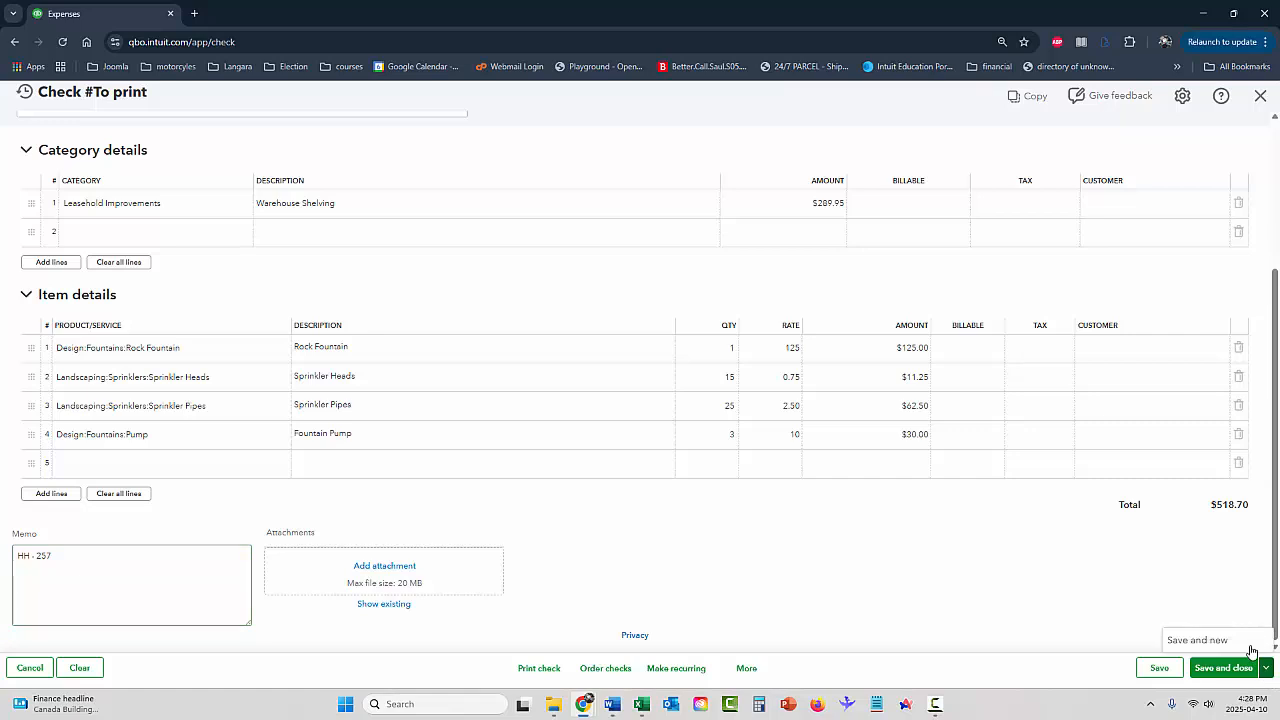
click(1200, 642)
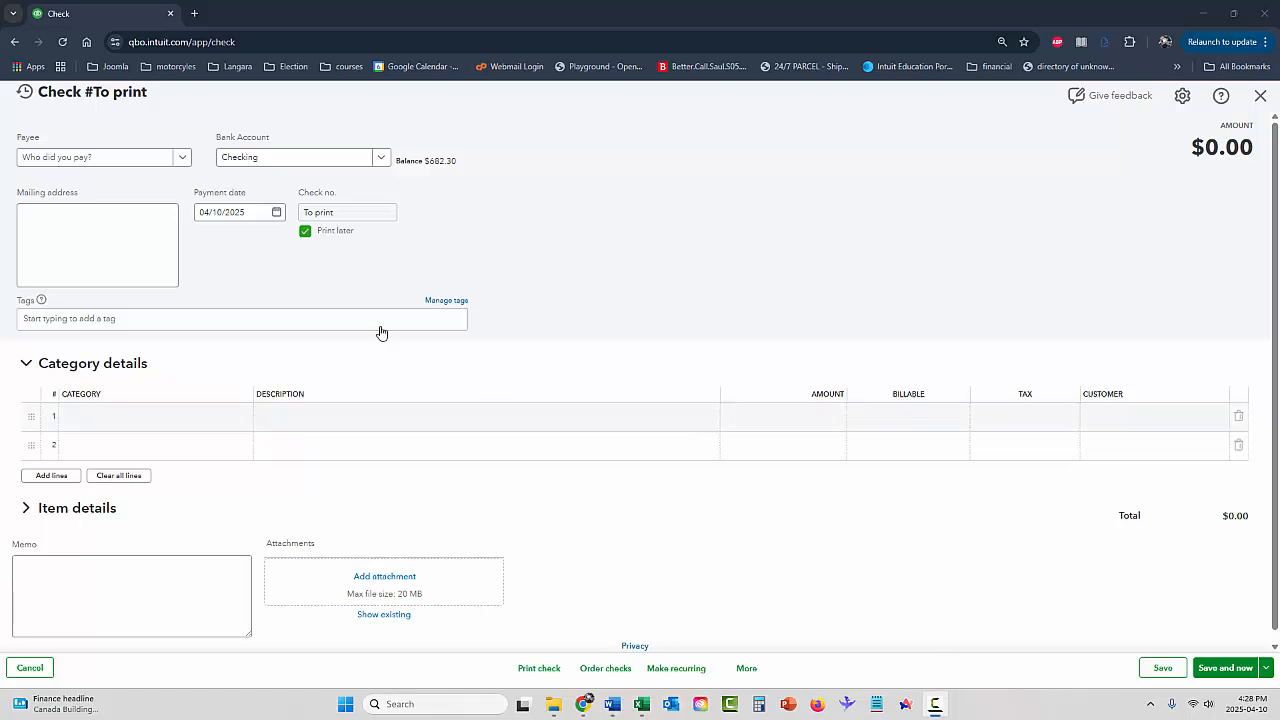
Choose Cal Telephone as the check's payee and assign the Telephone category to the first category line.
click(181, 158)
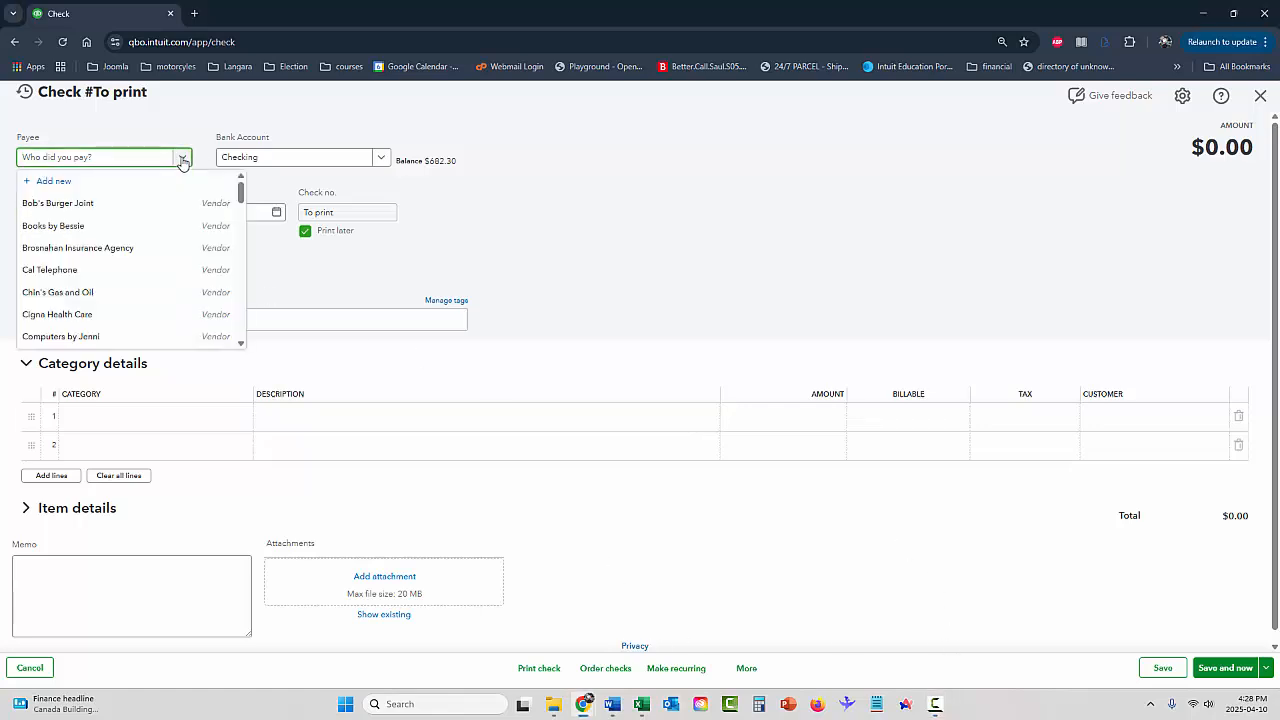
click(68, 269)
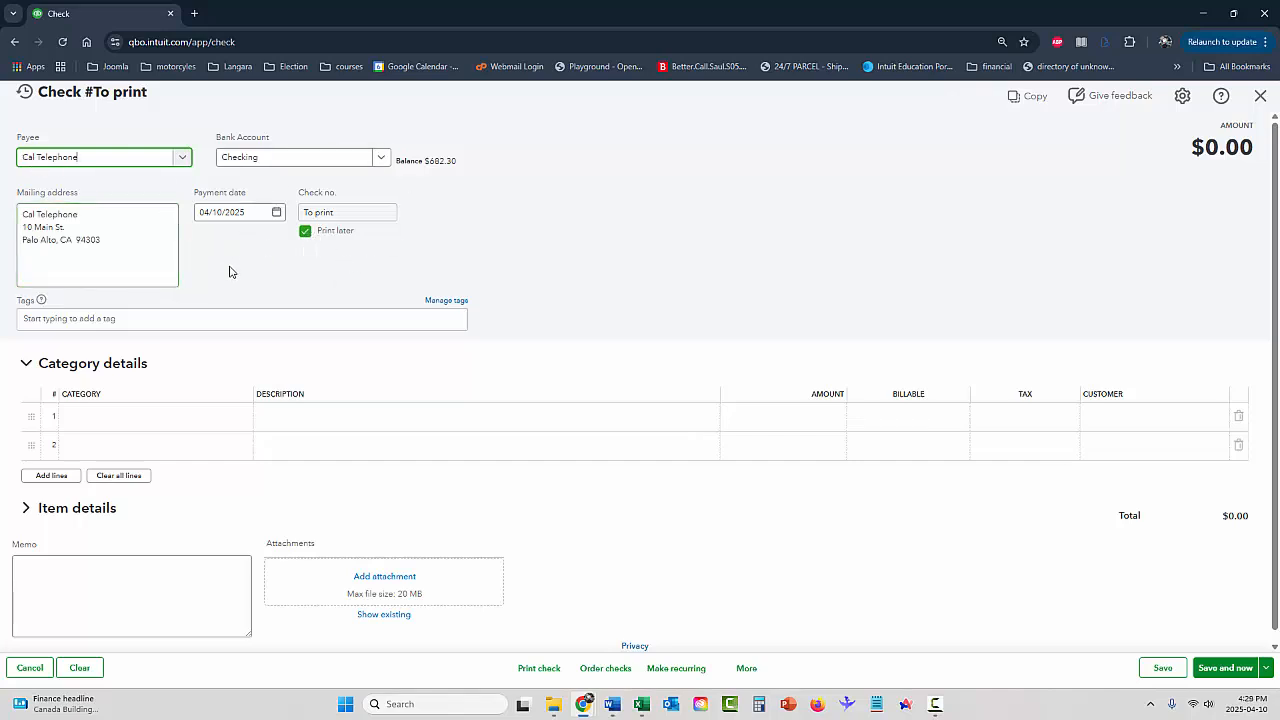
click(169, 419)
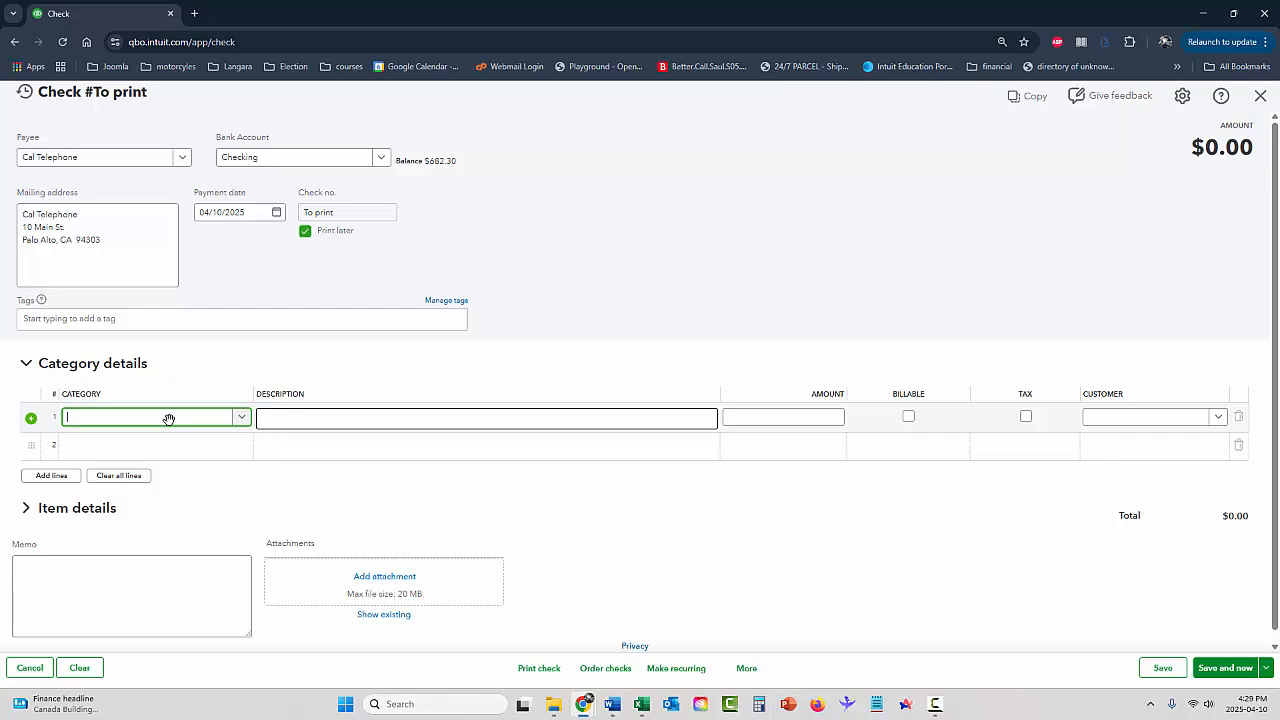
text(Tele)
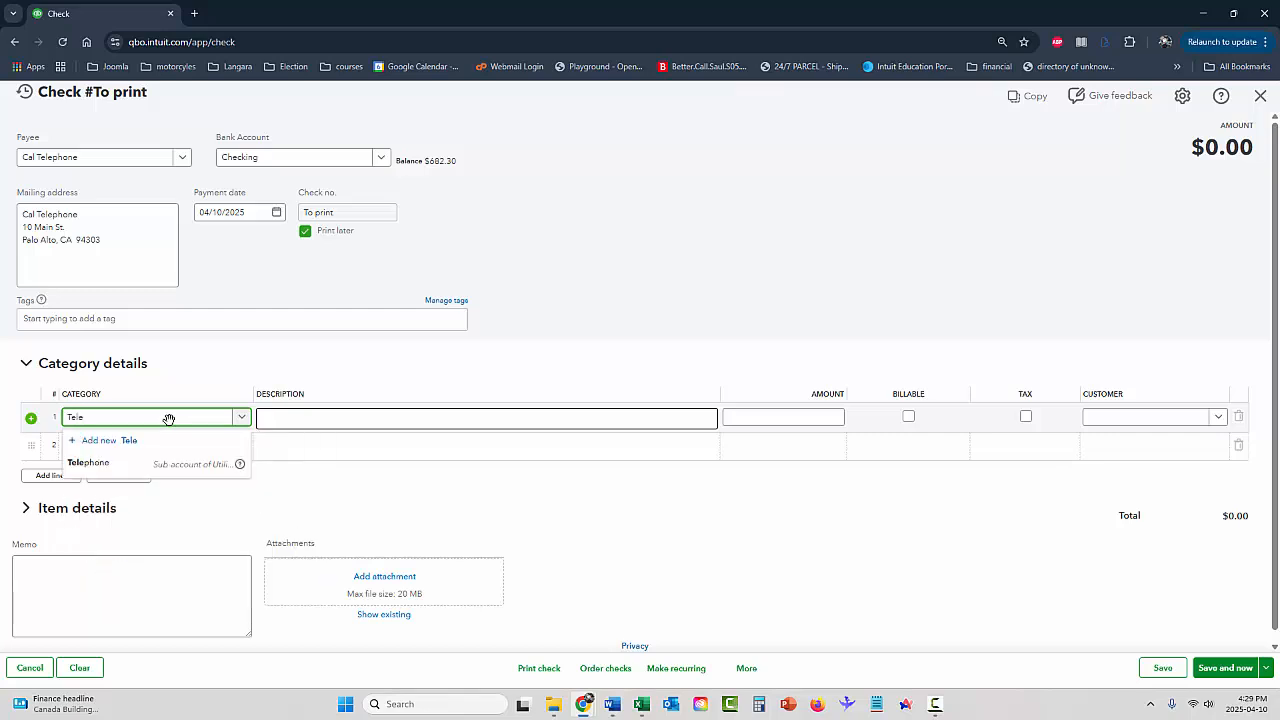
click(149, 463)
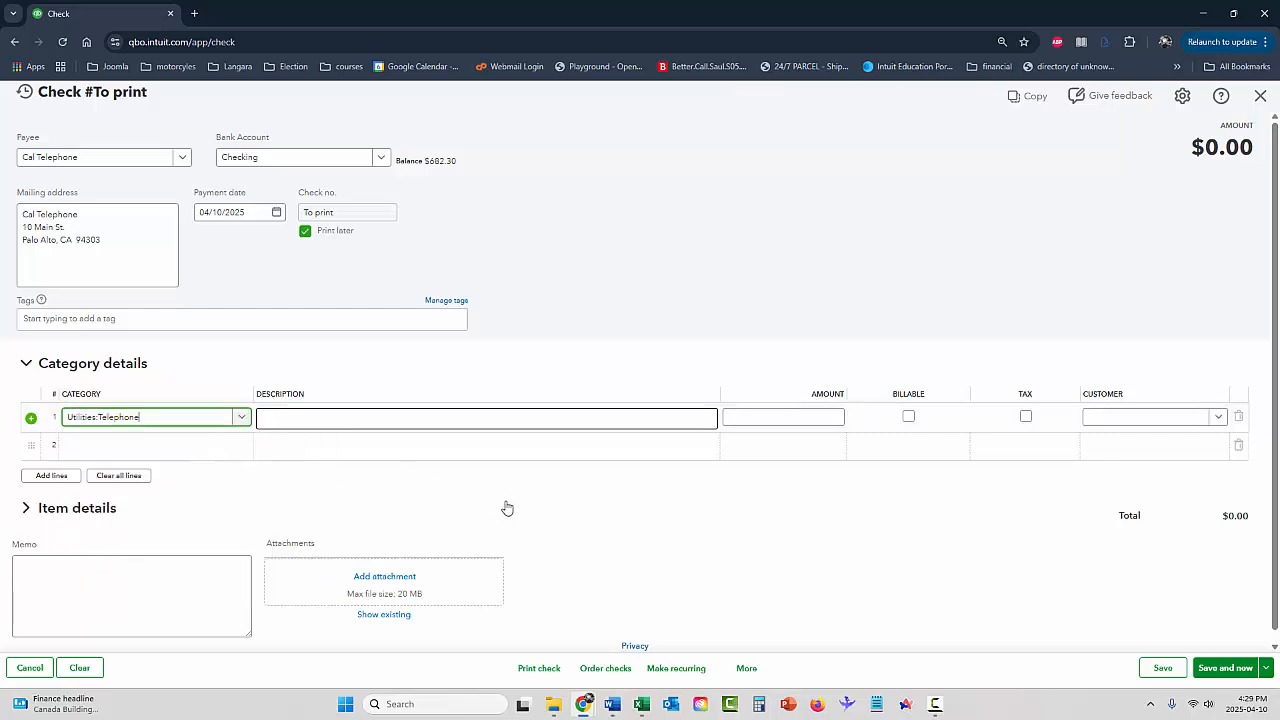
Describe the Telephone line as "Monthly phone bill" with an amount of 125, and save the check.
click(454, 419)
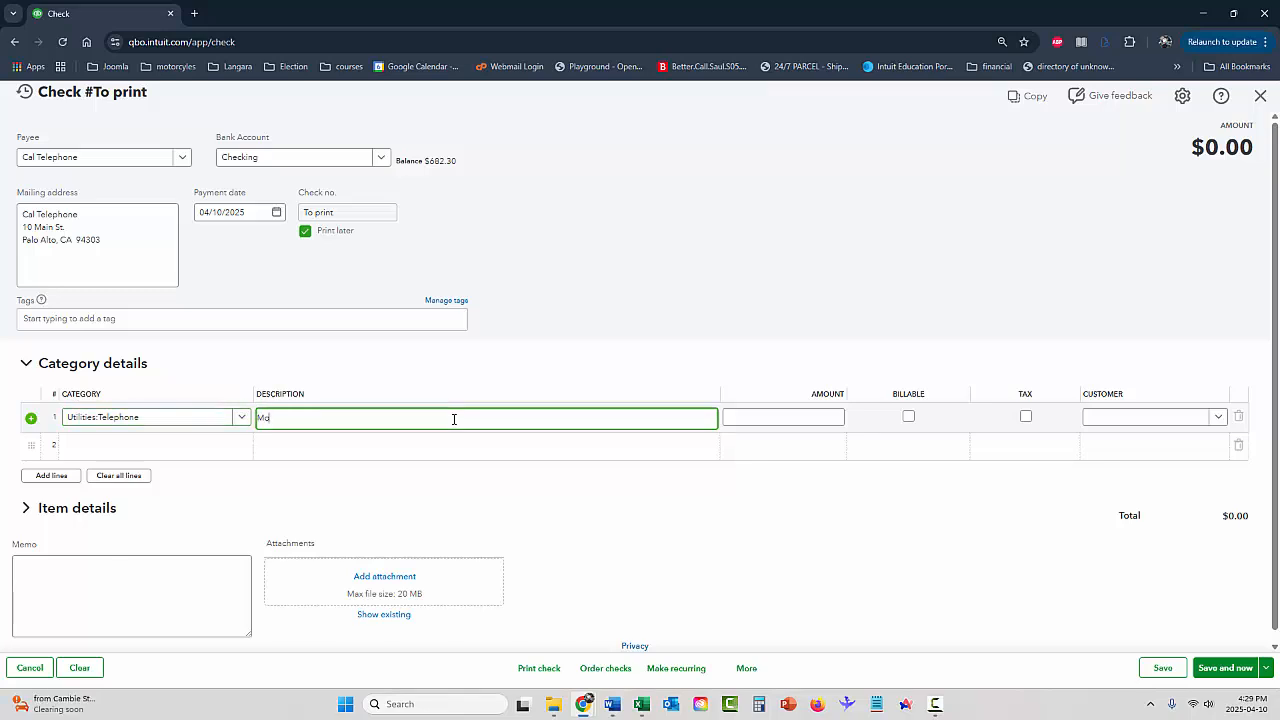
text(Monthly phone bill)
key(Tab)
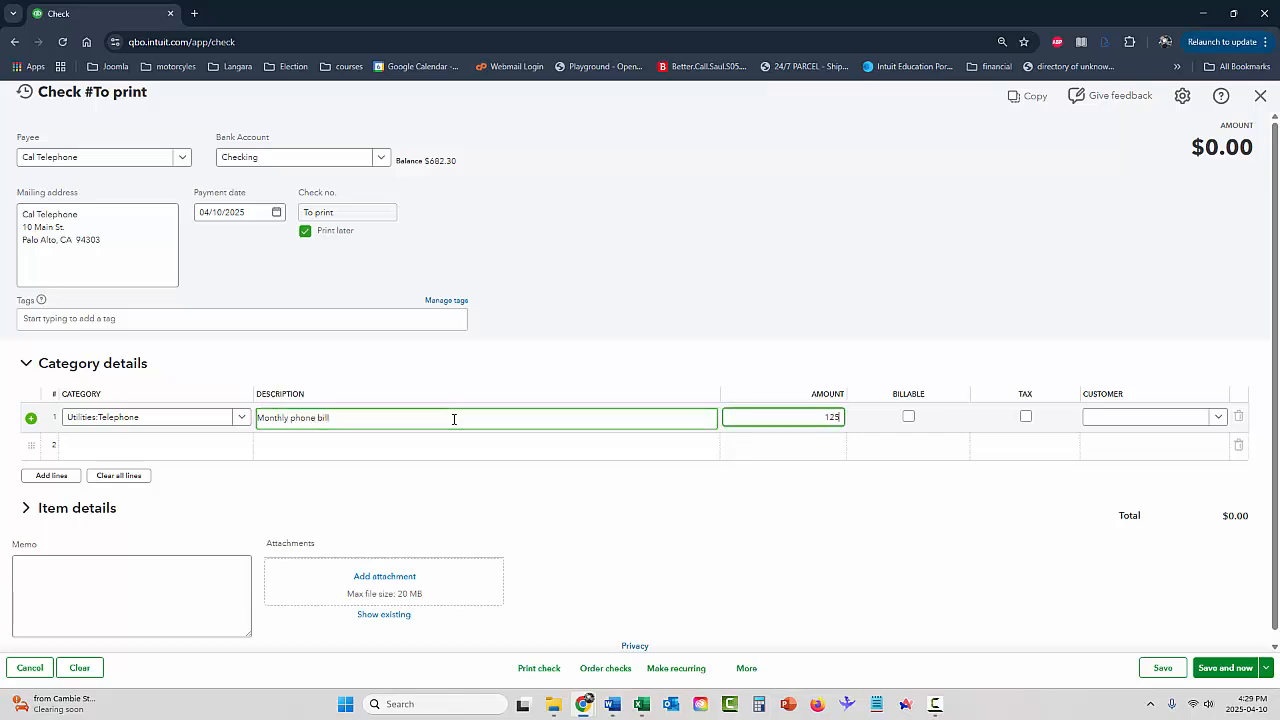
key(Tab)
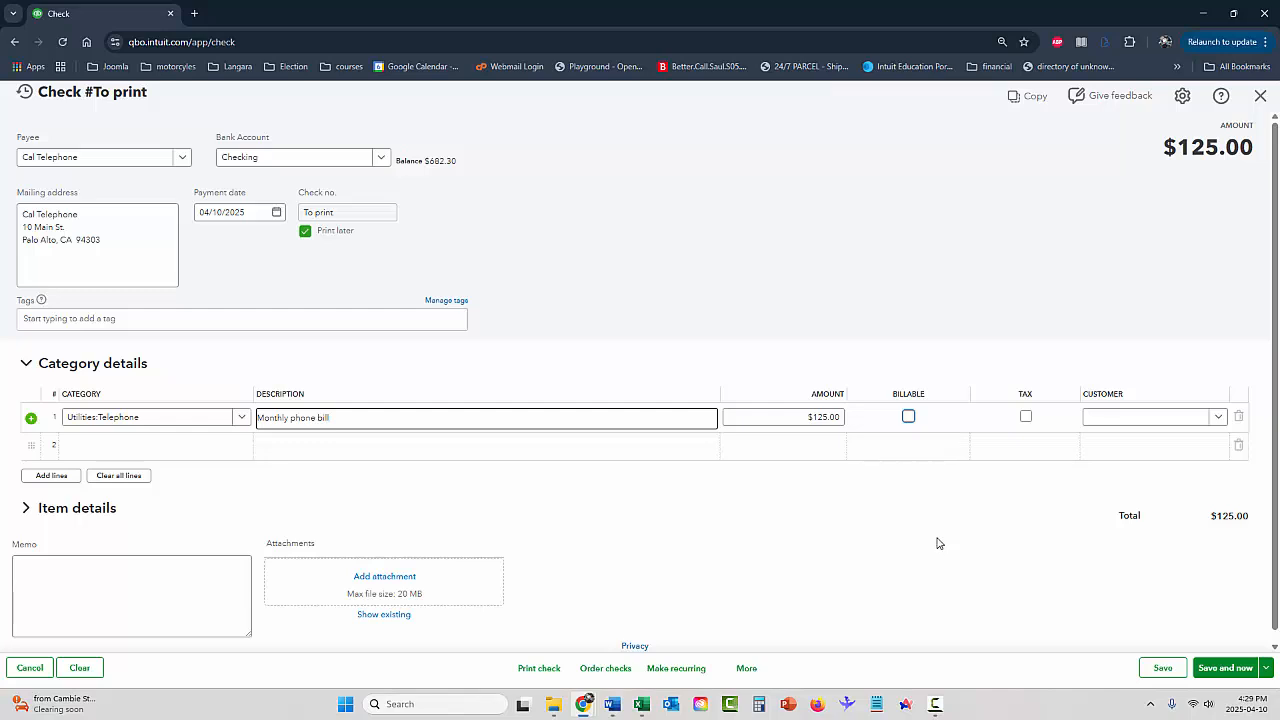
click(106, 417)
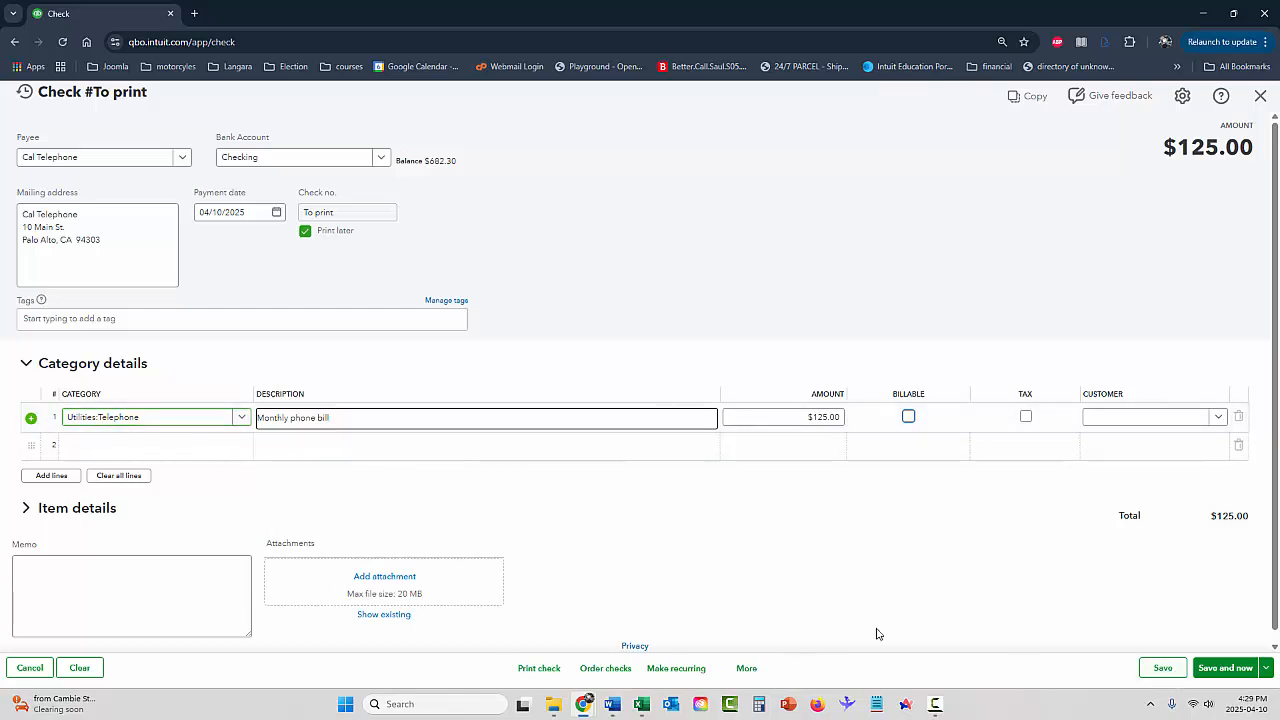
click(1162, 668)
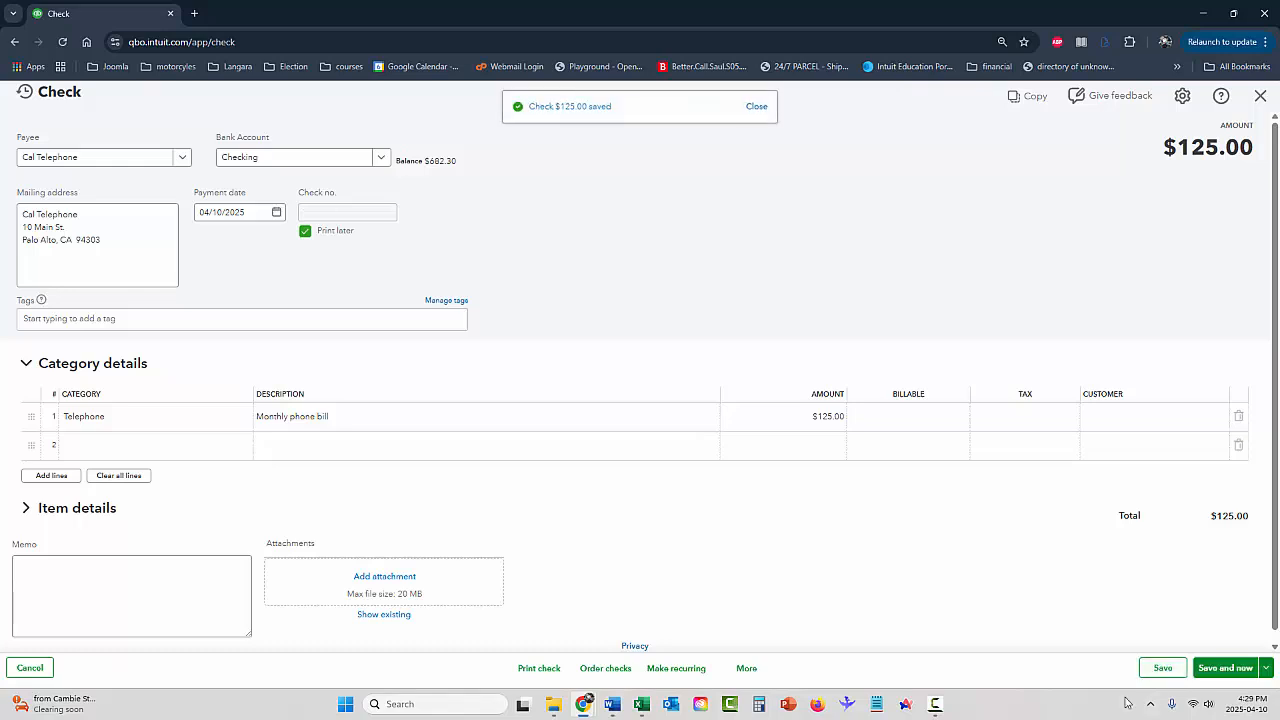
Make the Cal Telephone check recurring, scheduled monthly on the 10th day.
click(672, 672)
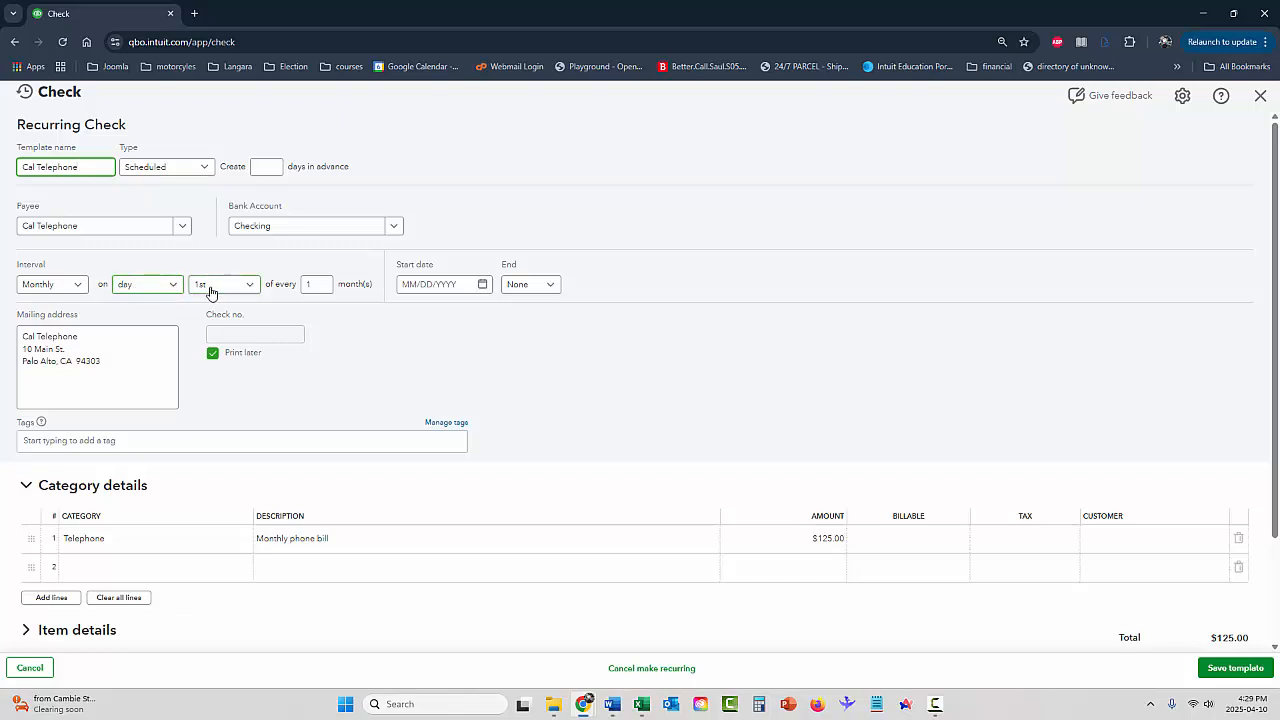
click(251, 287)
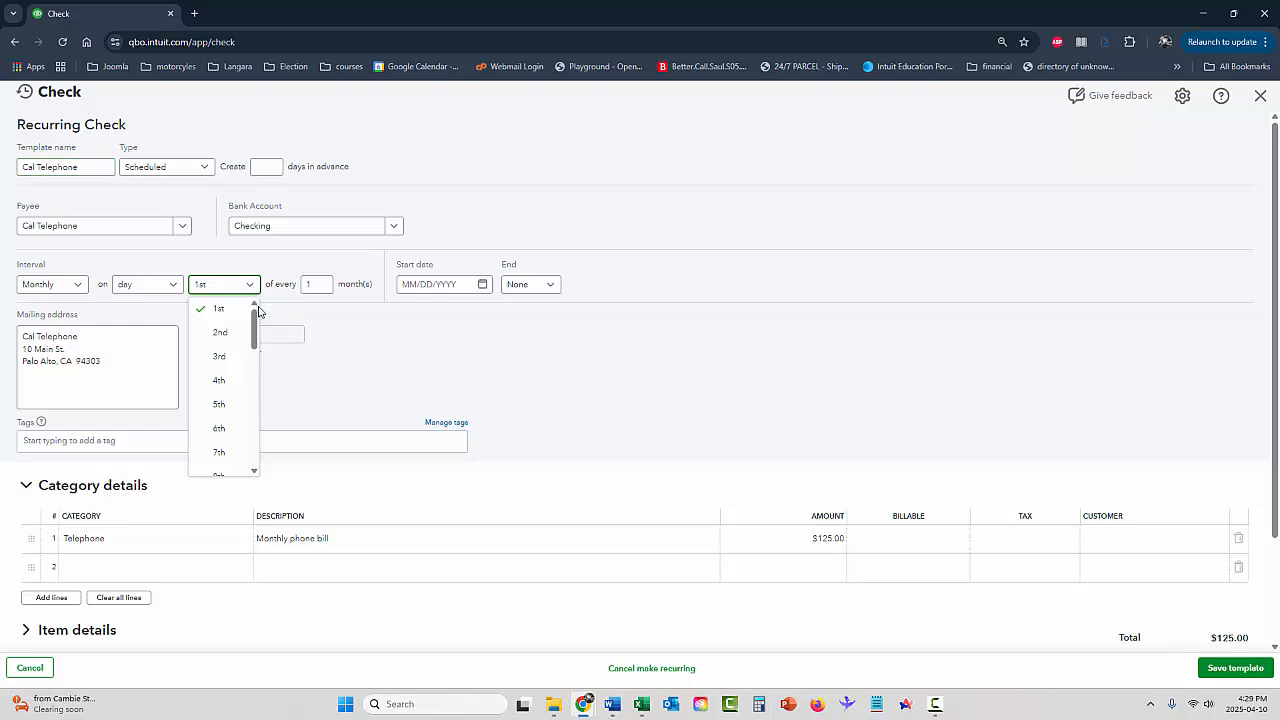
drag(253, 322, 253, 357)
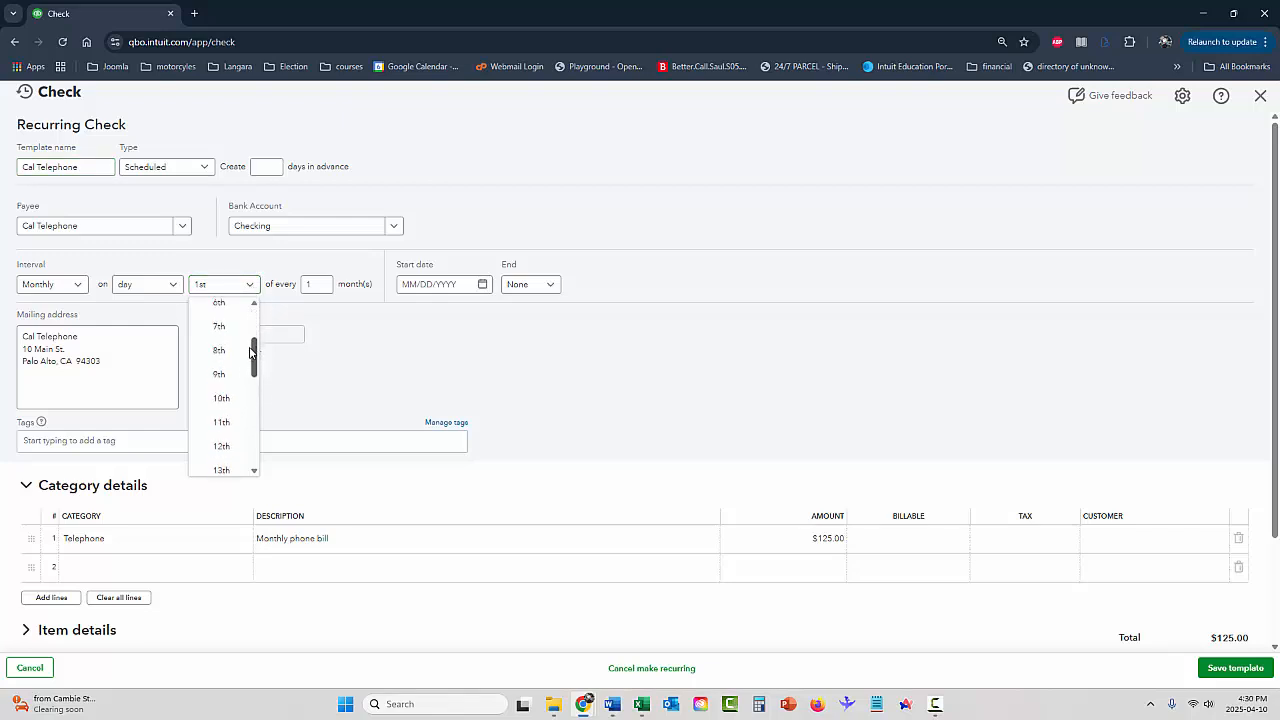
click(222, 398)
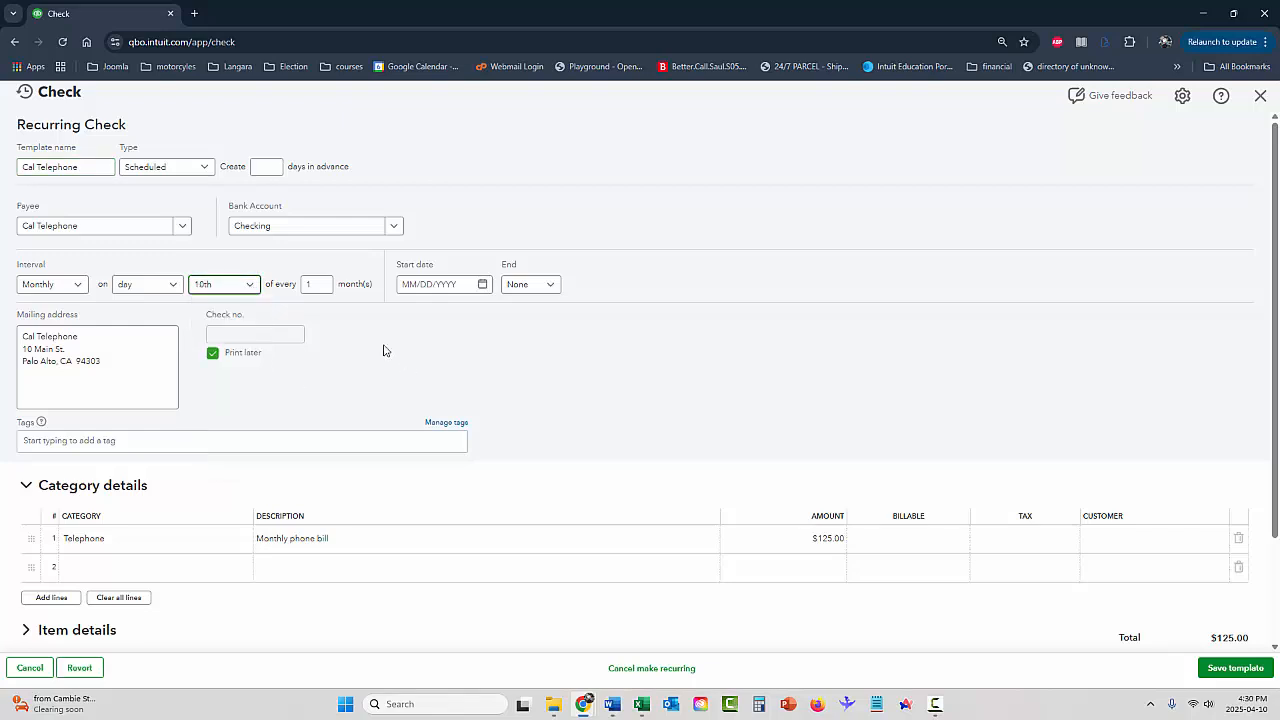
Set the recurring check's start date to 05/10/2025 and save the template.
click(482, 285)
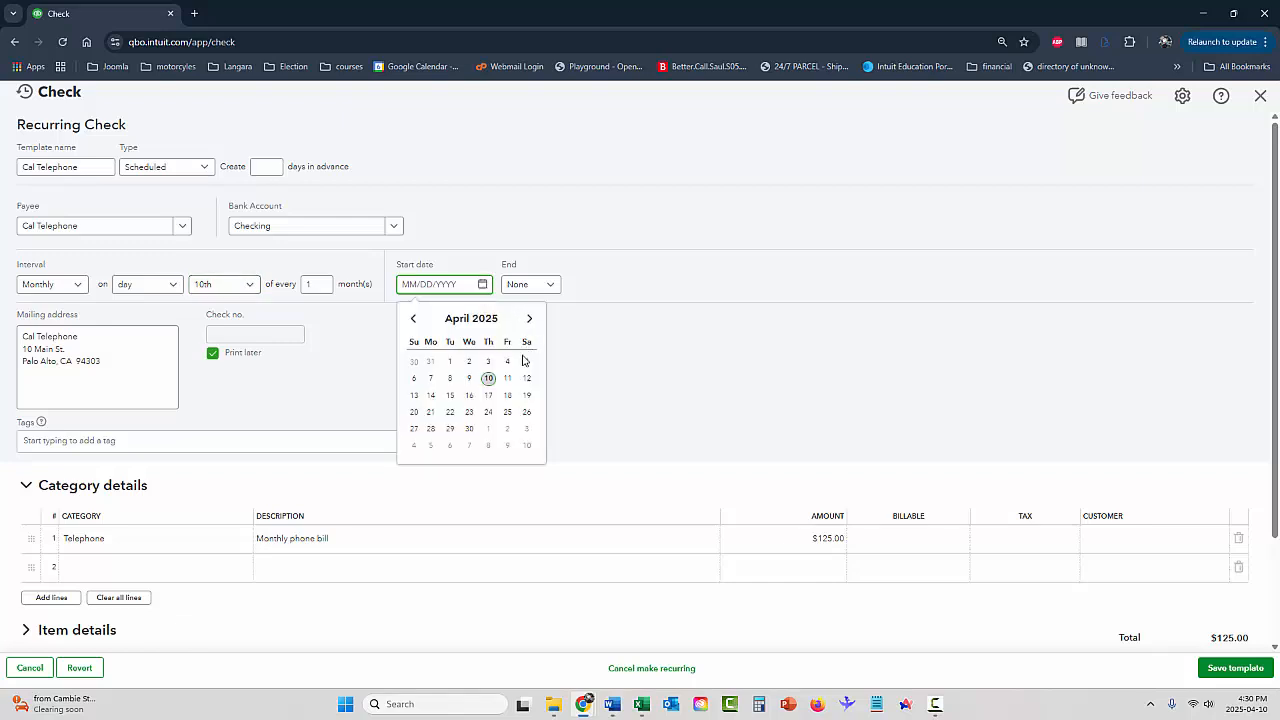
click(529, 319)
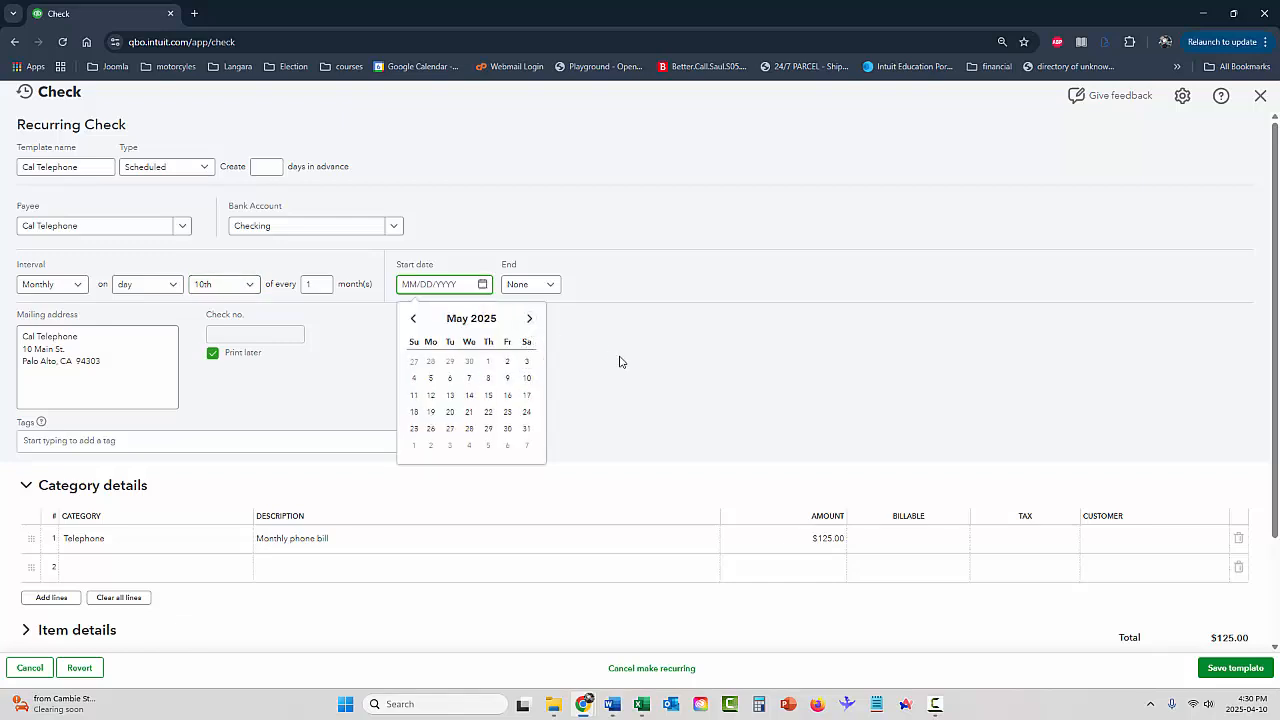
click(527, 379)
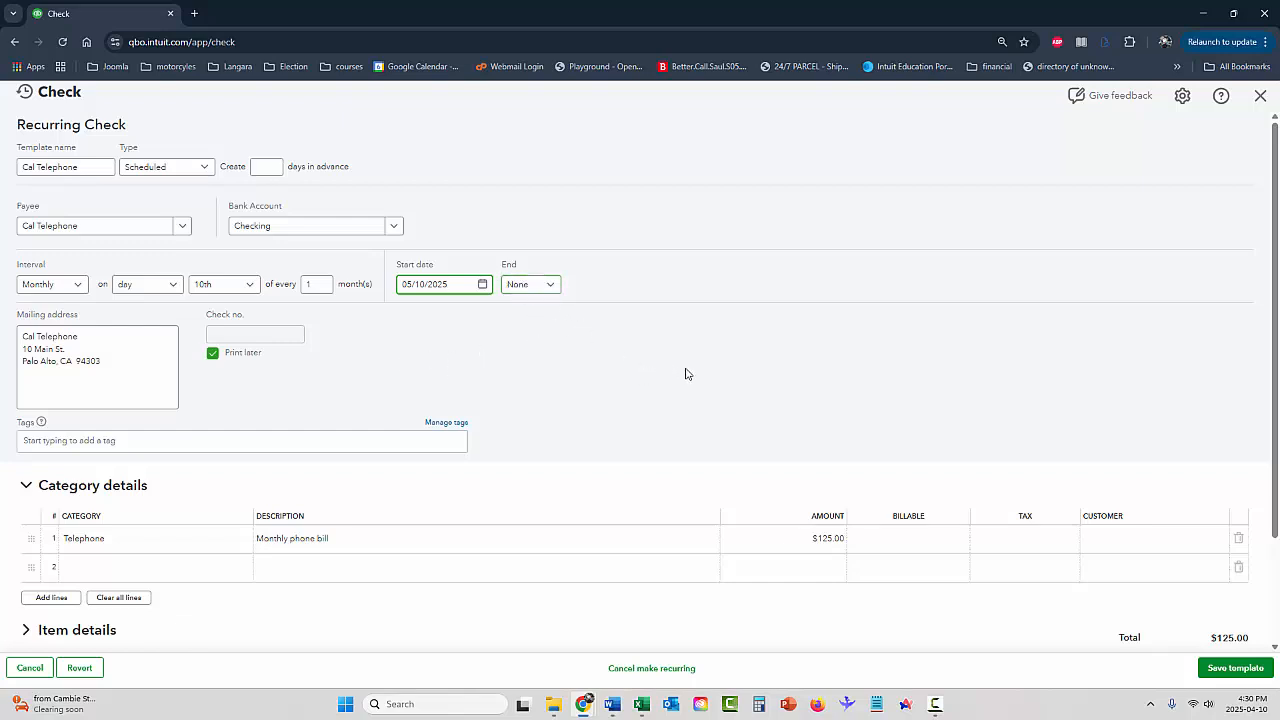
click(1225, 669)
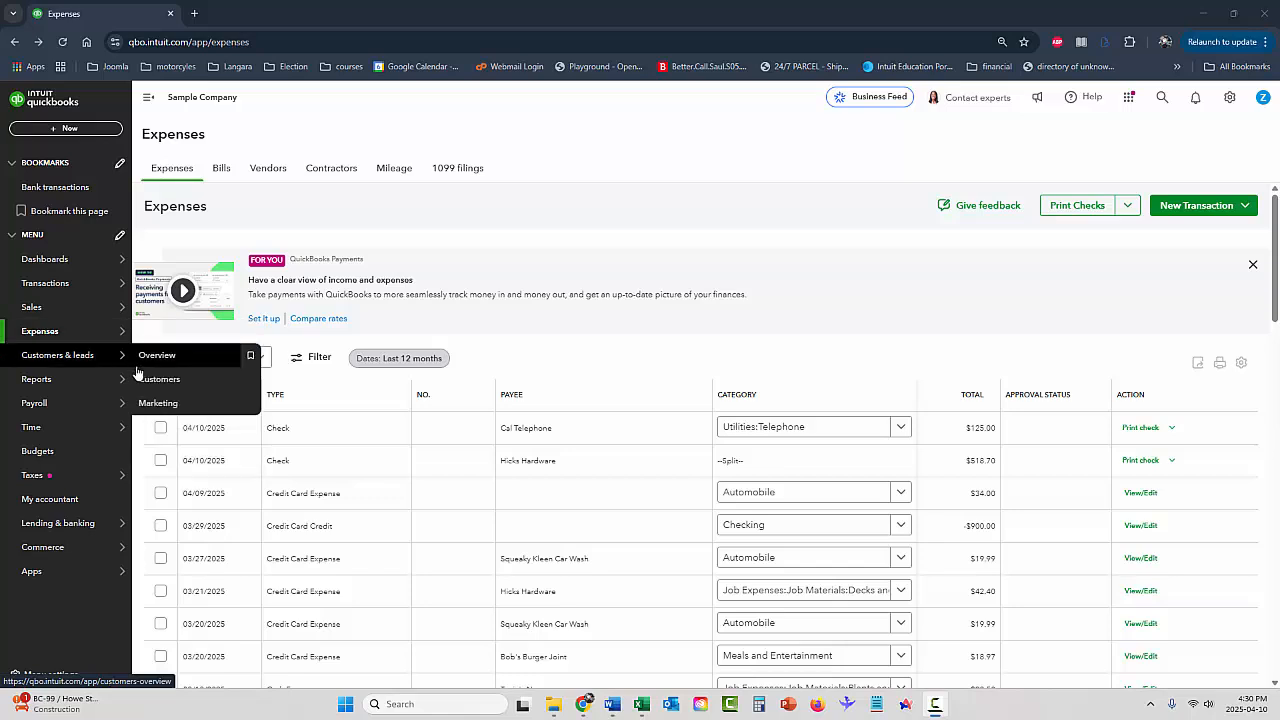
Create a new purchase order from the Expenses page with Norton Lumber and Building Materials as the vendor.
mouse_move(75, 337)
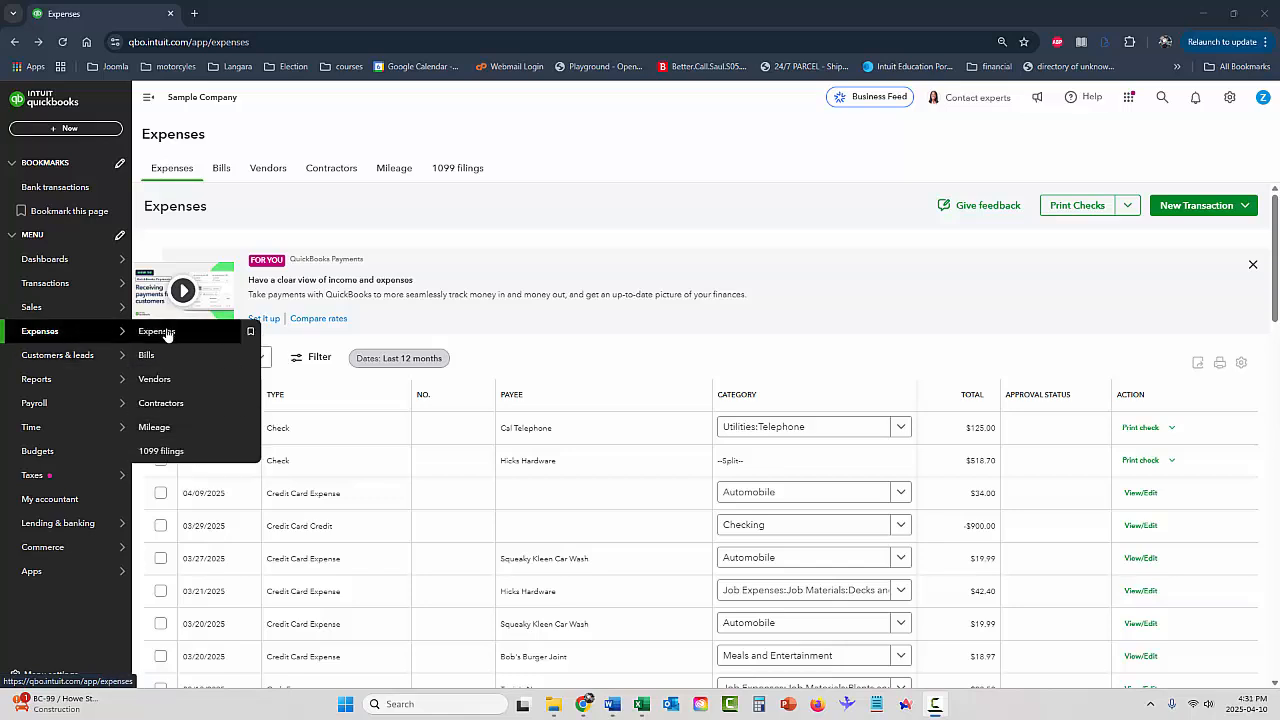
click(1214, 208)
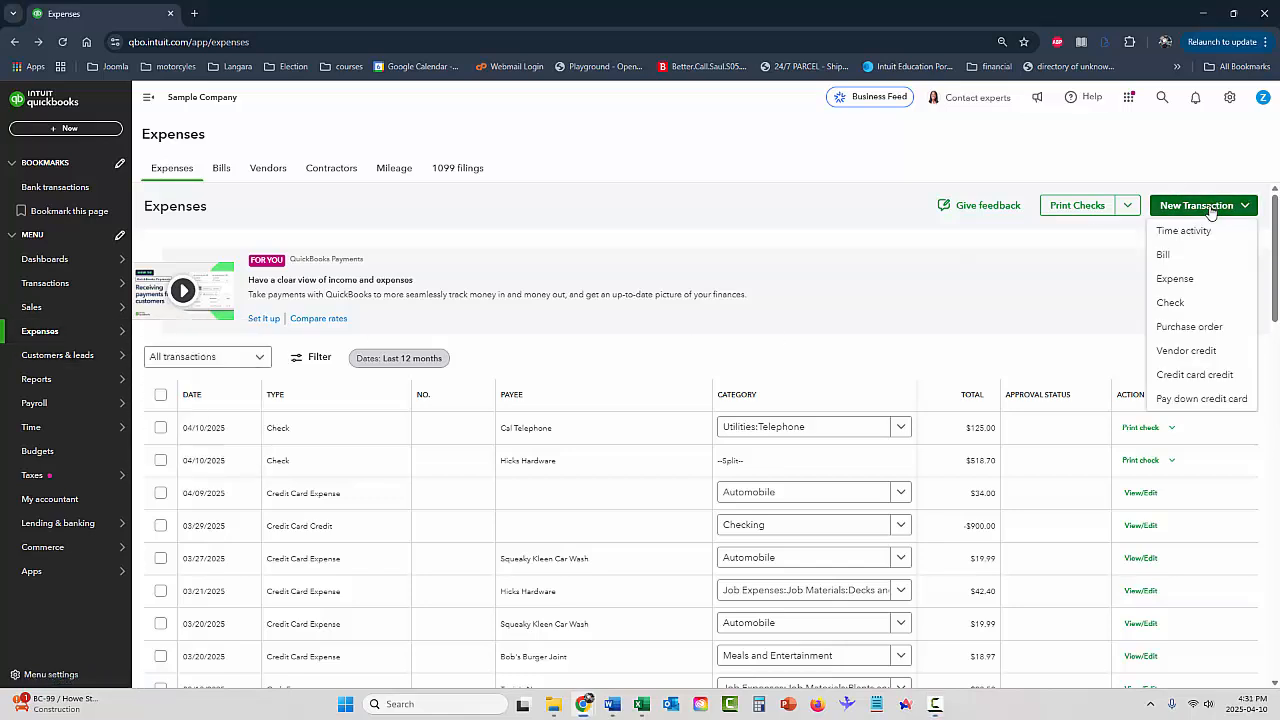
click(1190, 328)
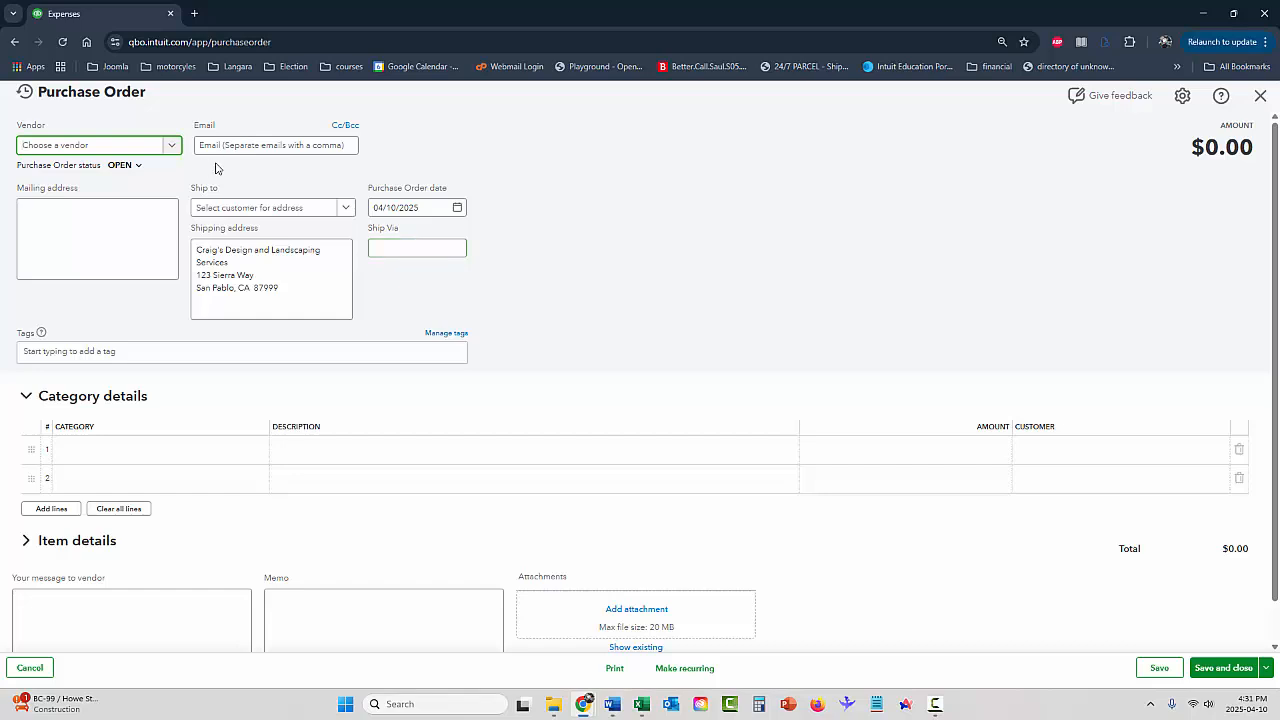
click(172, 147)
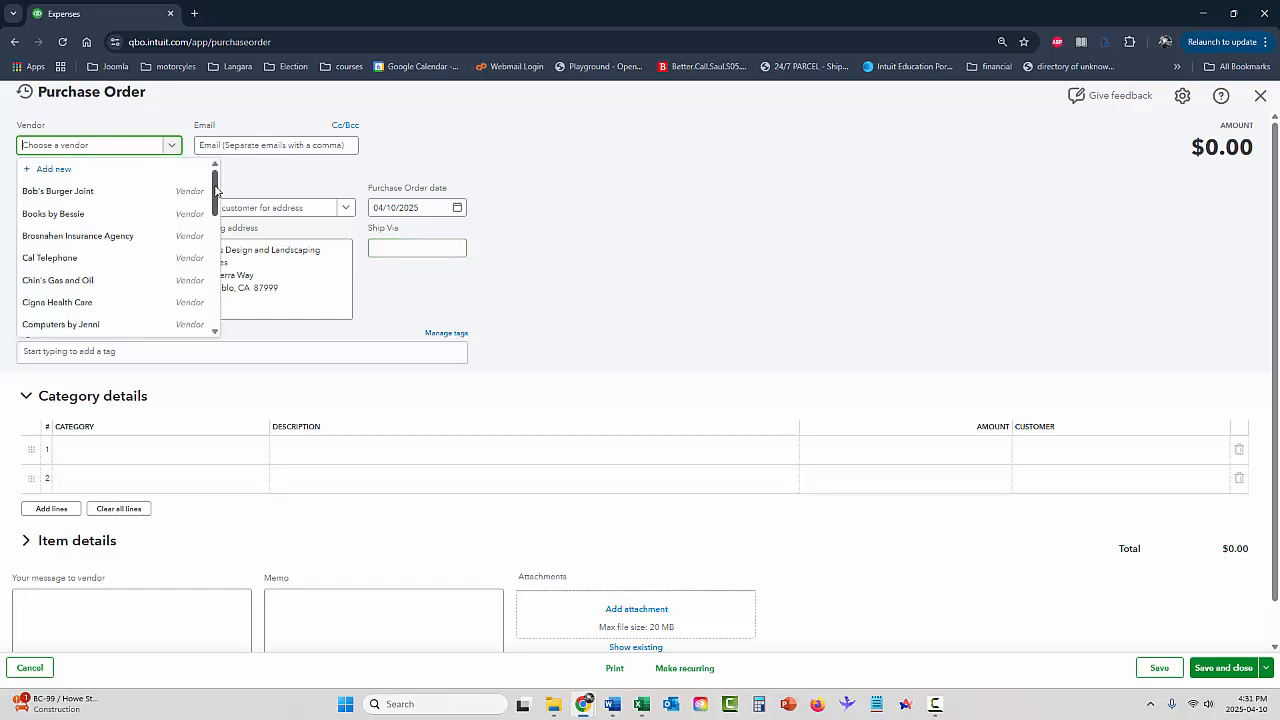
drag(214, 190, 214, 260)
click(152, 290)
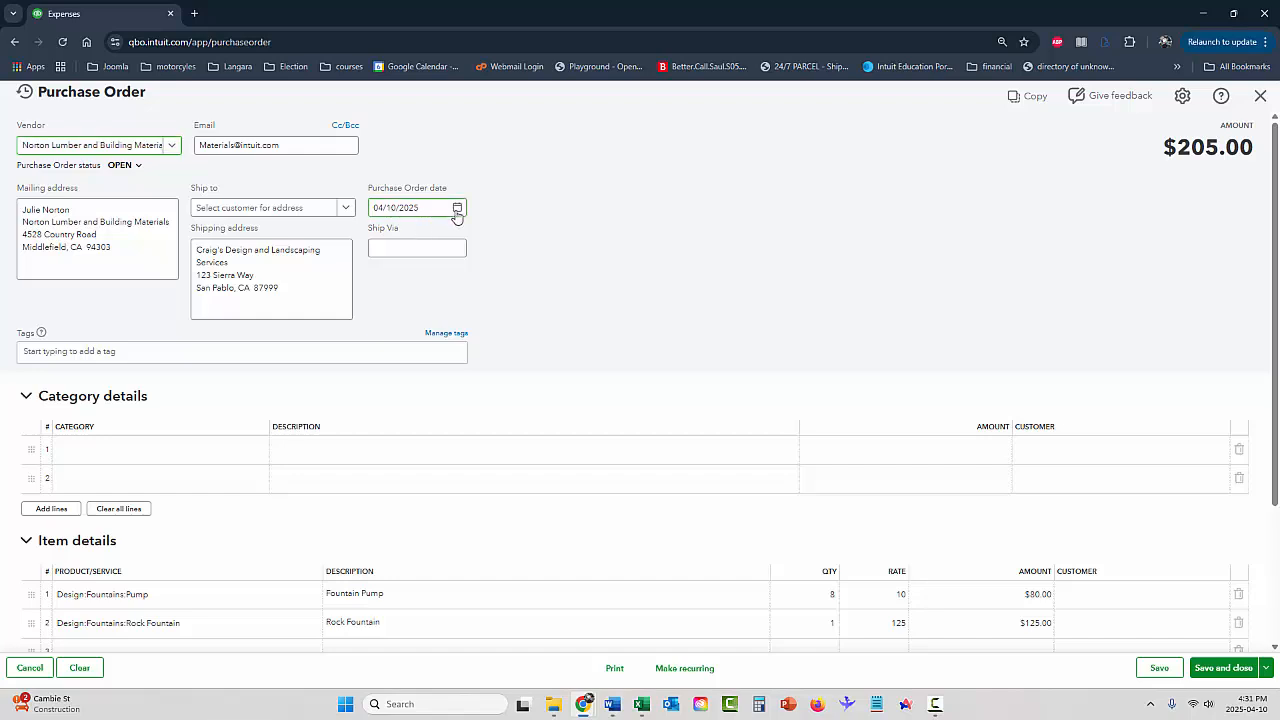
Date the purchase order 04/09/2025 and clear all of its prefilled item lines, with the category details collapsed.
click(457, 208)
click(441, 302)
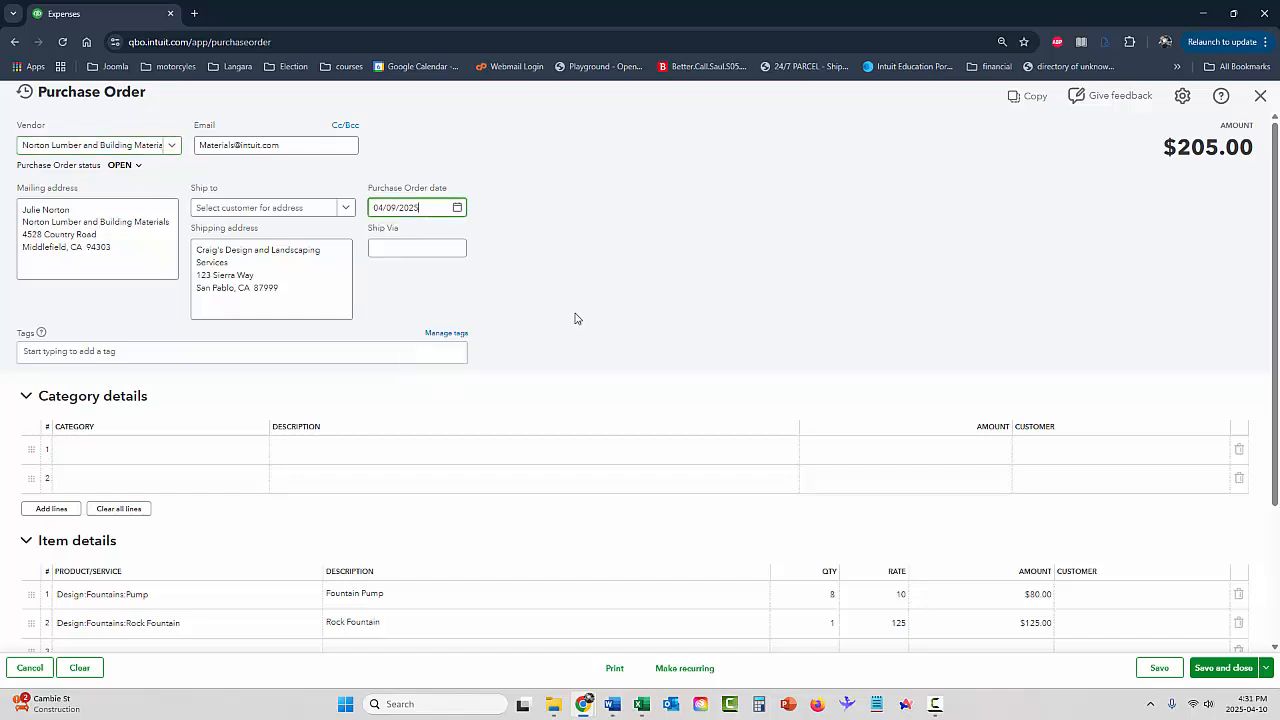
click(27, 398)
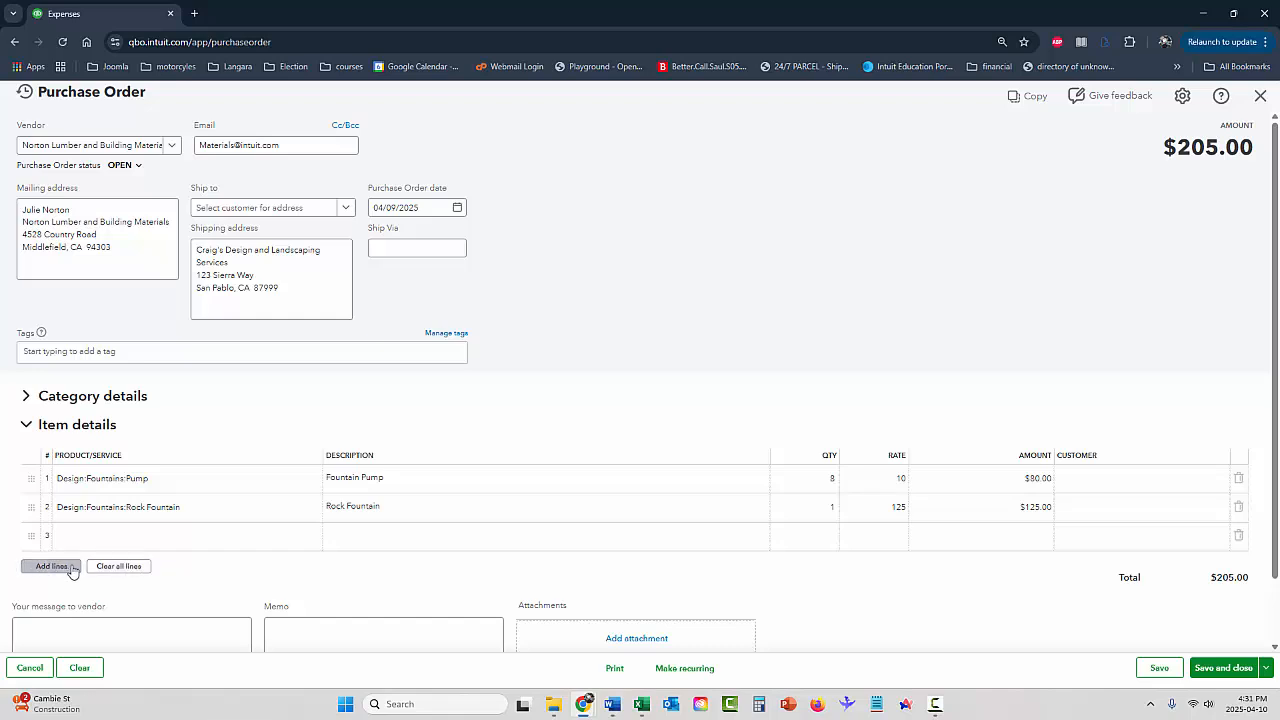
click(118, 566)
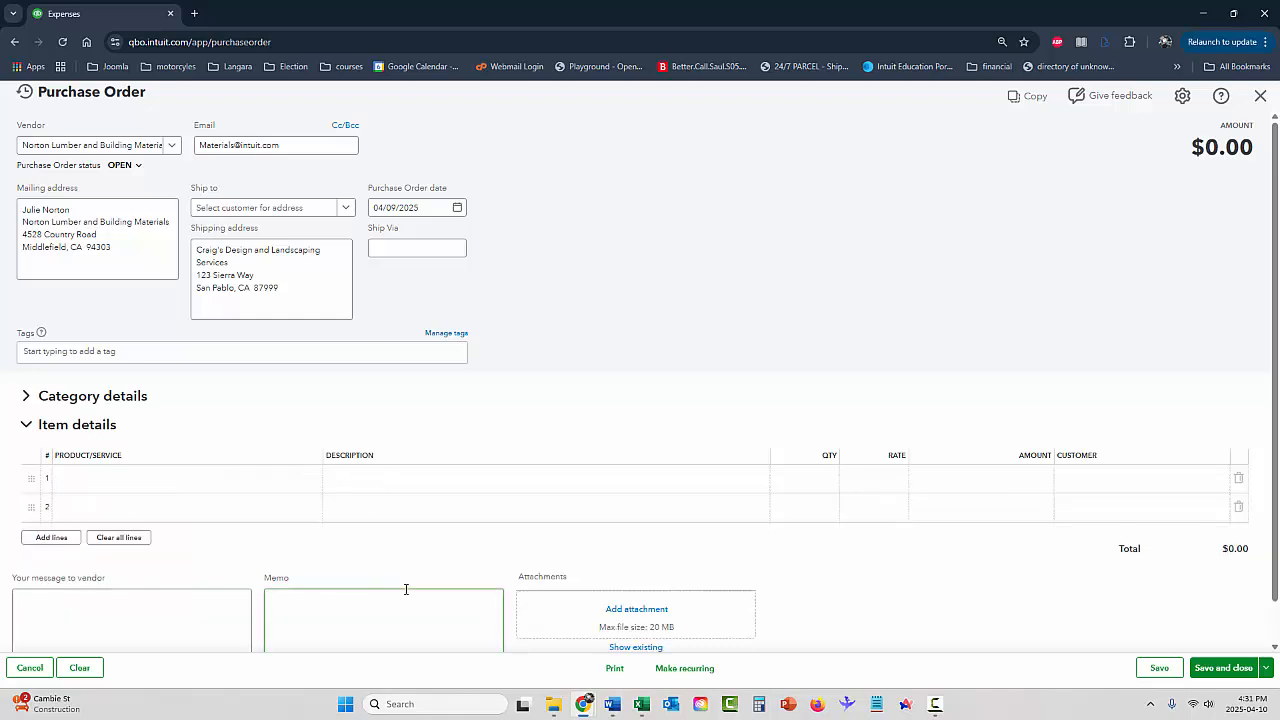
Add Soil as the purchase order's first item line with a quantity of 10.
click(167, 483)
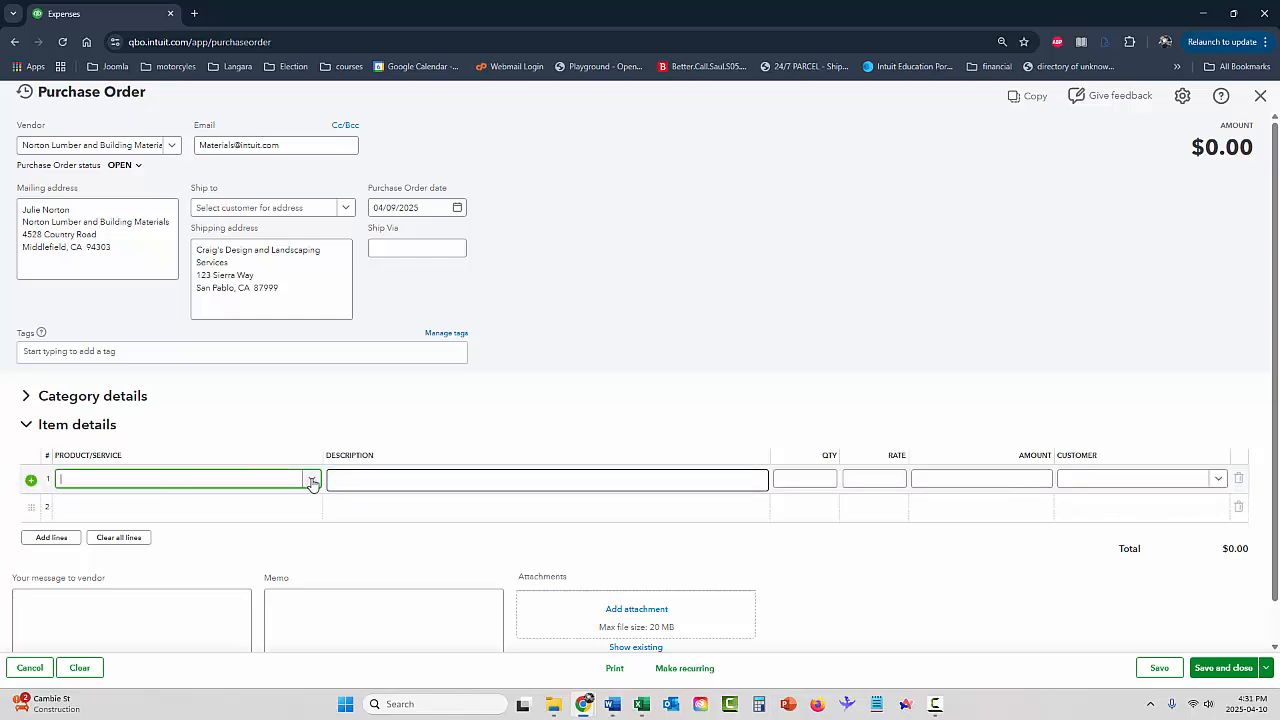
click(313, 481)
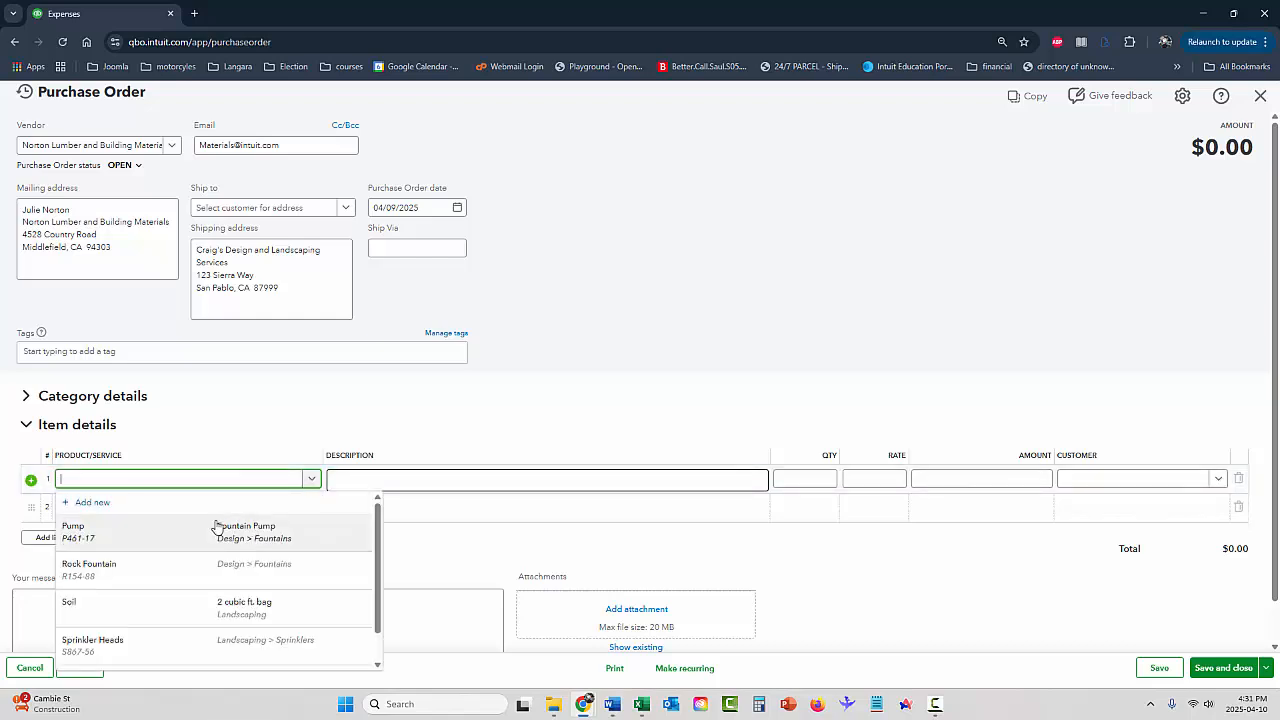
click(194, 605)
click(803, 481)
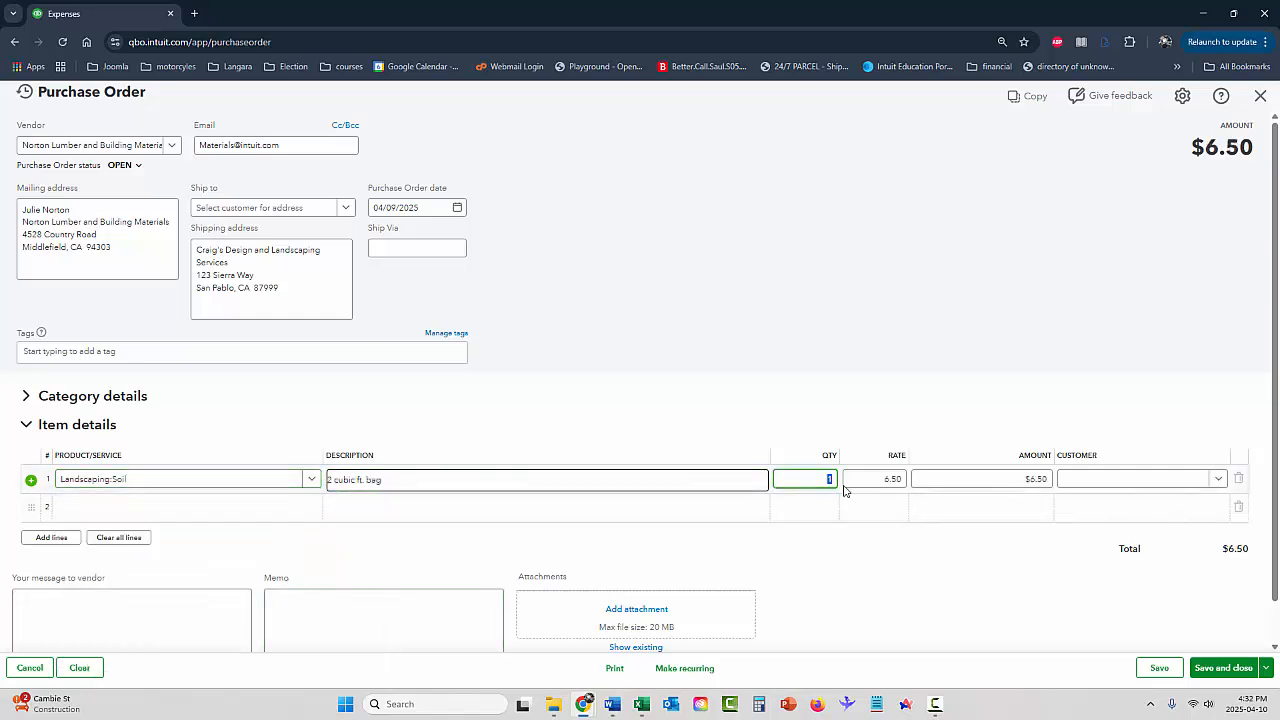
text(10)
click(845, 485)
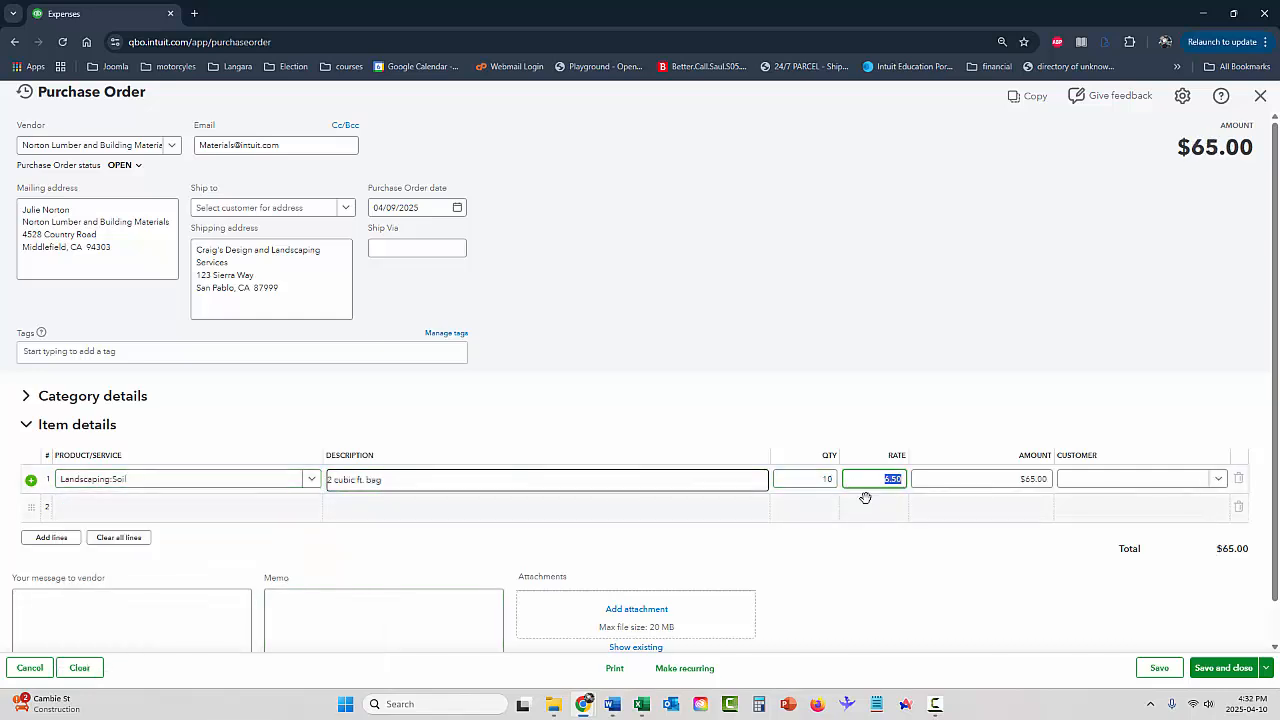
Add Sprinkler Heads as the second item line with a quantity of 10, and start a third line.
click(186, 509)
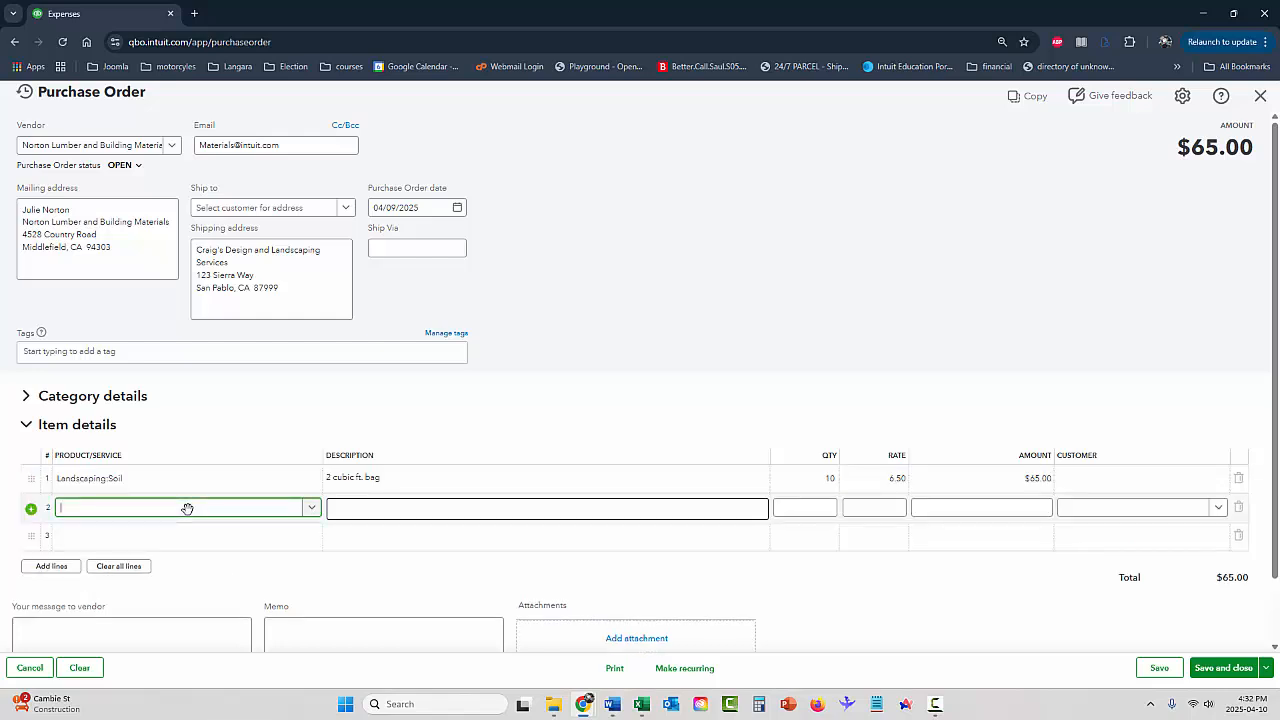
click(312, 510)
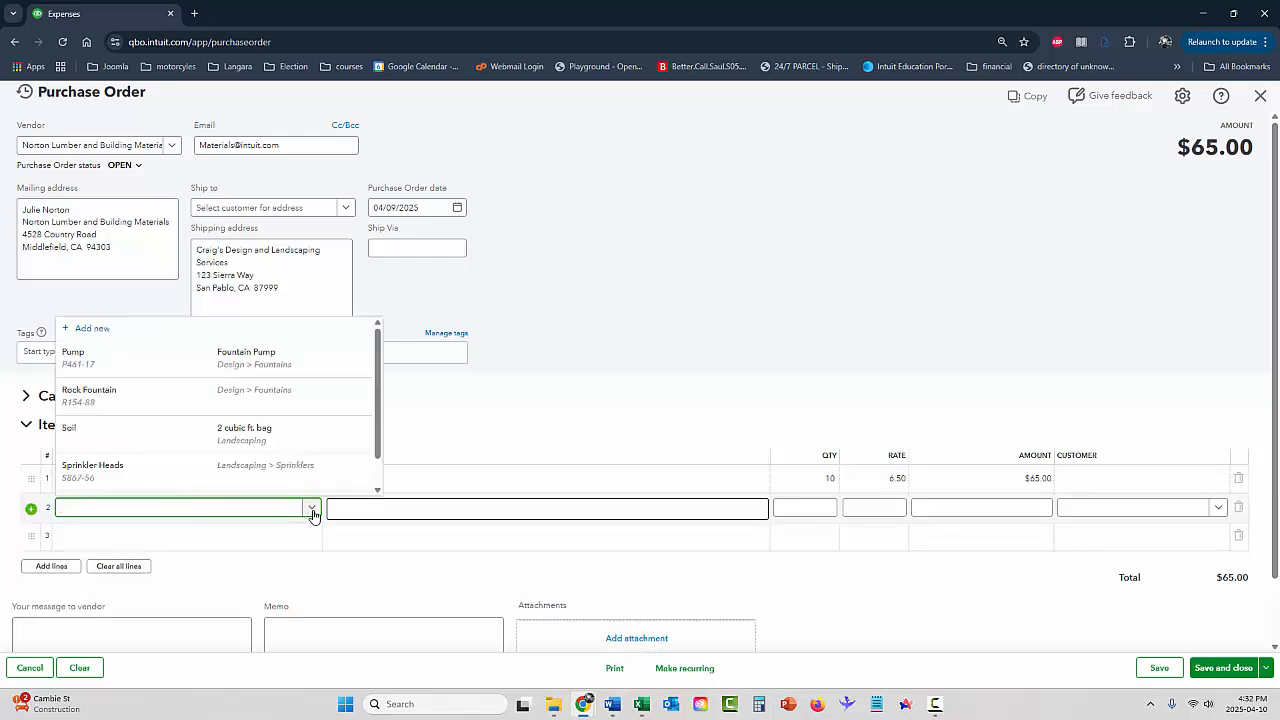
click(174, 472)
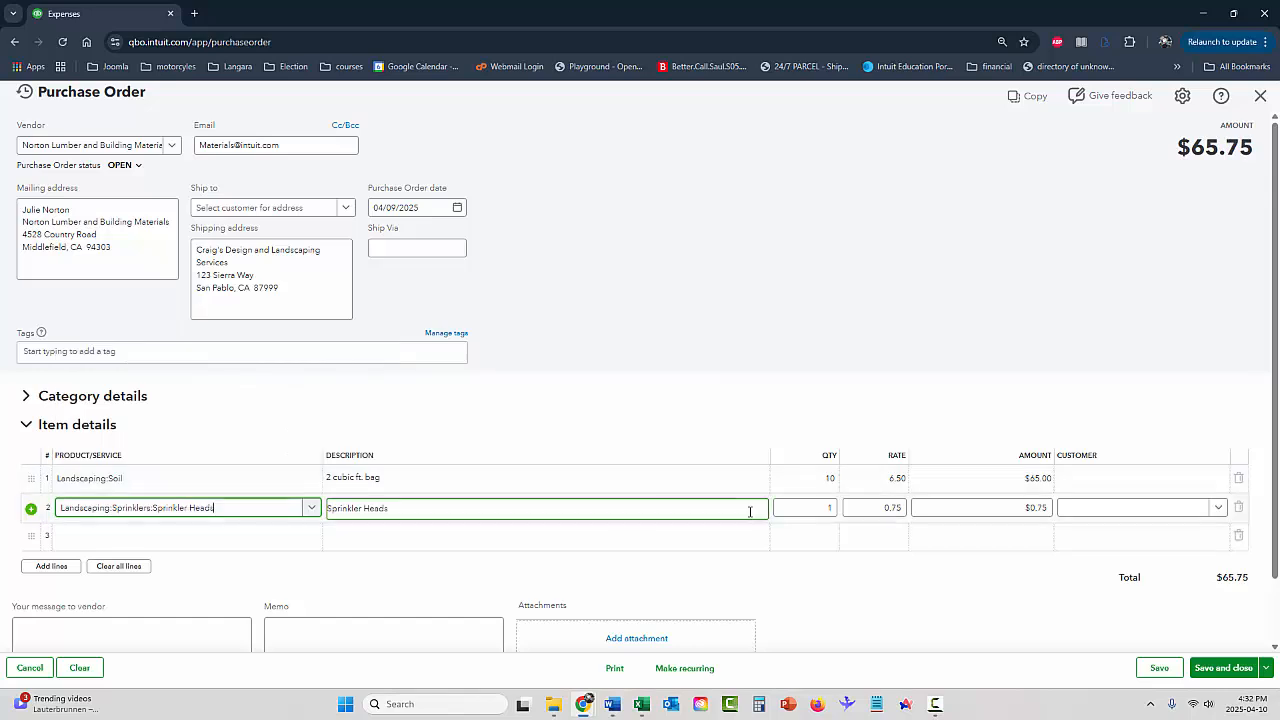
click(828, 508)
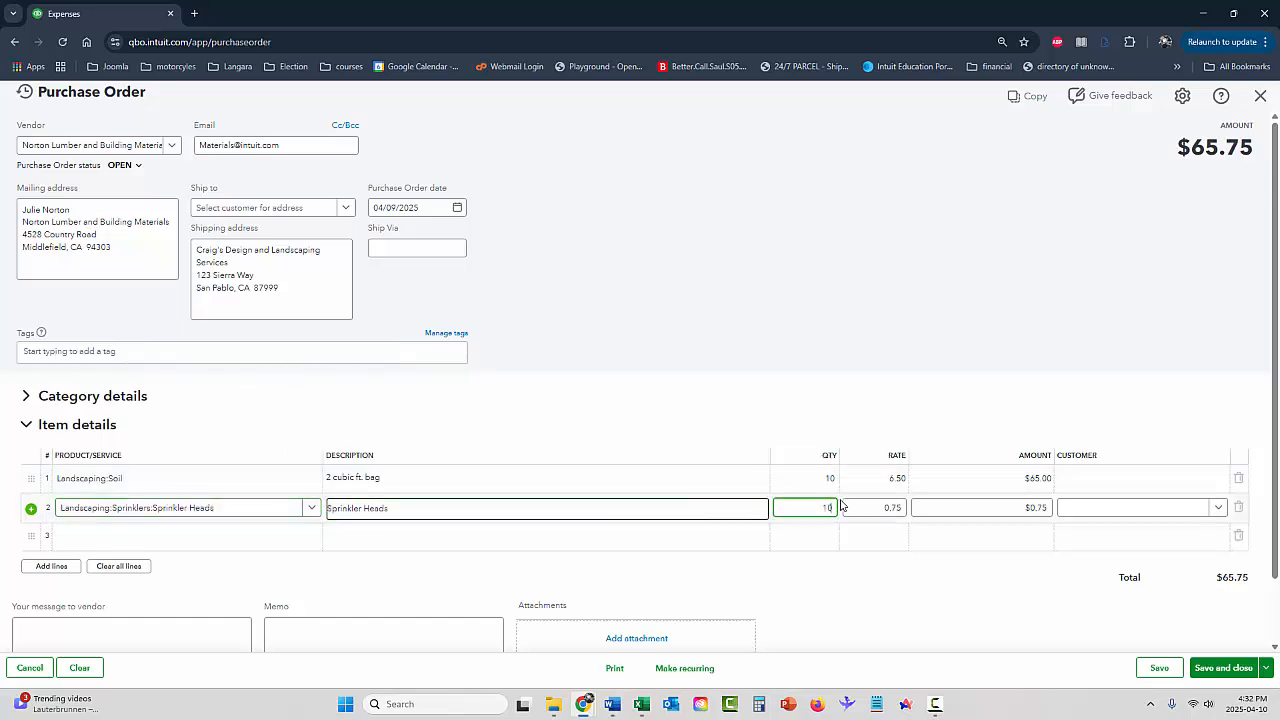
click(189, 535)
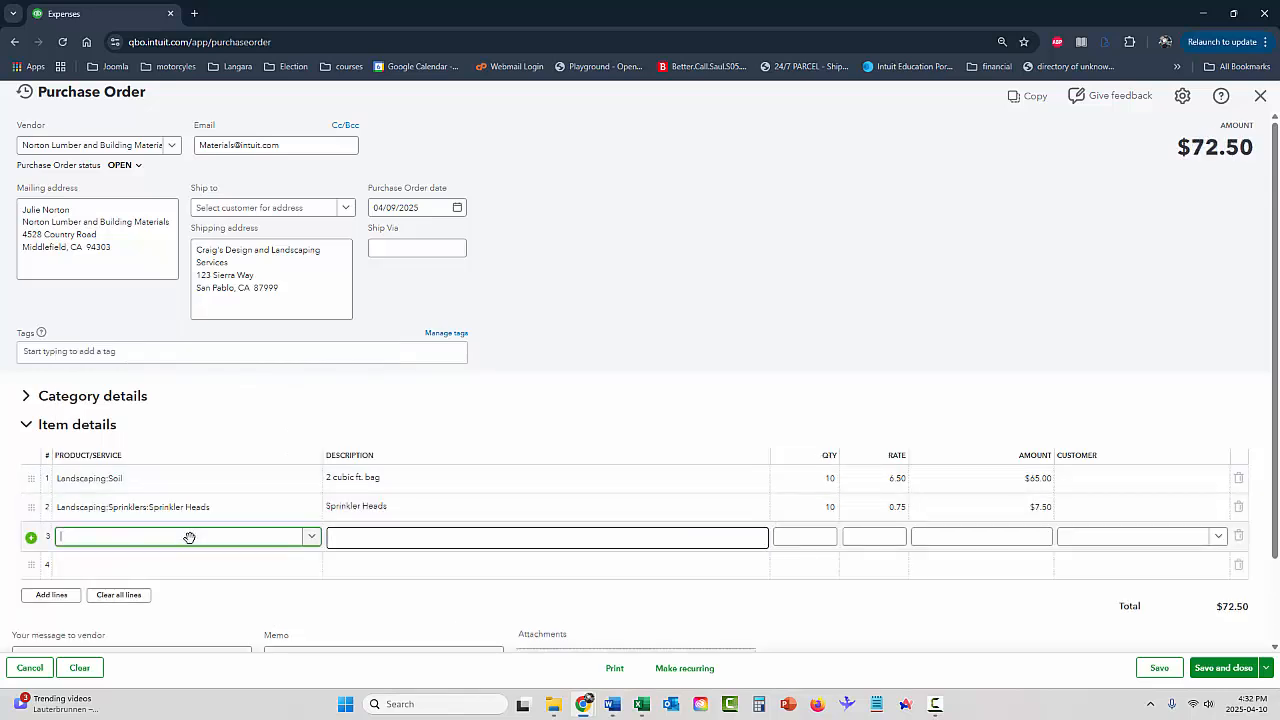
Add Sprinkler Pipes as the purchase order's third item line with a quantity of 10, and save and close the order.
click(311, 540)
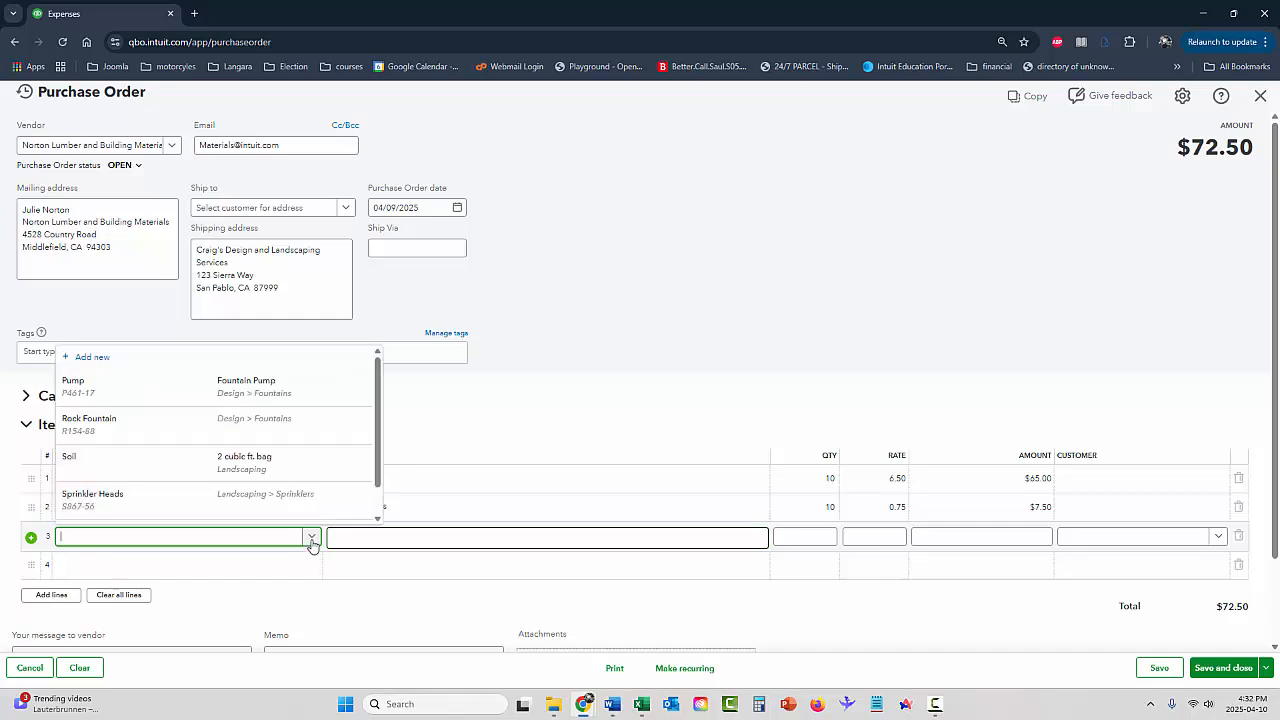
scroll(193, 507, down, 1)
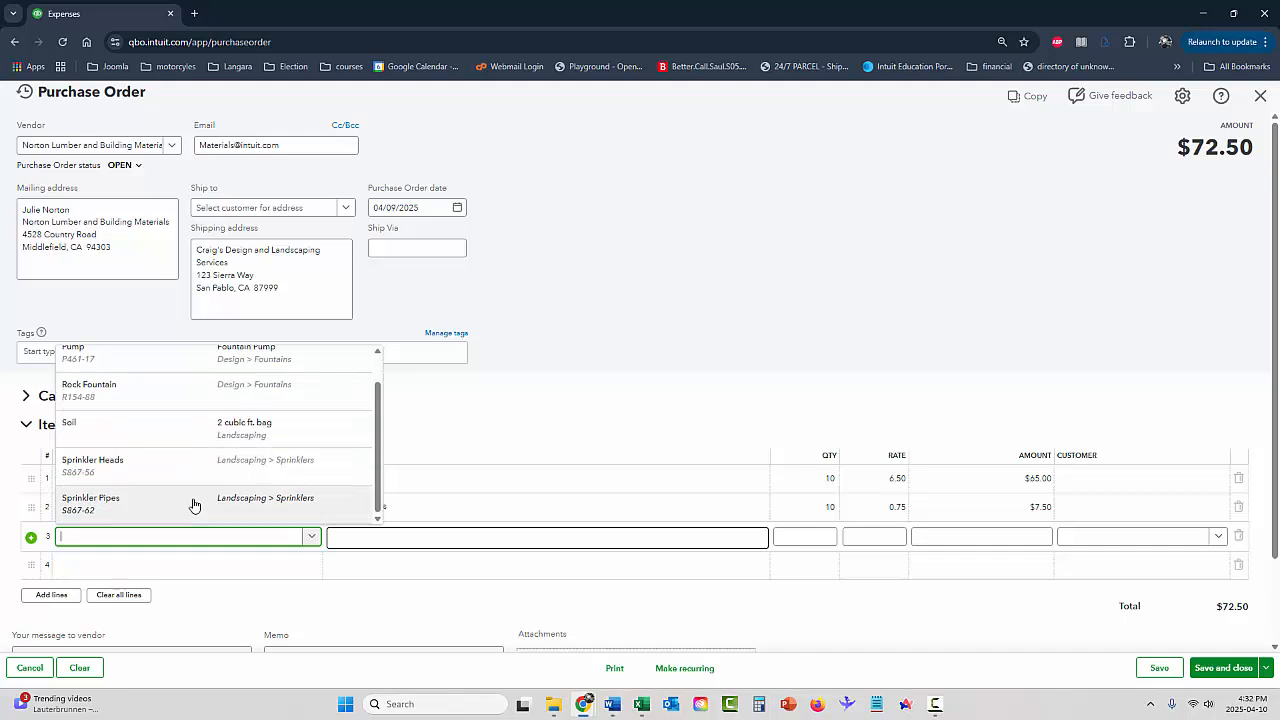
click(193, 503)
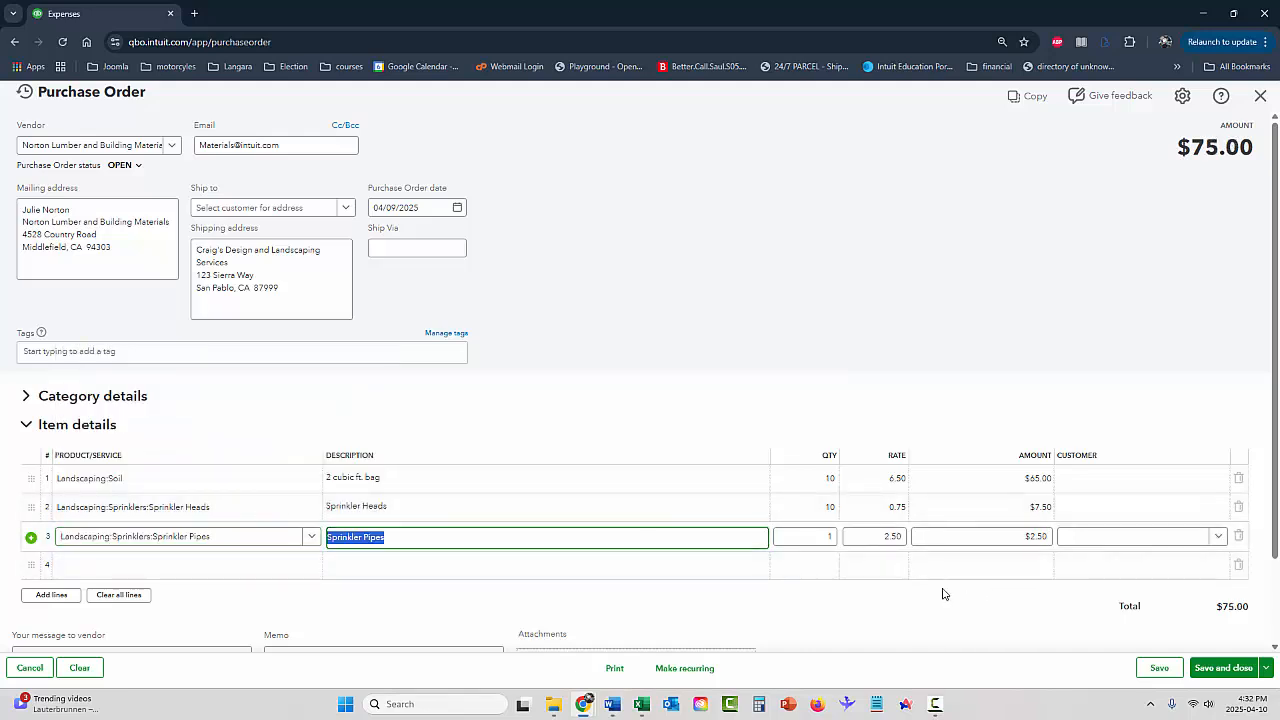
click(826, 536)
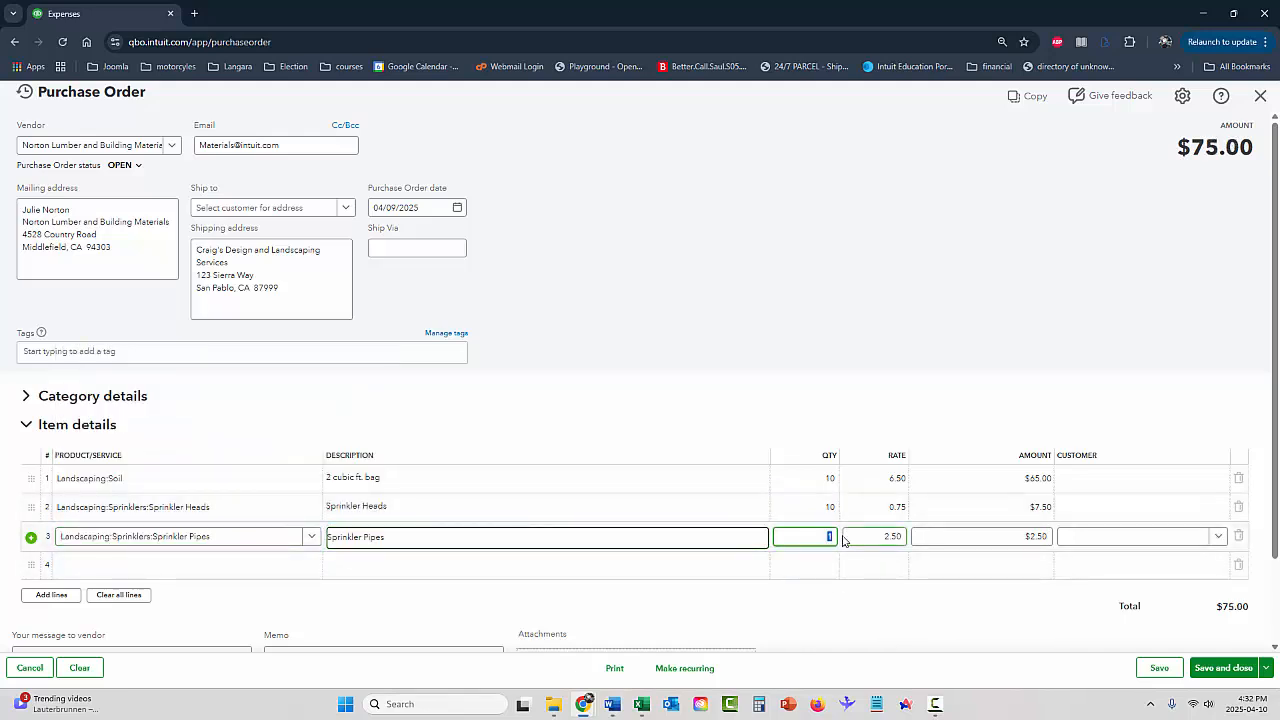
text(10)
click(930, 384)
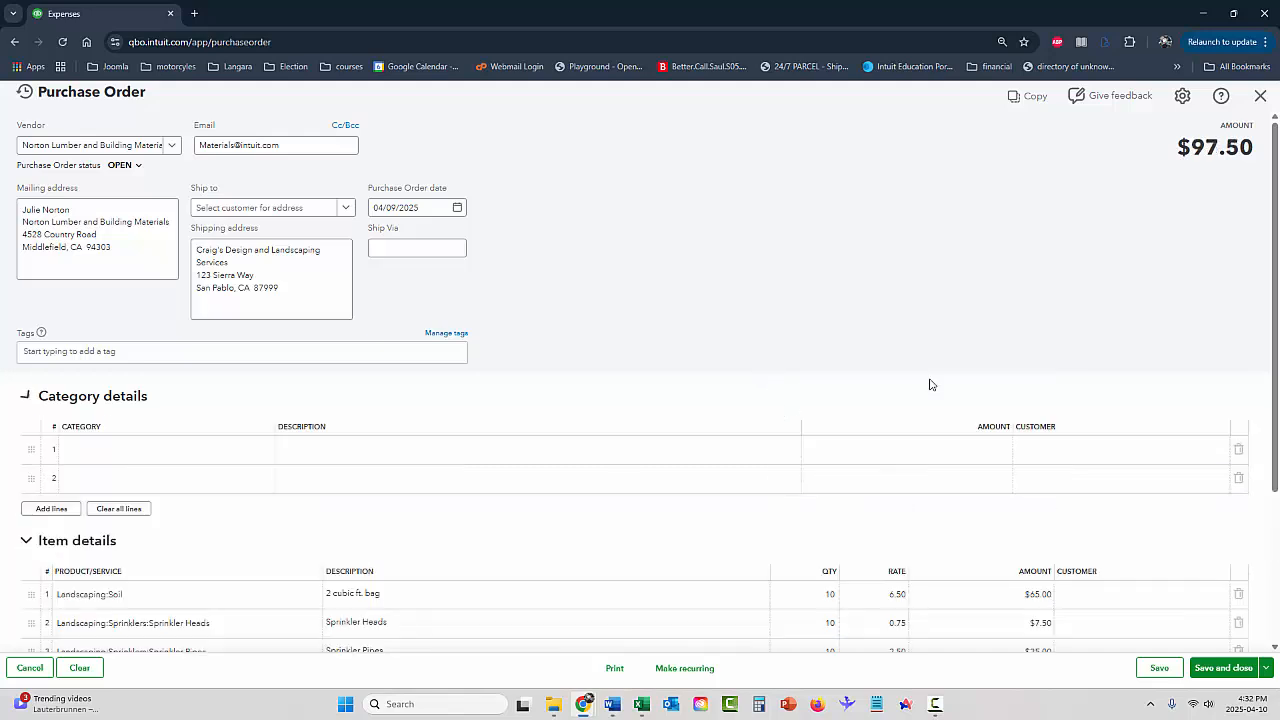
click(1223, 668)
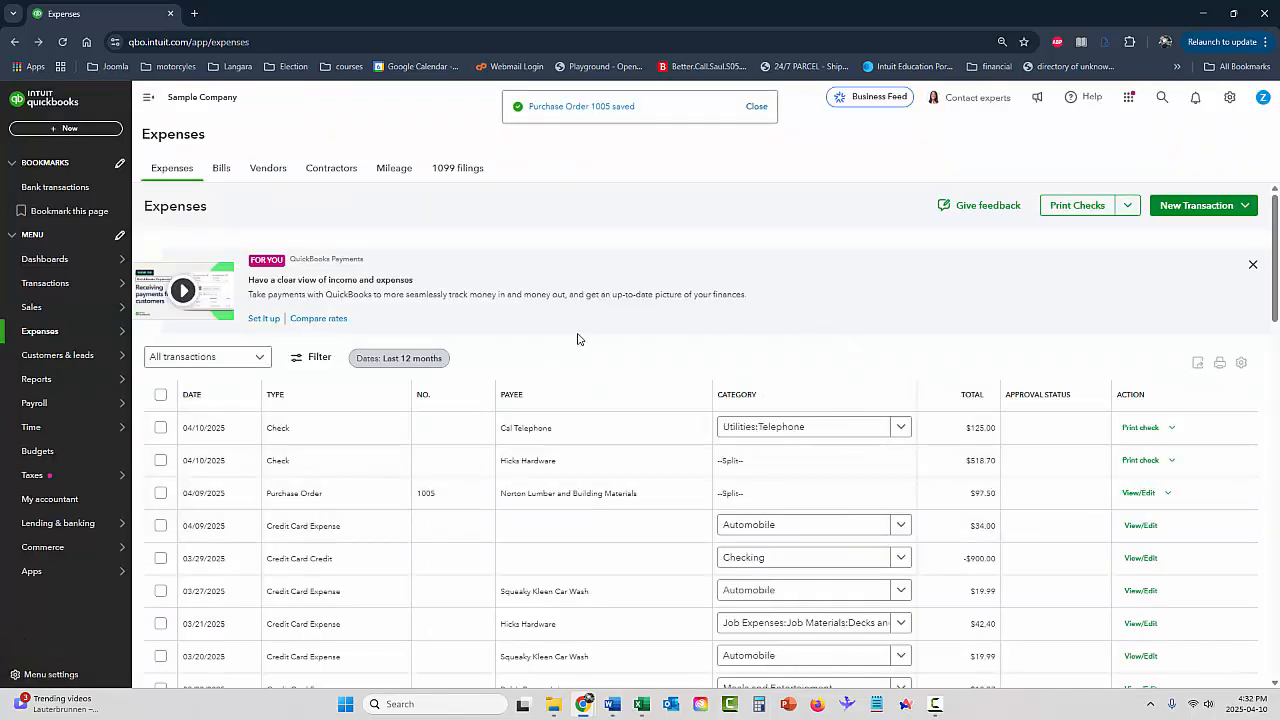
Check the expense transactions list for the new Norton Lumber and Building Materials purchase order.
click(173, 169)
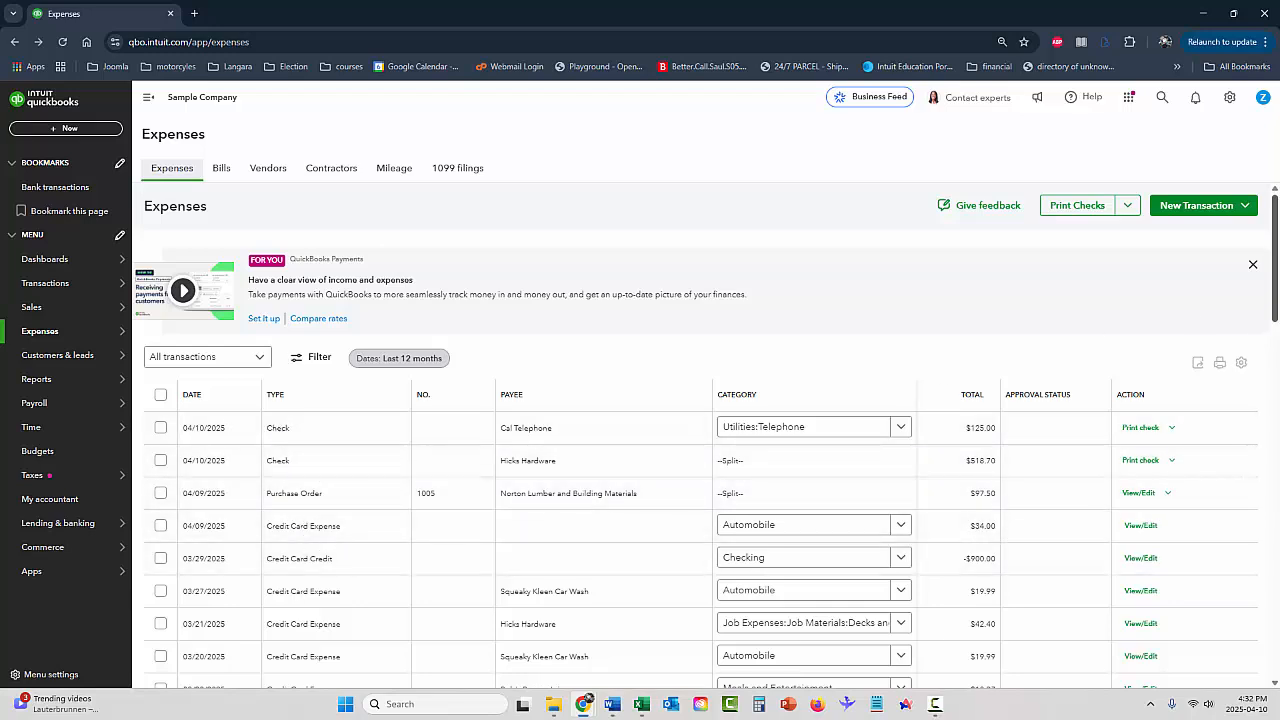
scroll(1274, 276, down, 1)
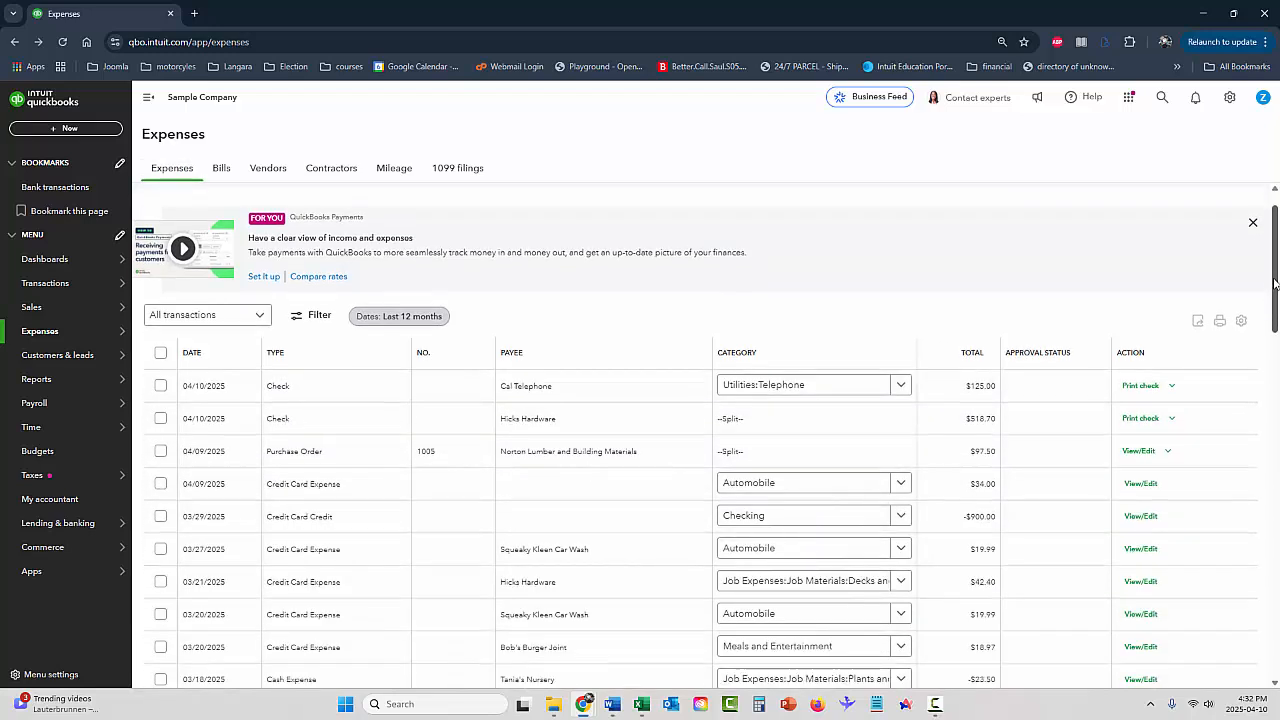
mouse_move(1274, 284)
mouse_down()
mouse_move(1274, 500)
mouse_move(1273, 262)
mouse_up()
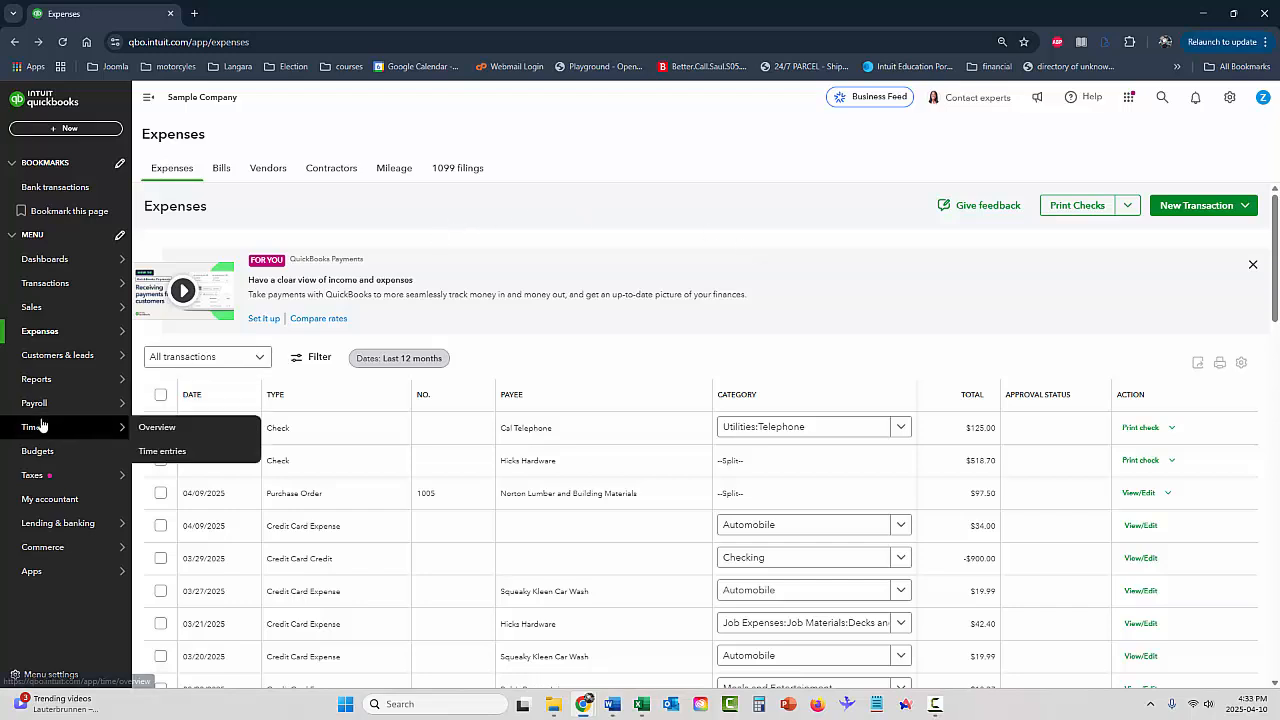
Open the vendor record of Norton Lumber and Building Materials to review its transaction list.
mouse_move(38, 341)
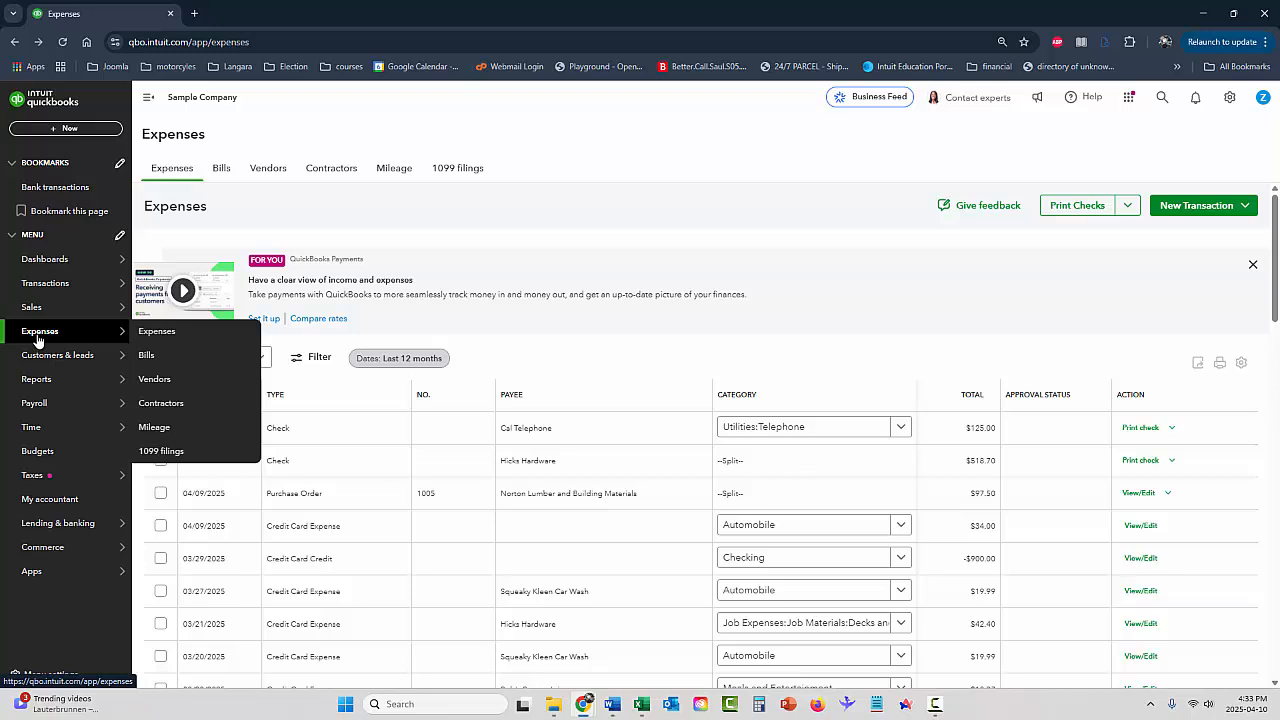
click(160, 380)
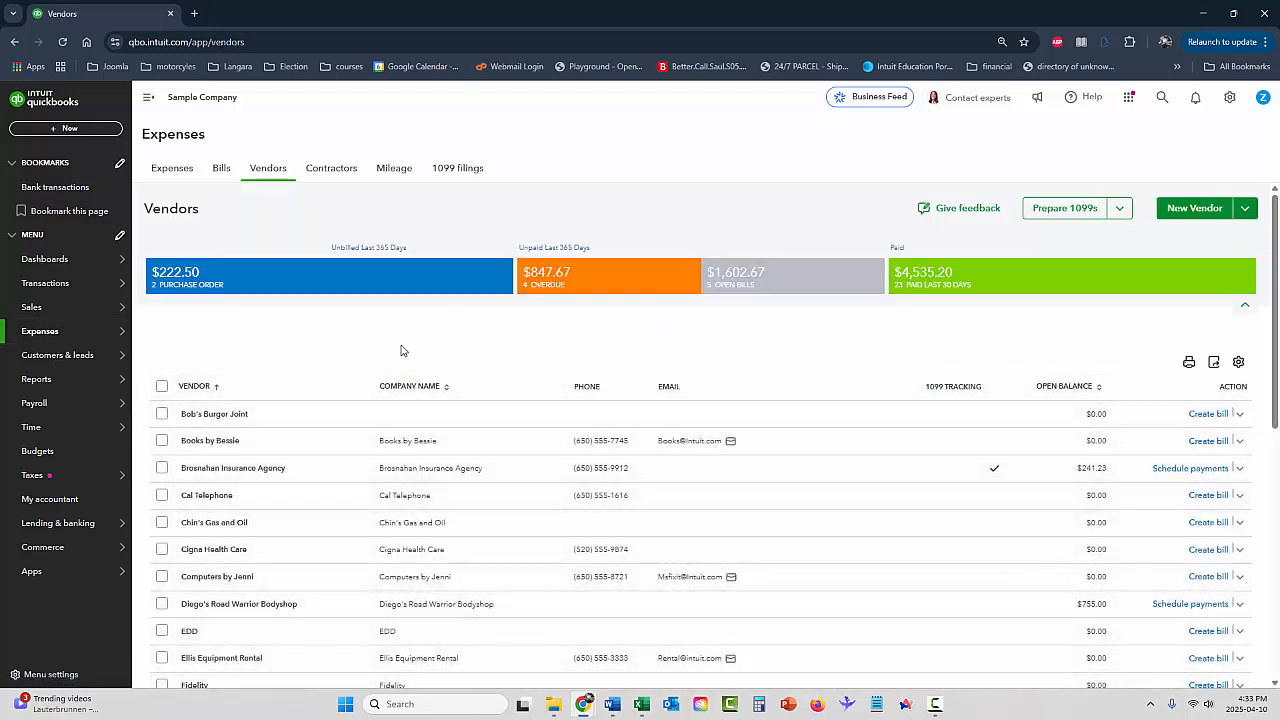
scroll(260, 440, down, 4)
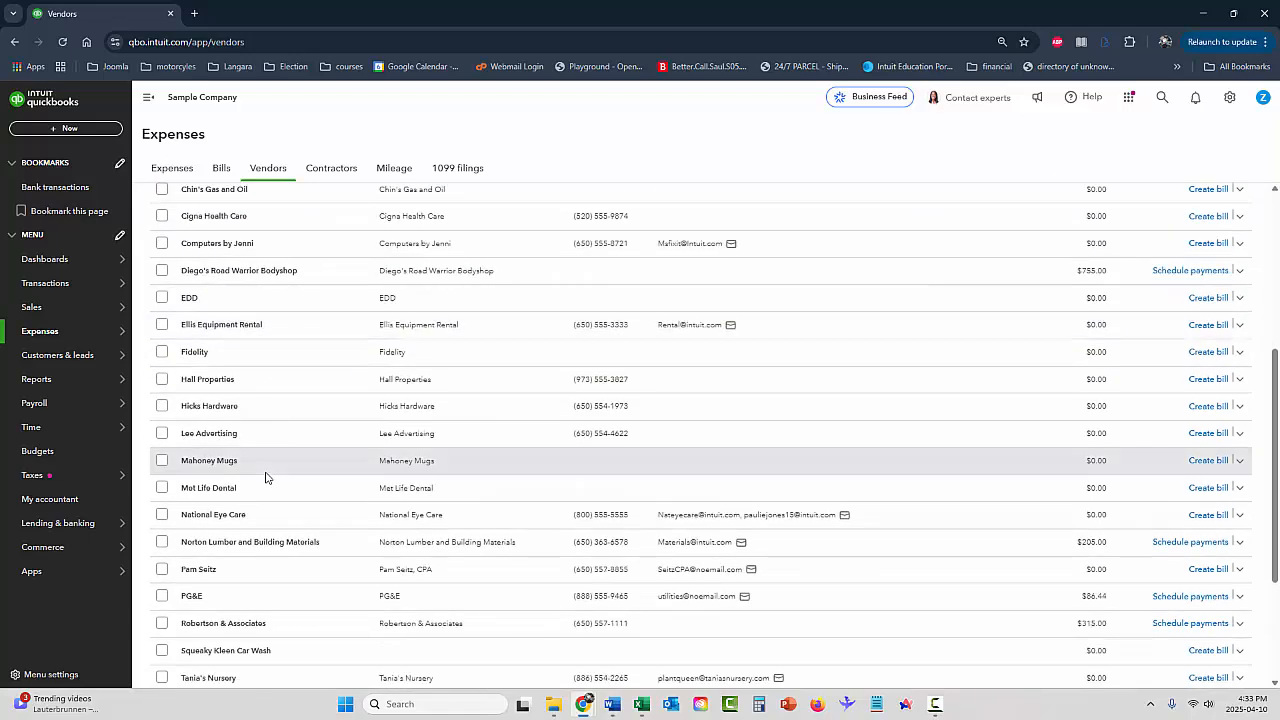
click(285, 545)
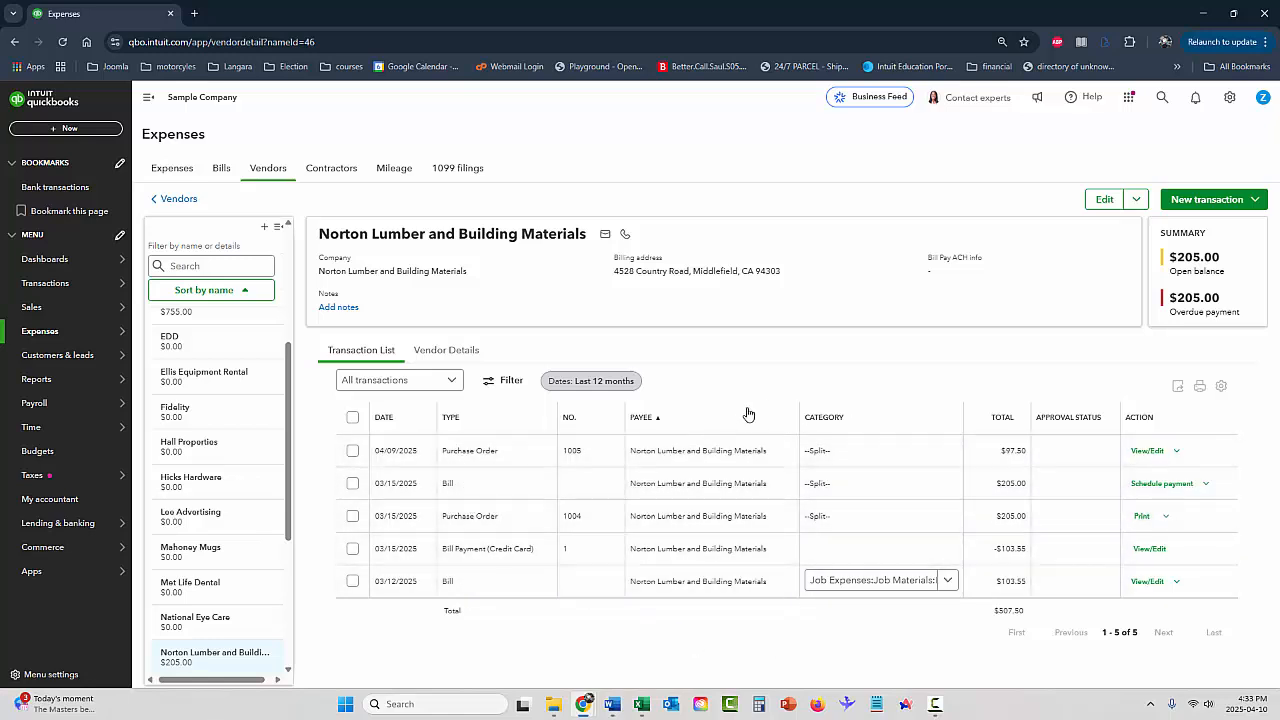
click(45, 258)
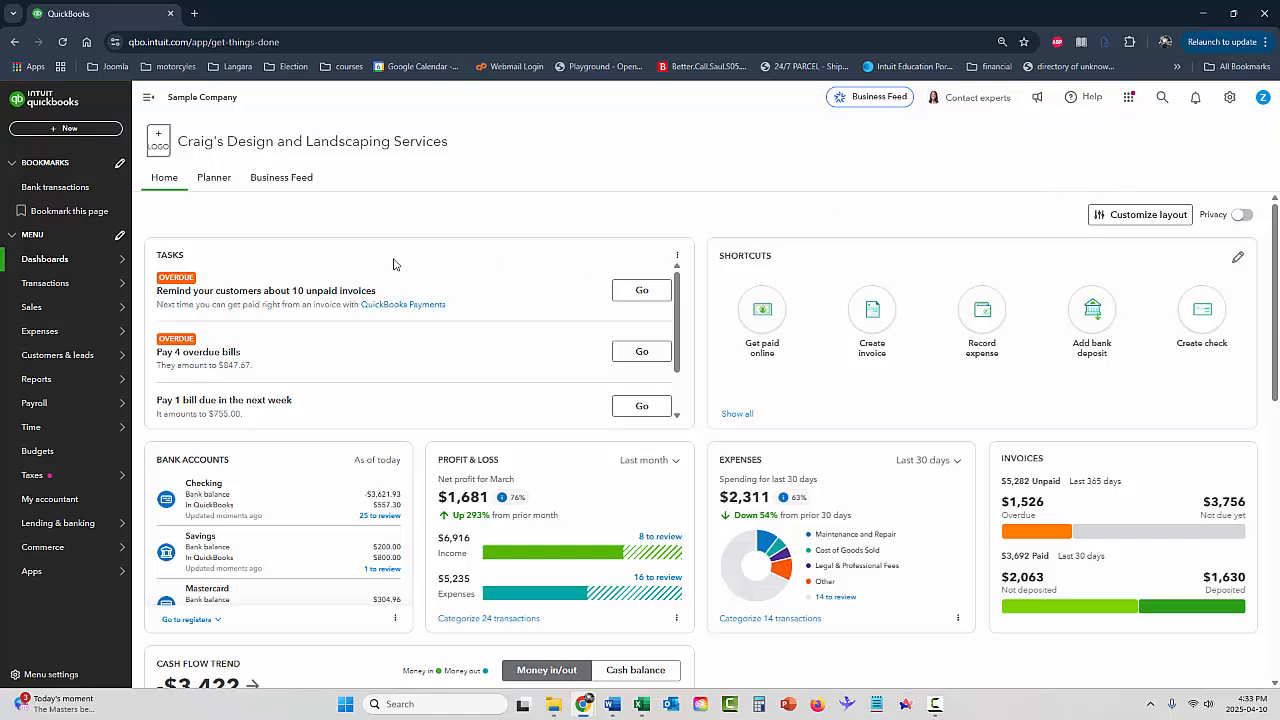
mouse_move(122, 281)
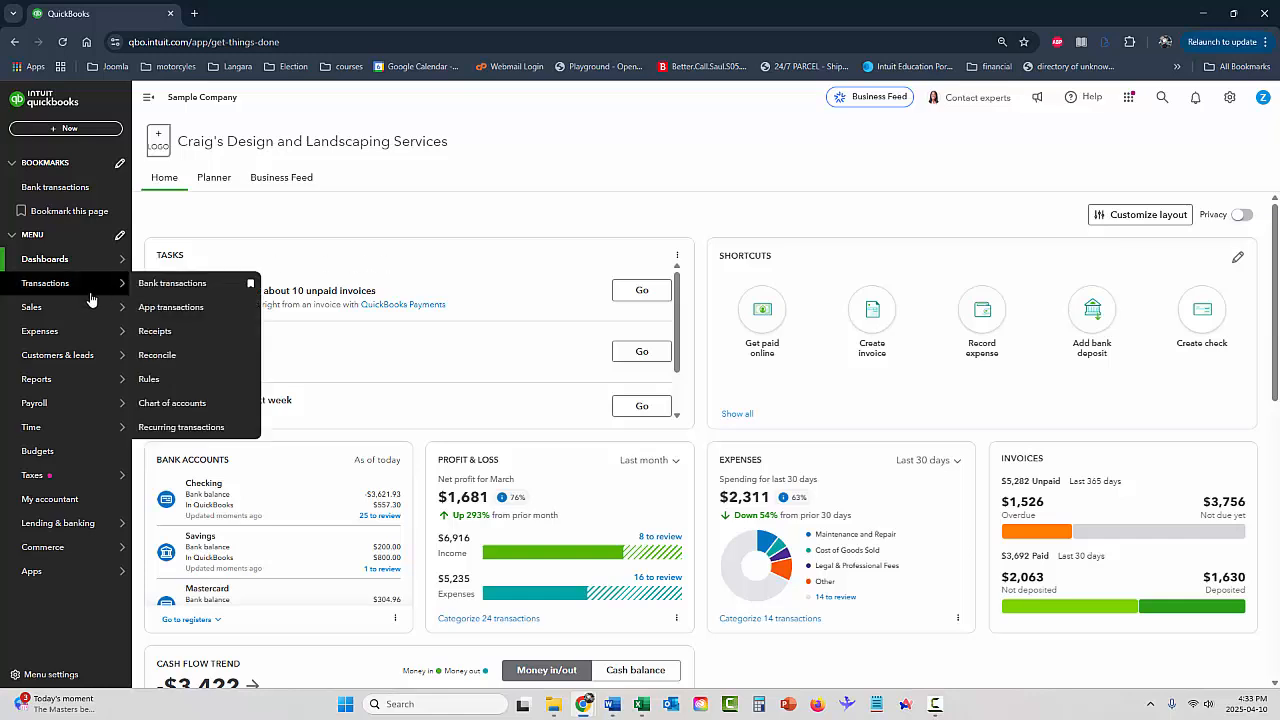
mouse_move(57, 330)
click(145, 355)
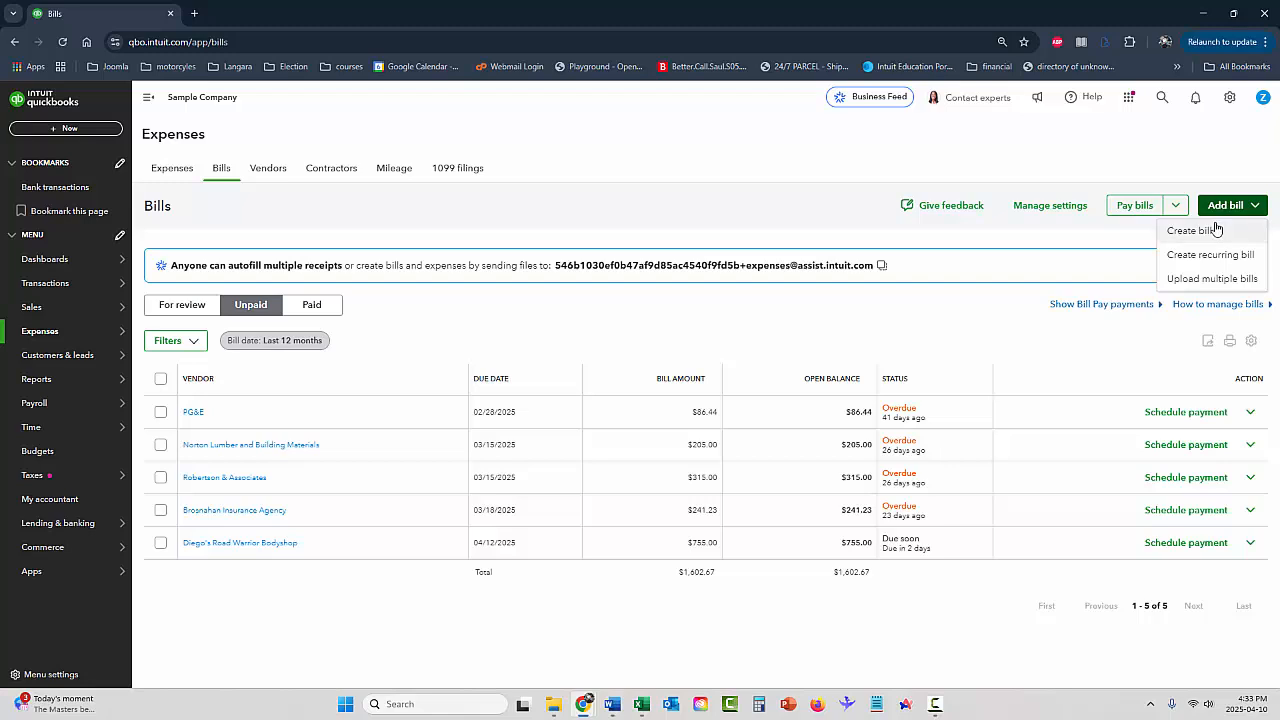
click(684, 152)
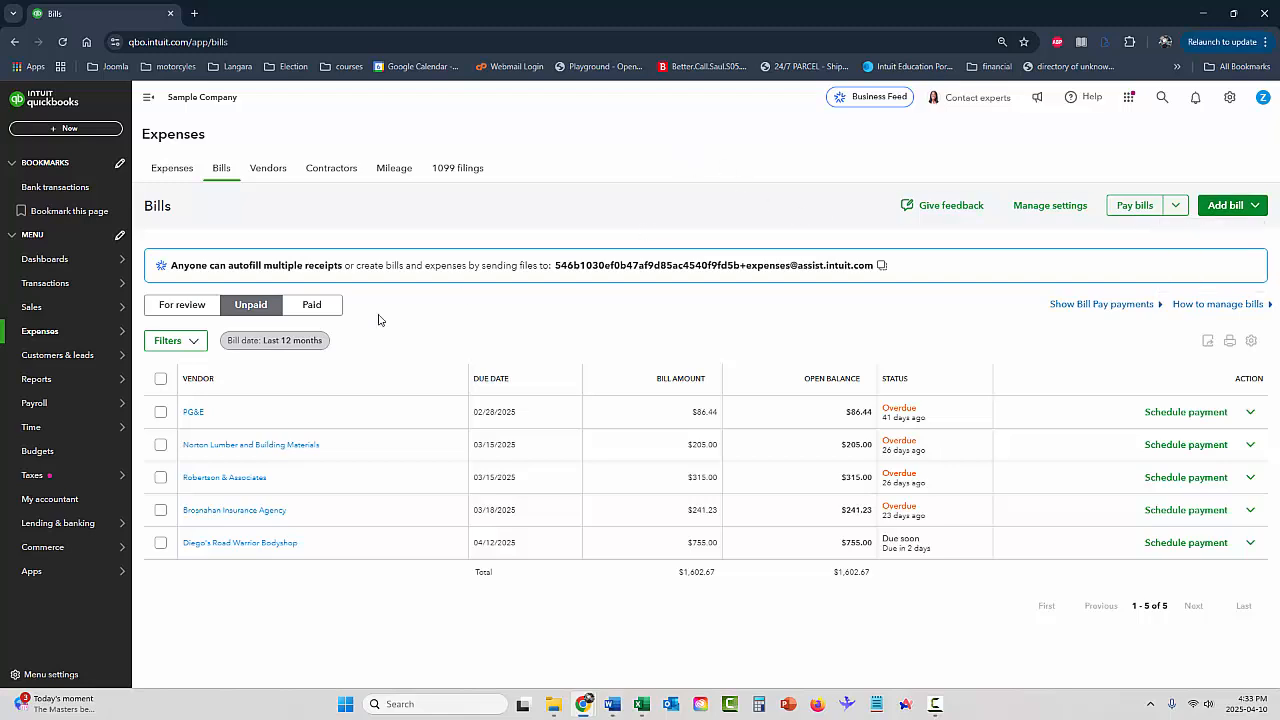
Create a new bill from the Expenses page with the autofill pane closed and Norton Lumber and Building Materials as the vendor.
mouse_move(51, 337)
click(155, 336)
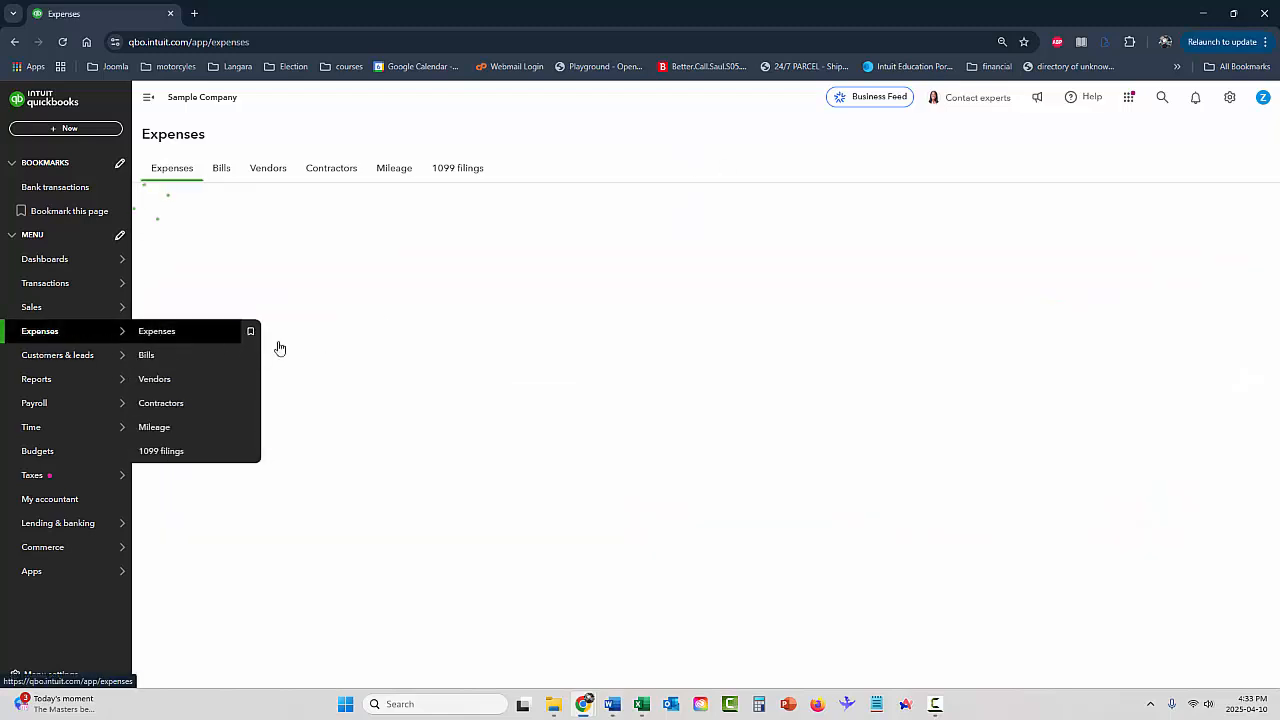
click(1203, 204)
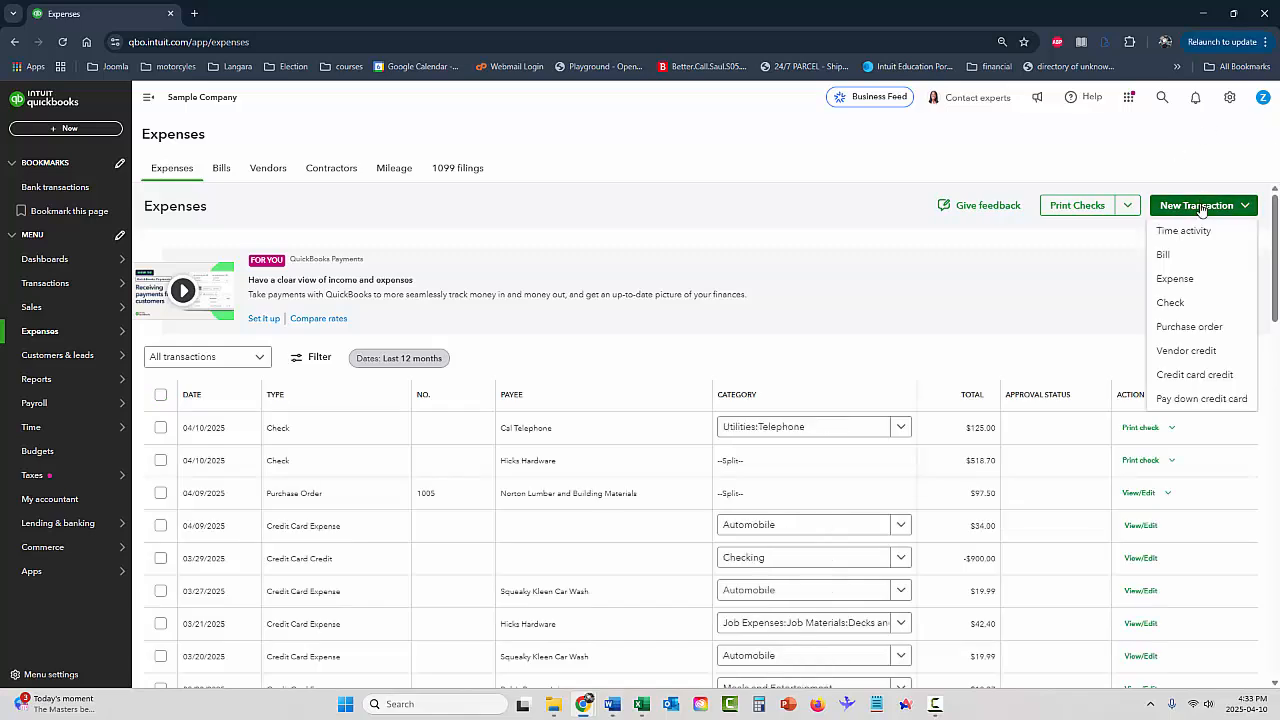
click(1172, 256)
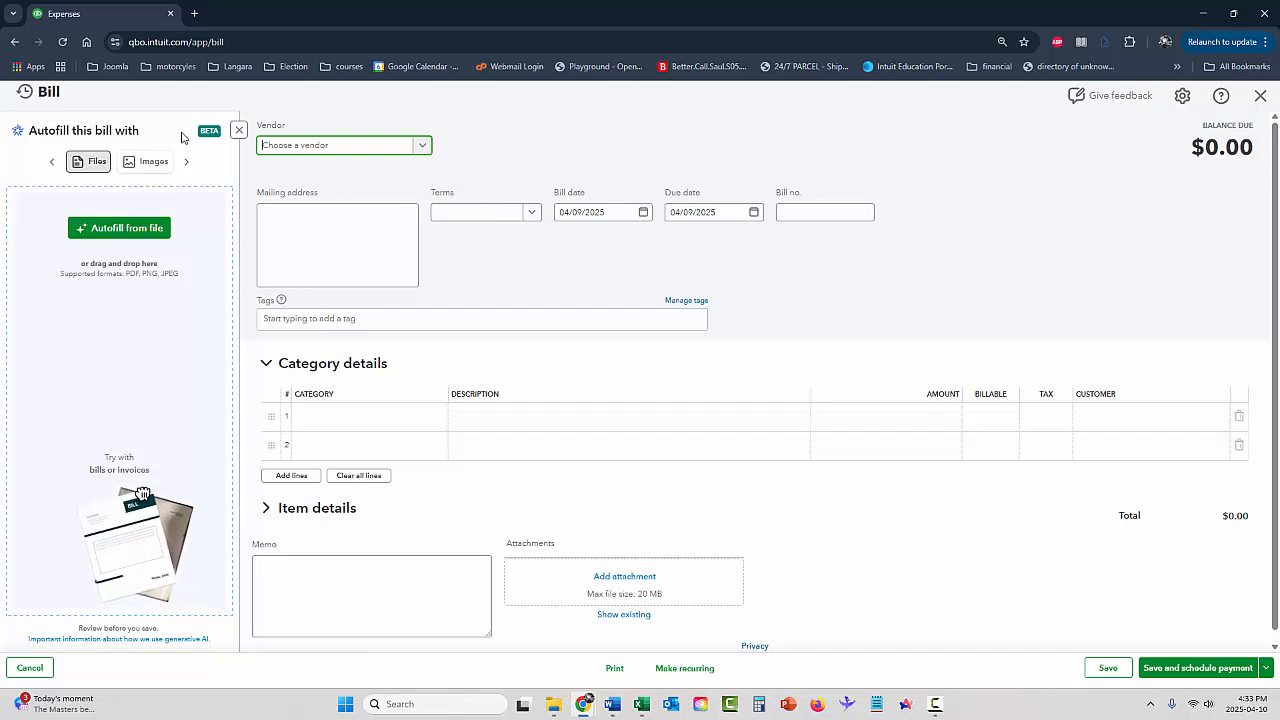
click(238, 133)
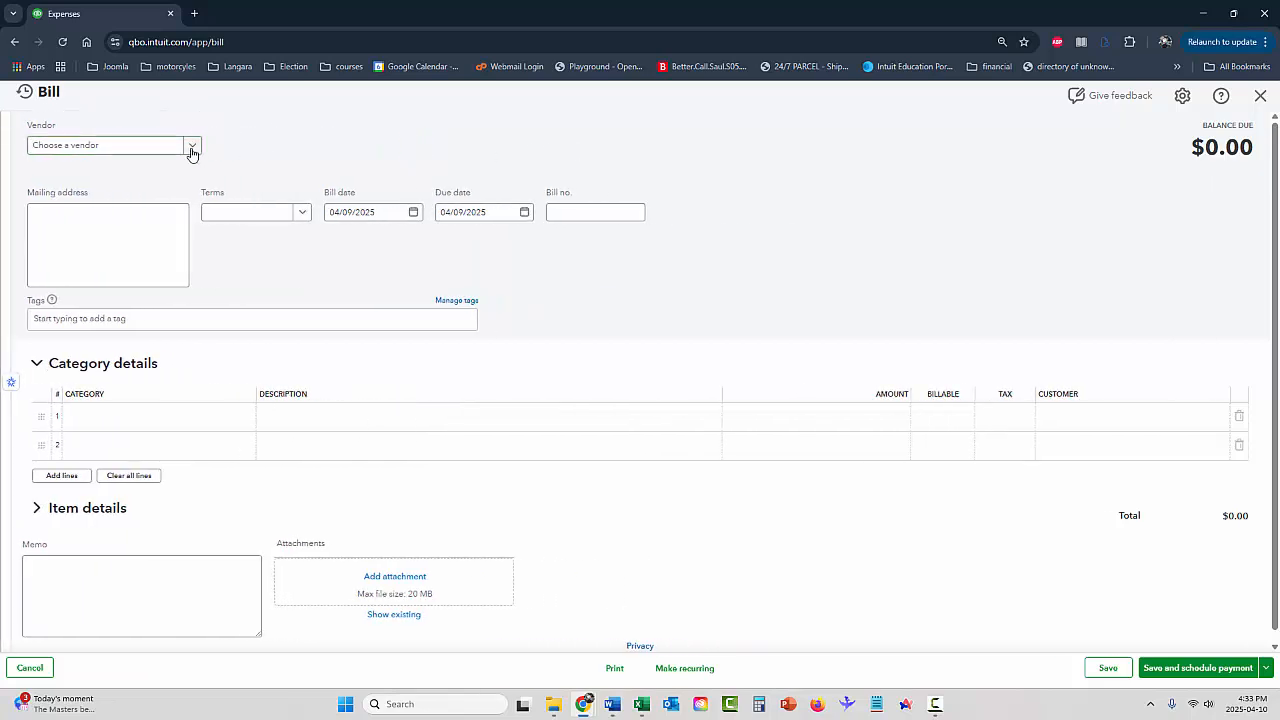
click(193, 148)
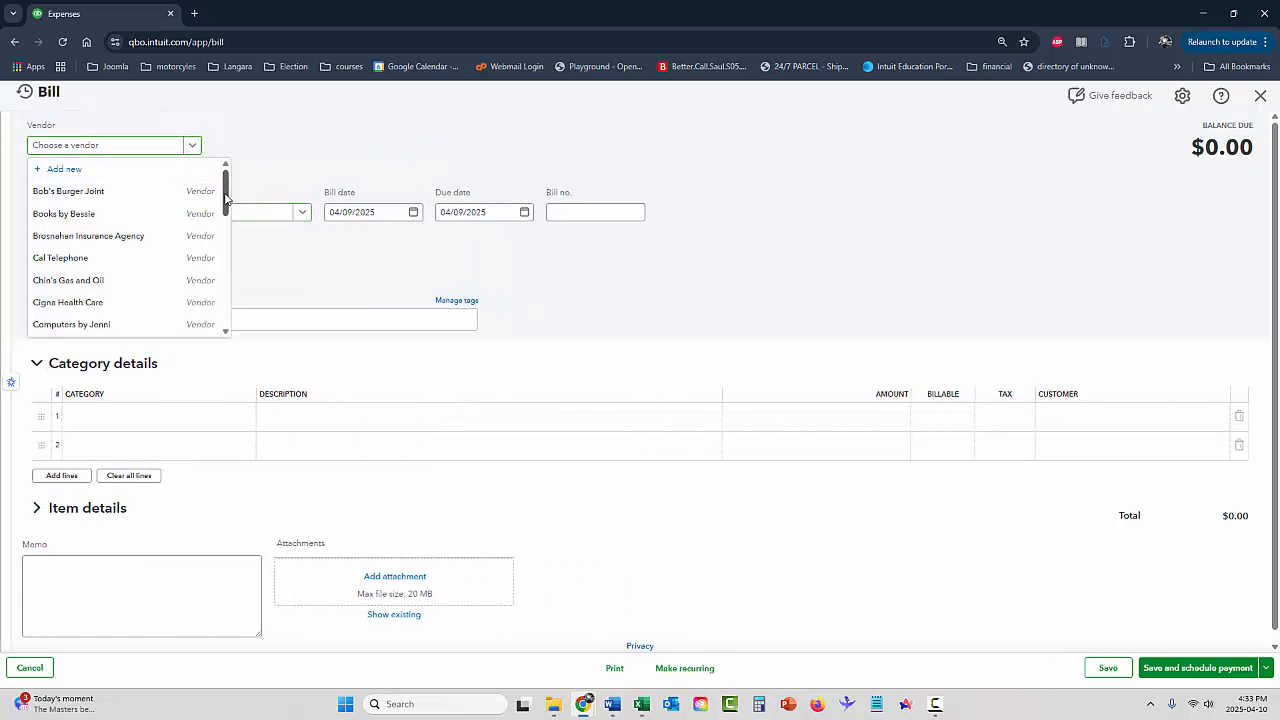
drag(226, 178, 226, 277)
click(131, 289)
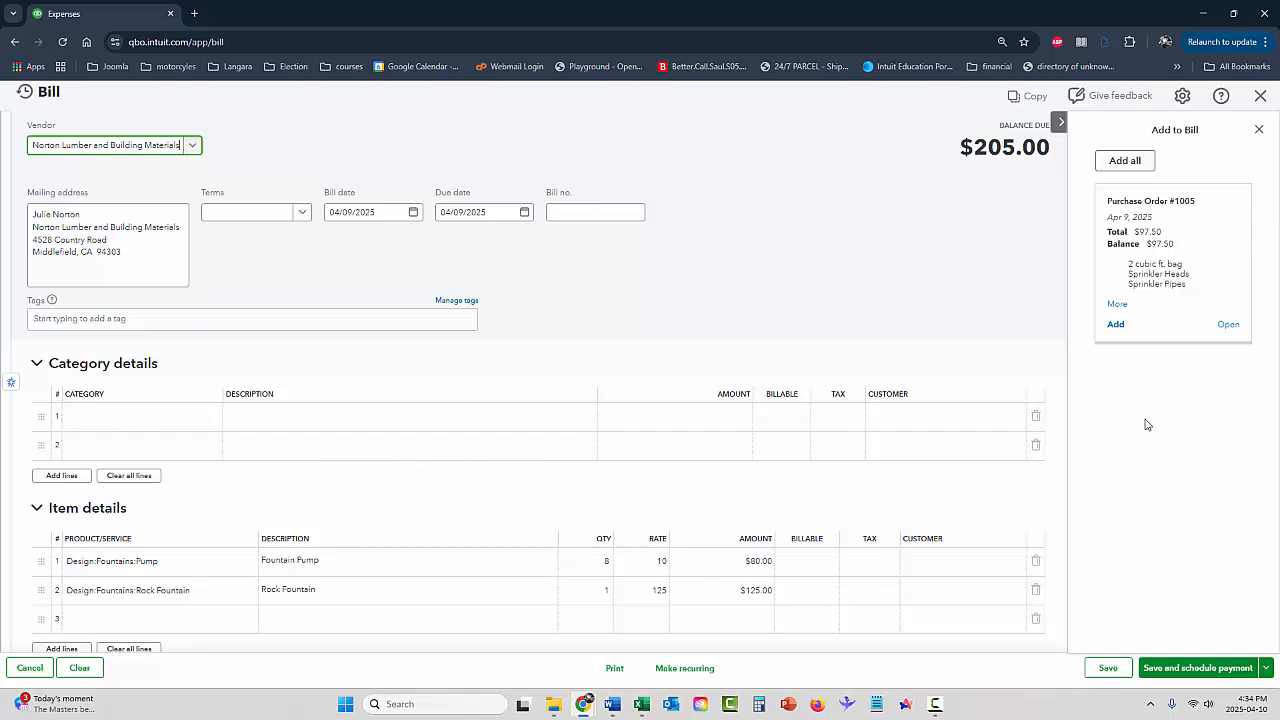
Clear the bill's prefilled item lines and add all items from the vendor's open purchase order.
scroll(391, 440, down, 1)
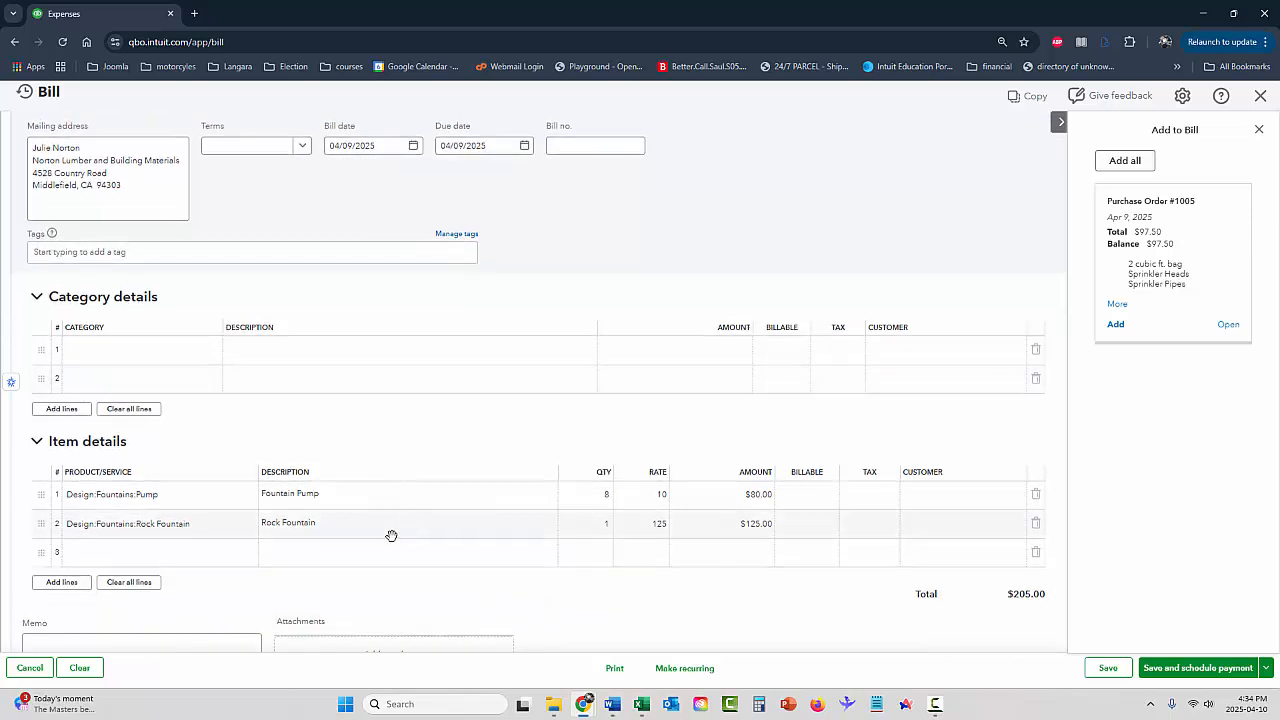
click(130, 583)
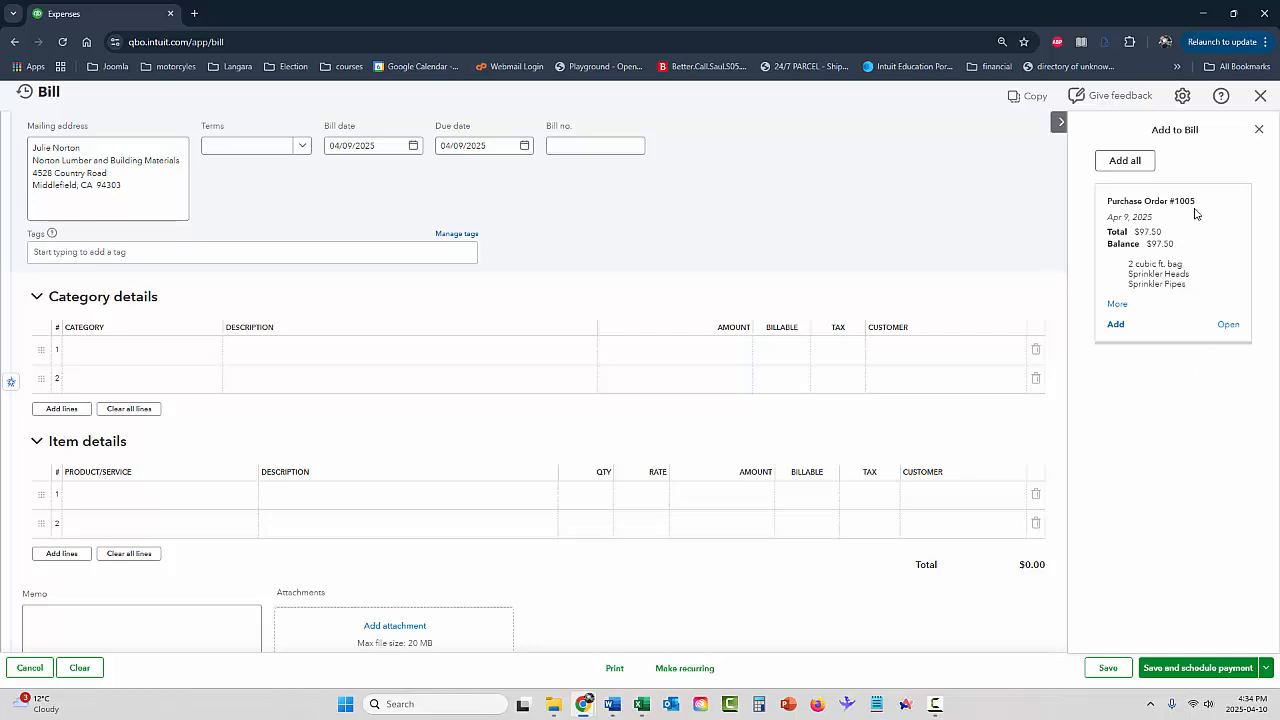
click(1124, 161)
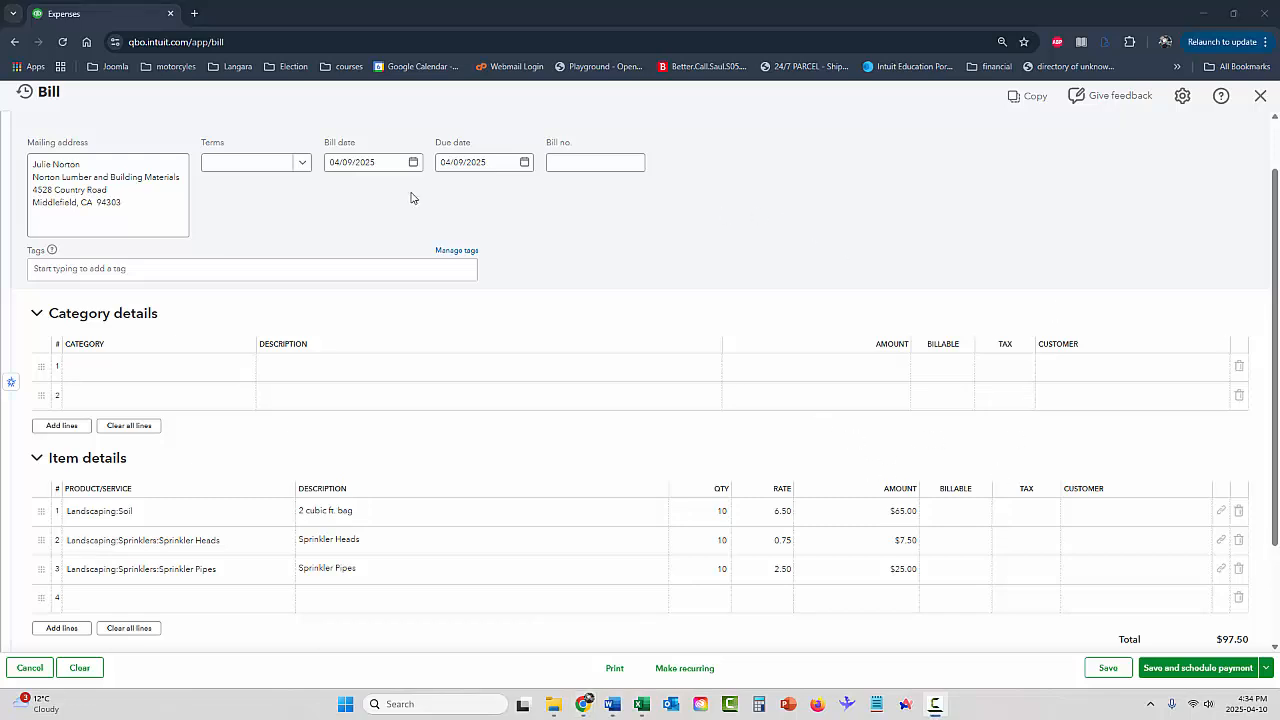
Date the bill 04/10/2025 and set its payment terms to Net 30.
click(353, 164)
click(413, 164)
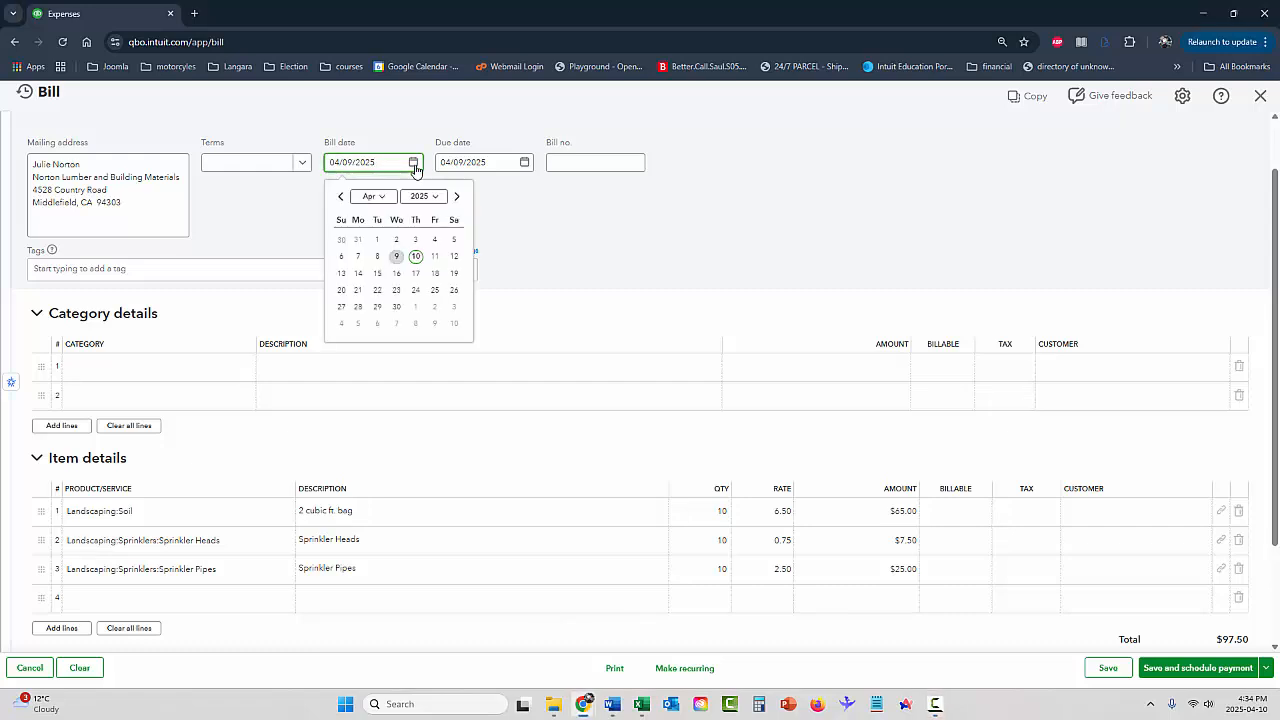
click(416, 257)
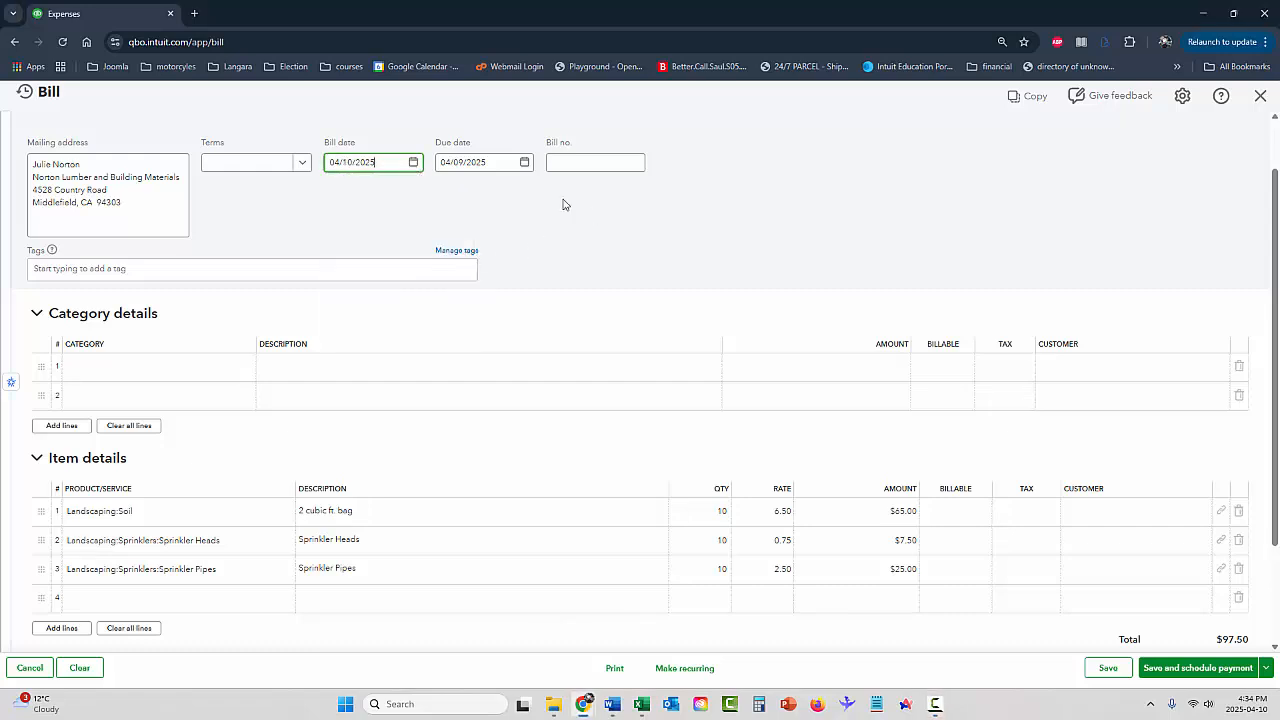
click(525, 164)
click(525, 166)
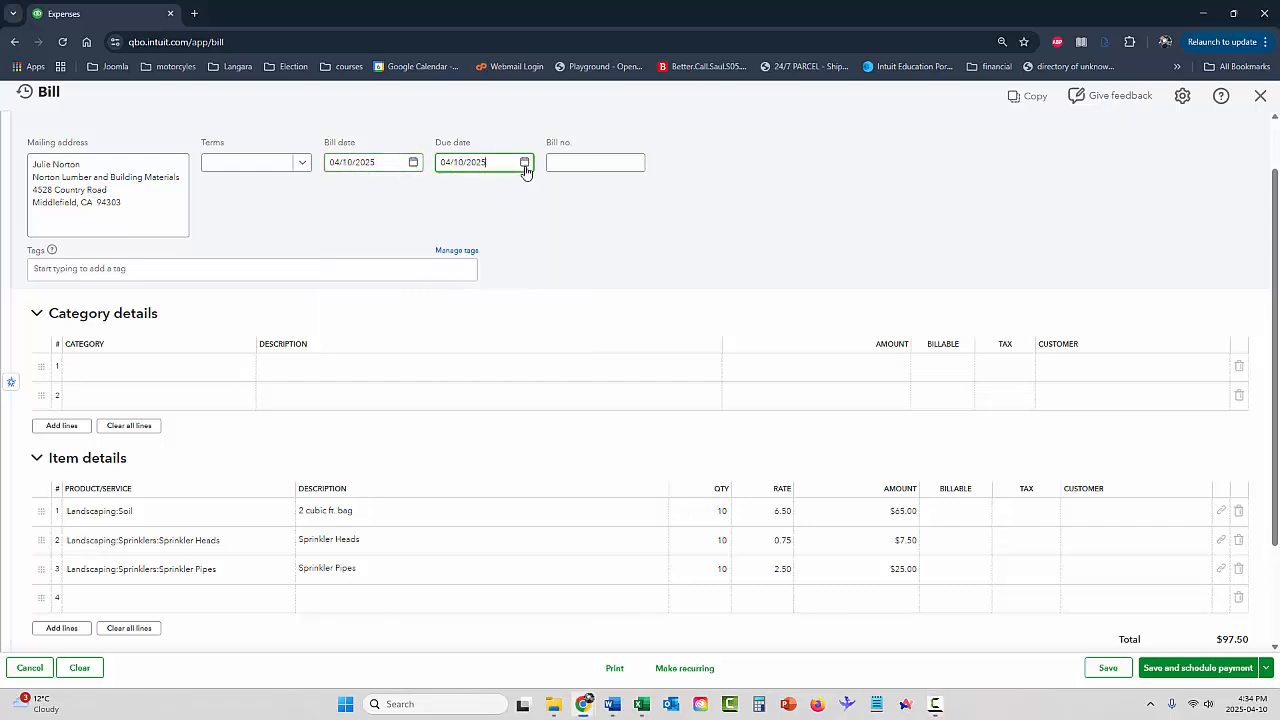
click(301, 163)
click(251, 275)
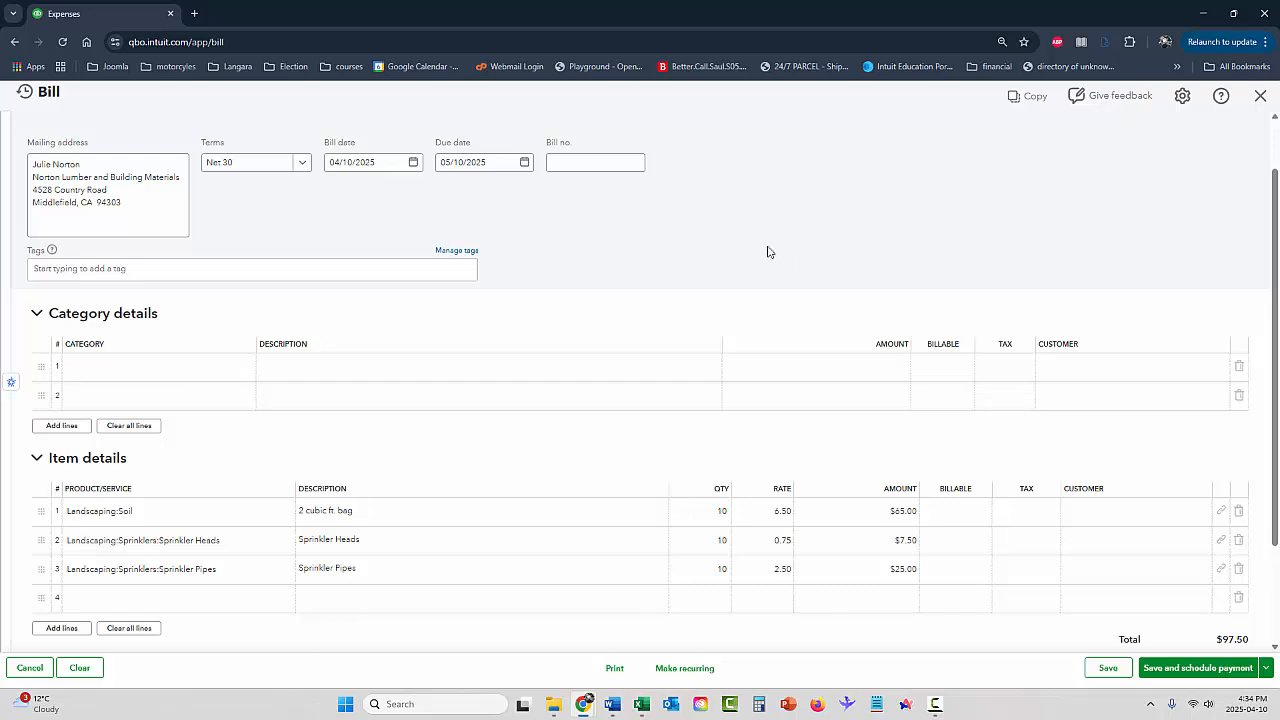
Enter NL1234 as the bill number, and save and close the bill without scheduling a payment.
click(598, 163)
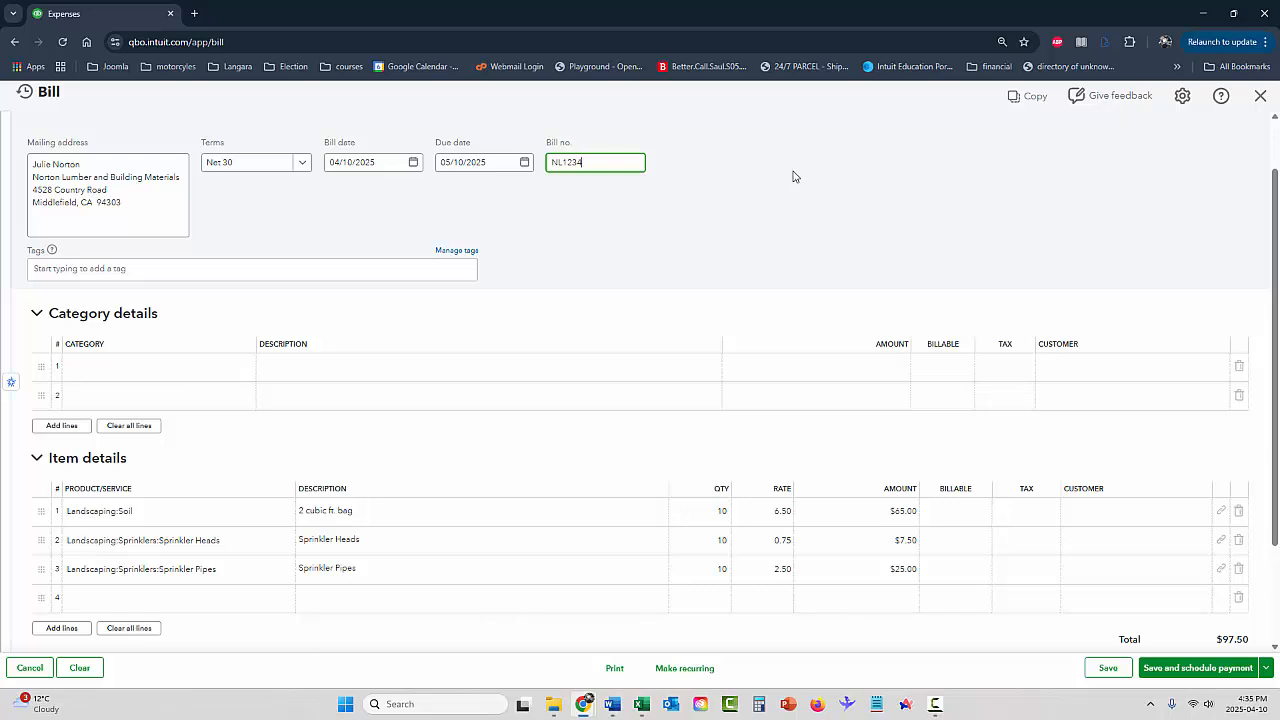
click(1266, 668)
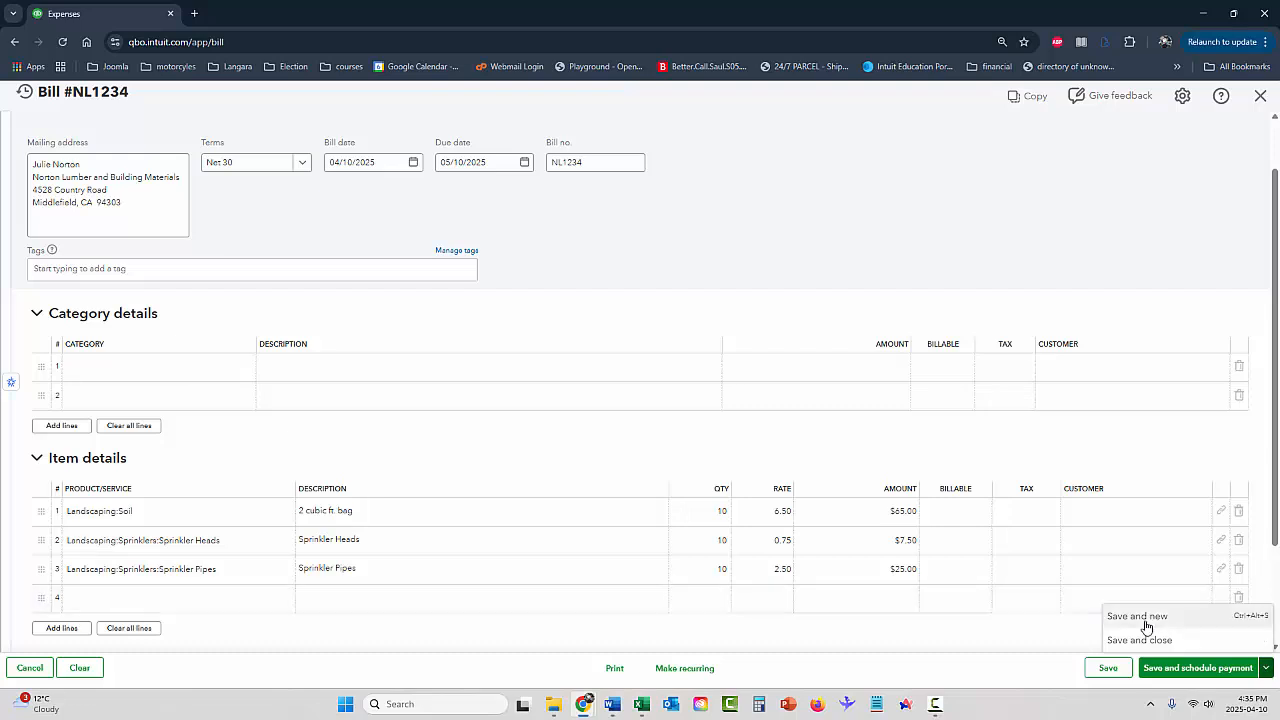
click(1147, 642)
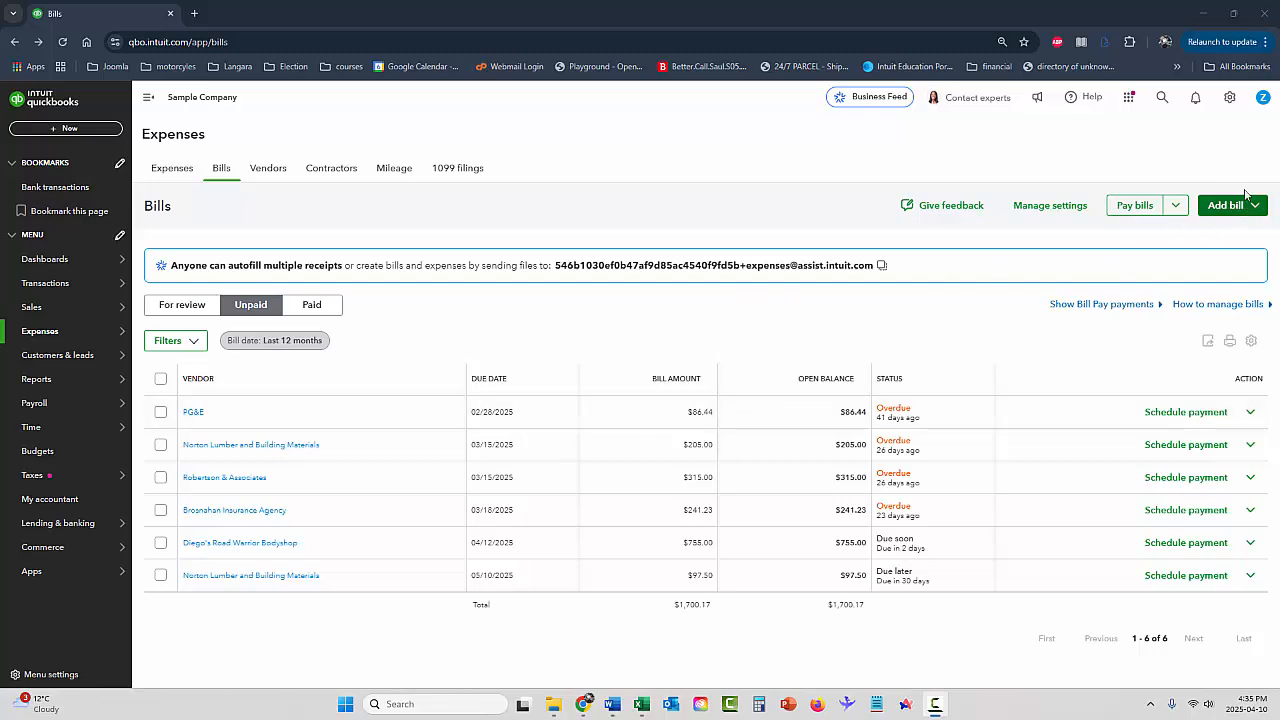
click(1214, 205)
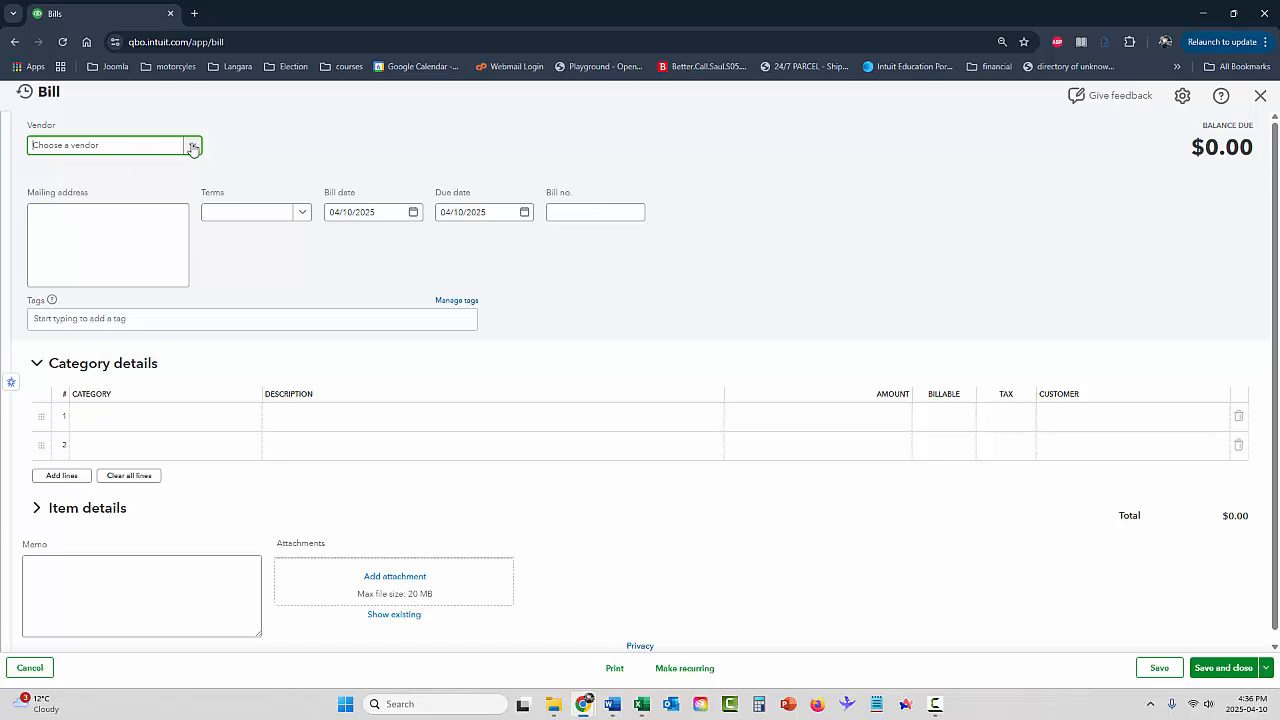
click(193, 146)
scroll(114, 243, down, 3)
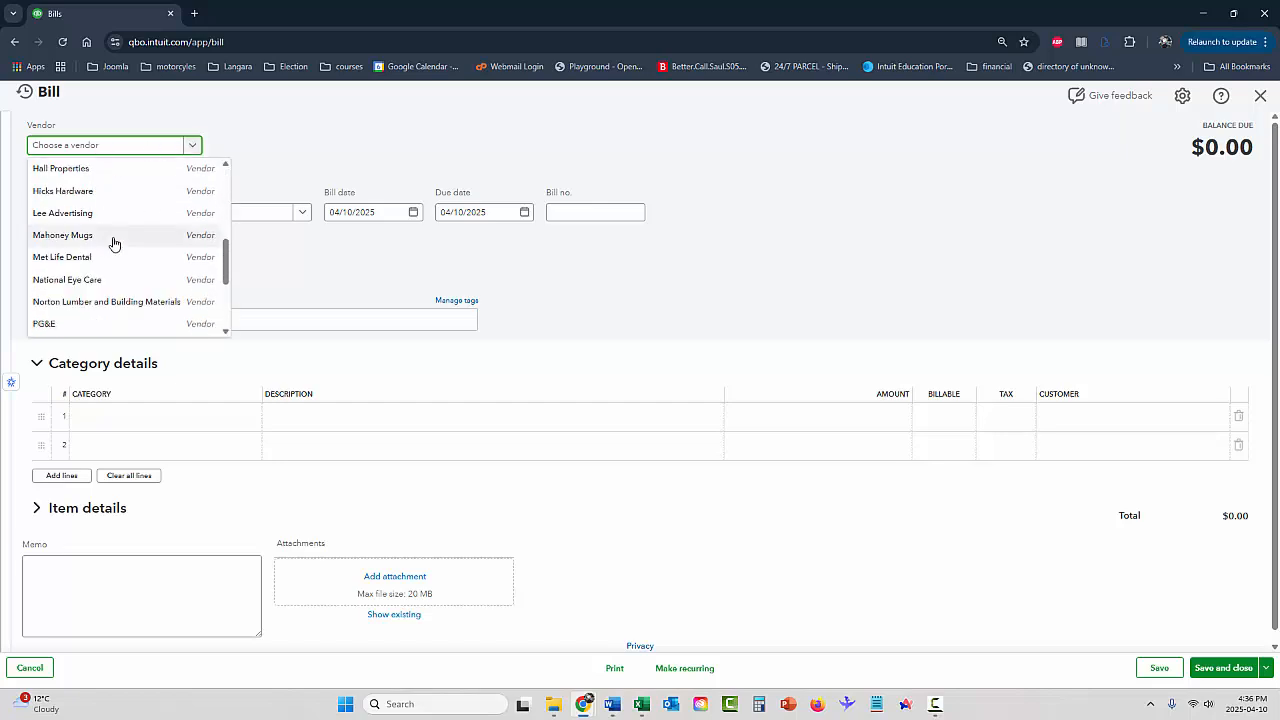
click(100, 300)
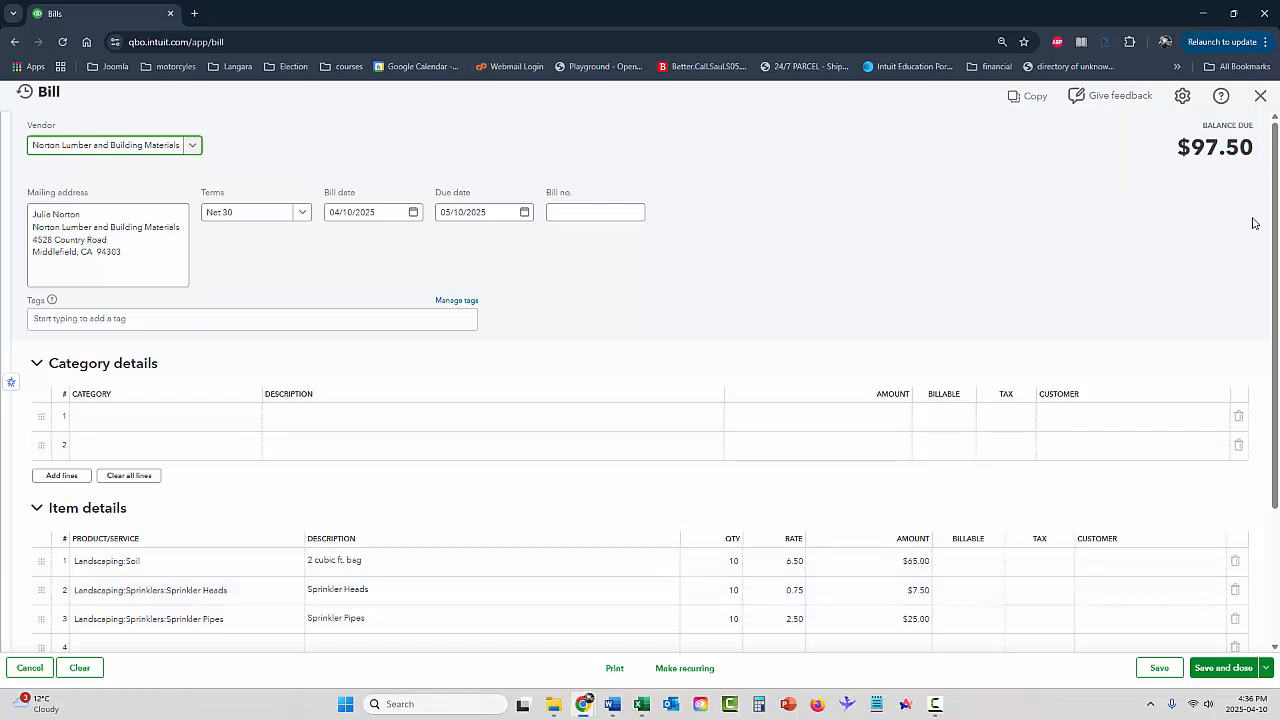
click(1260, 96)
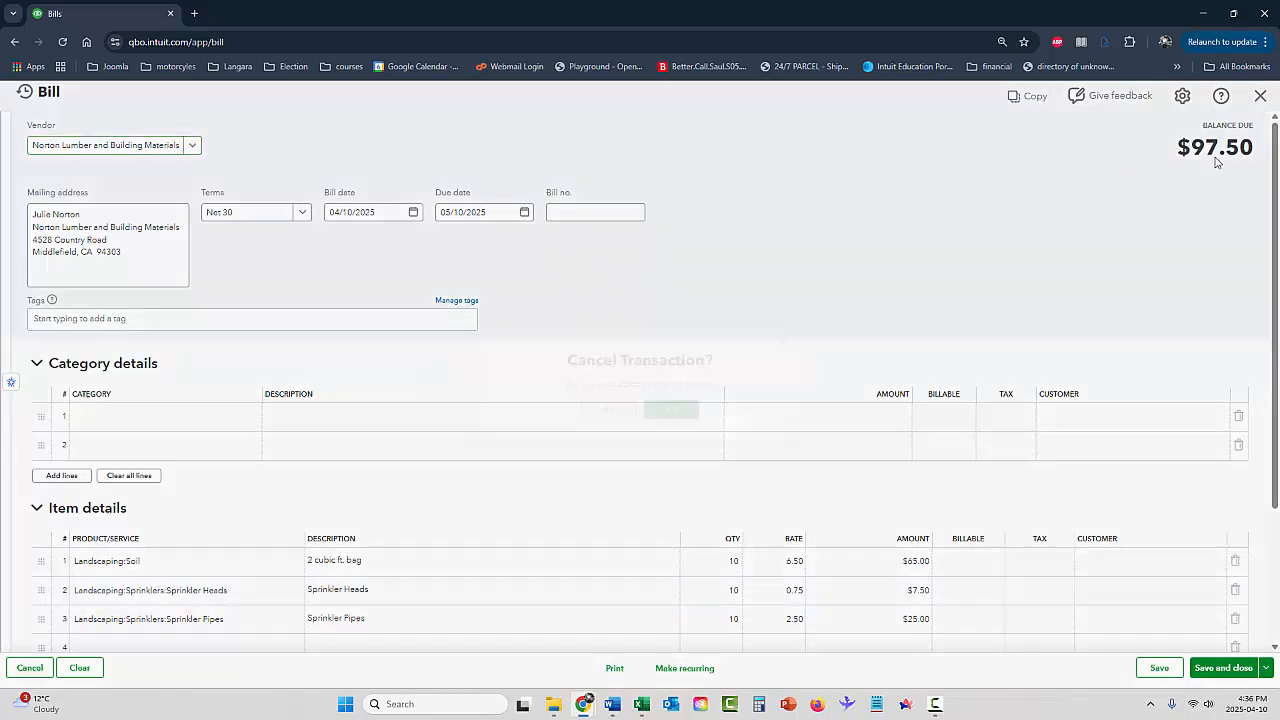
click(665, 414)
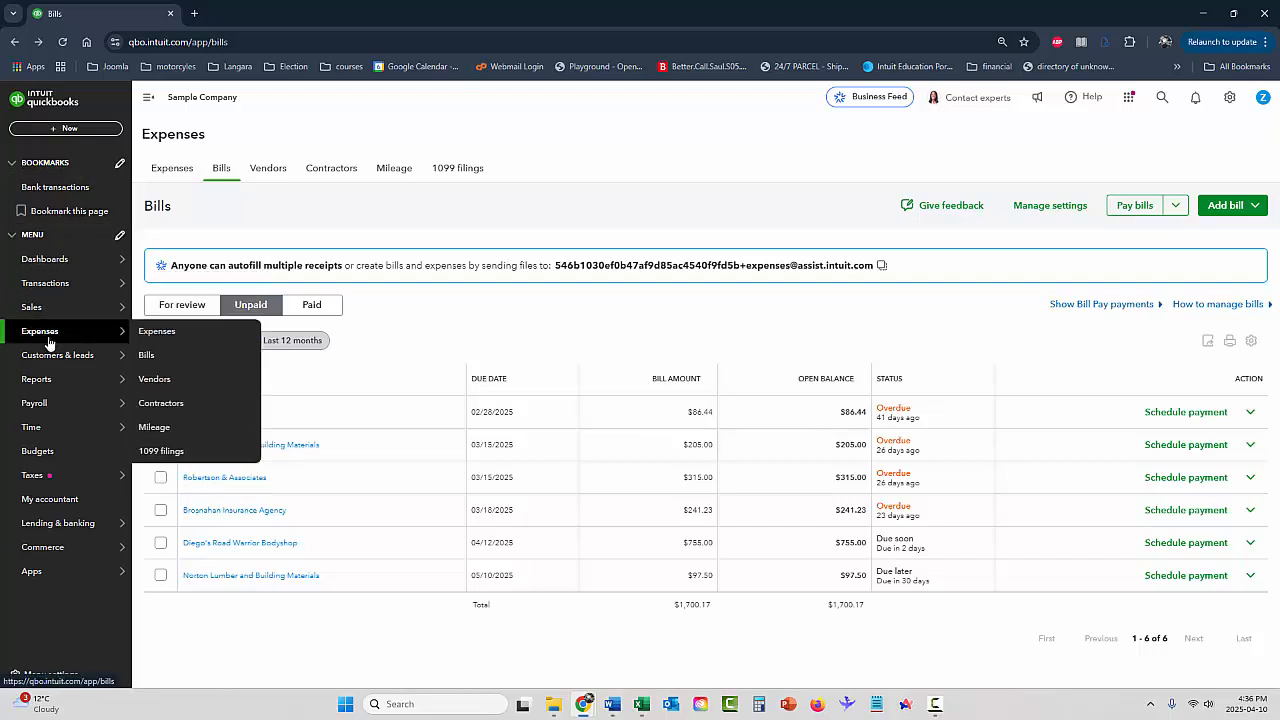
Start a new purchase order from the Expenses transaction list.
click(155, 331)
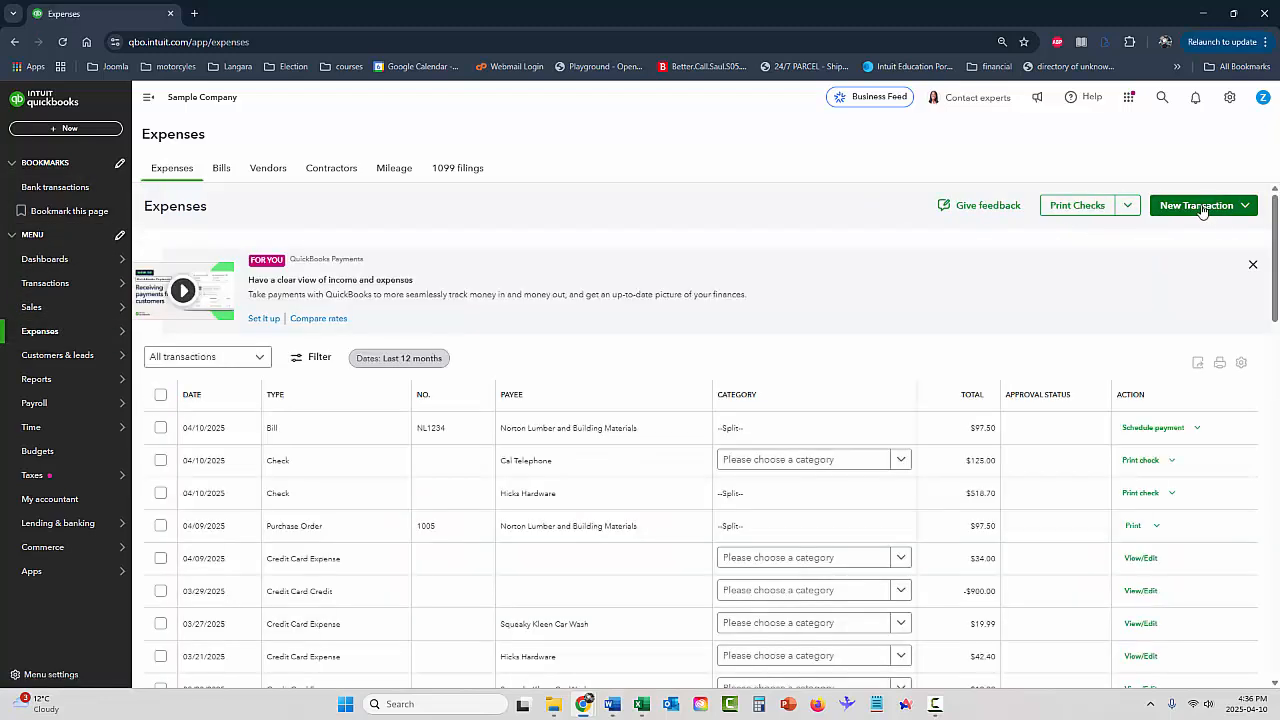
click(1214, 209)
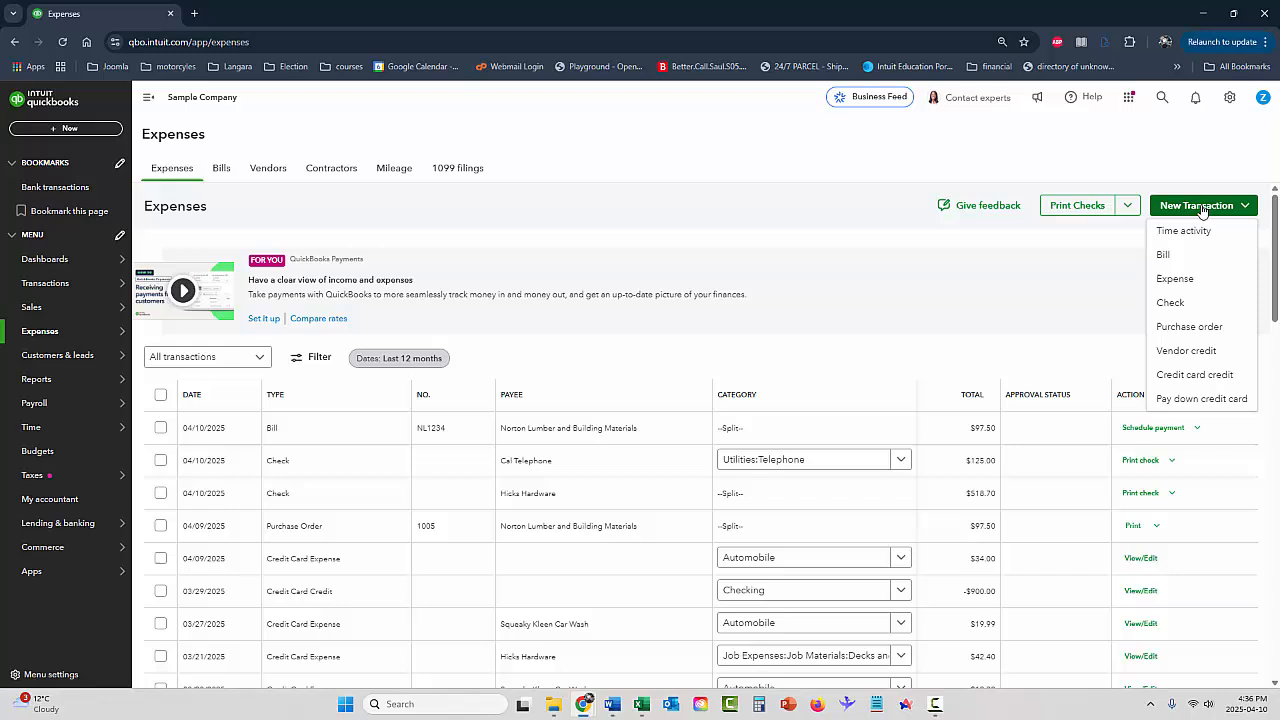
click(1189, 327)
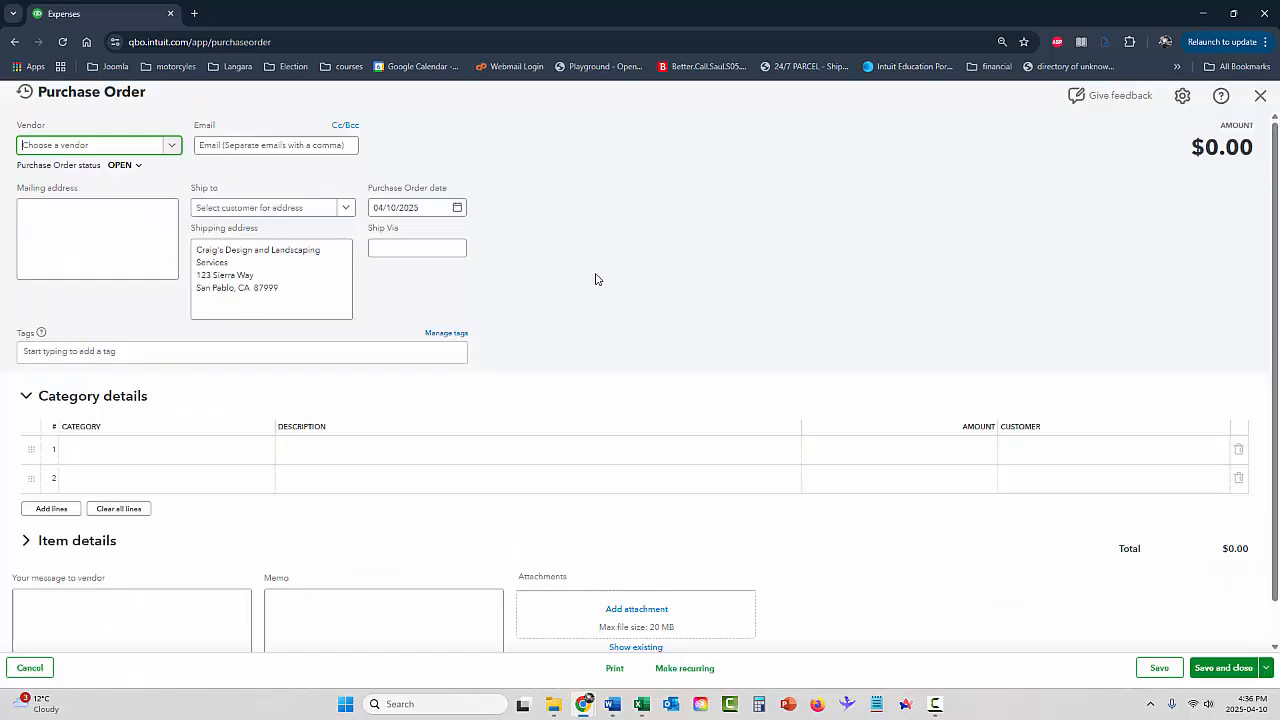
Check the purchase order's vendor choices, and start adding Lomeli Statuary as a new vendor.
click(172, 146)
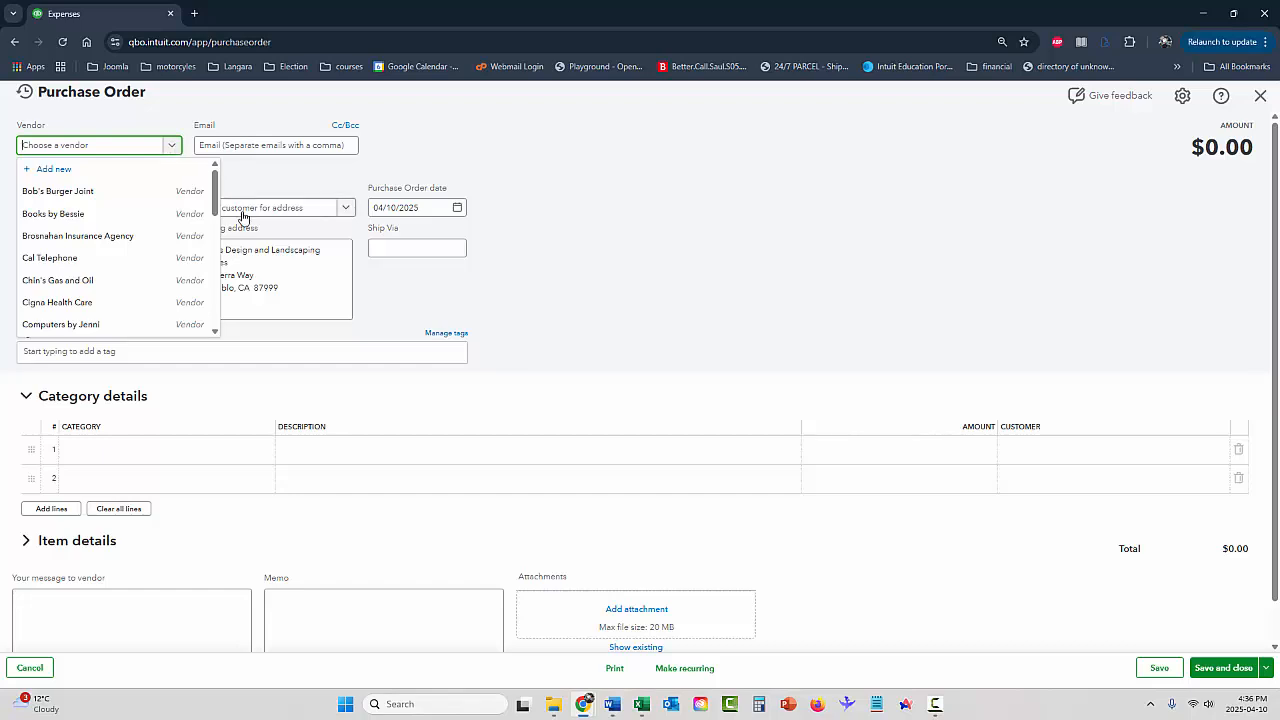
scroll(205, 245, down, 3)
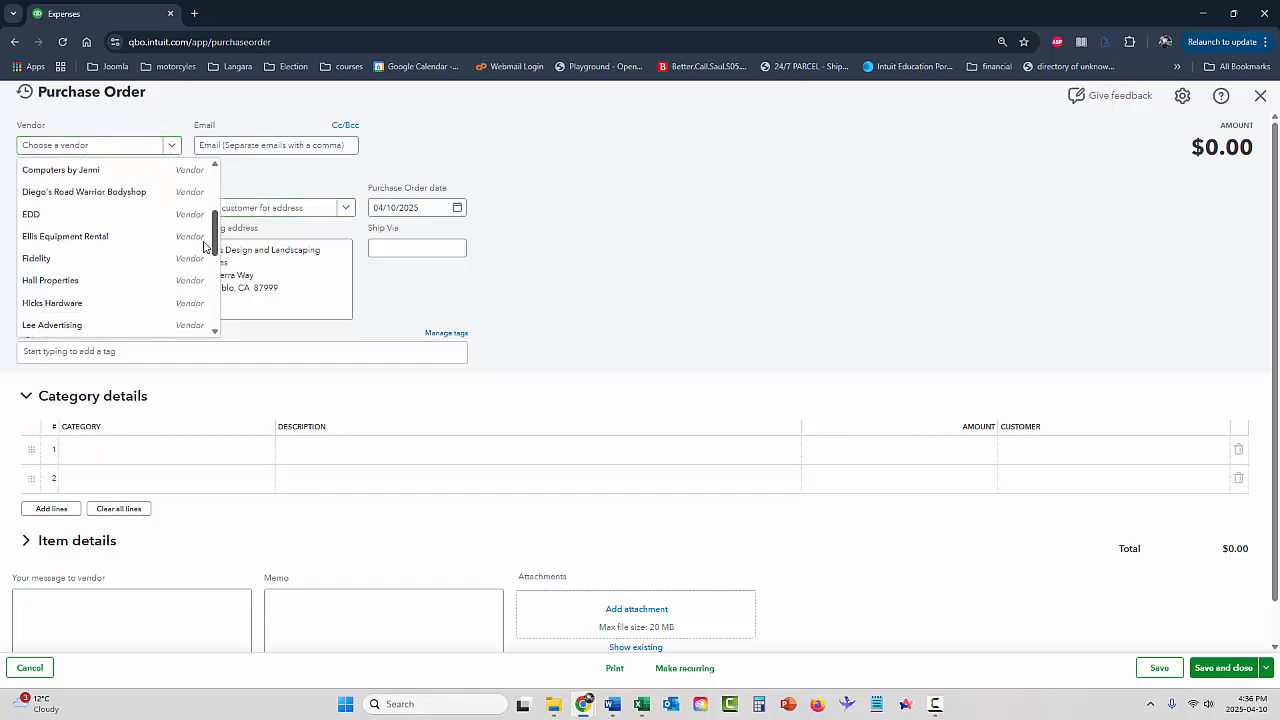
scroll(205, 245, down, 3)
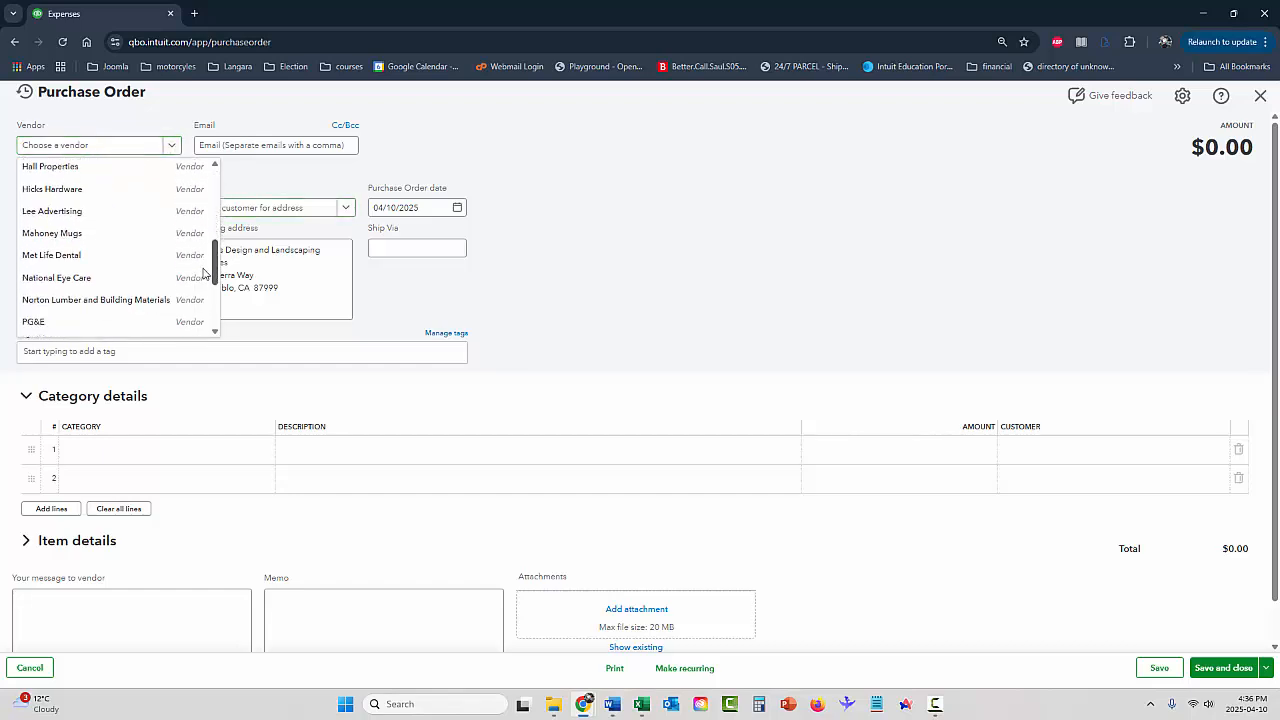
scroll(205, 272, down, 5)
scroll(201, 280, up, 4)
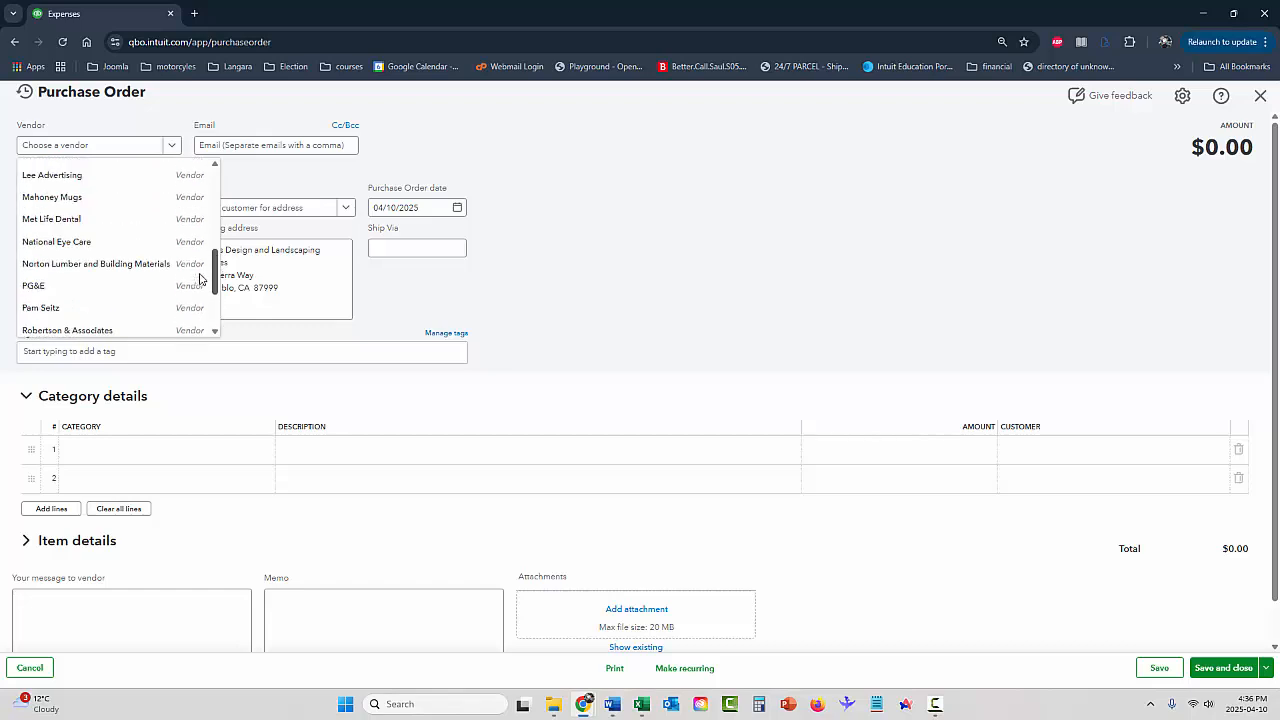
scroll(201, 280, up, 6)
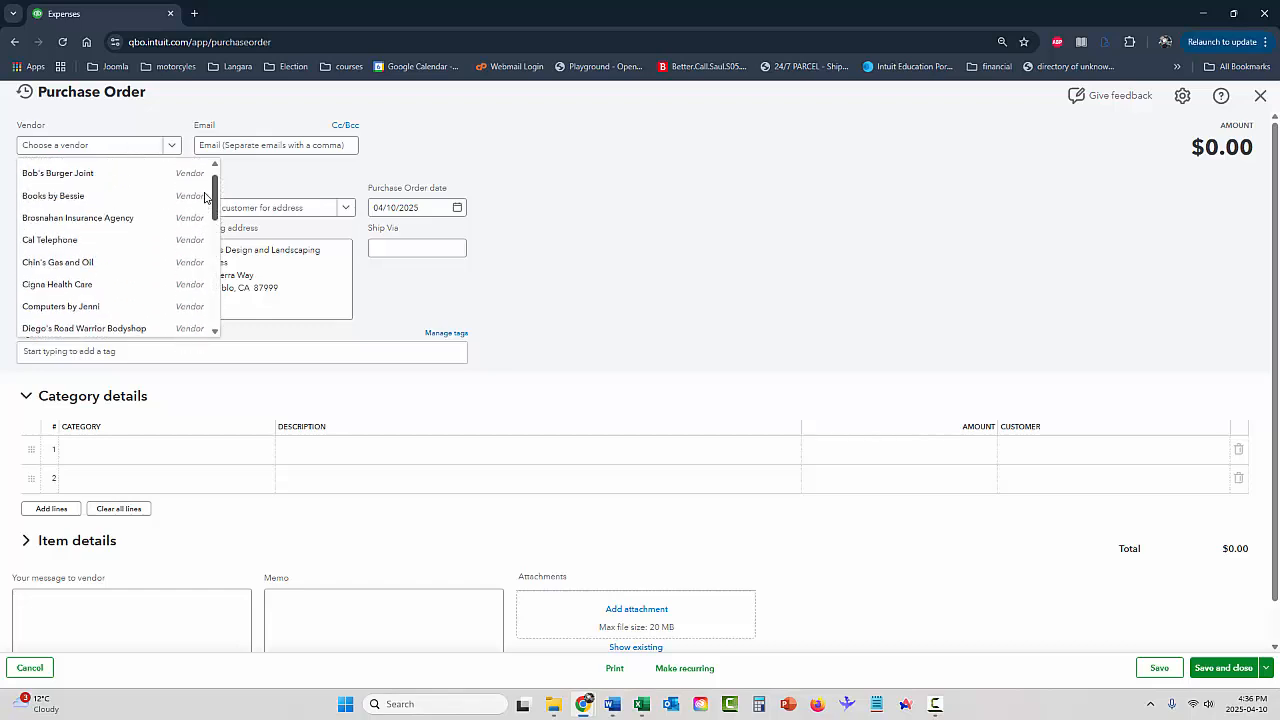
scroll(205, 197, up, 1)
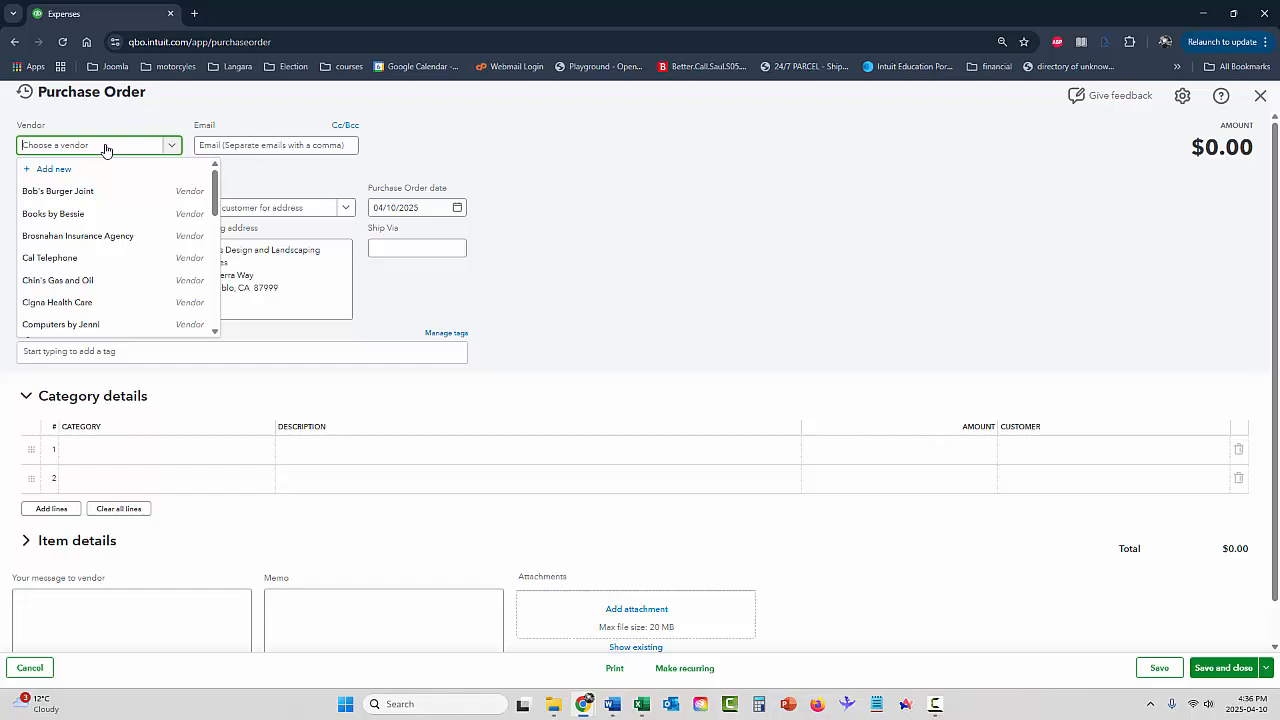
text(Lomeli Statuary)
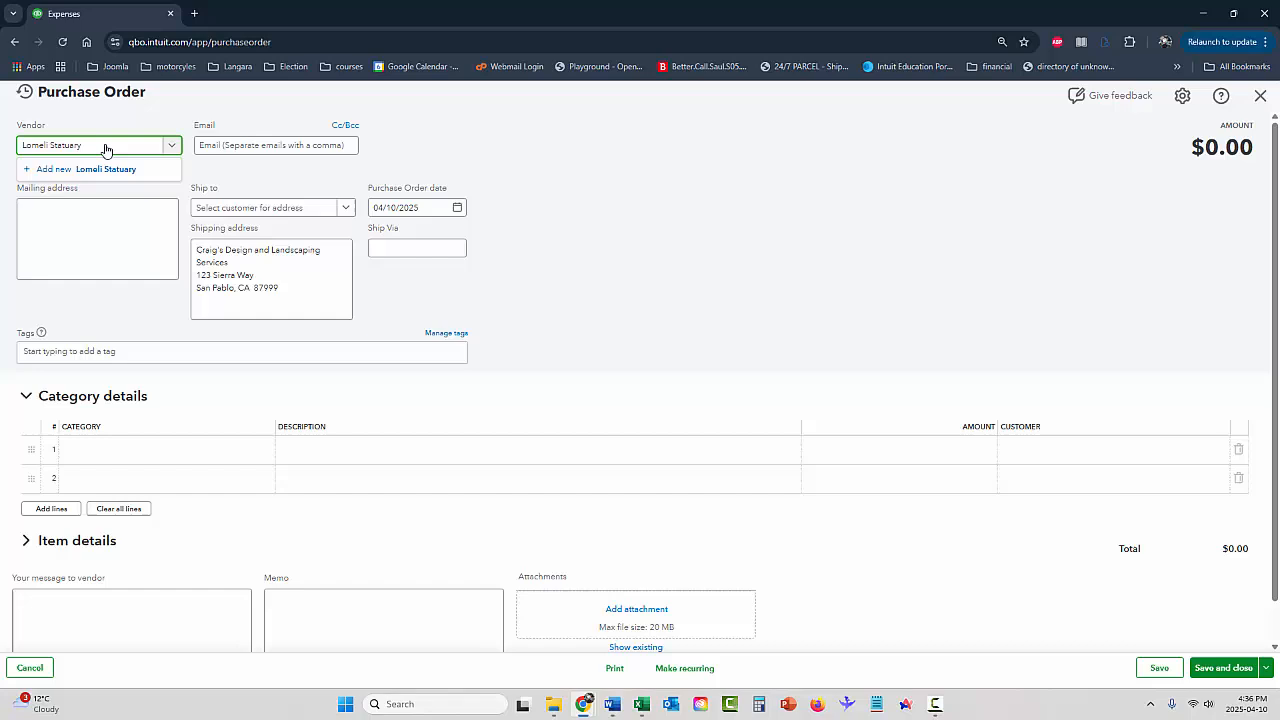
key(Return)
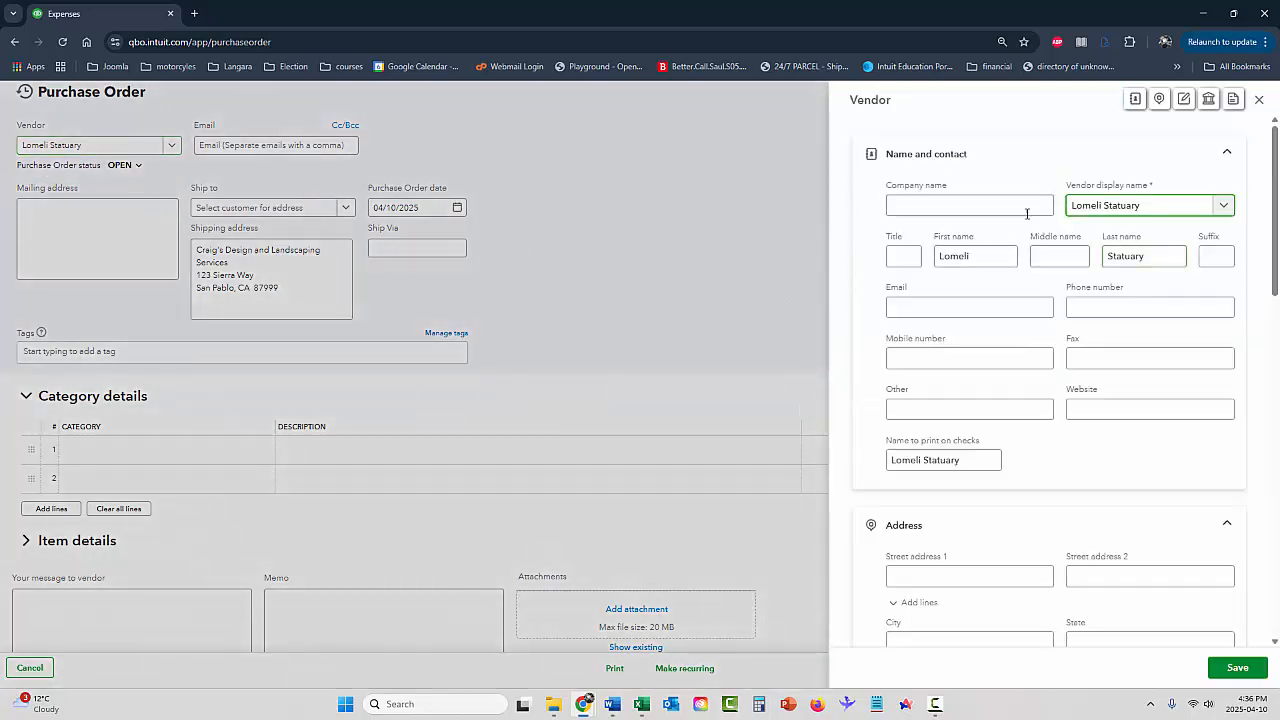
Copy the display name Lomeli Statuary into the vendor's company name and save the new vendor.
drag(1152, 207, 1037, 205)
key(ctrl+c)
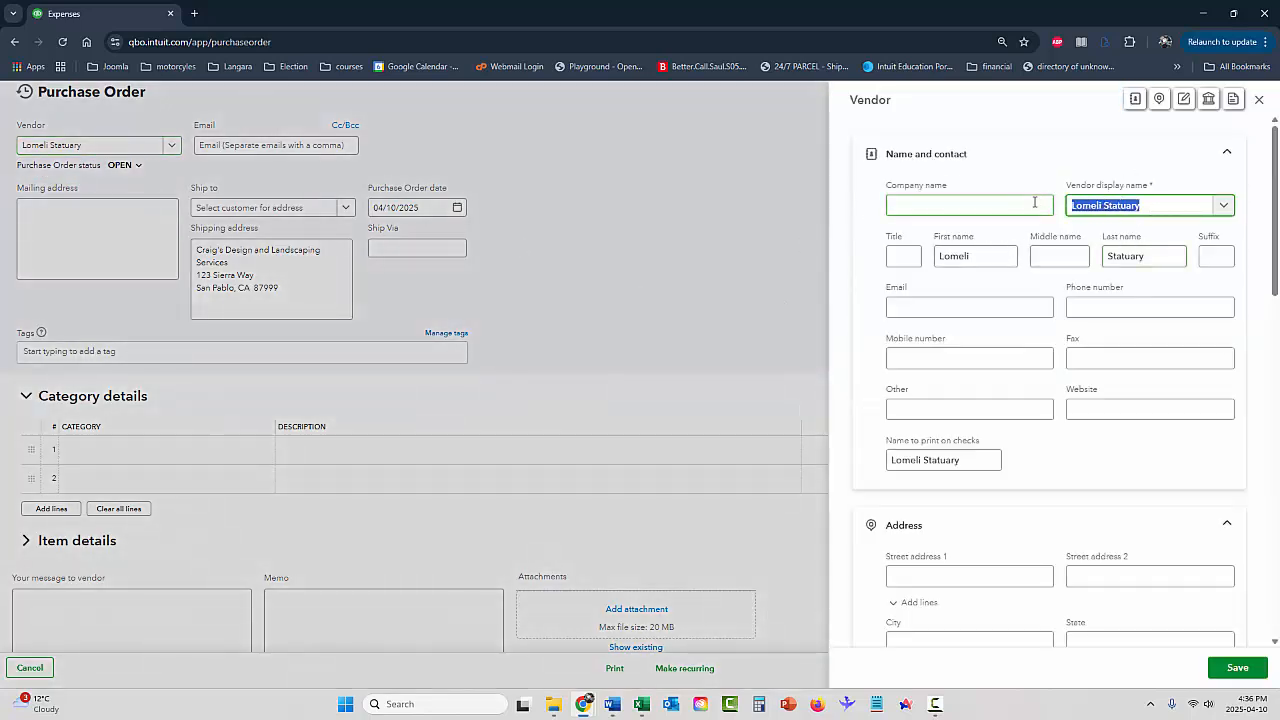
click(952, 205)
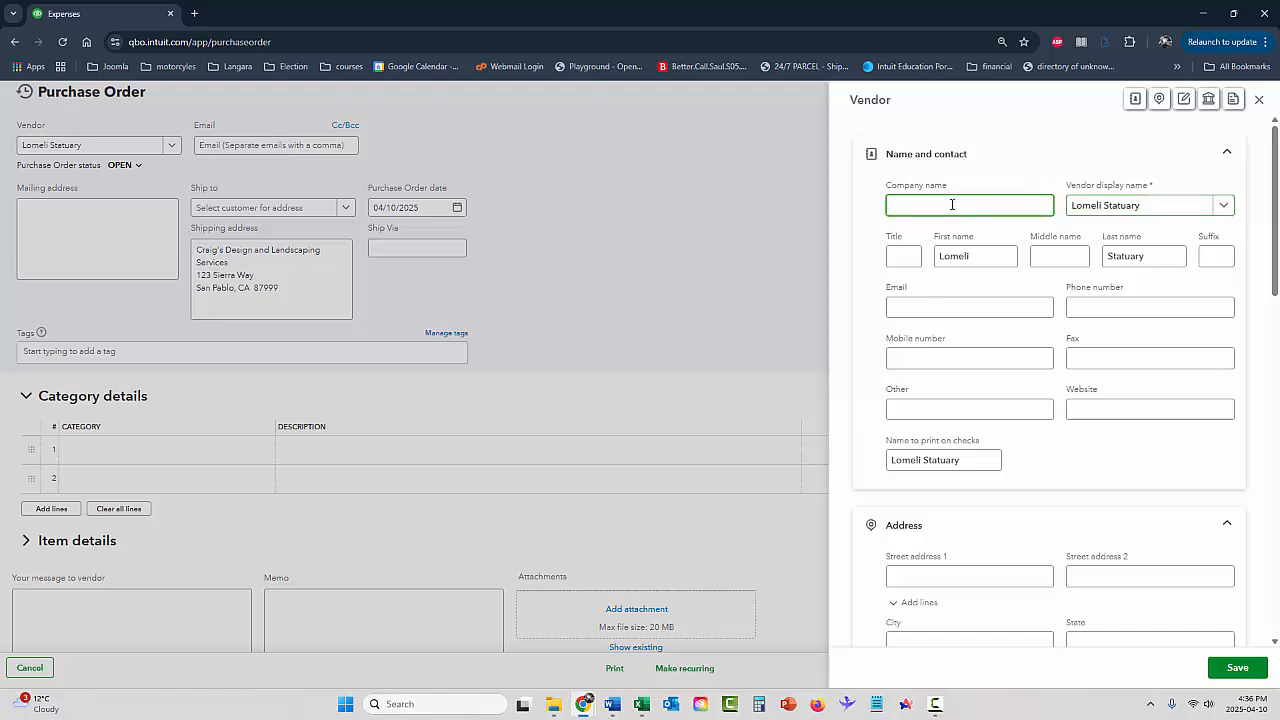
key(ctrl+v)
click(1249, 666)
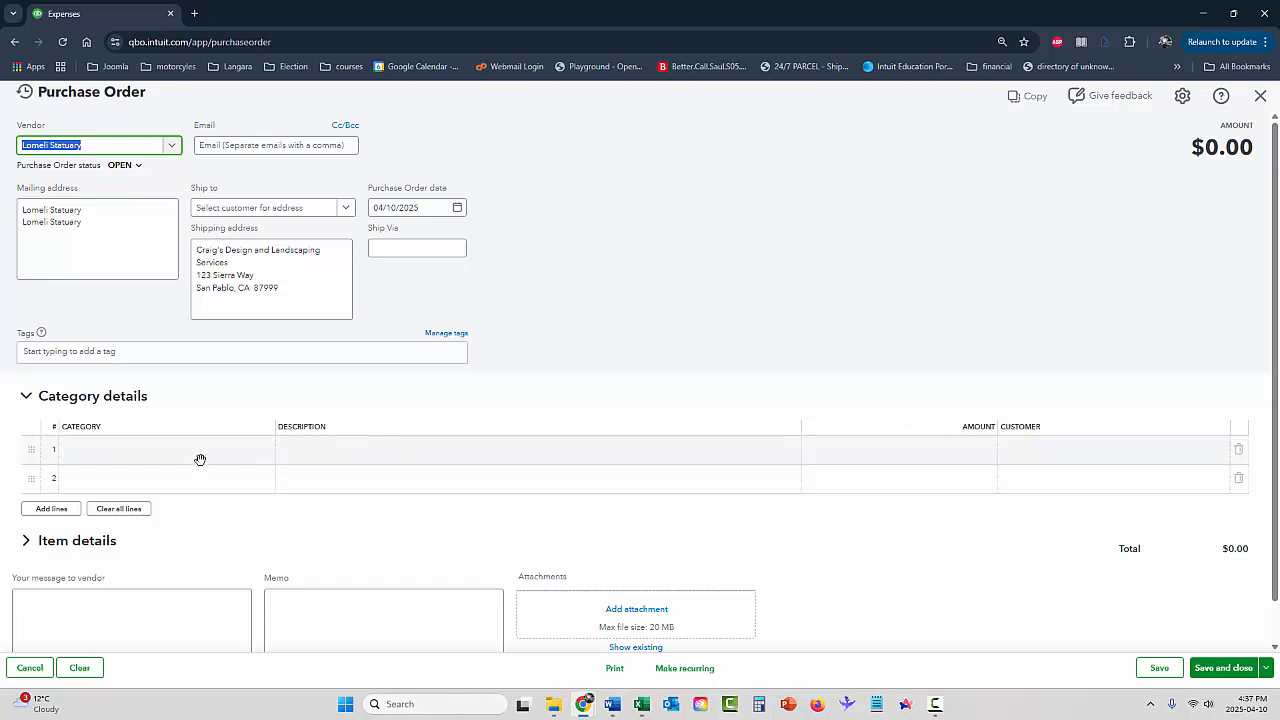
Collapse the category details, expand the item details, and look through the existing products for the first item line.
click(26, 400)
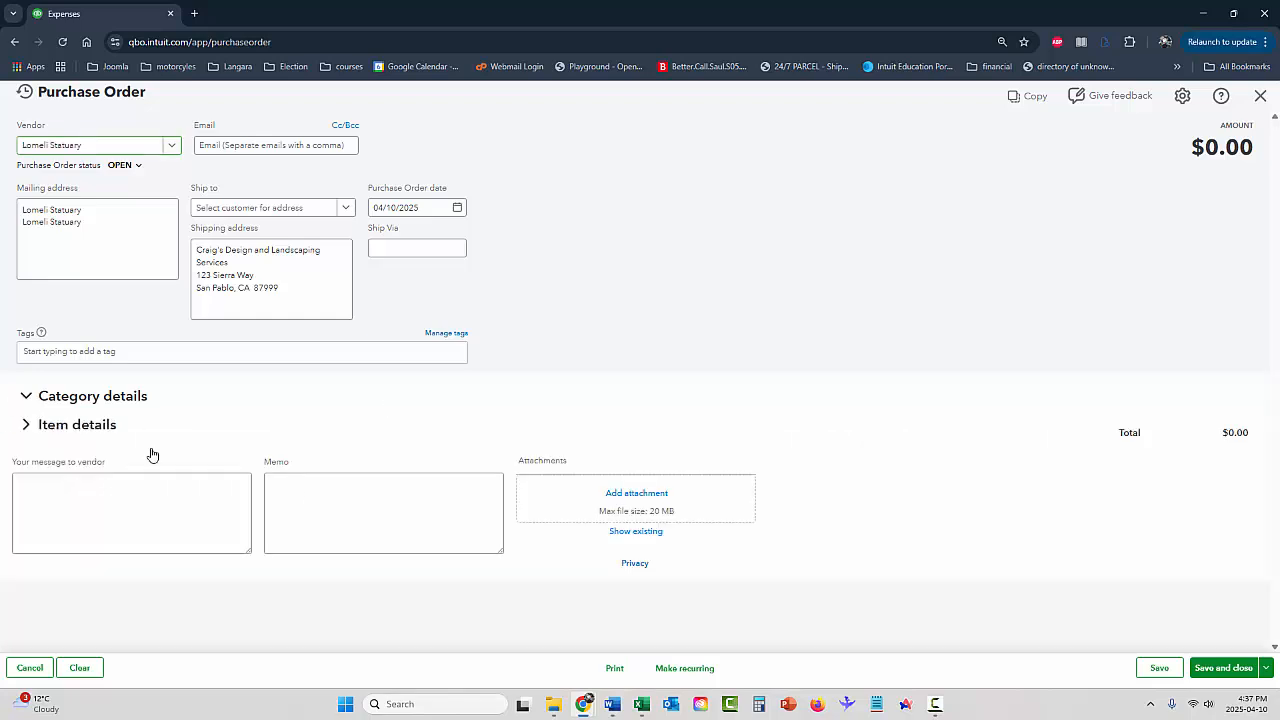
click(27, 425)
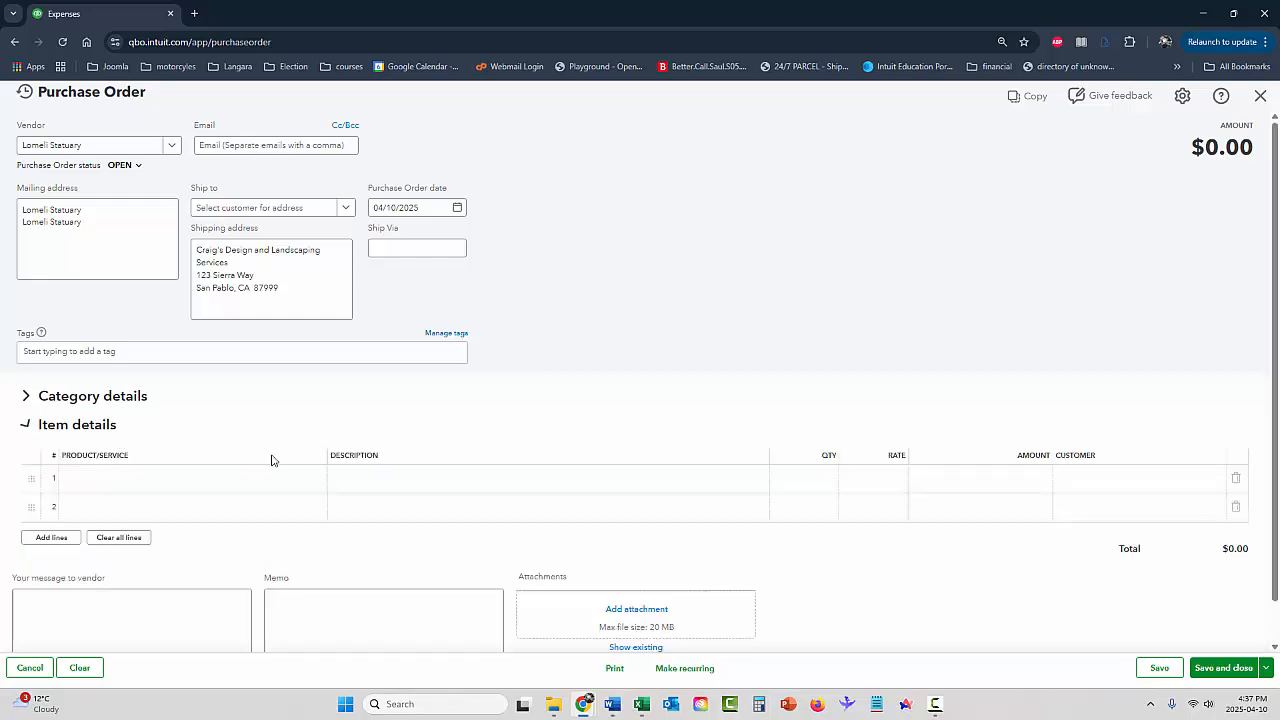
click(180, 477)
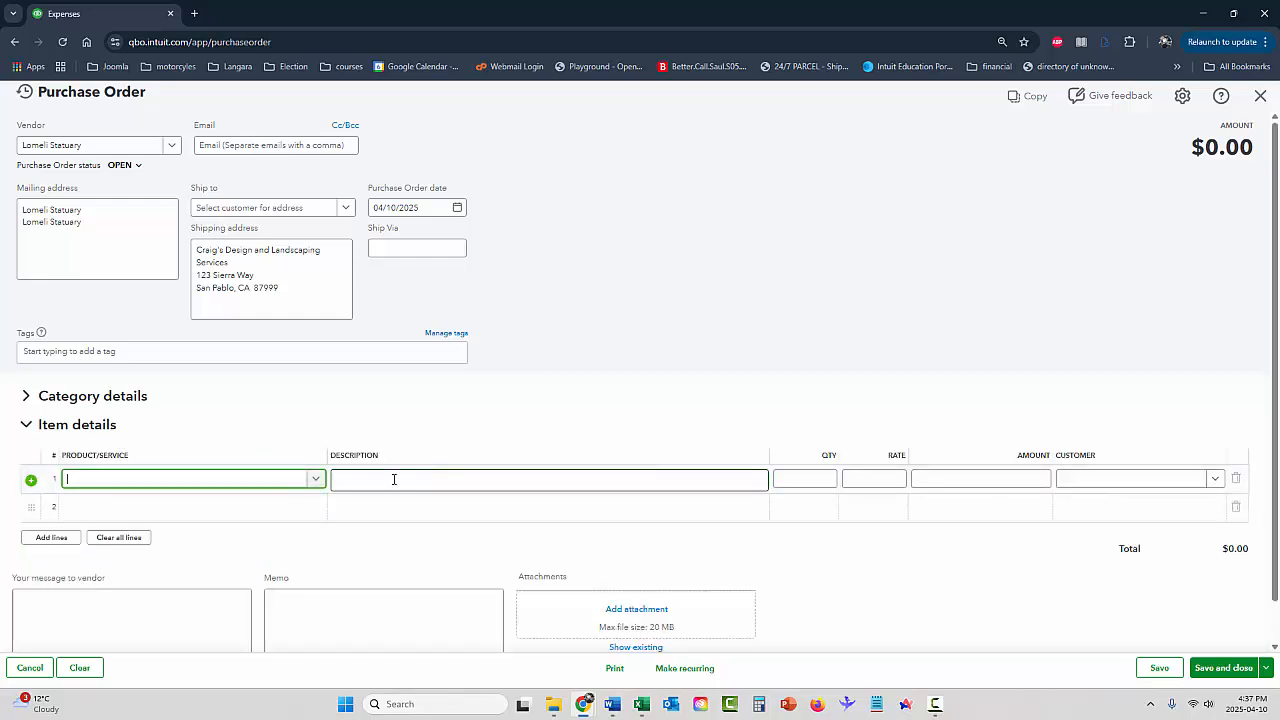
click(314, 479)
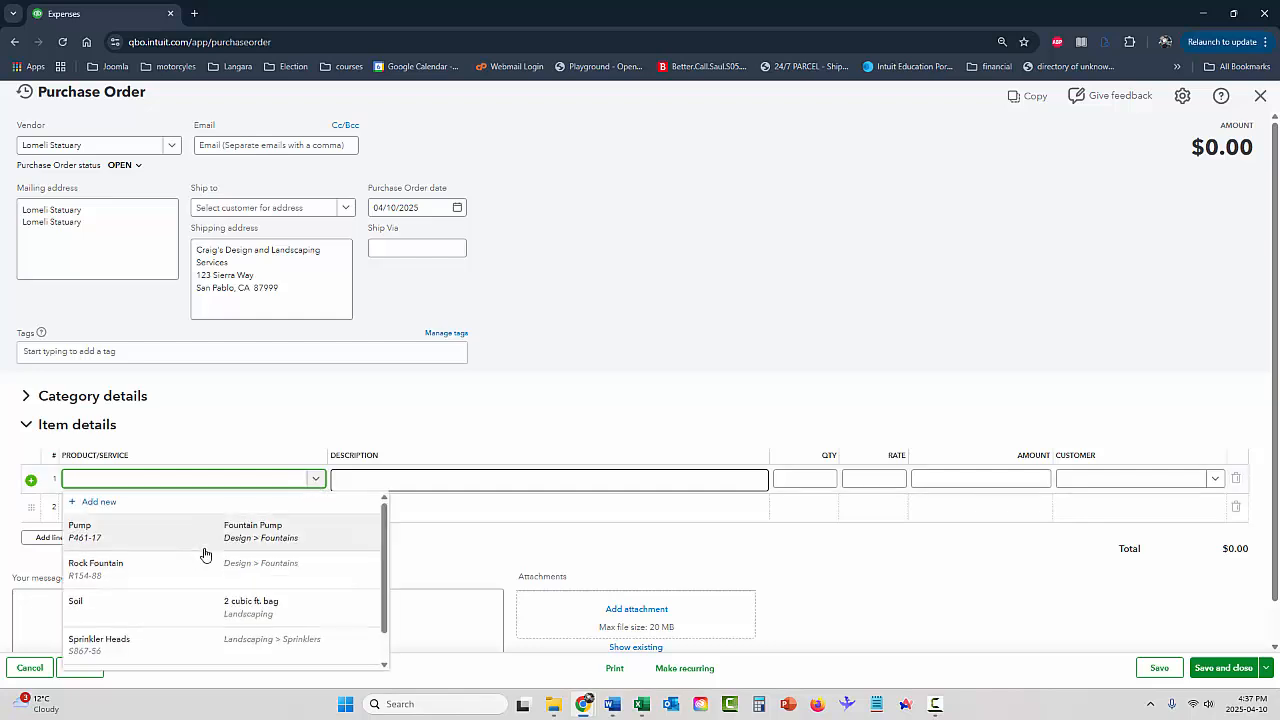
scroll(205, 557, down, 1)
scroll(205, 557, up, 1)
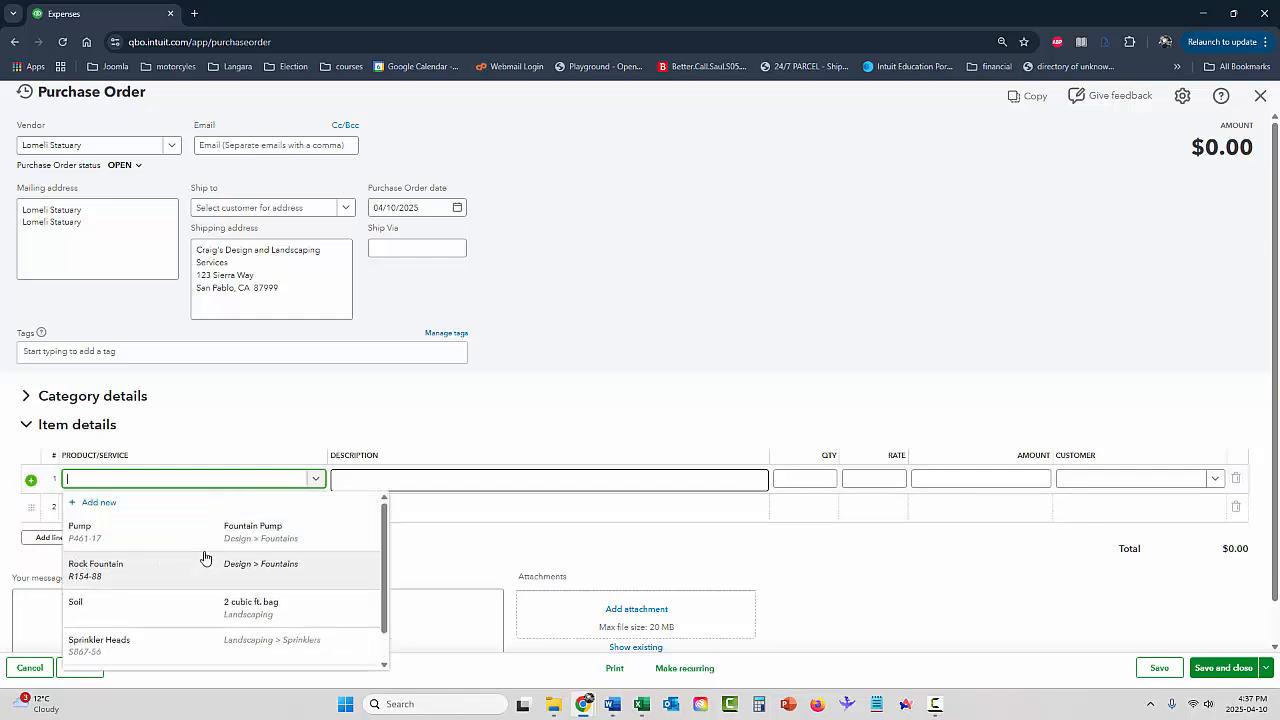
click(174, 487)
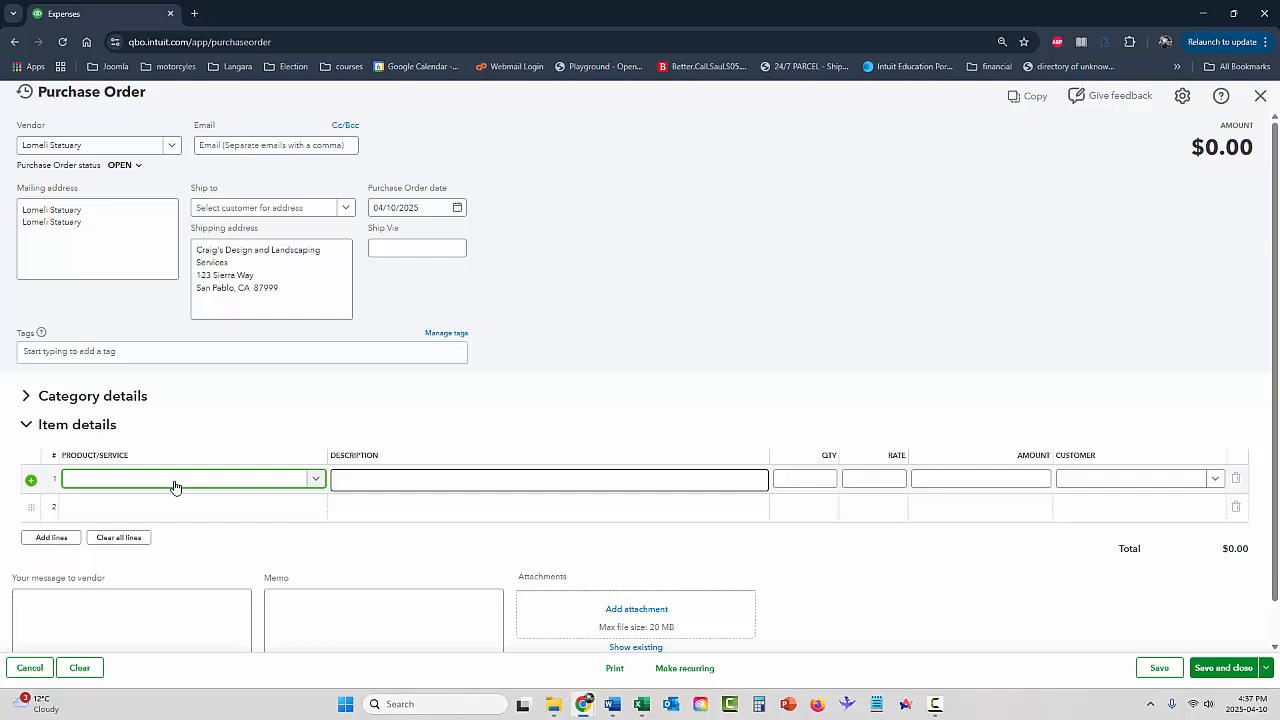
Enter Cherub on the first item line and start adding it as a new product of type Inventory.
text(Cherub)
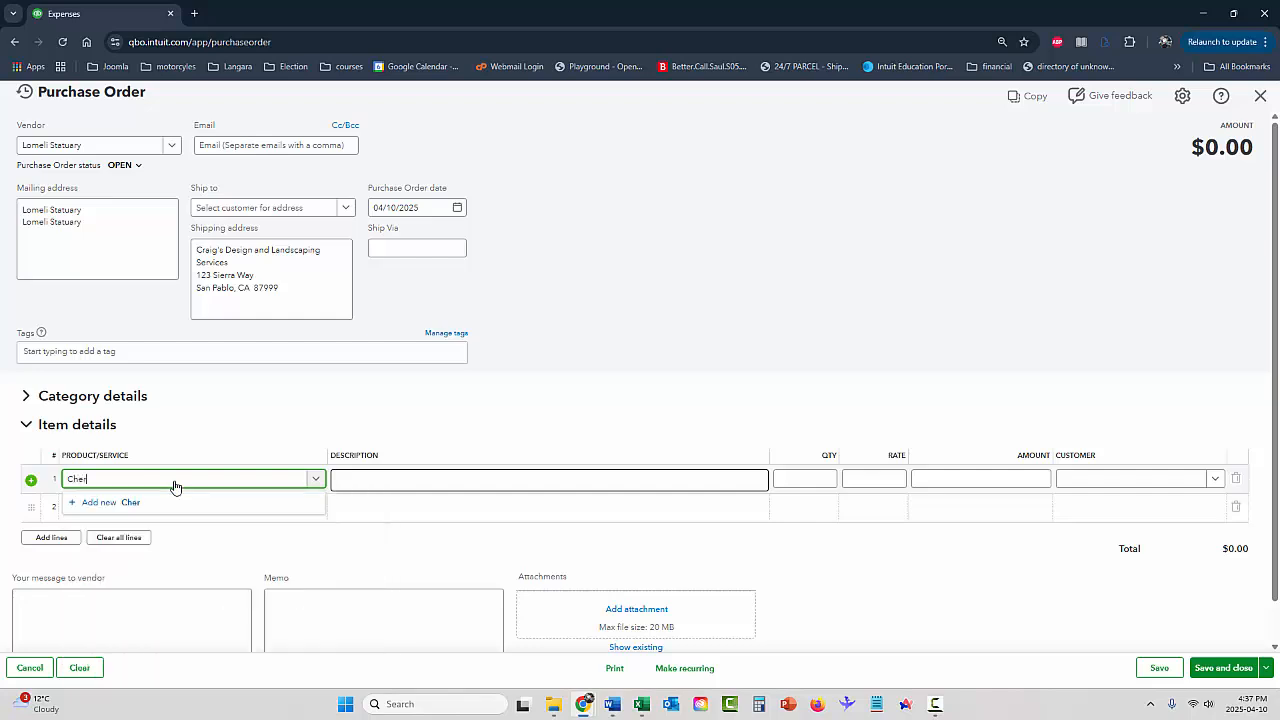
click(125, 505)
click(134, 485)
drag(110, 484, 59, 487)
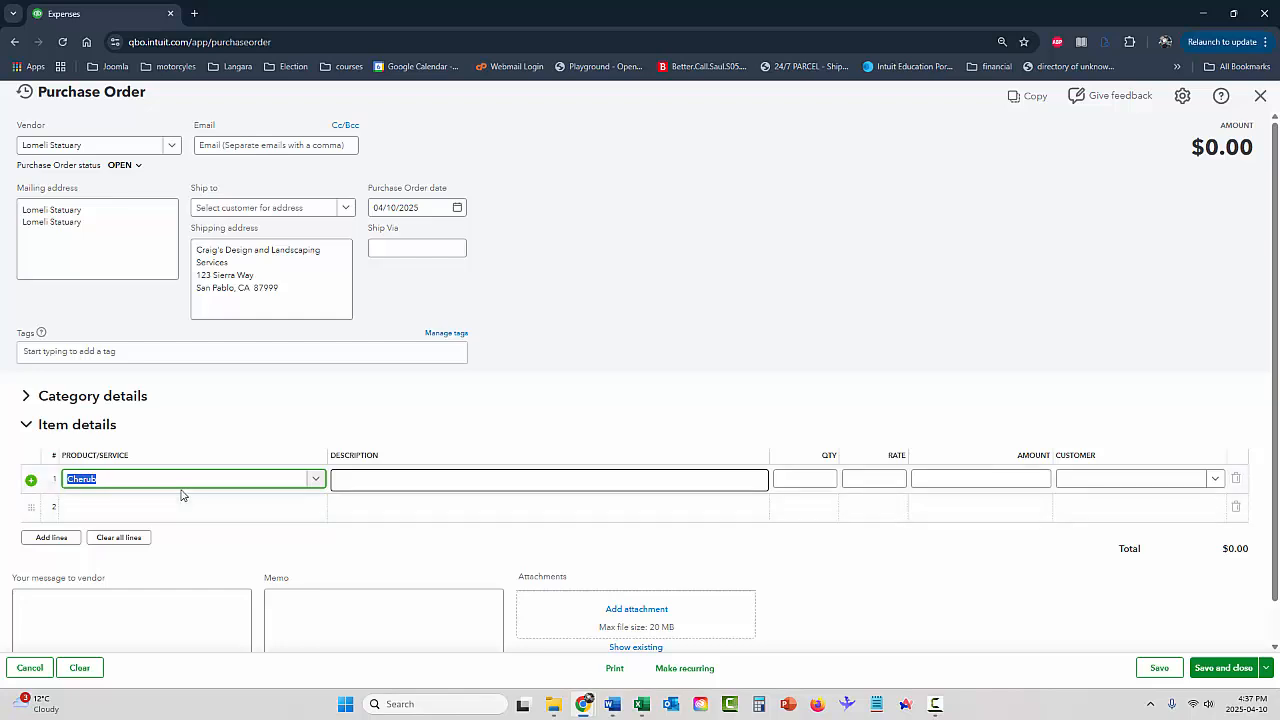
text(Ch)
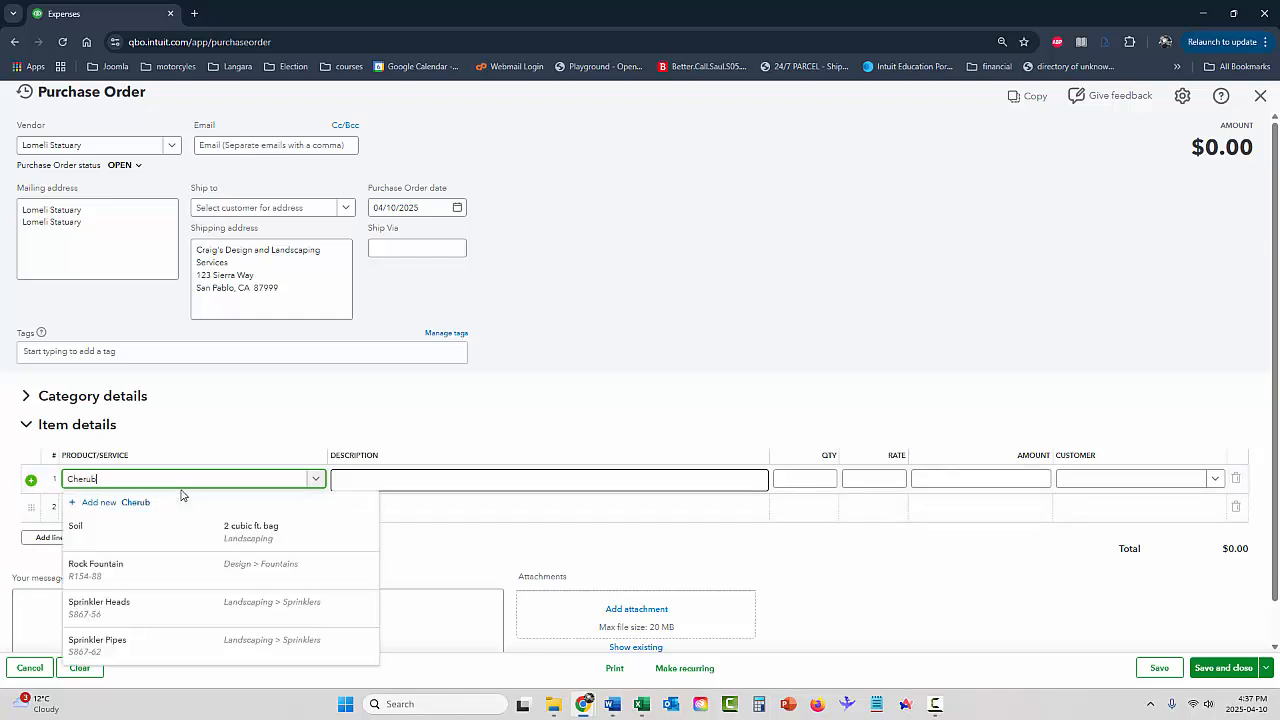
key(Tab)
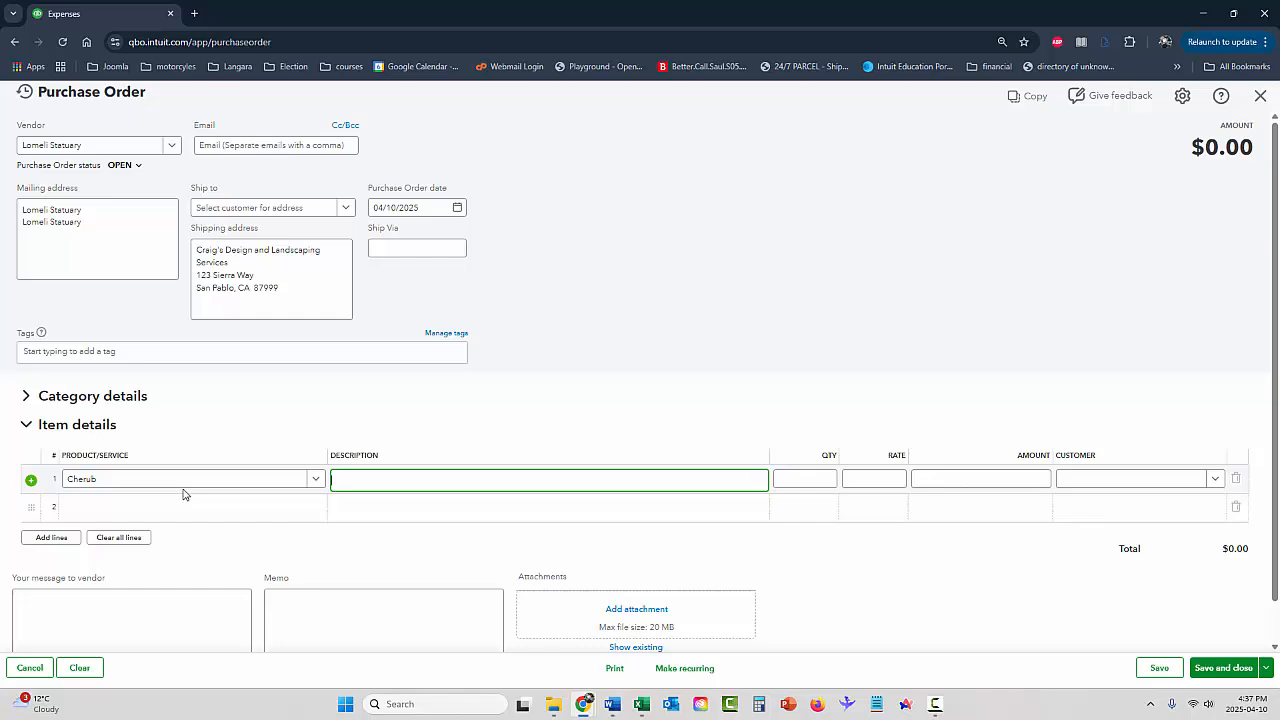
click(300, 480)
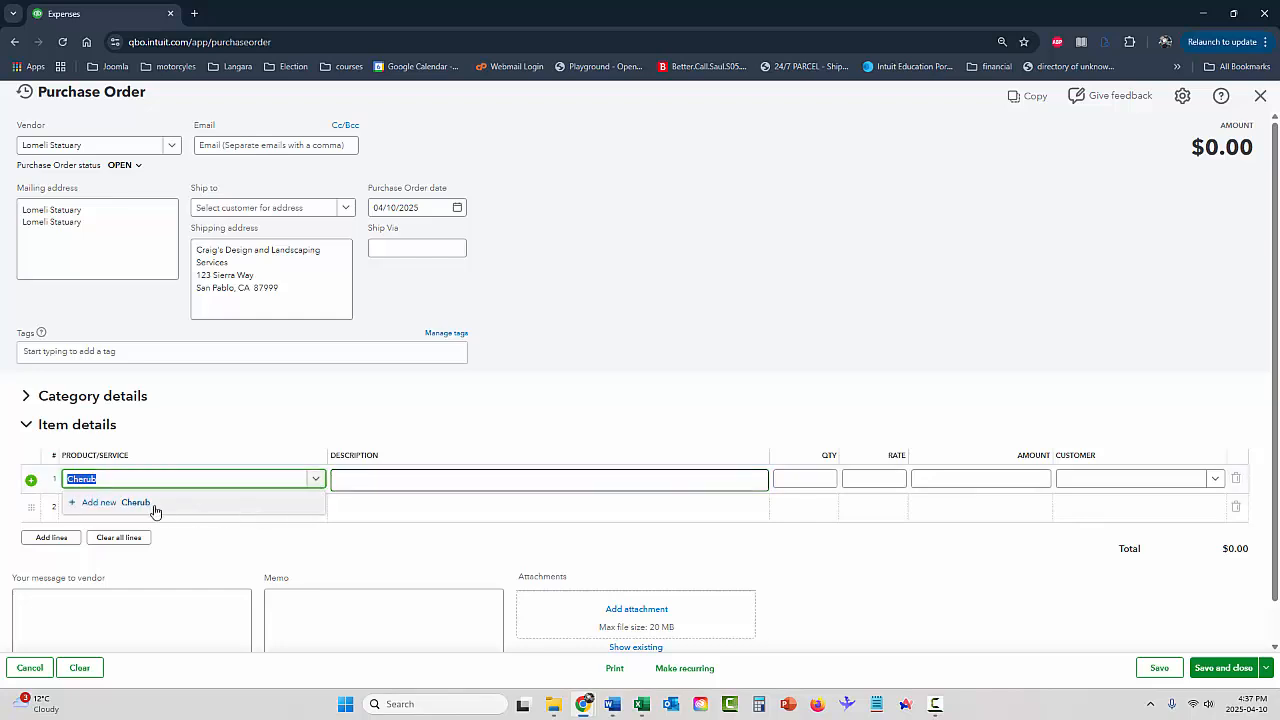
click(84, 502)
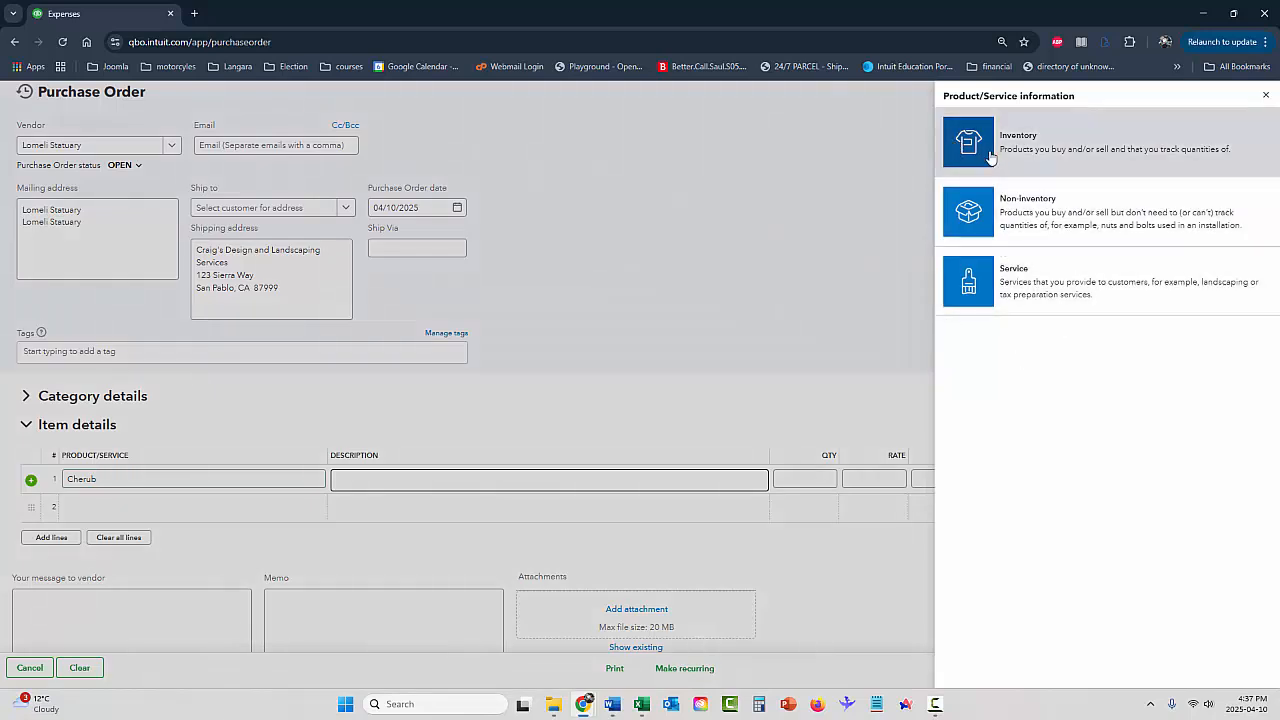
click(990, 157)
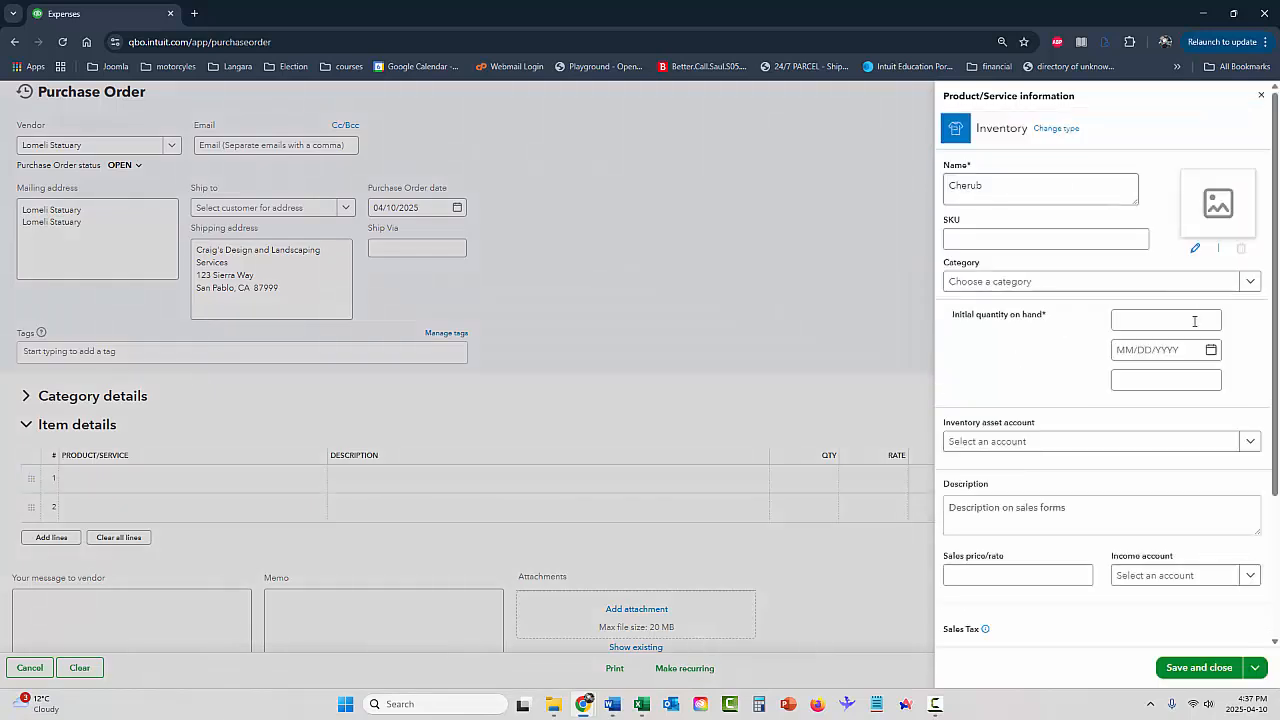
Create a new item category named Statues and assign it to the Cherub product.
click(1060, 203)
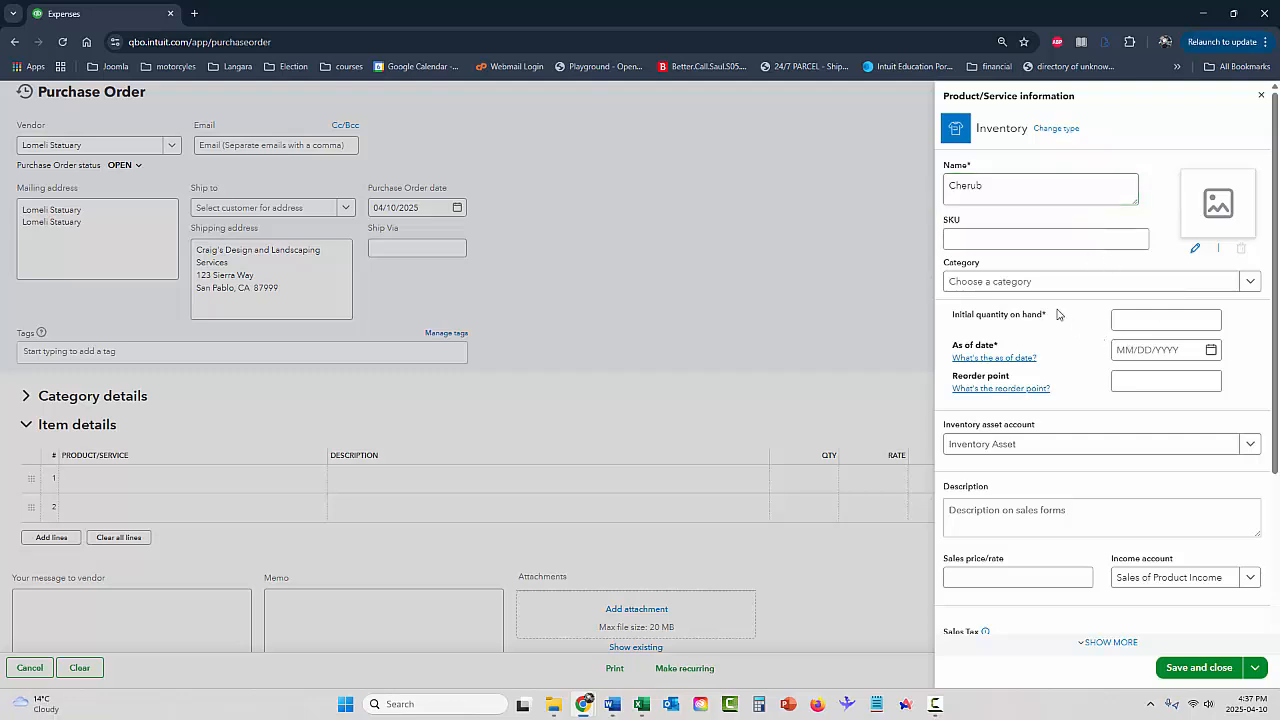
click(1018, 283)
click(1015, 284)
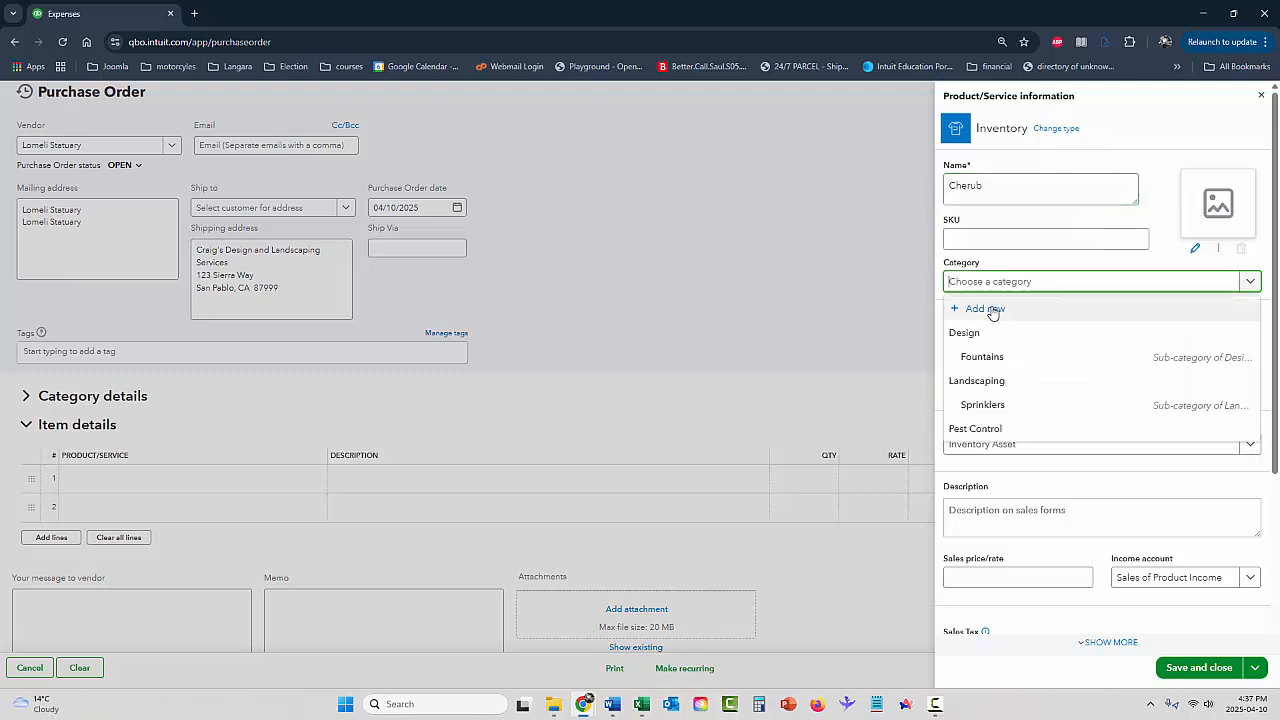
click(985, 309)
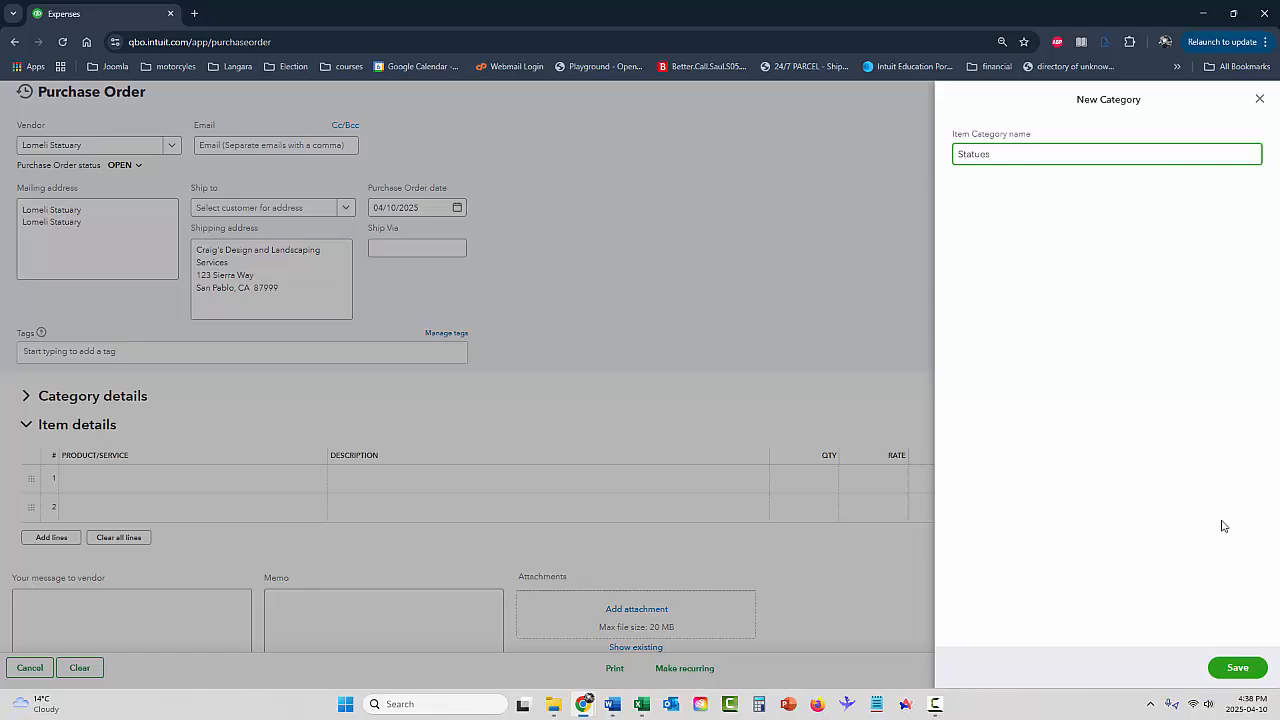
click(1237, 667)
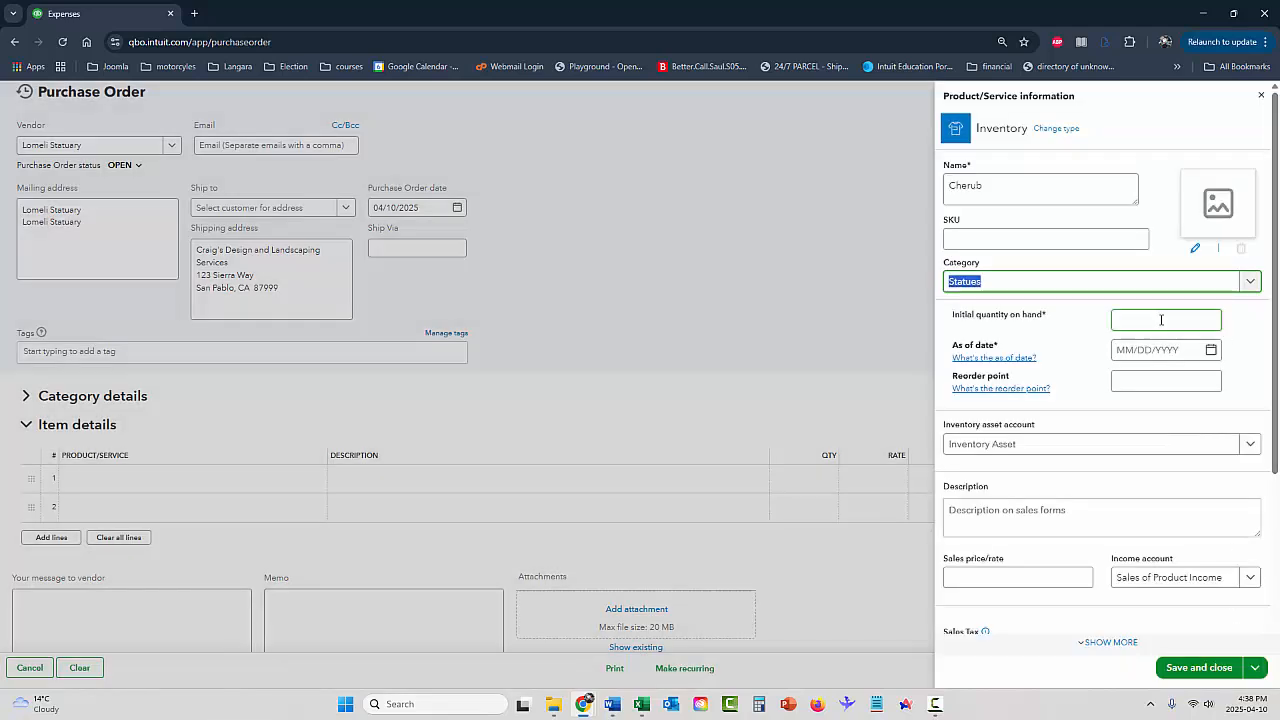
Set Cherub's initial quantity on hand to 0 with an as-of date of 04/08/2025, leaving the reorder point blank.
click(1161, 319)
key(Tab)
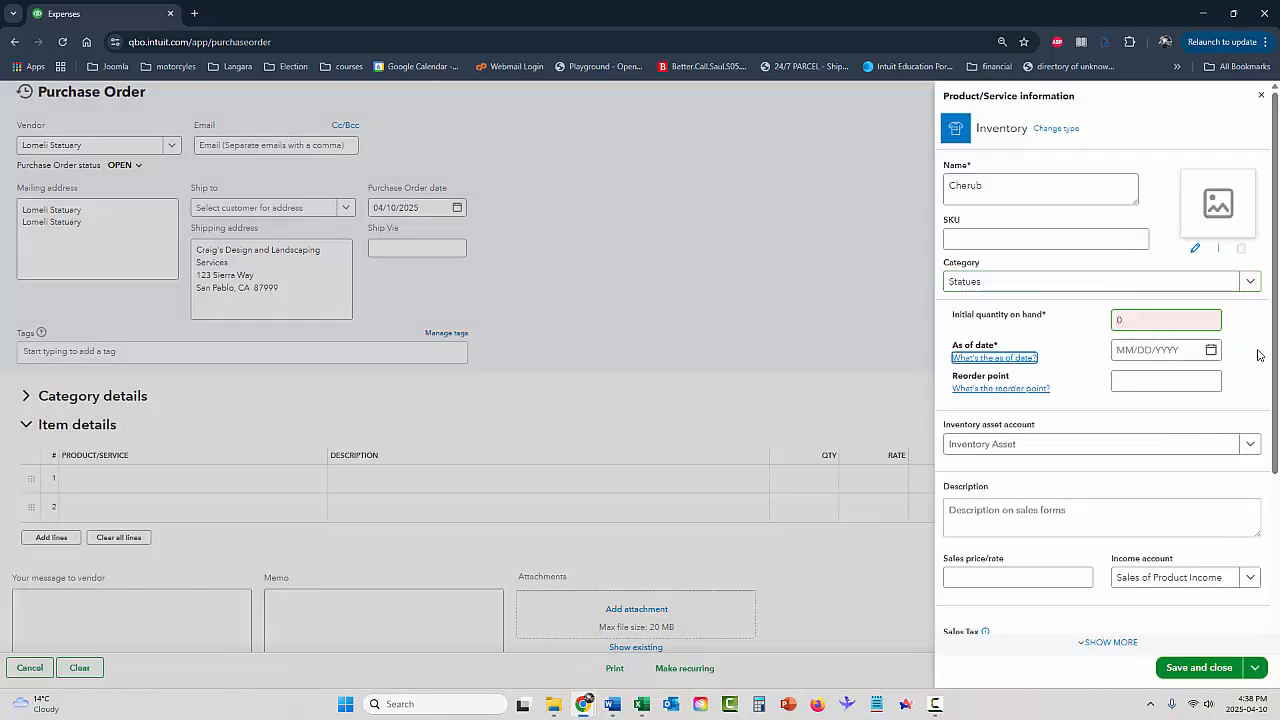
click(1210, 351)
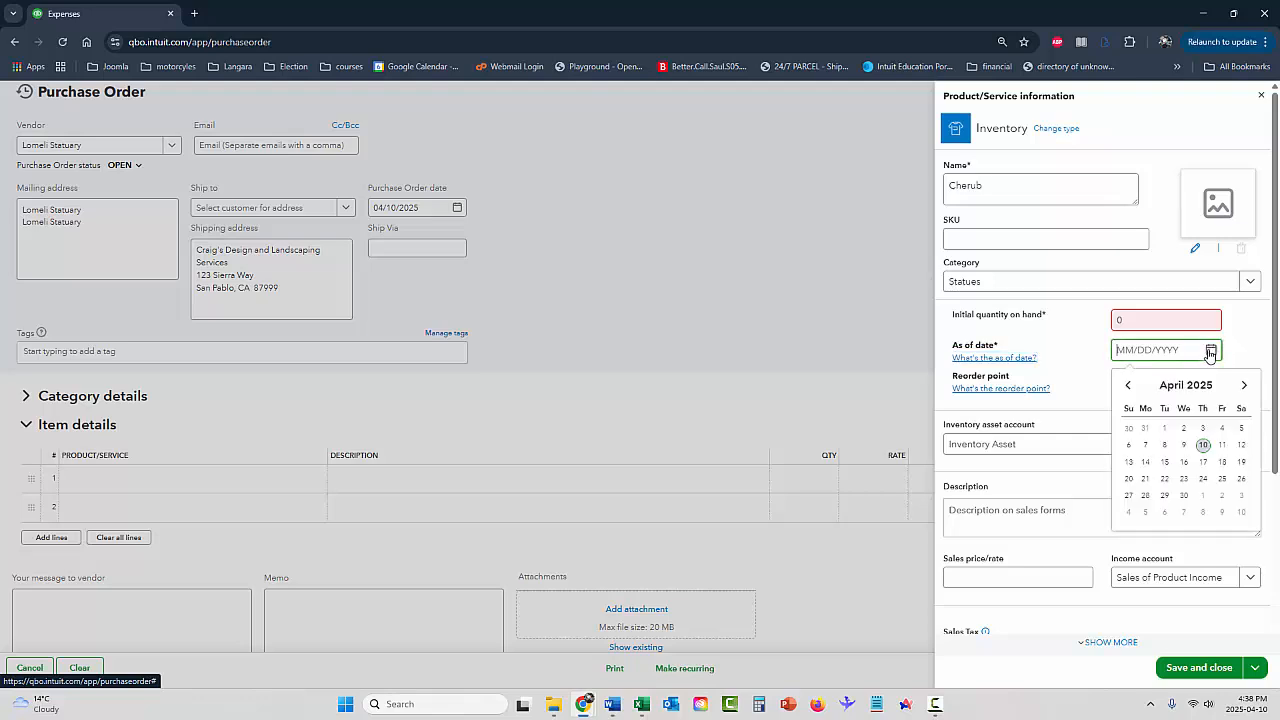
click(1165, 445)
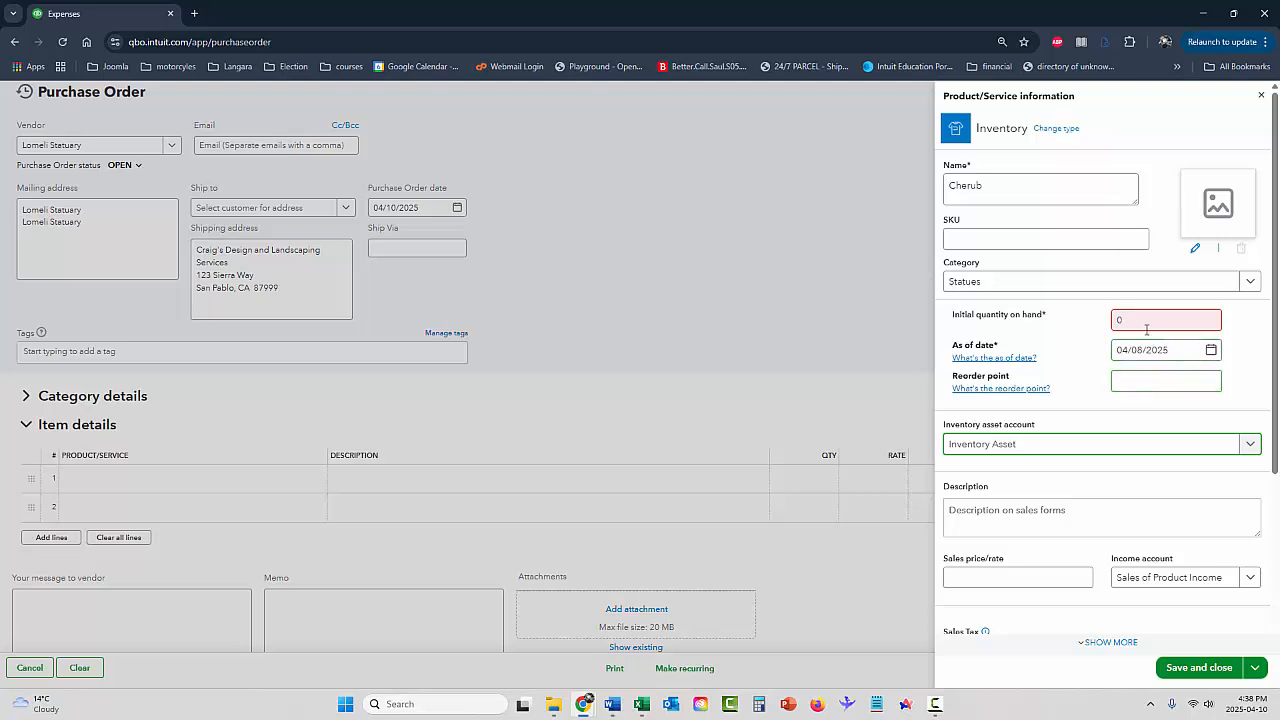
click(1176, 381)
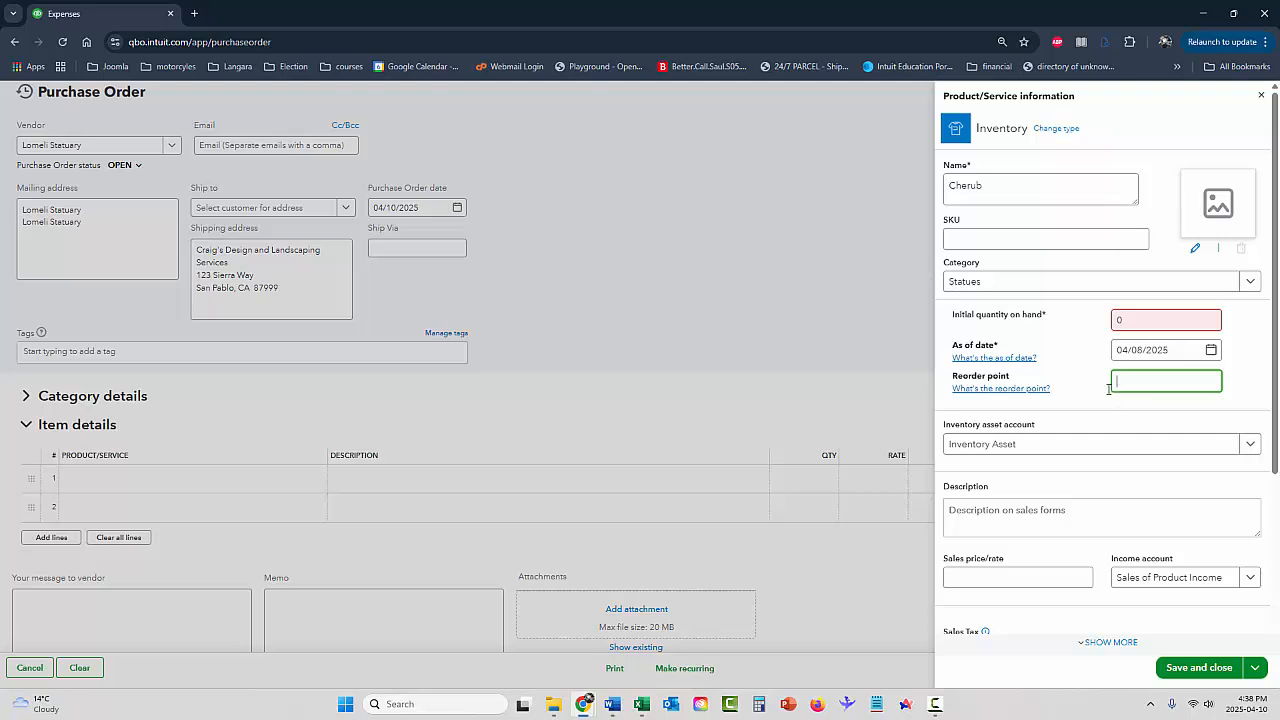
Give Cherub a sales price of 300 and a cost of 150, and save the new product.
scroll(1107, 392, down, 2)
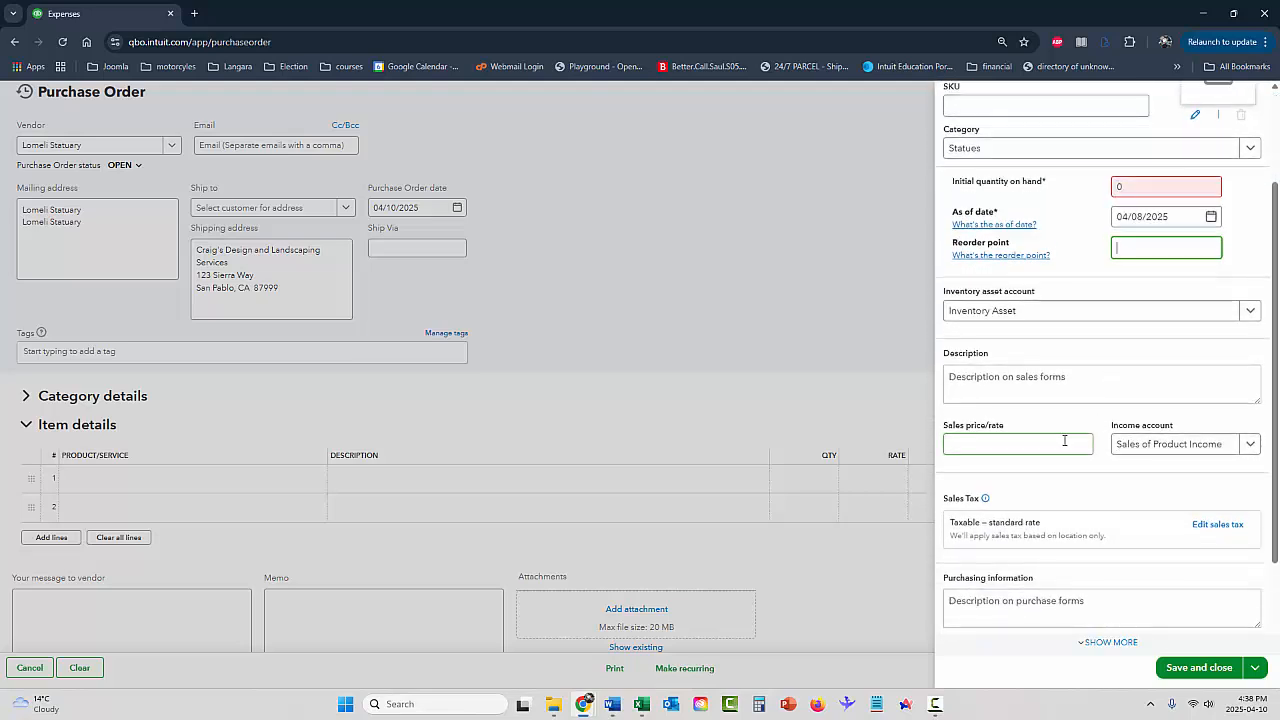
click(1066, 441)
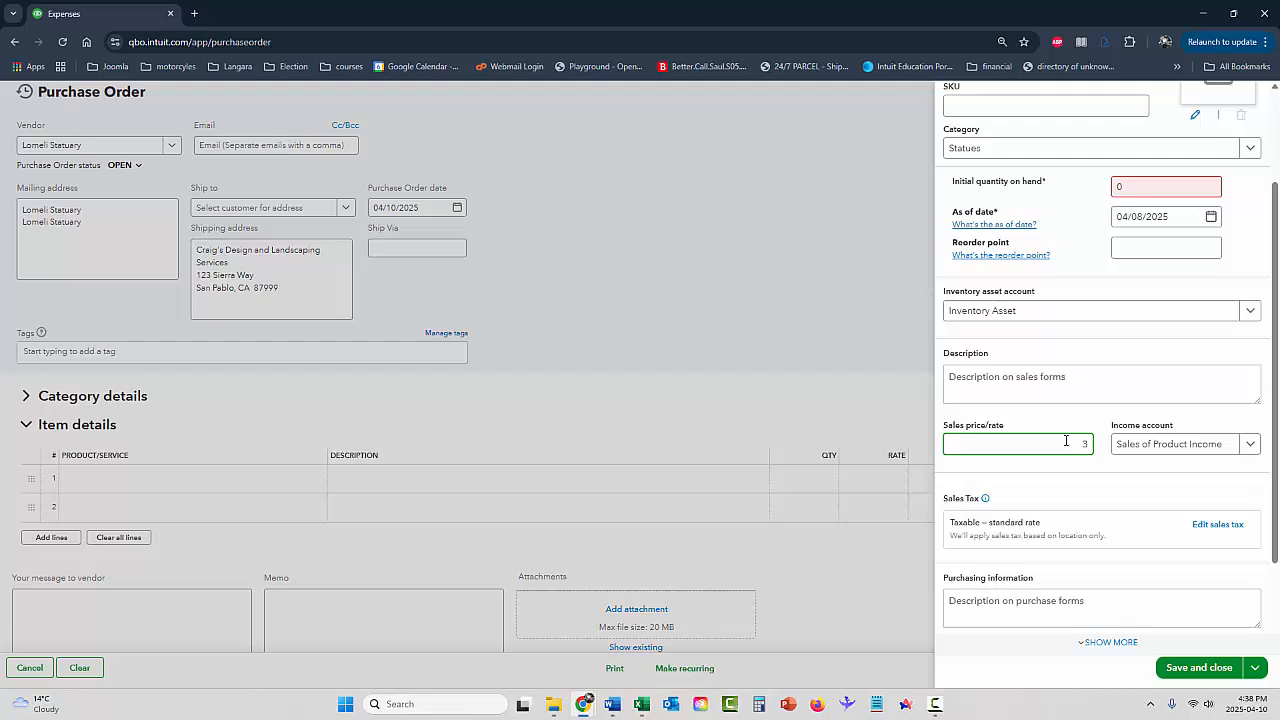
key(Tab)
scroll(1066, 441, down, 2)
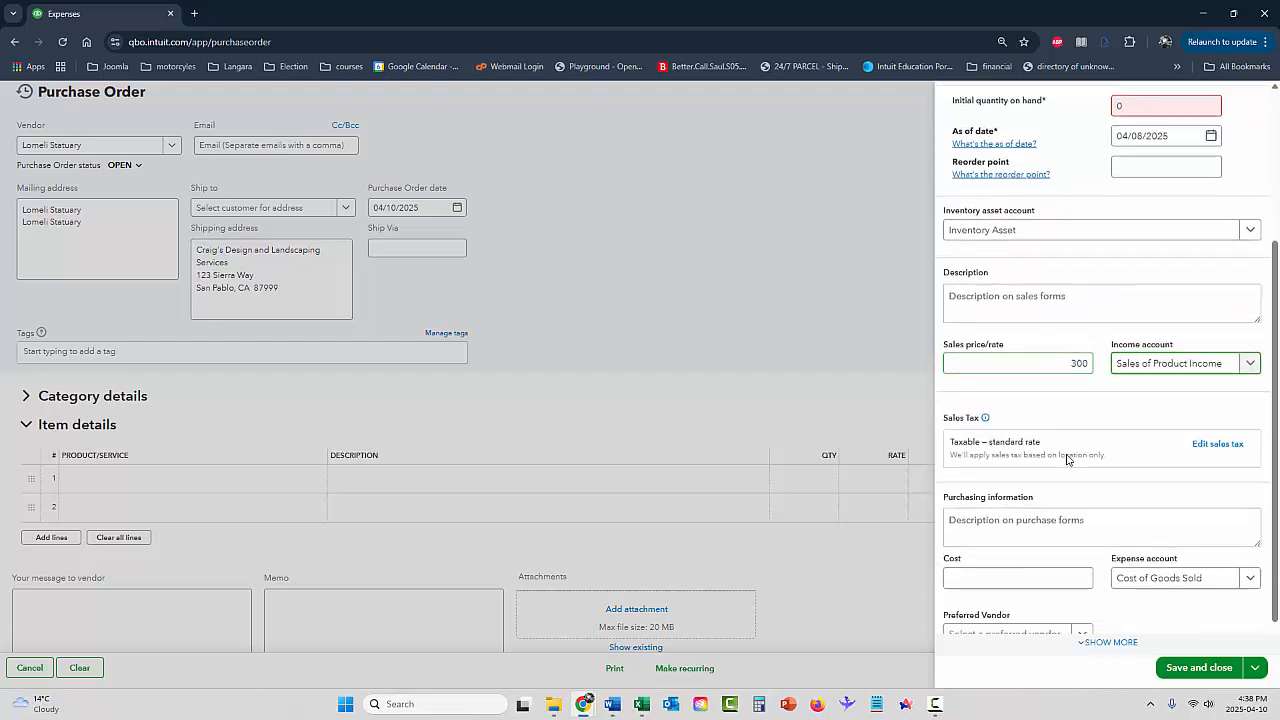
click(1024, 585)
text(150)
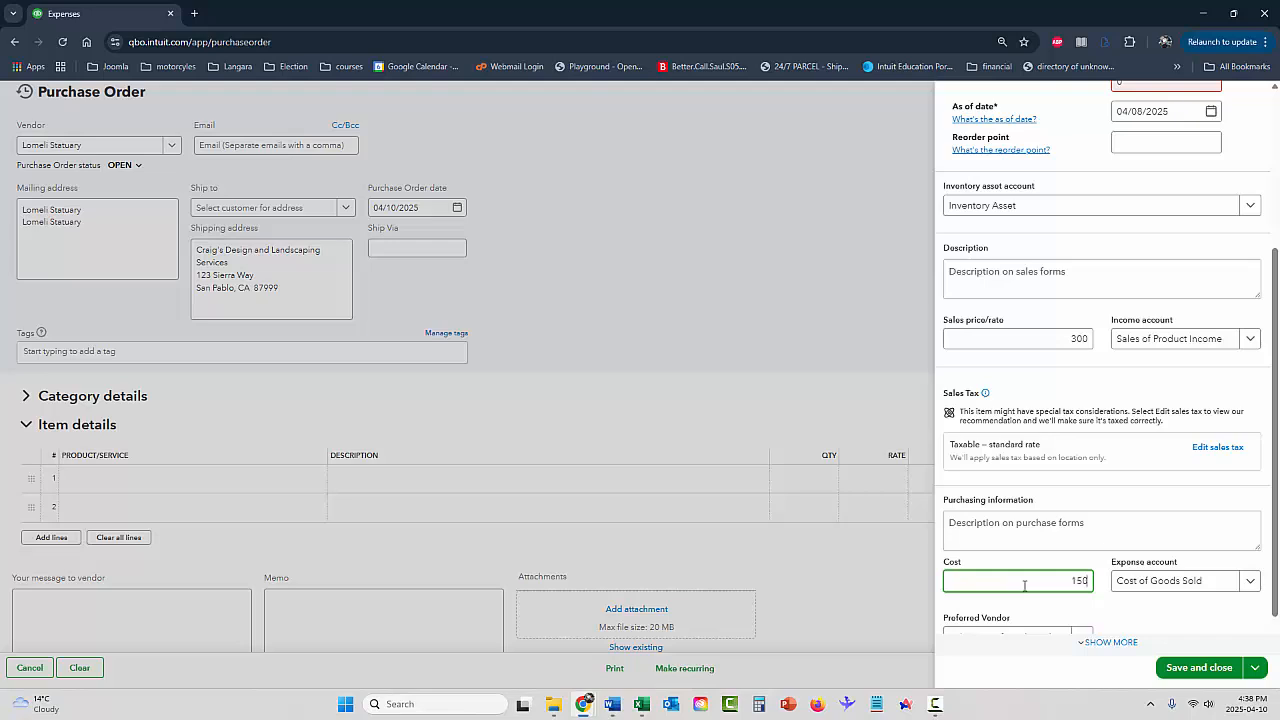
key(Tab)
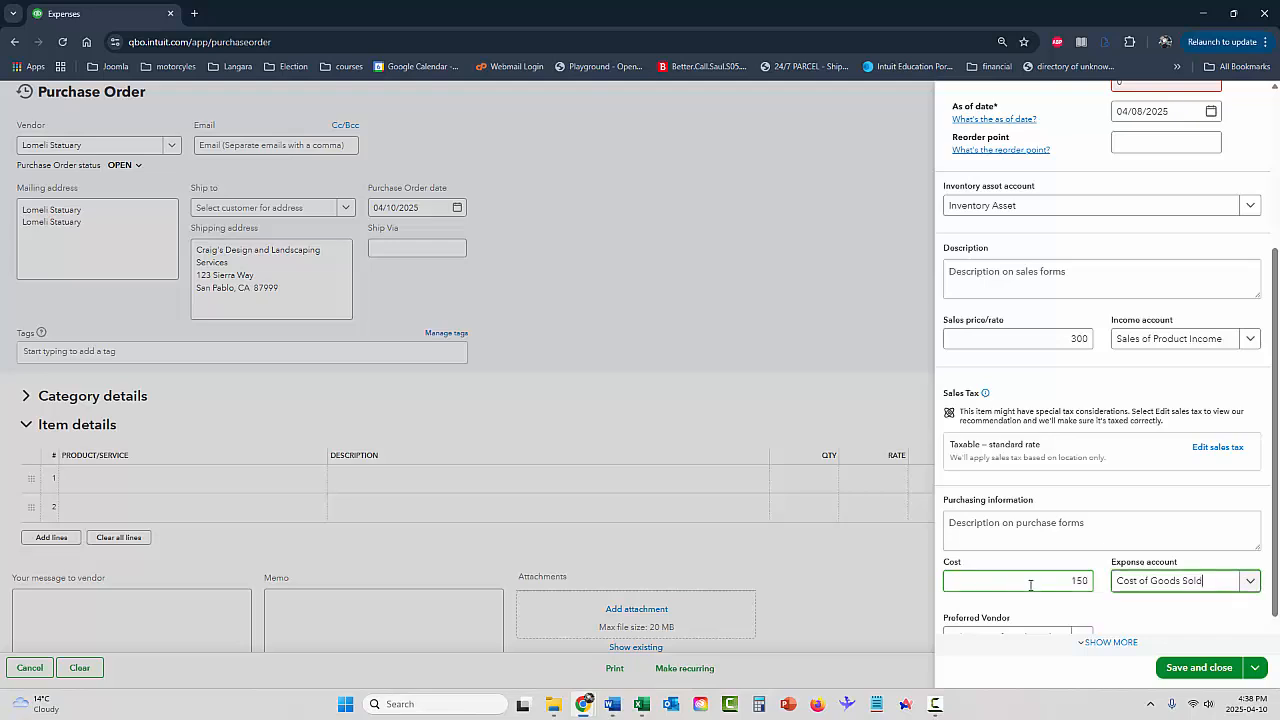
scroll(1238, 512, down, 1)
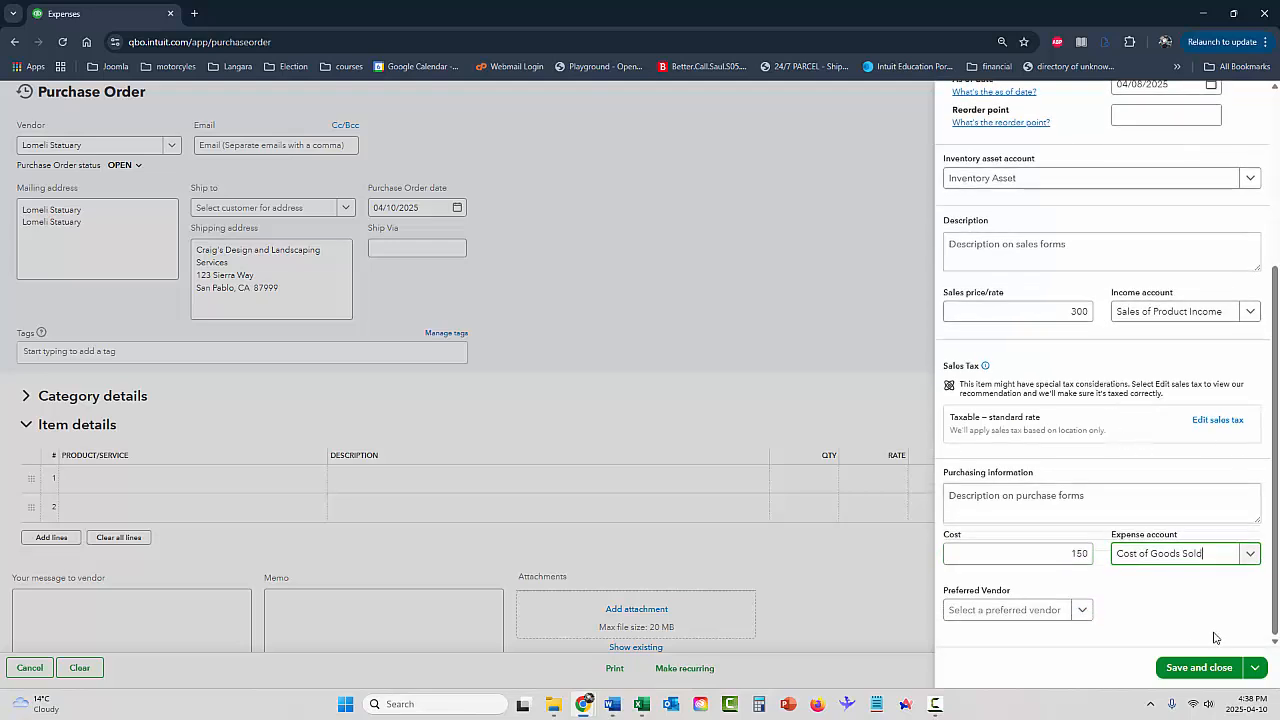
click(1210, 672)
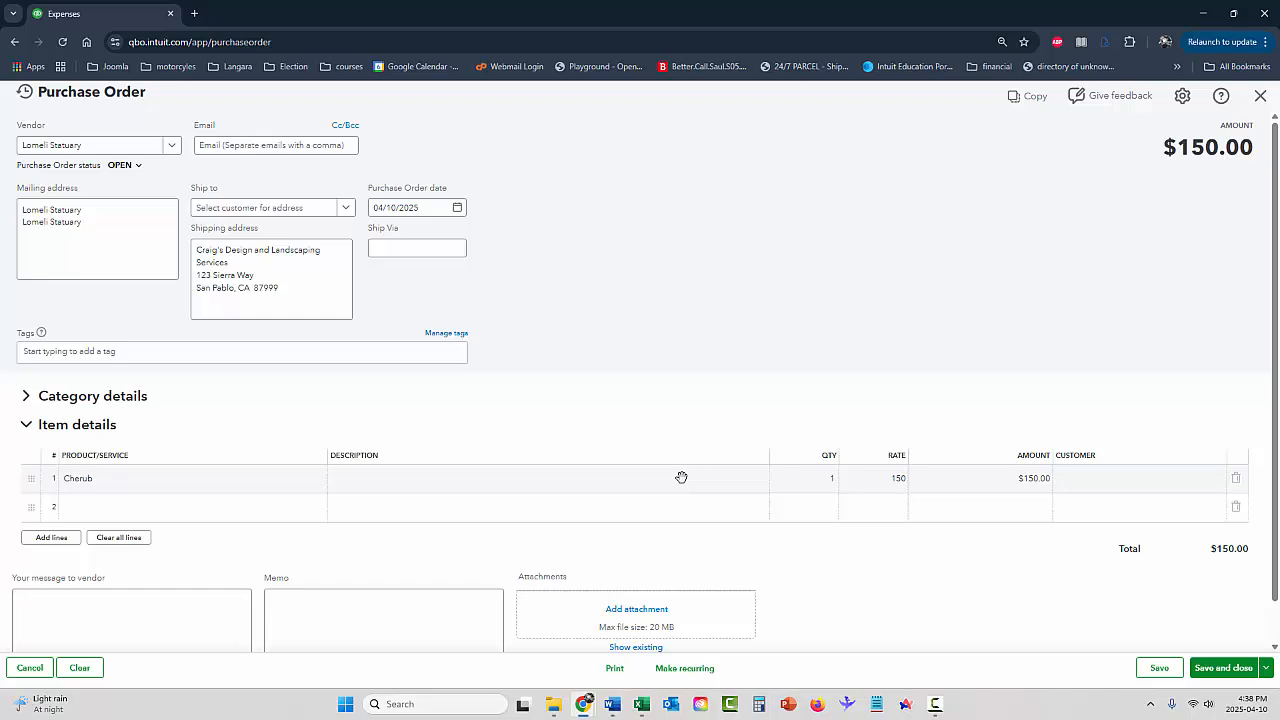
Set the Cherub line's quantity to 2 on the purchase order.
click(811, 478)
text(2)
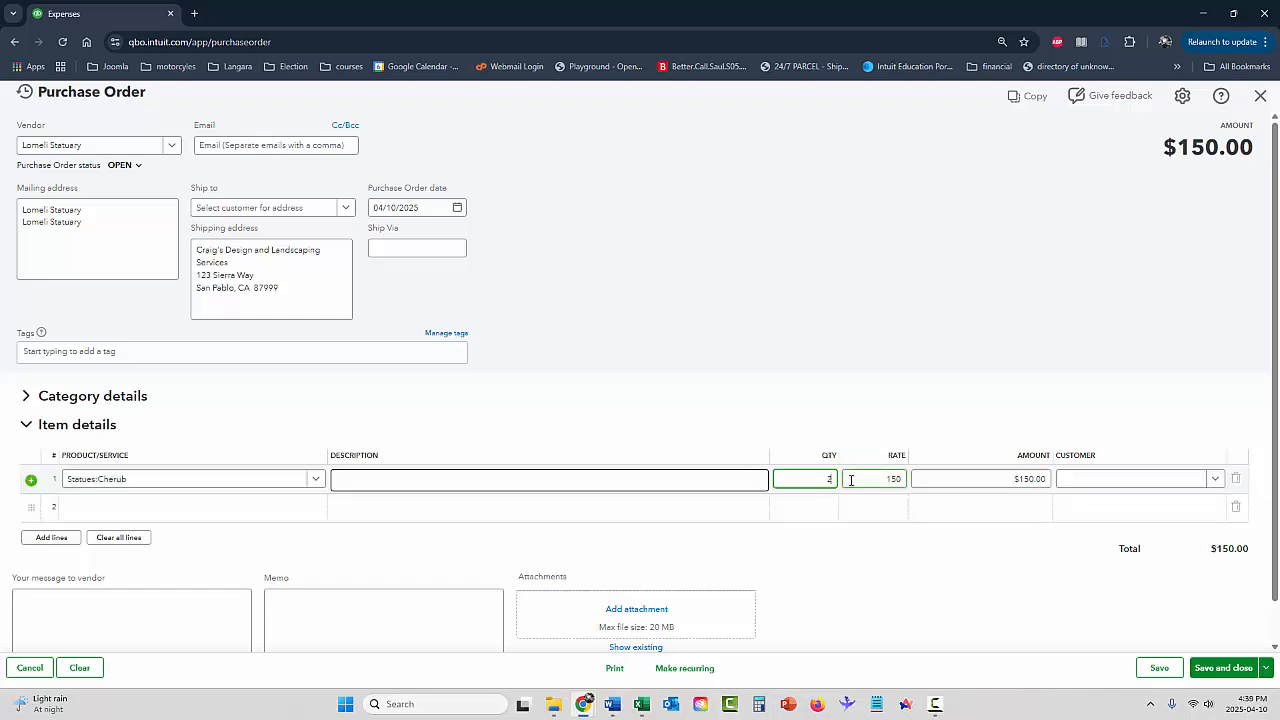
click(858, 480)
Enter Dragon on the second item line and start adding it as a new product of type Inventory.
click(260, 512)
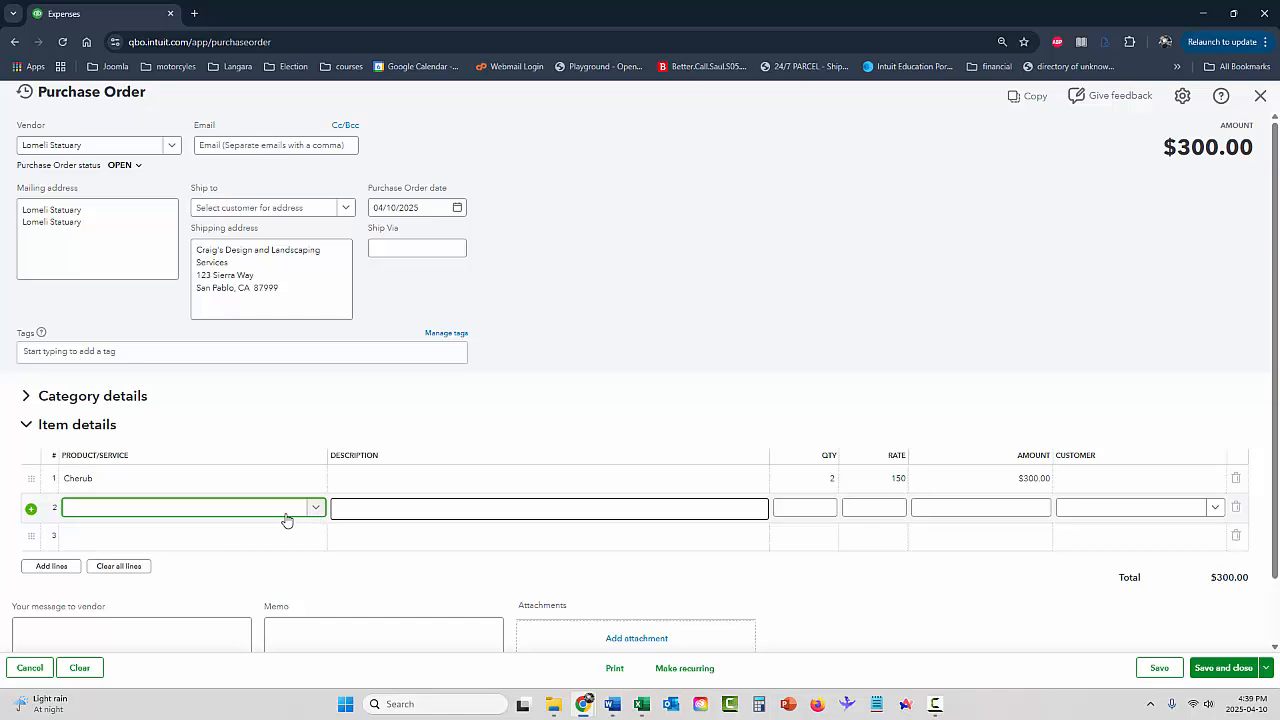
click(286, 519)
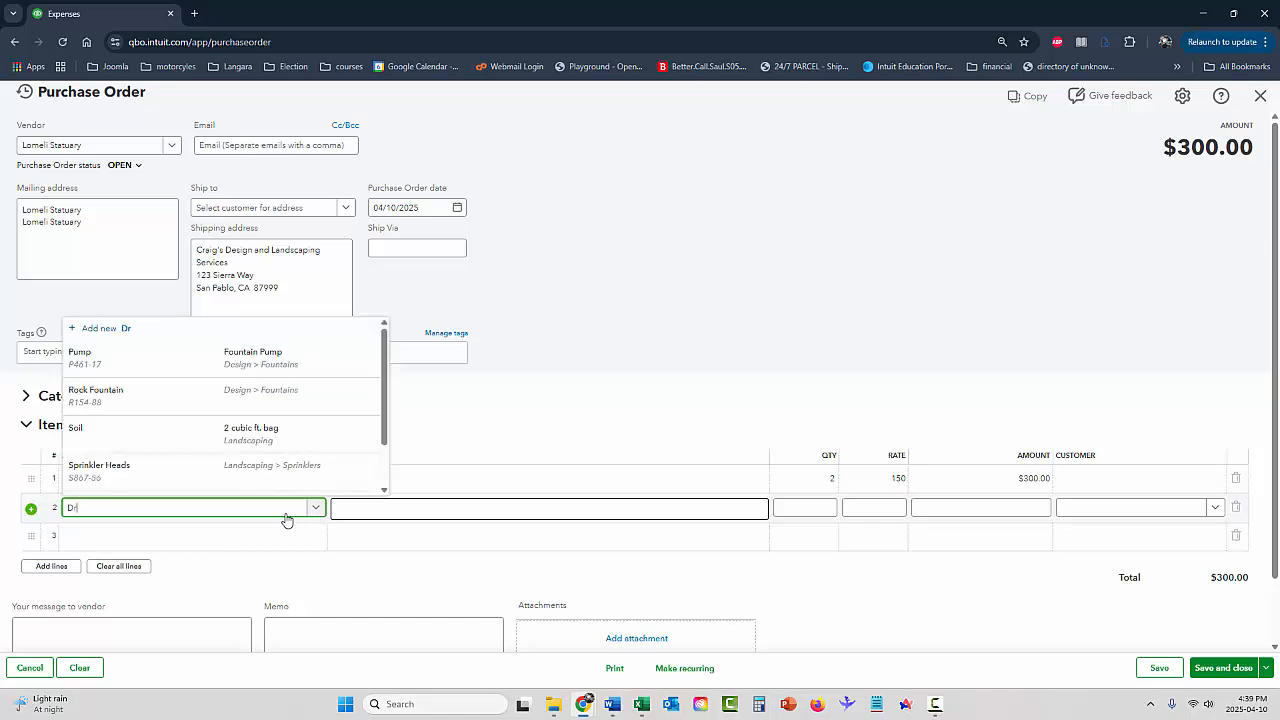
key(Tab)
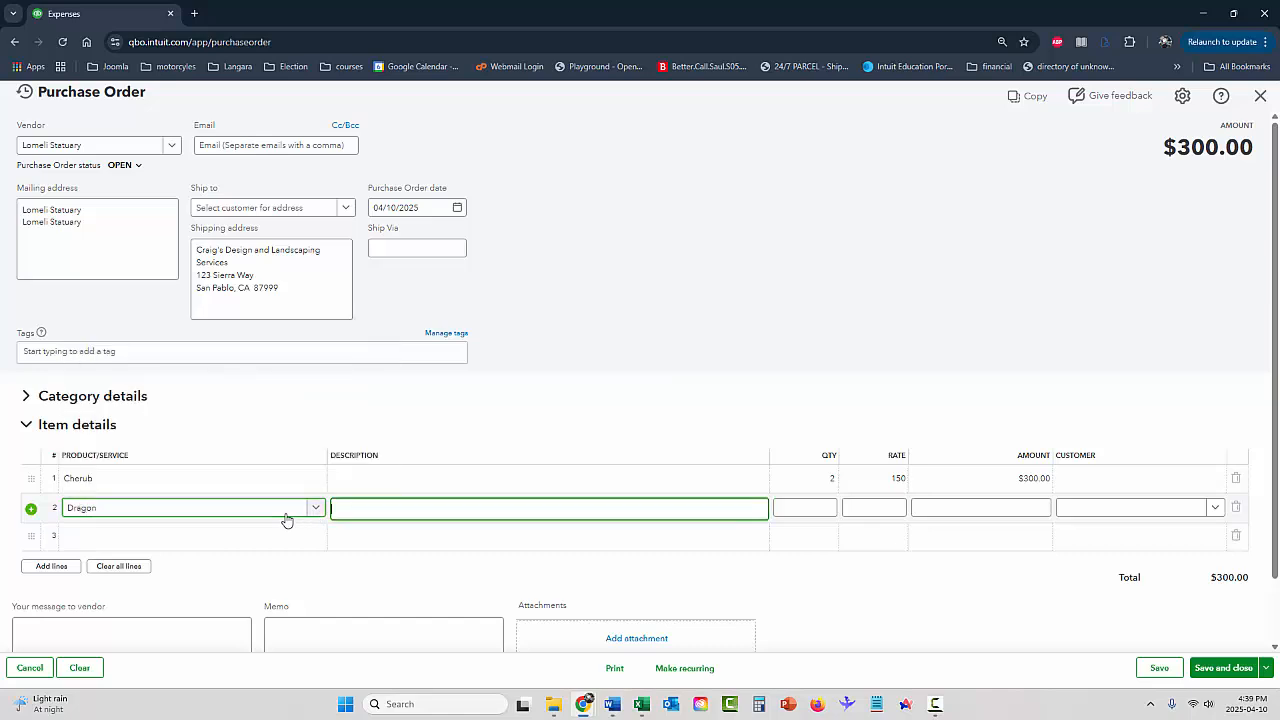
click(320, 512)
click(130, 531)
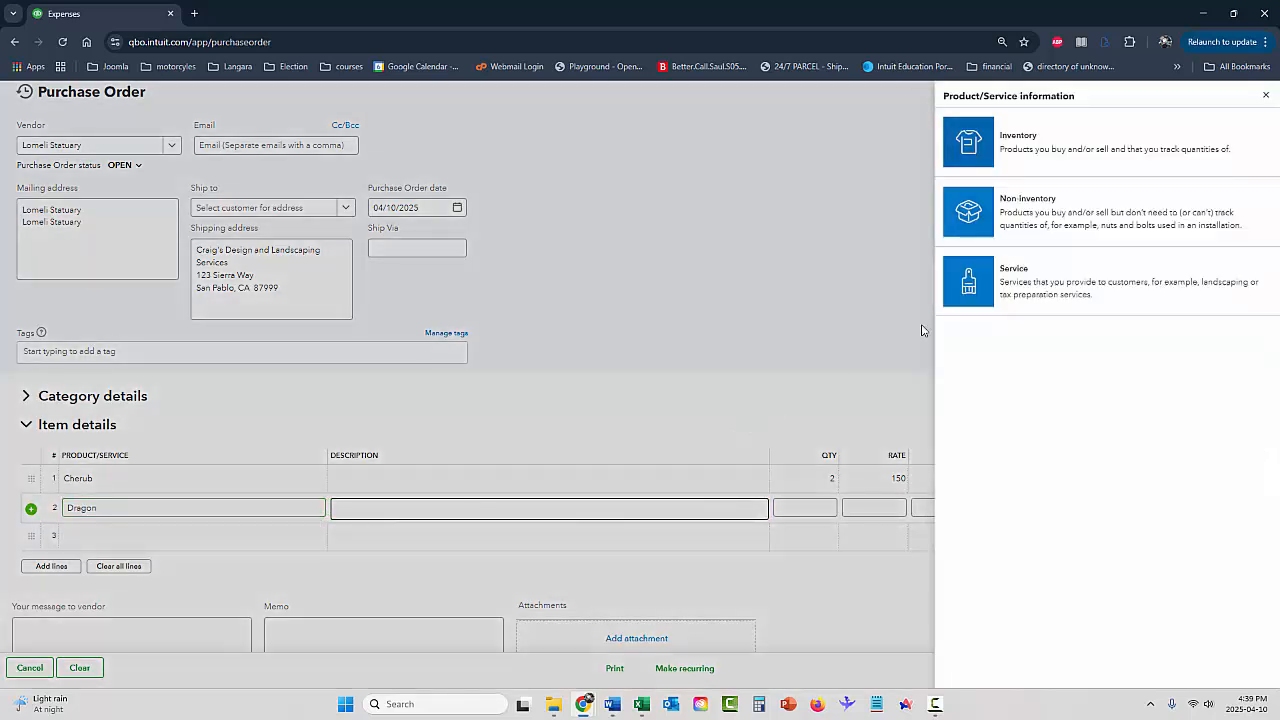
click(1068, 157)
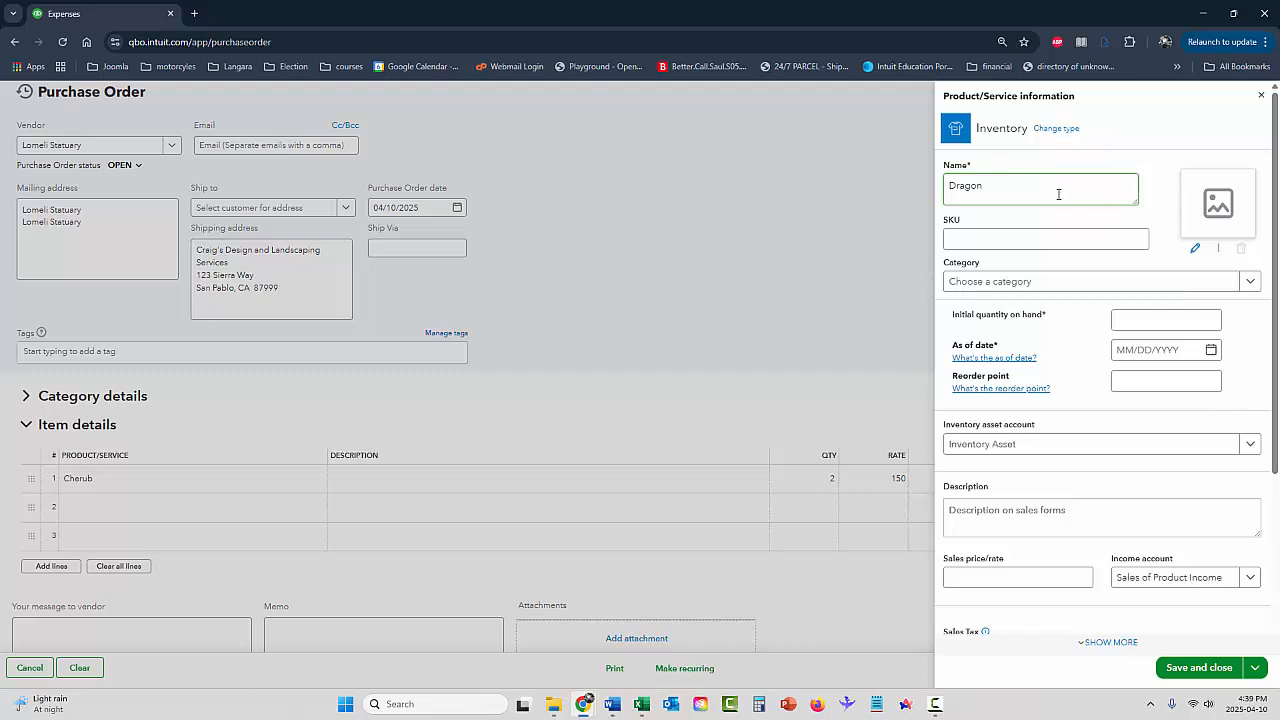
Assign Dragon to the Statues category with an initial quantity of 0 as of 04/08/2025, leaving the reorder point blank.
click(1046, 283)
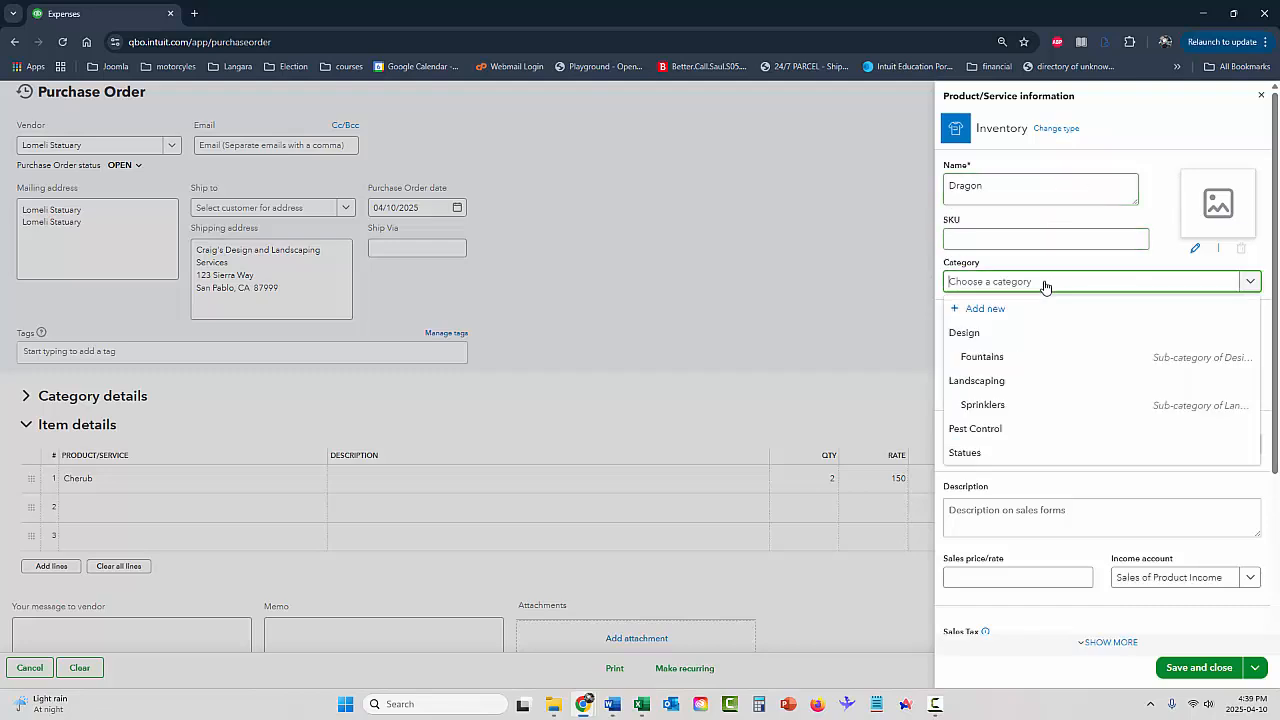
click(985, 455)
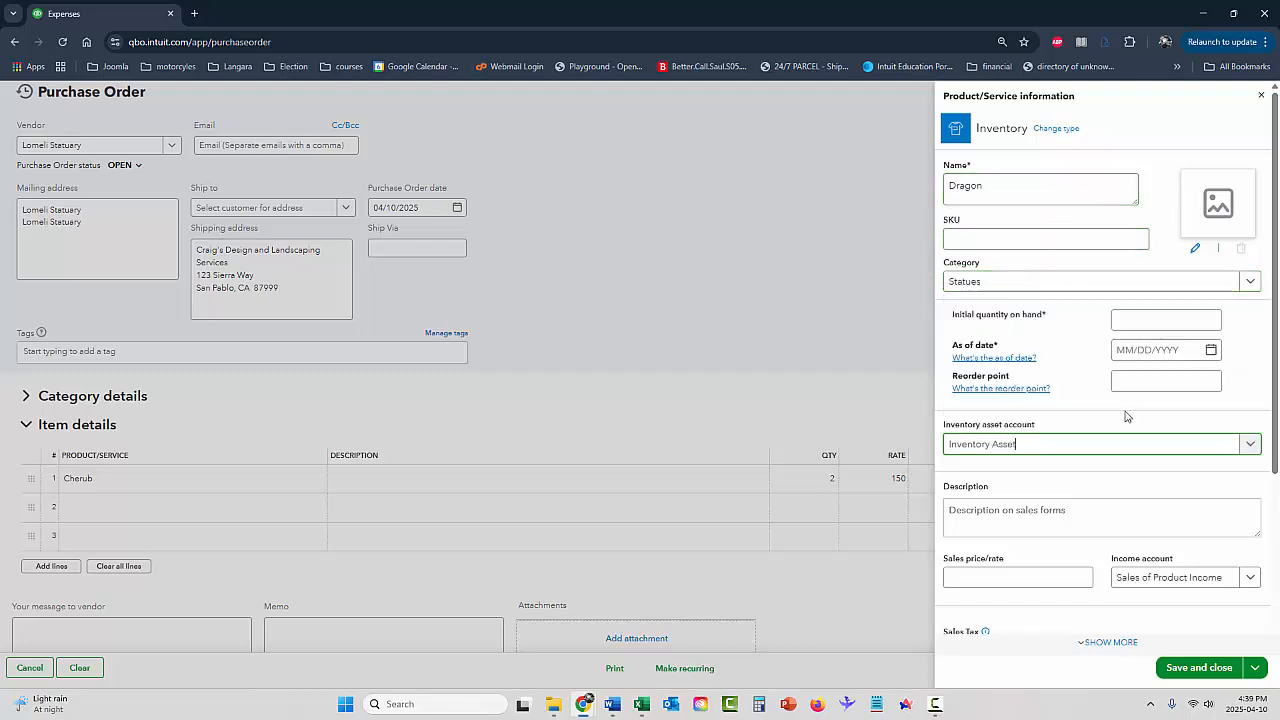
click(1159, 325)
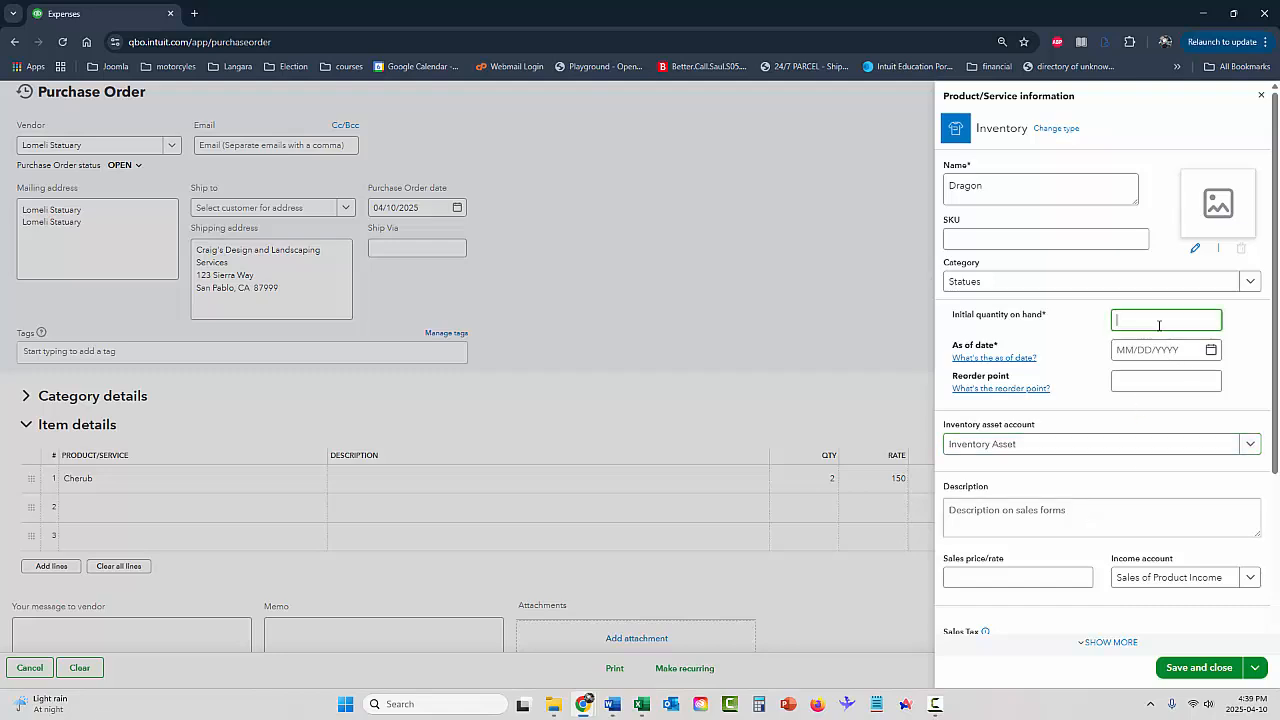
text(0)
key(Tab)
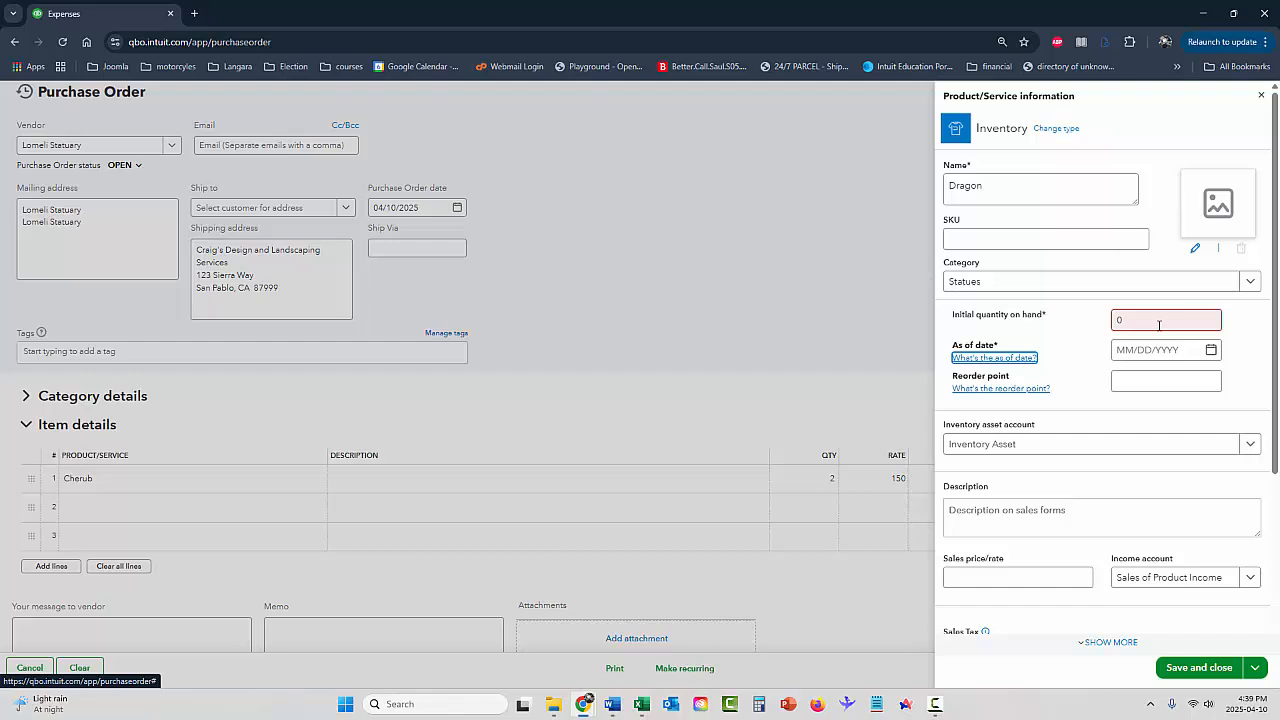
click(1211, 350)
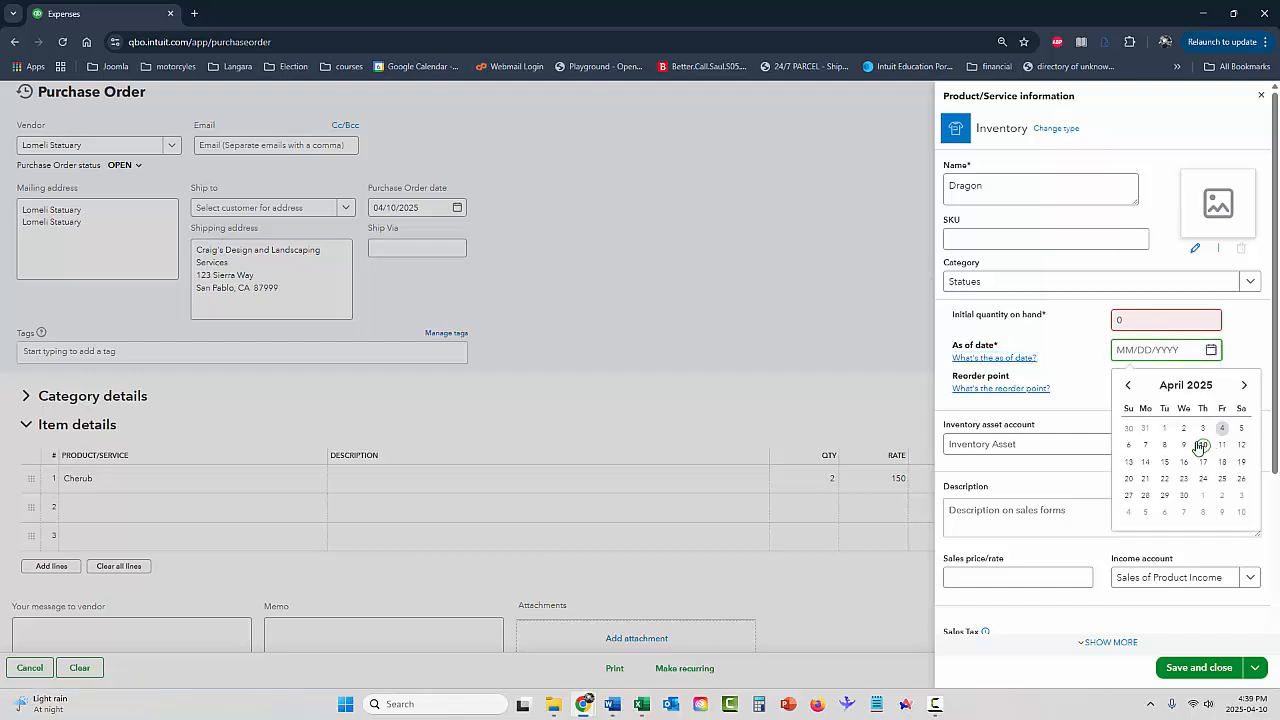
click(1164, 447)
click(1184, 382)
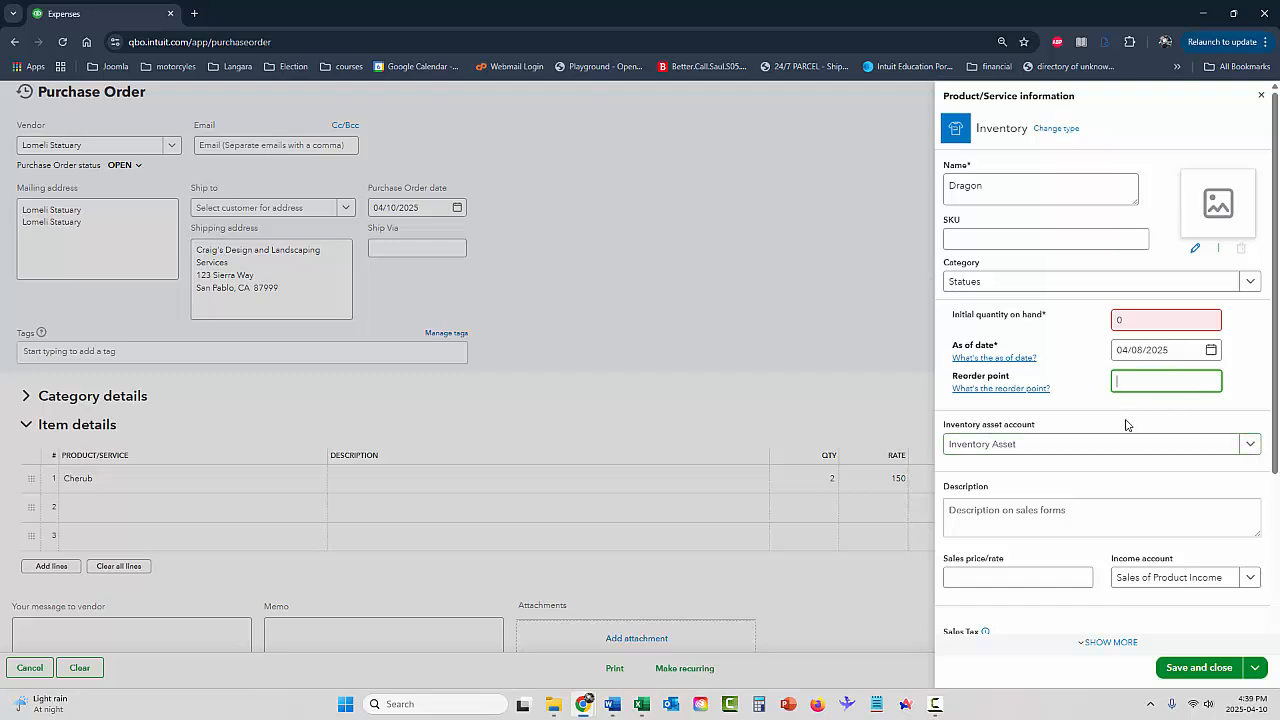
Give Dragon a sales price of 400 and a cost of 200, and save the new product.
scroll(1100, 450, down, 1)
click(1058, 512)
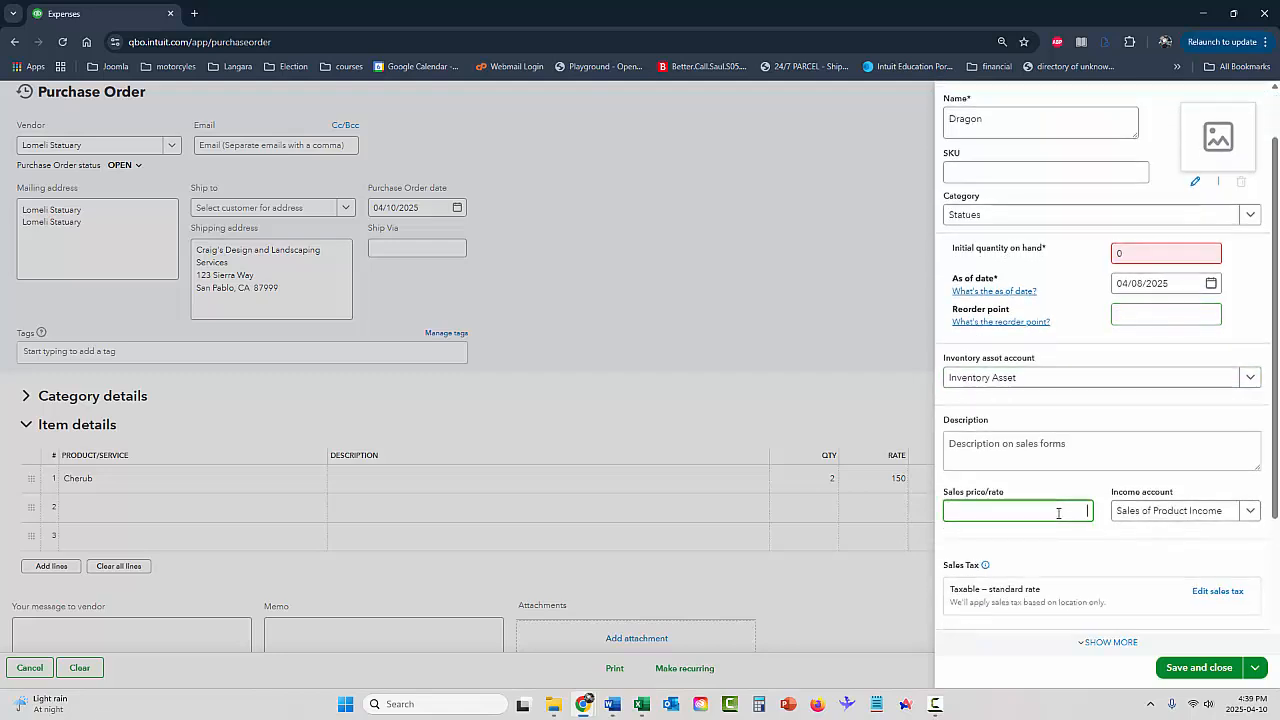
text(400)
key(Tab)
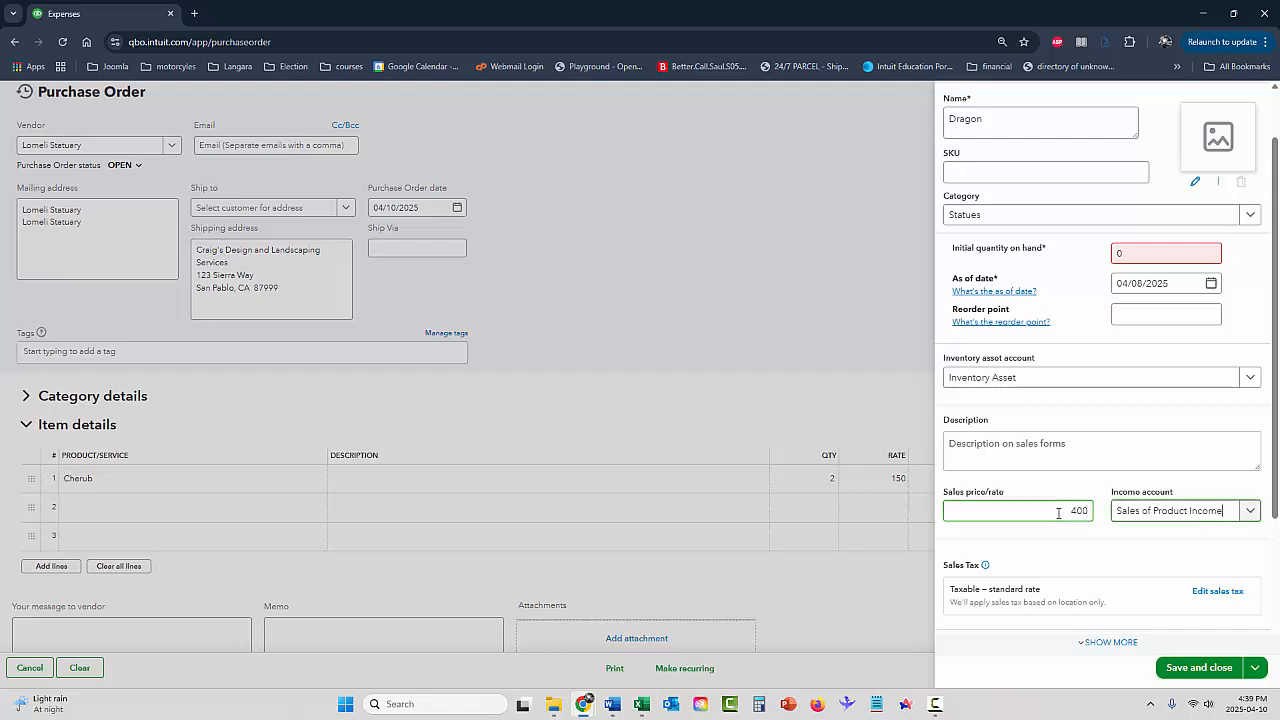
scroll(1070, 510, down, 3)
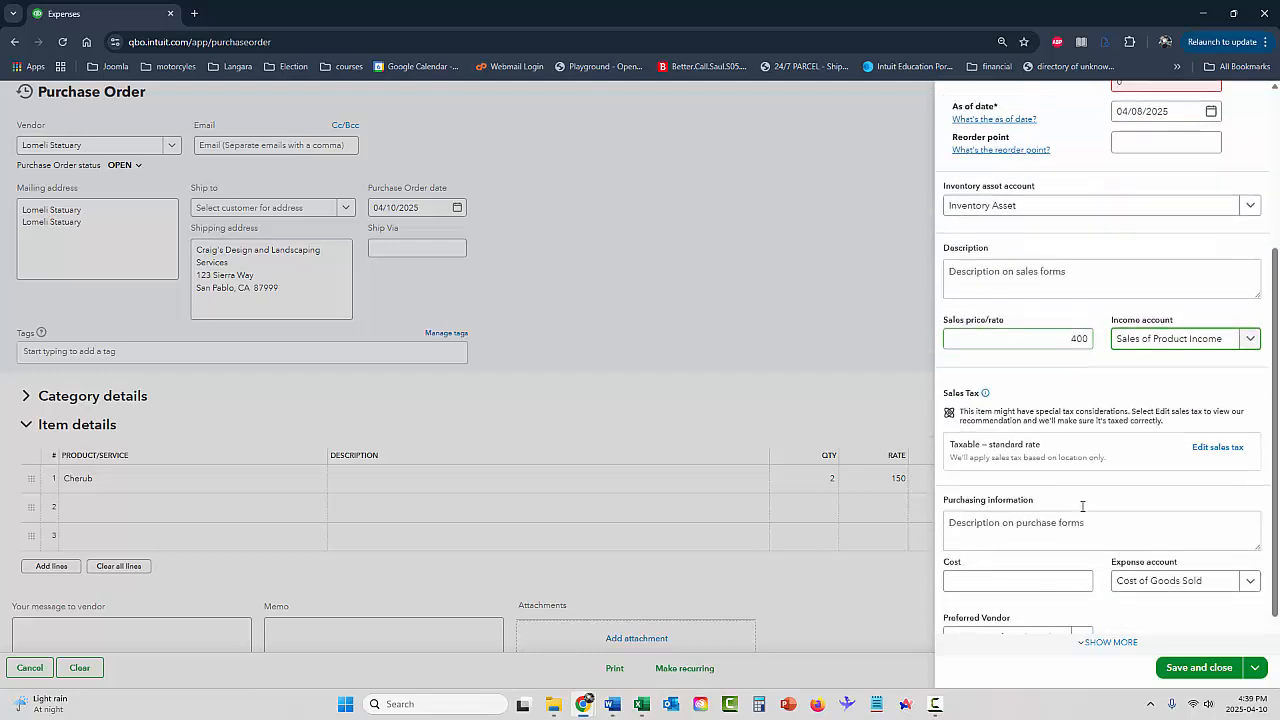
click(1061, 582)
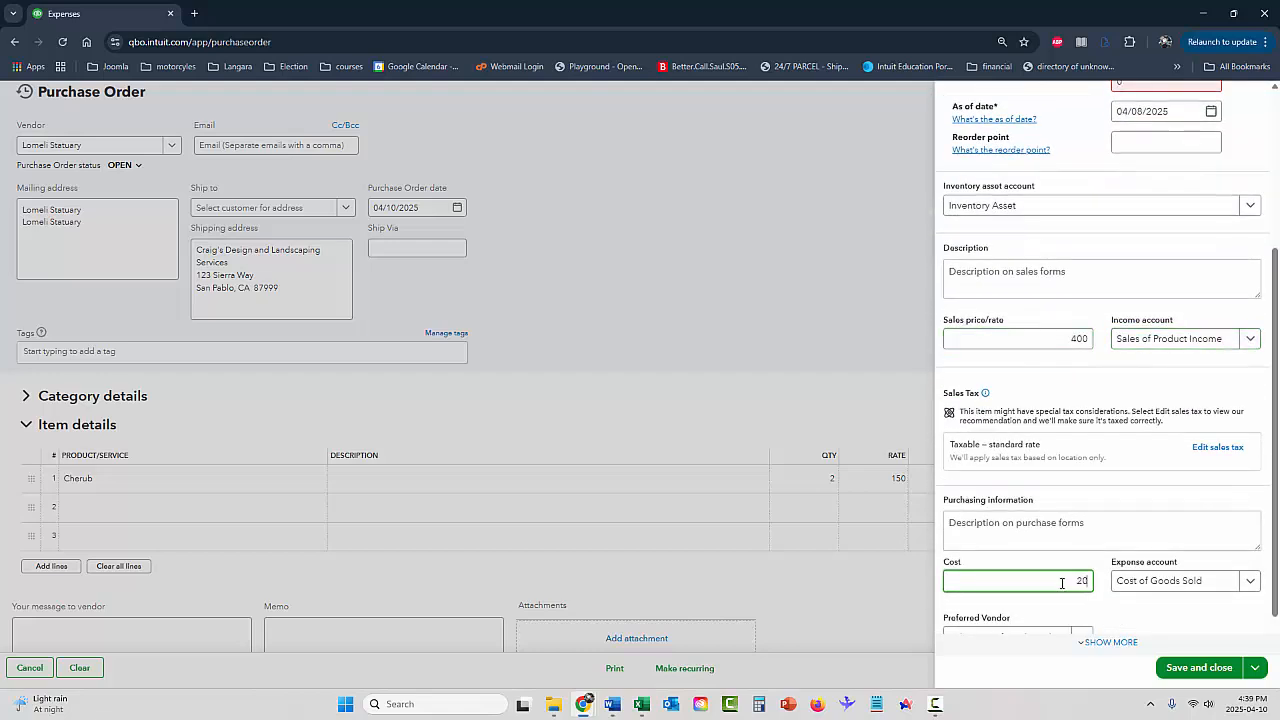
text(200)
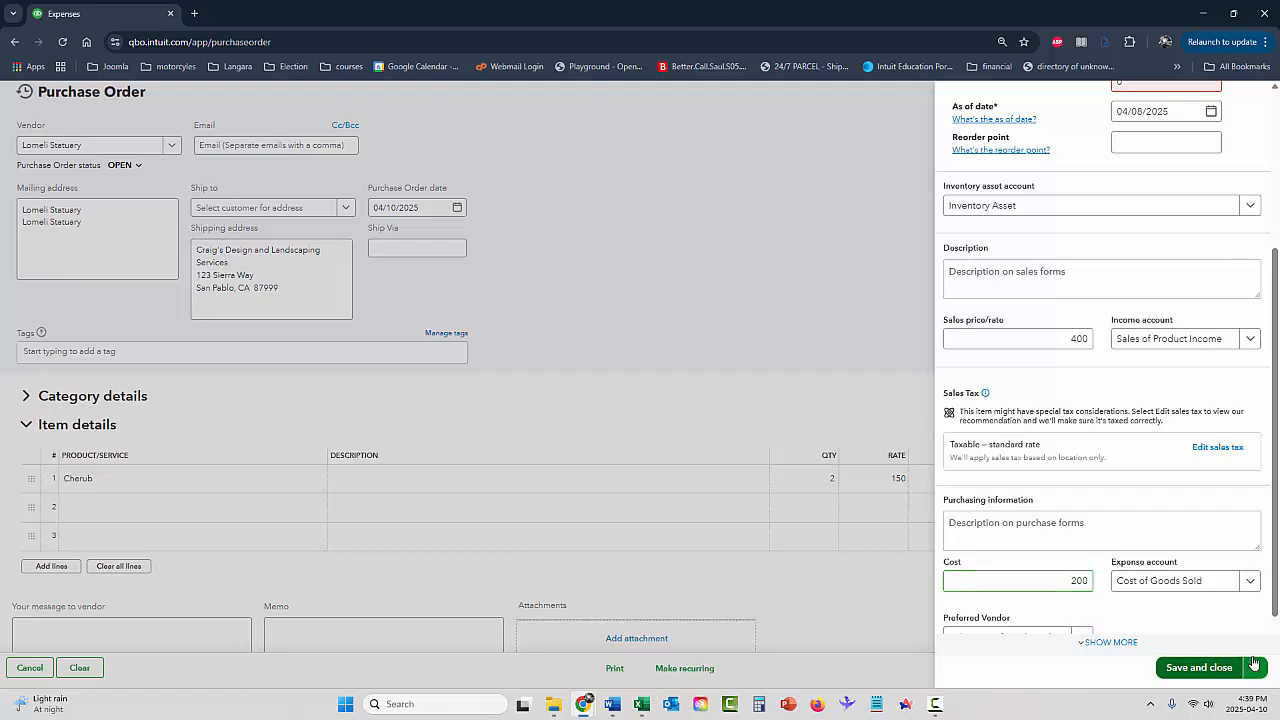
click(1199, 667)
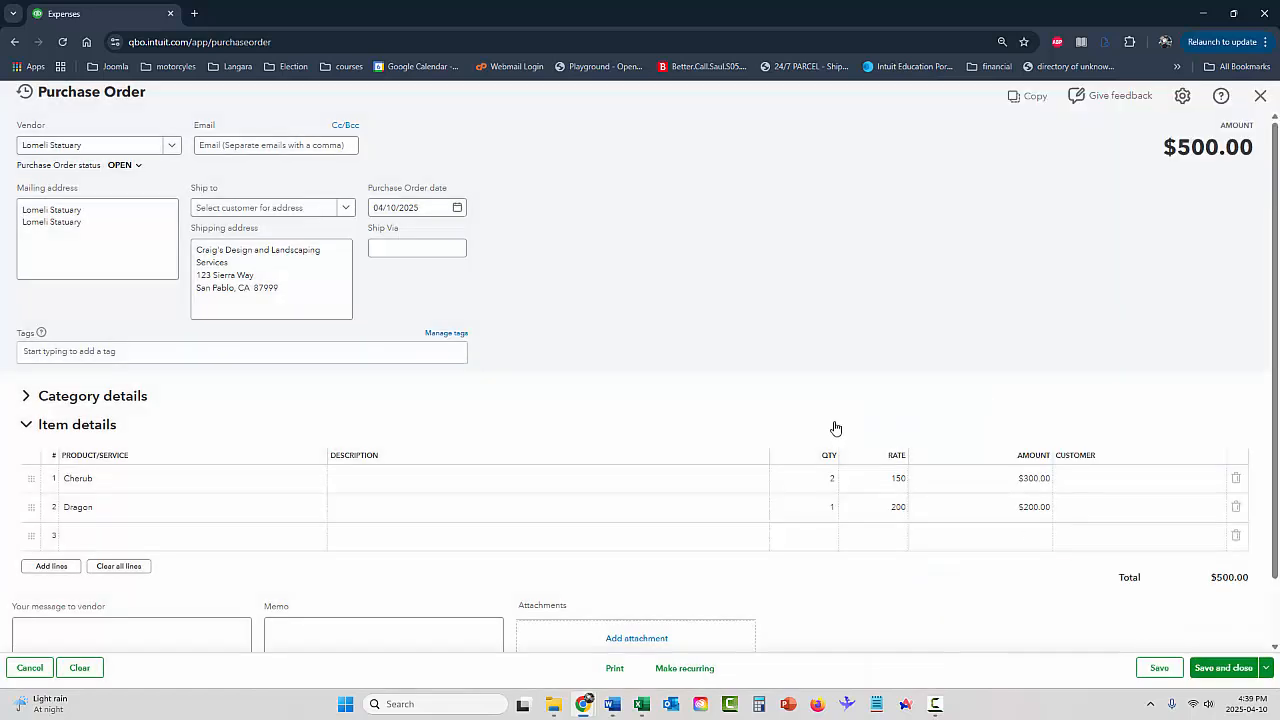
Set the Dragon line's quantity to 2 on the purchase order.
click(832, 509)
text(2)
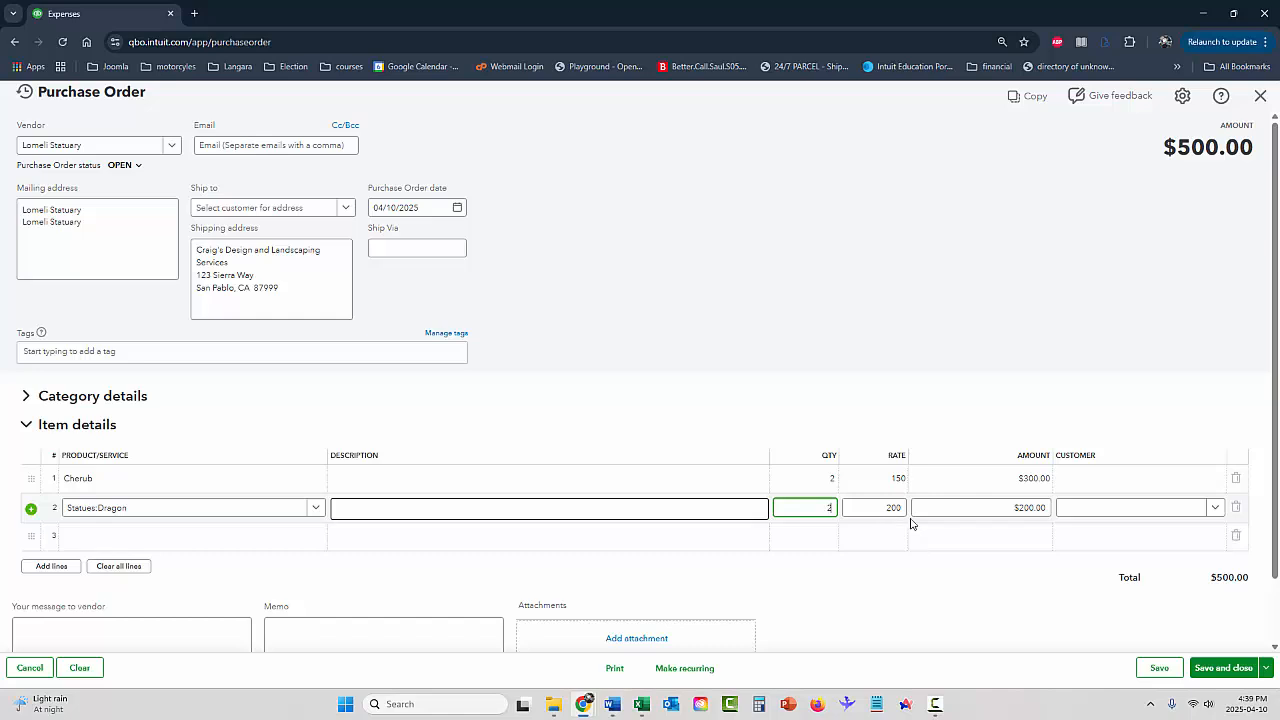
key(Tab)
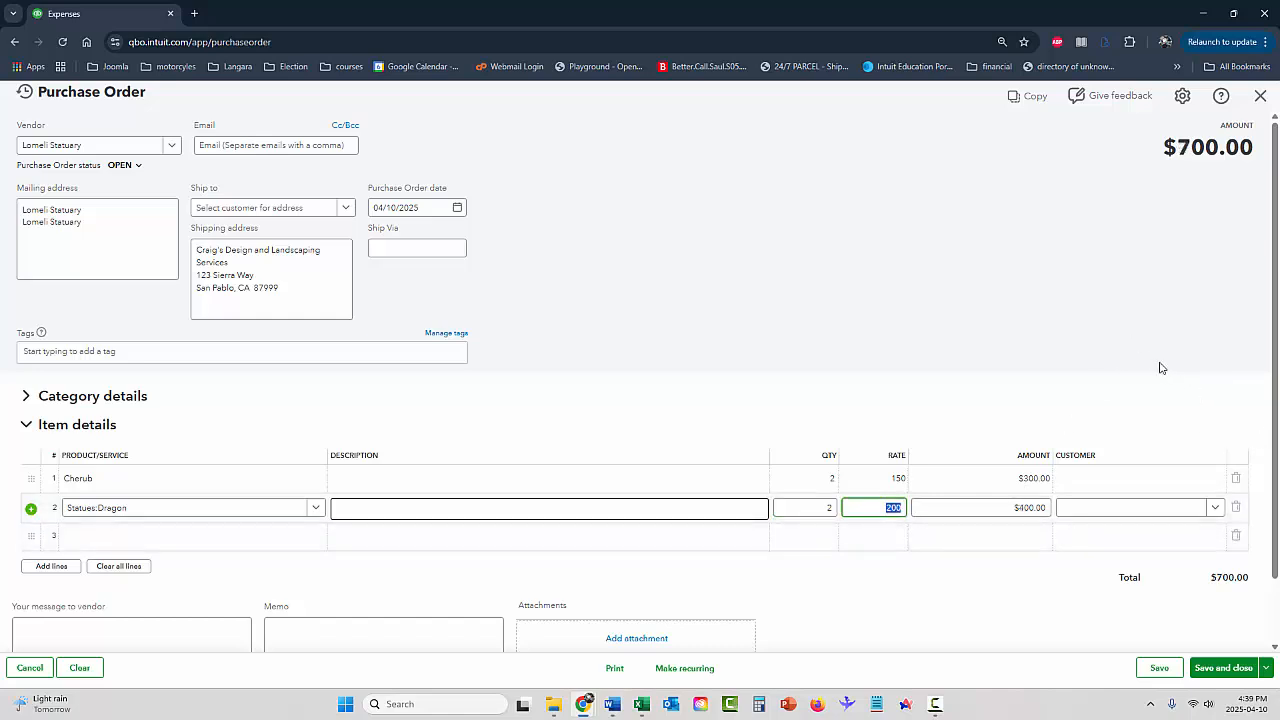
Save and close the Lomeli Statuary purchase order, and start a new bill from the expense transactions.
drag(1274, 356, 1274, 304)
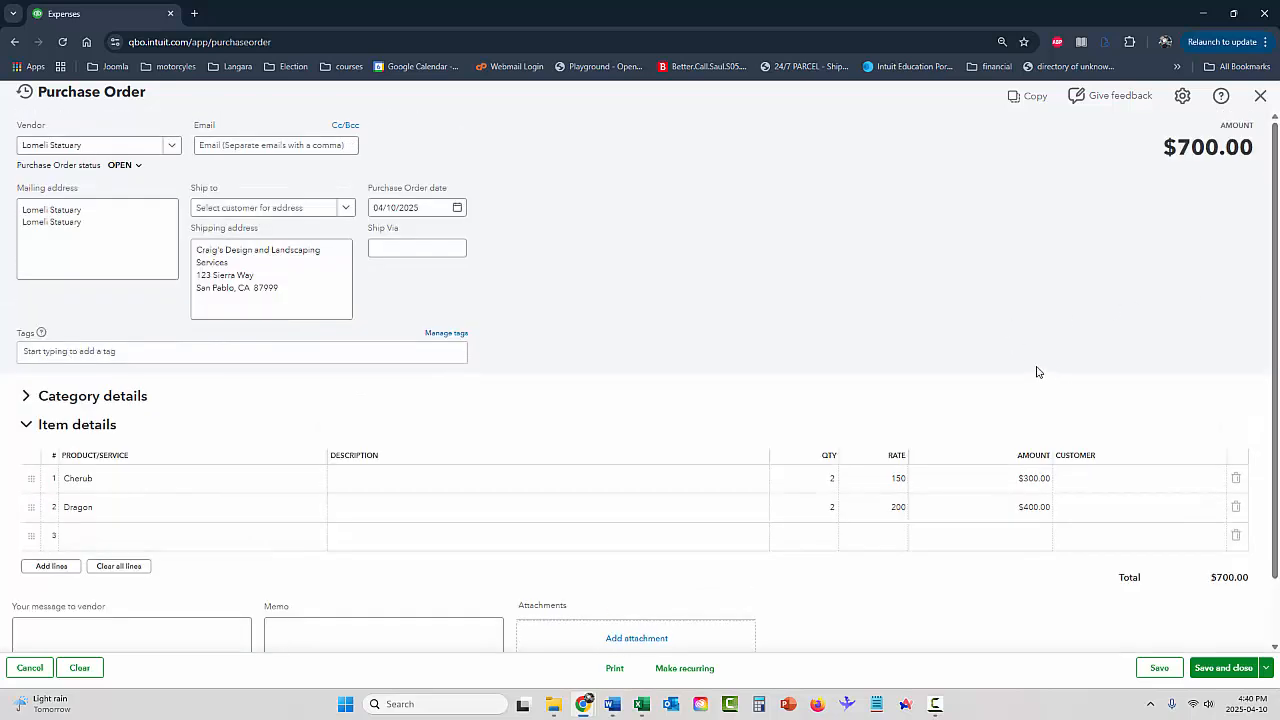
click(1224, 668)
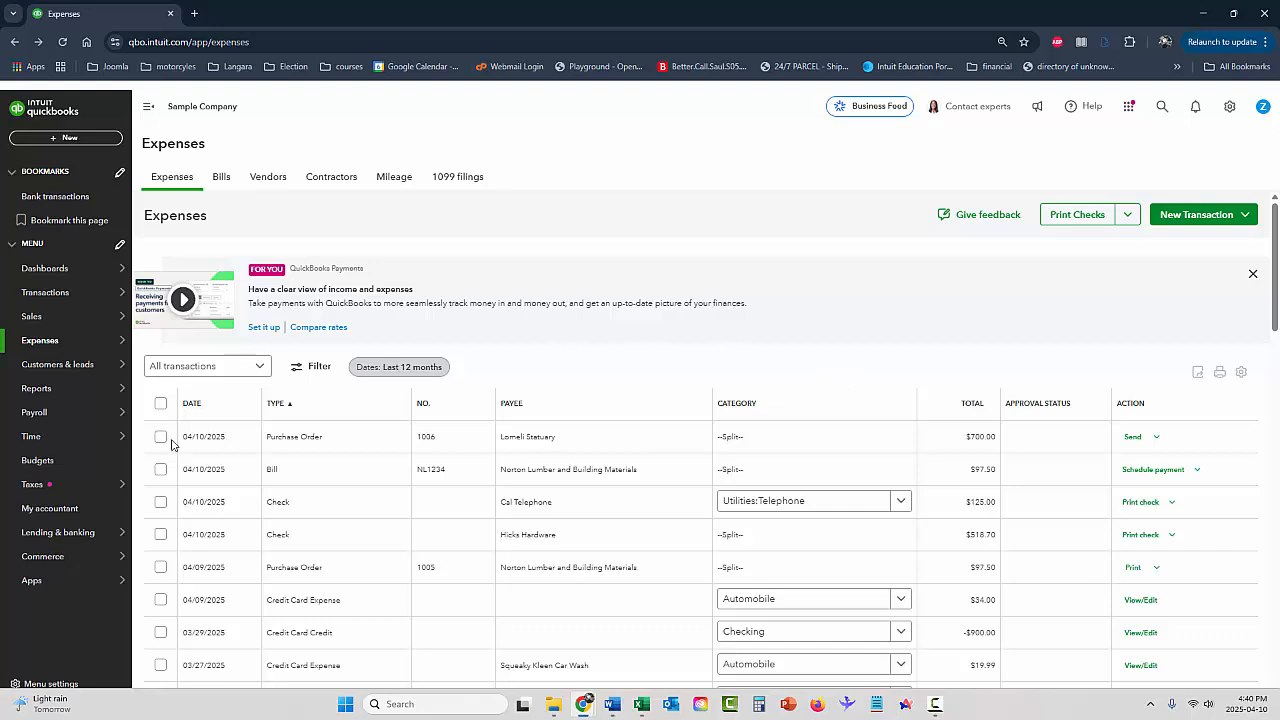
mouse_move(35, 345)
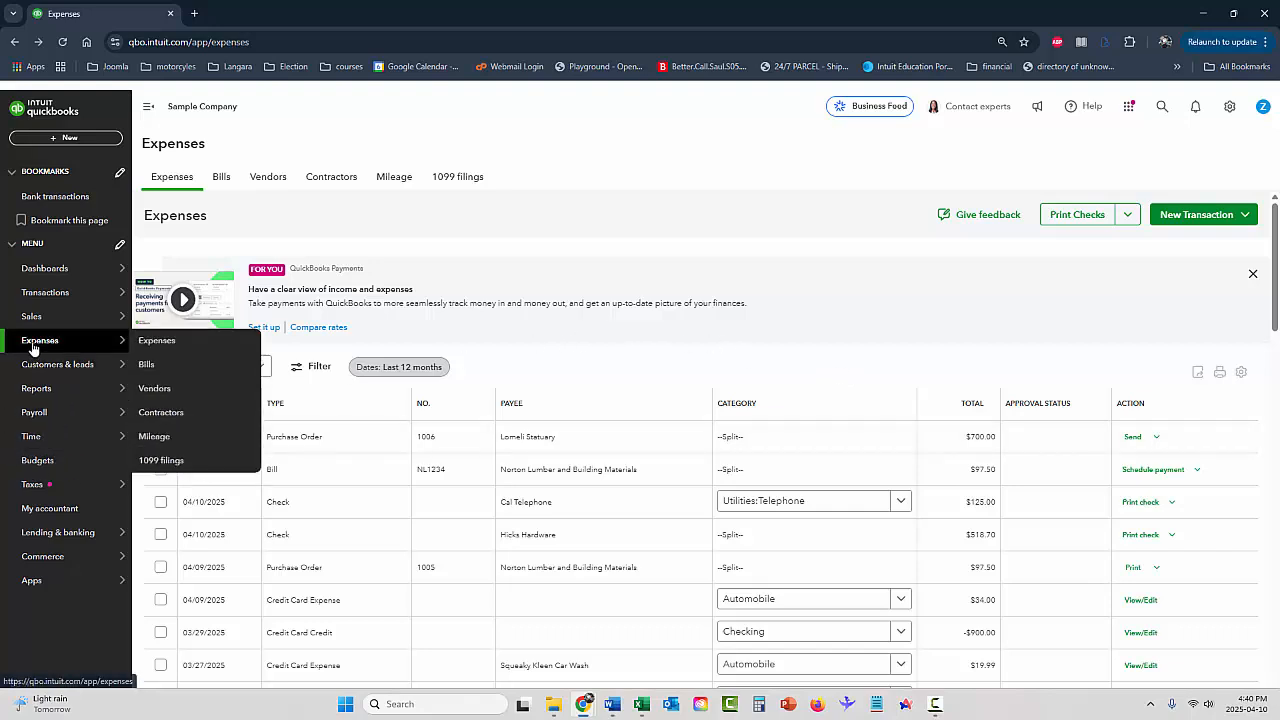
click(157, 341)
click(1200, 215)
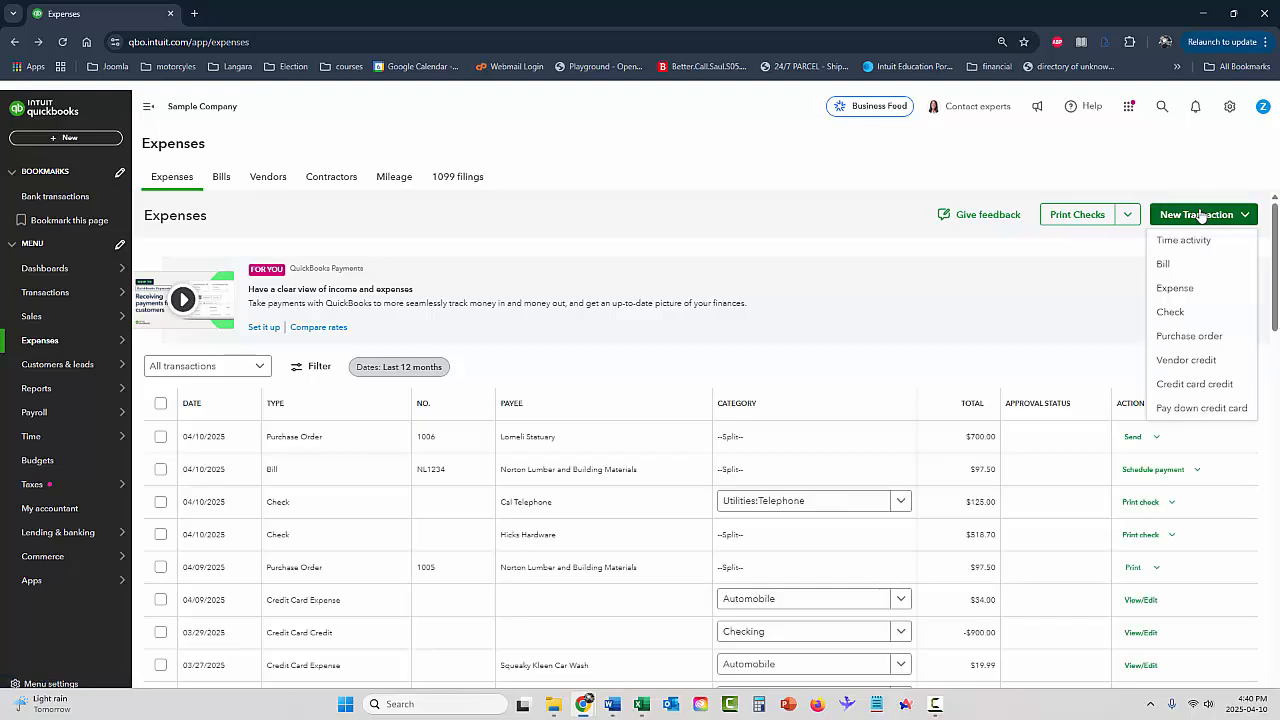
click(1164, 265)
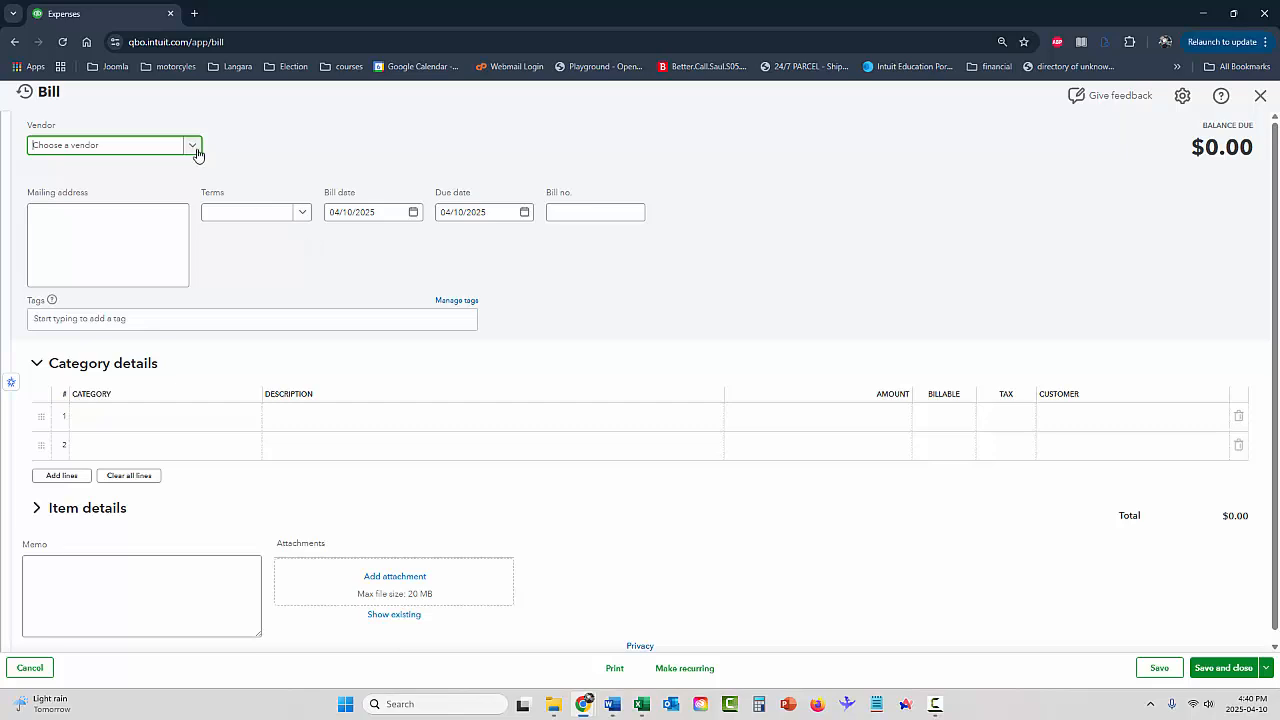
Choose Lomeli Statuary as the bill's vendor and add Purchase Order #1006 to the bill.
click(193, 147)
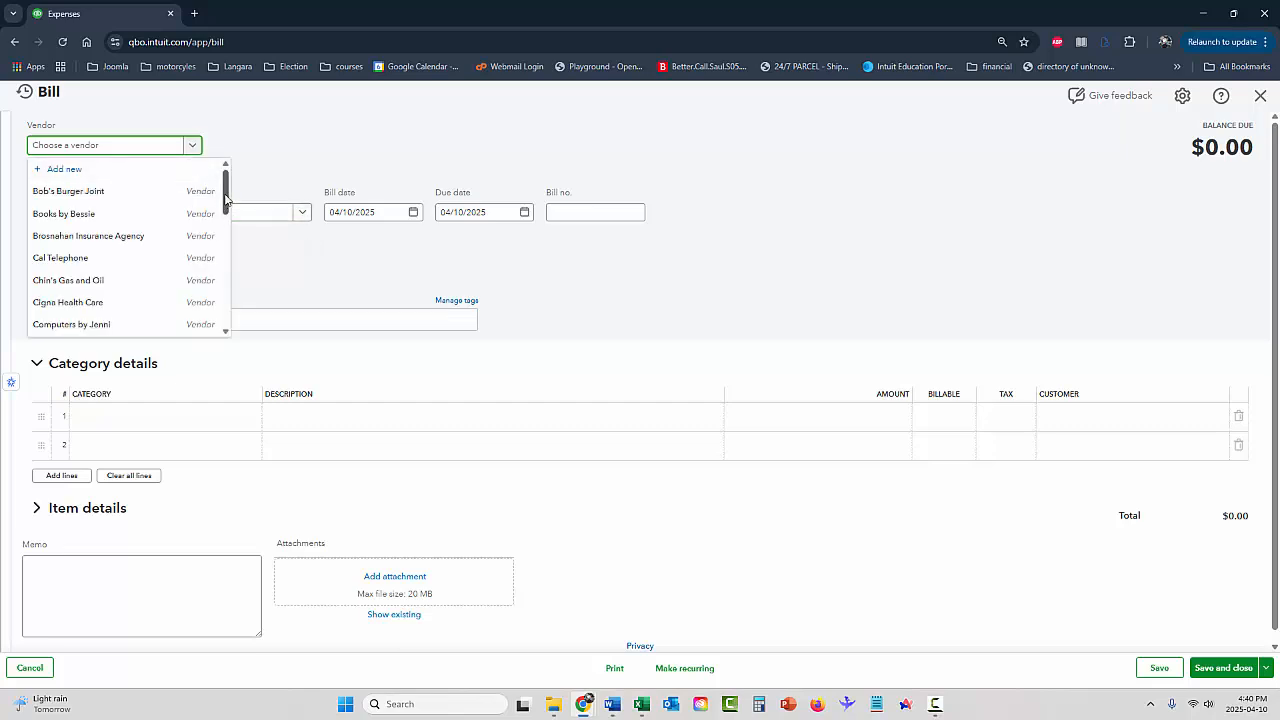
drag(226, 200, 225, 258)
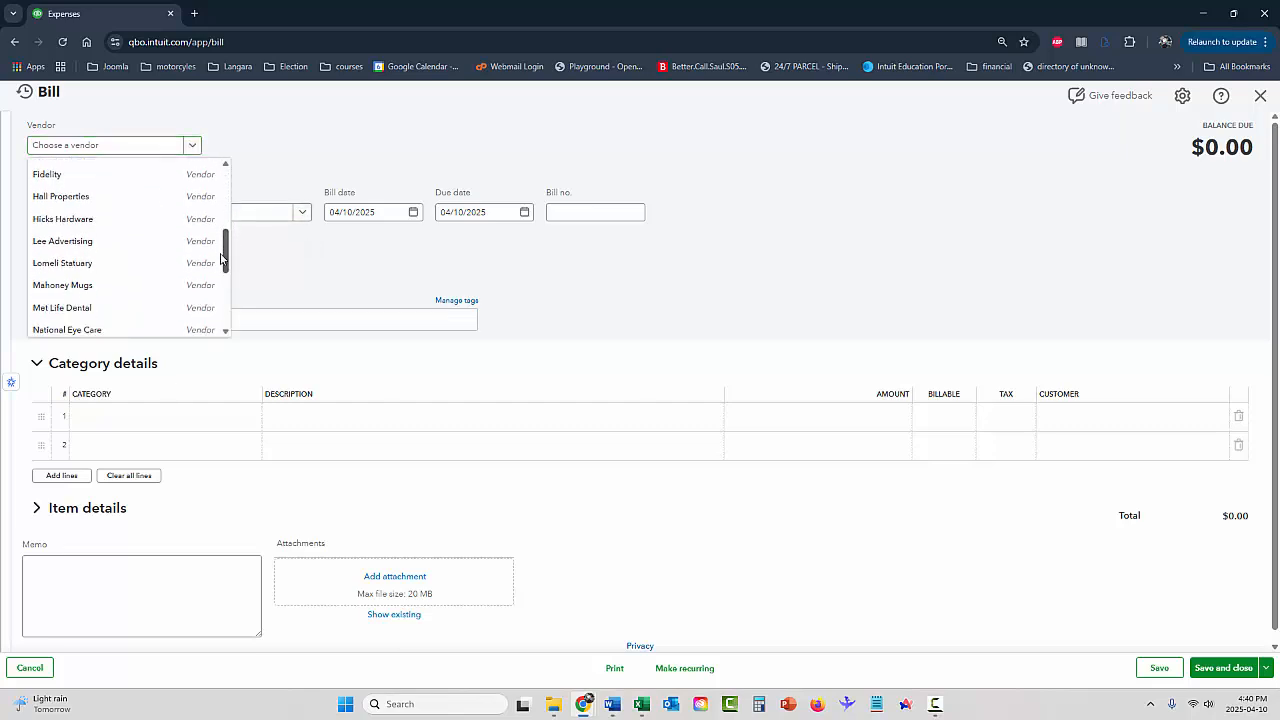
click(82, 263)
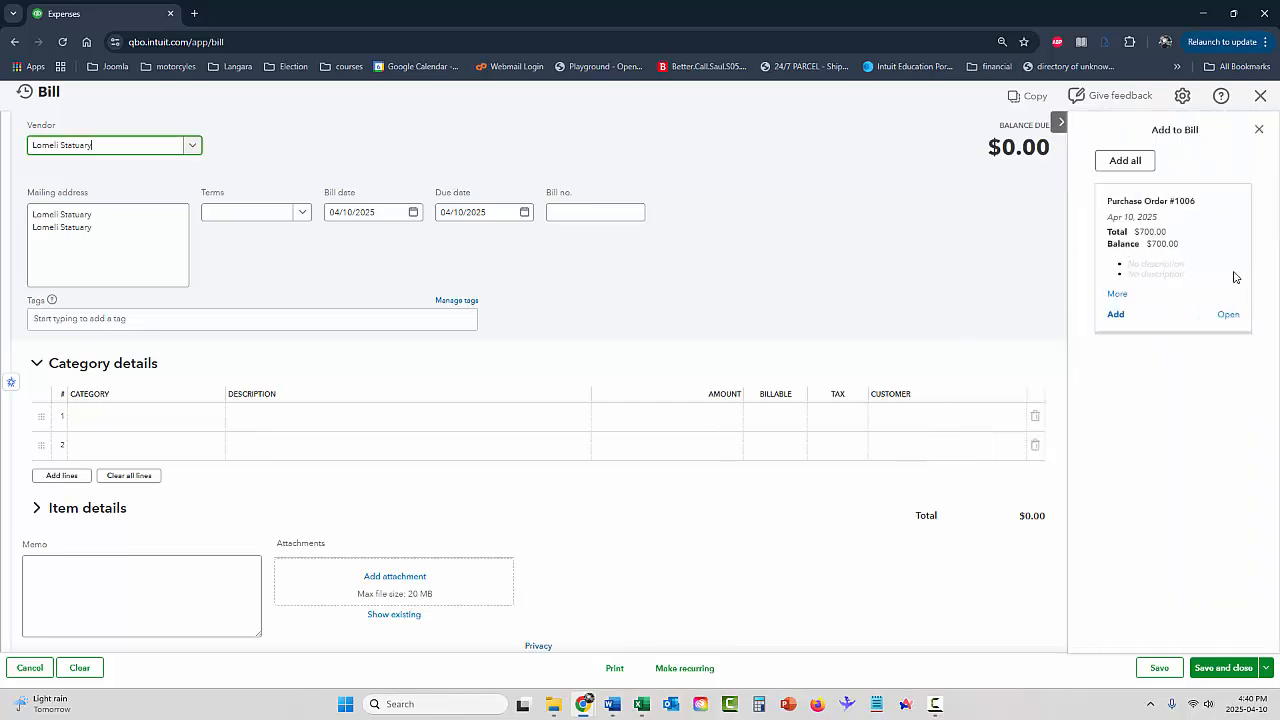
click(1116, 316)
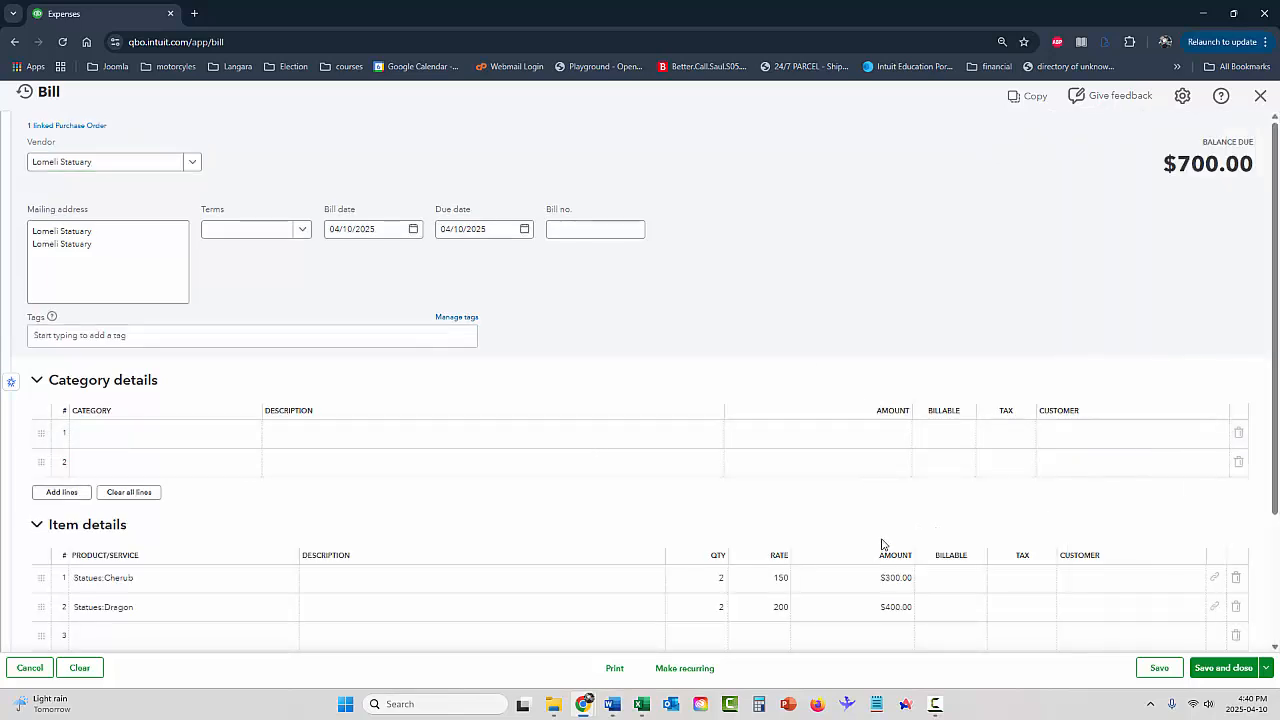
Set the Dragon line's quantity to 1 on the Lomeli Statuary bill, and save and close it.
click(720, 608)
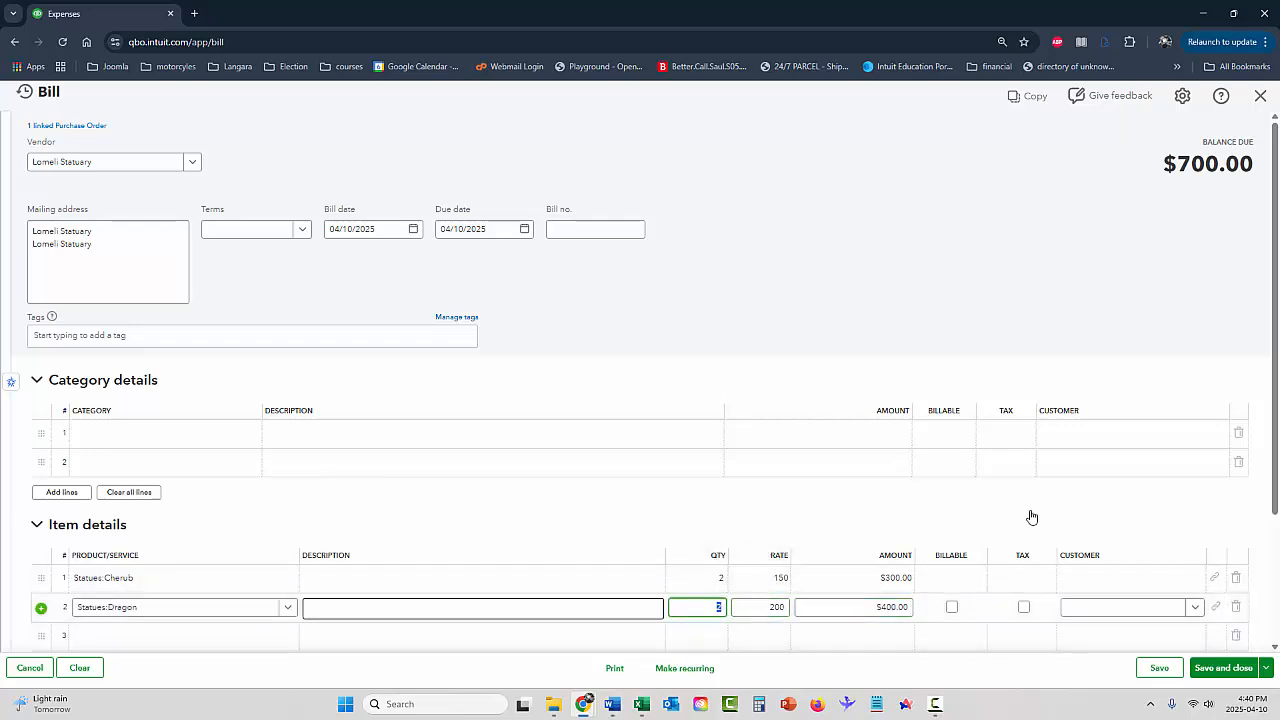
key(Tab)
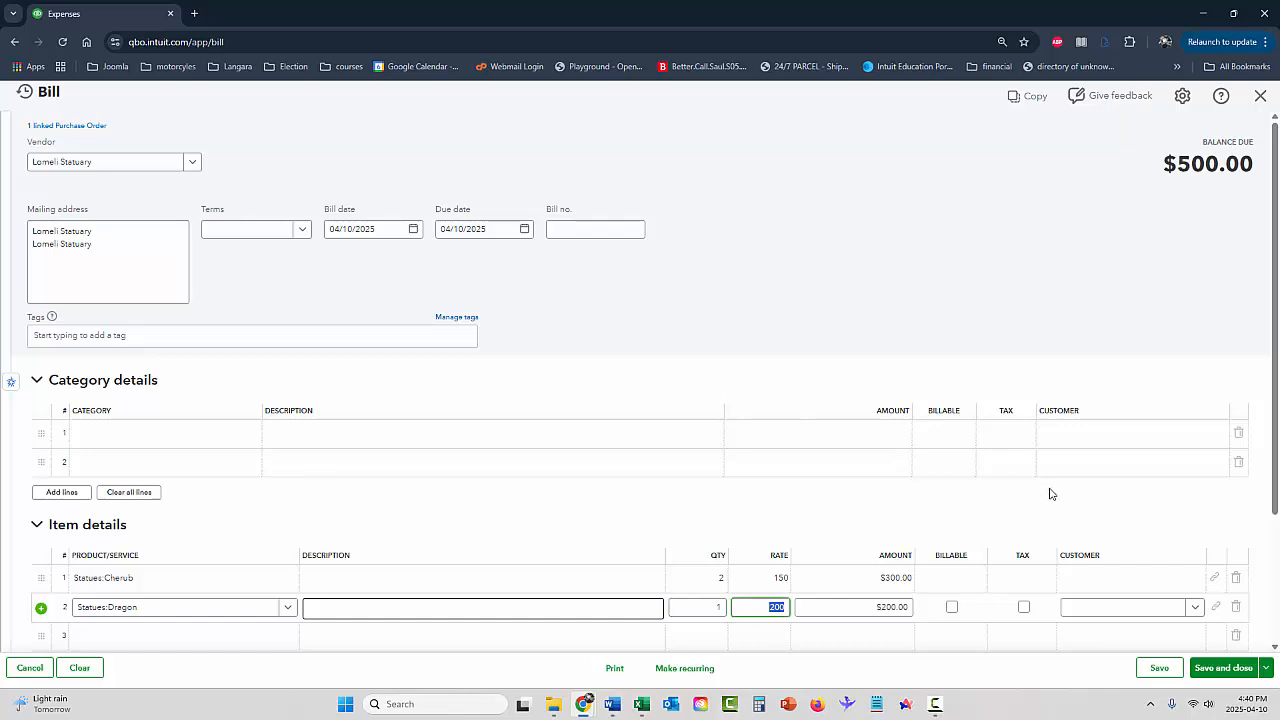
scroll(1159, 430, down, 1)
scroll(1159, 430, down, 1)
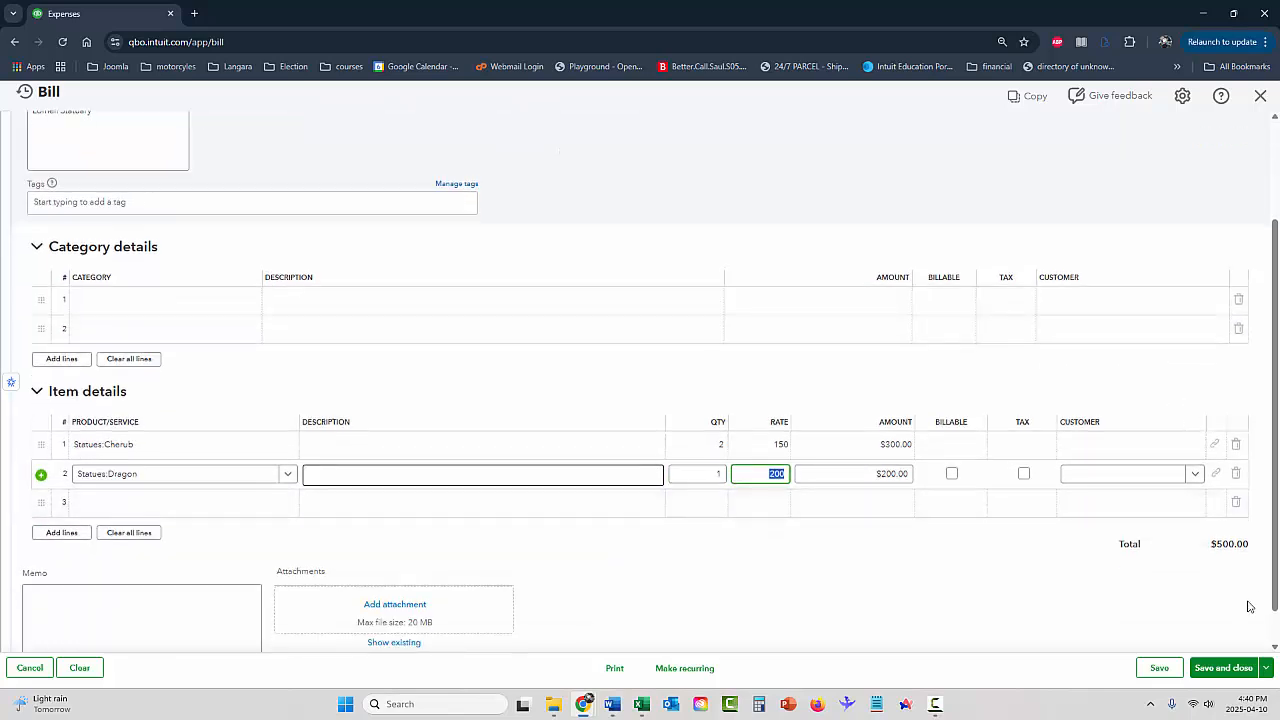
scroll(846, 331, up, 1)
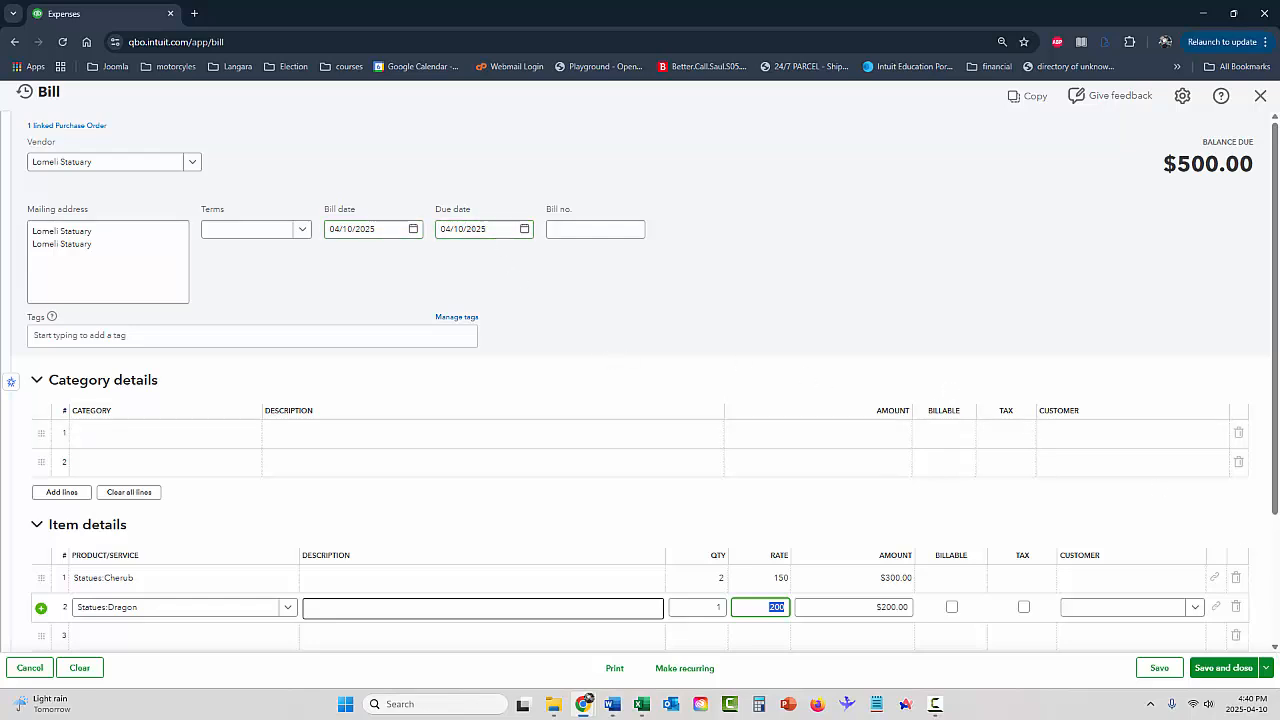
click(1222, 668)
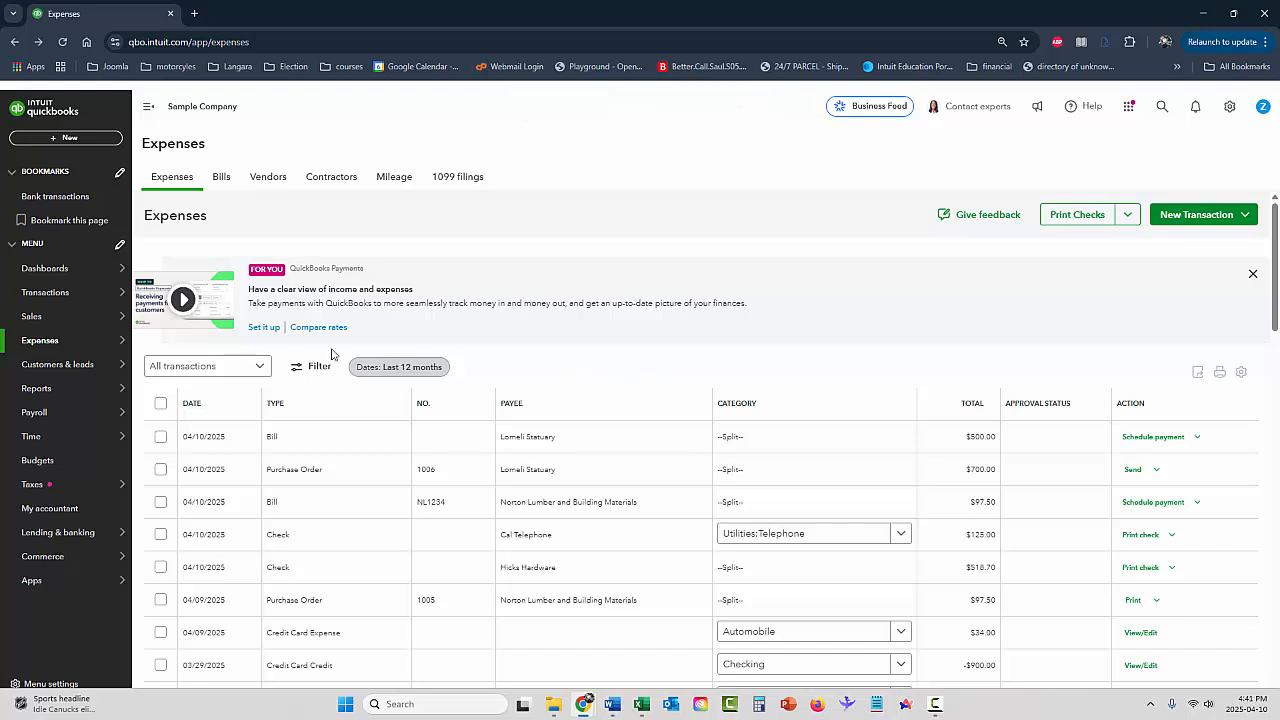
Open the Bills list, dismiss the AI-powered bill creation pop-up, and start creating a new bill.
mouse_move(58, 343)
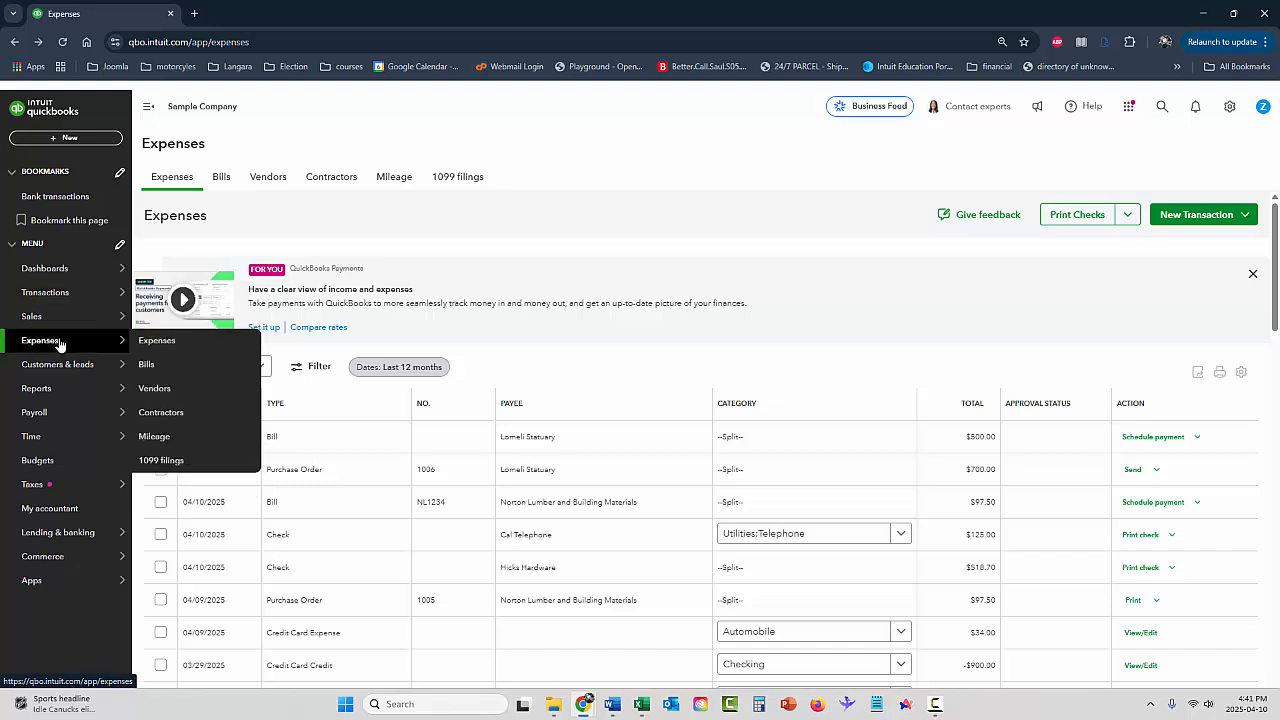
click(148, 365)
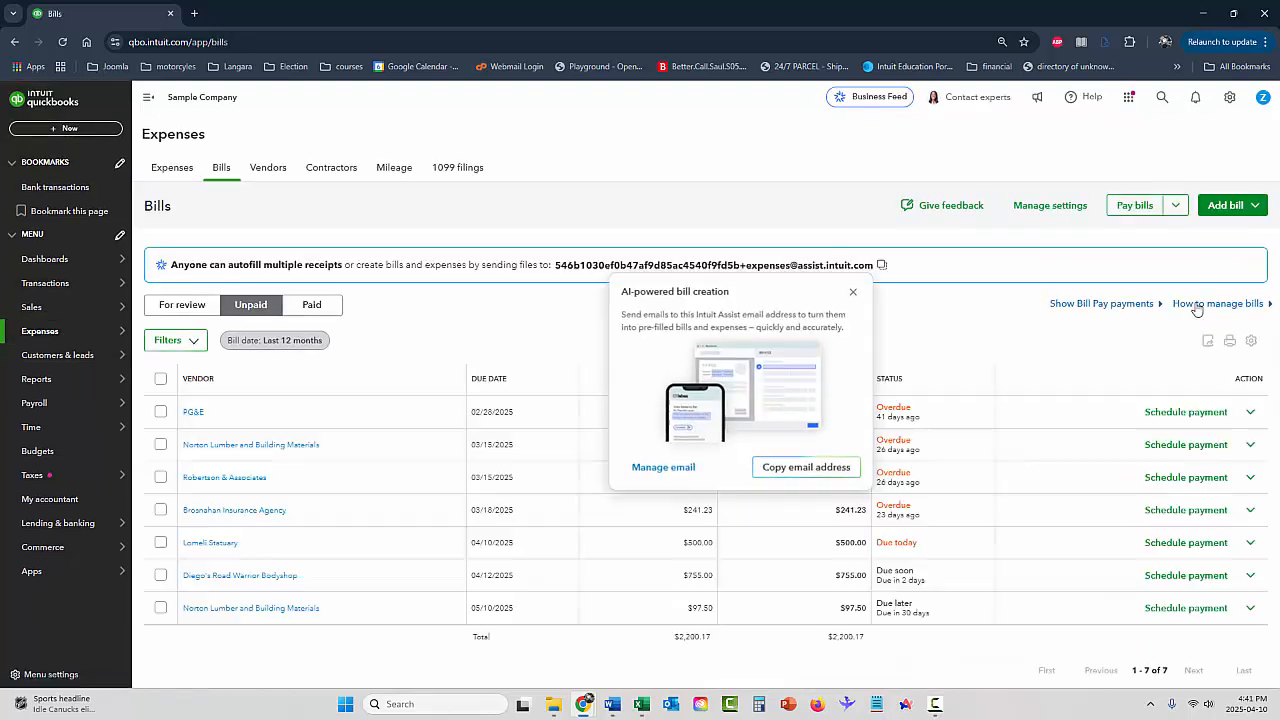
click(853, 292)
click(1231, 205)
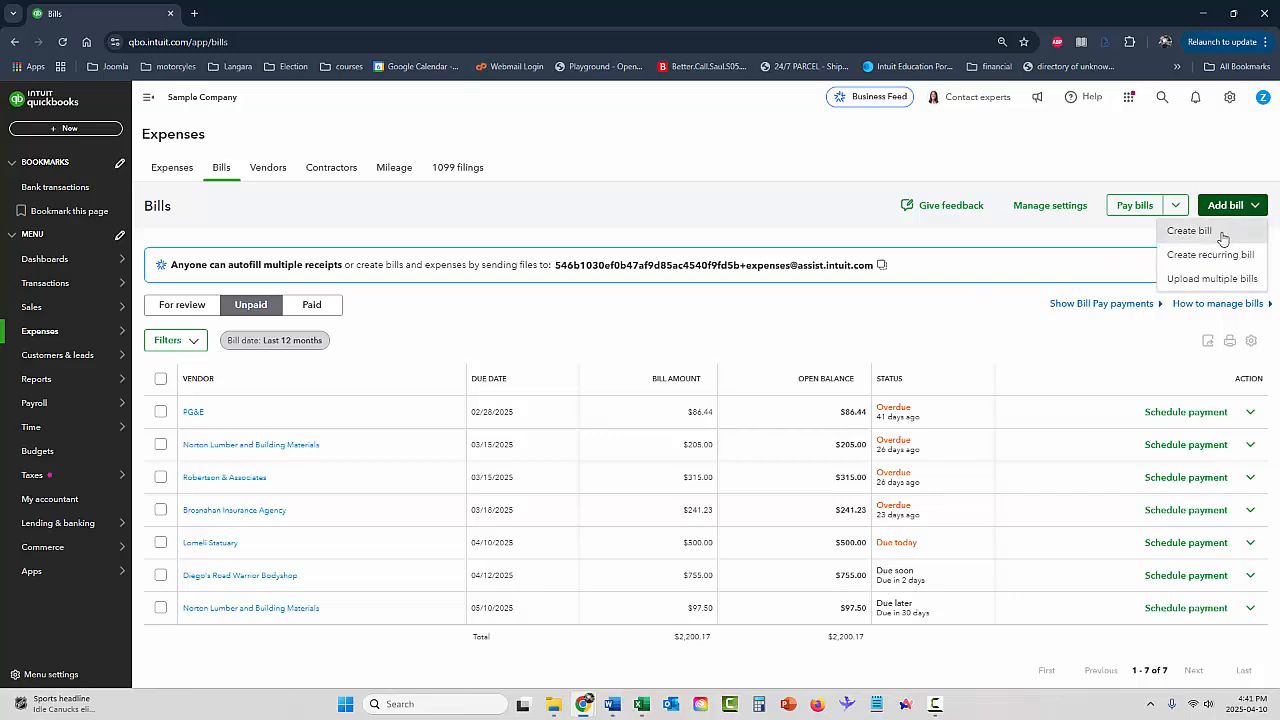
click(1151, 233)
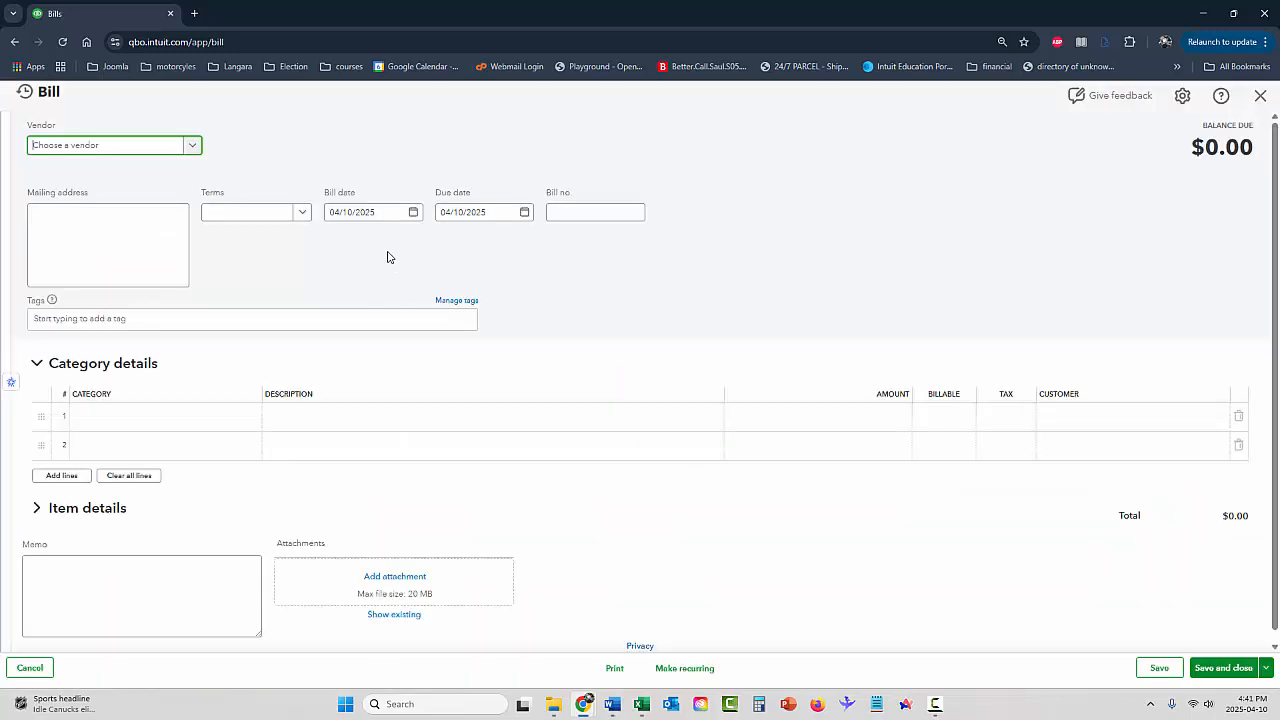
Choose Lomeli Statuary on the new bill to check its open purchase order, and leave without saving.
click(190, 146)
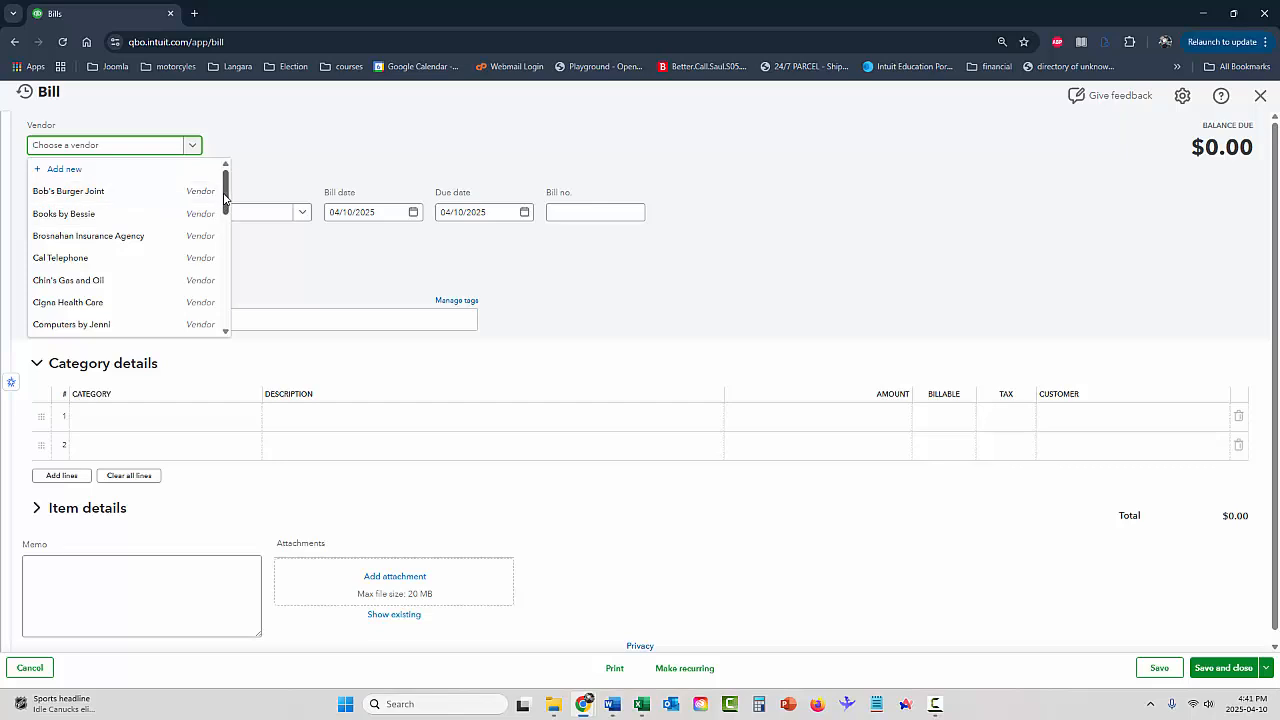
drag(225, 206, 206, 254)
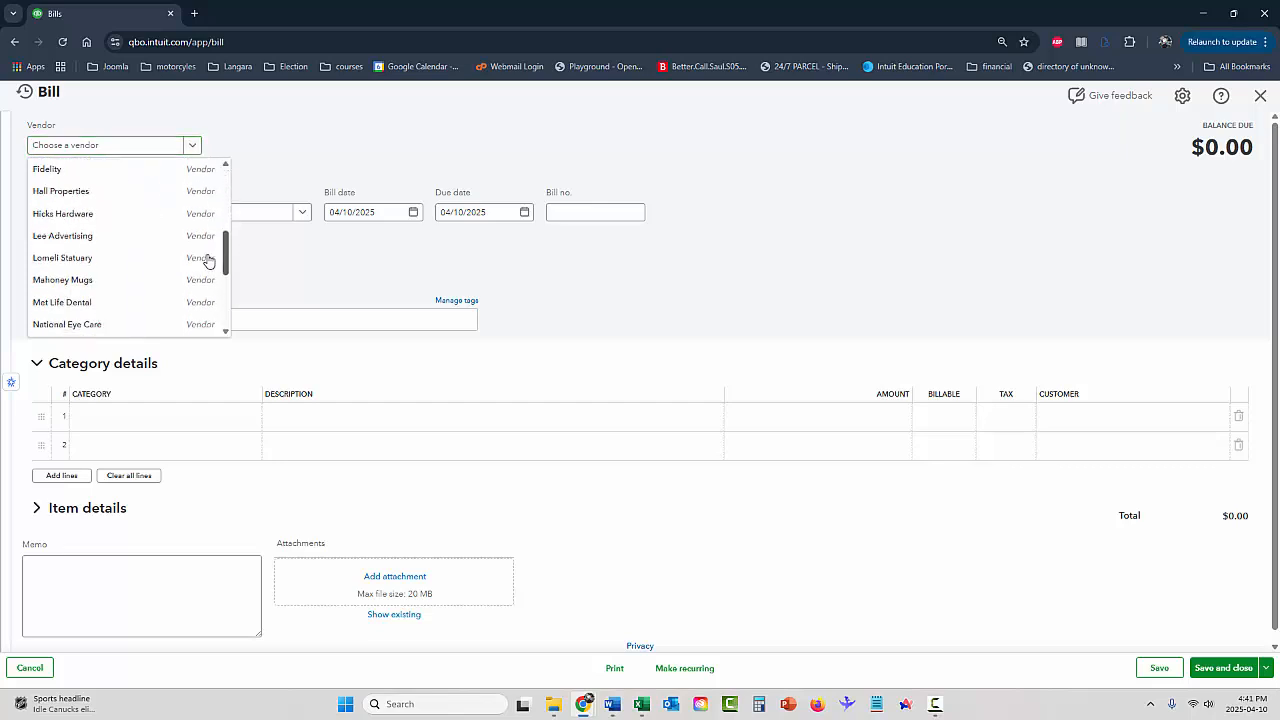
click(94, 258)
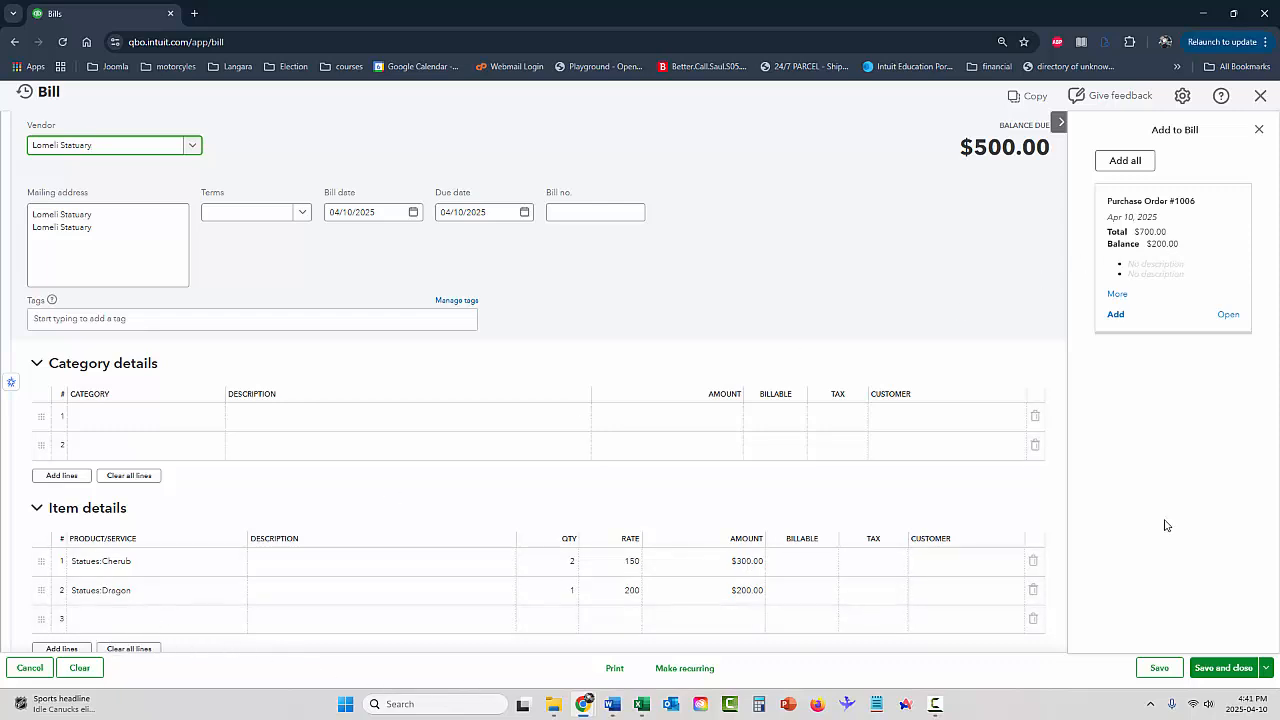
click(1260, 95)
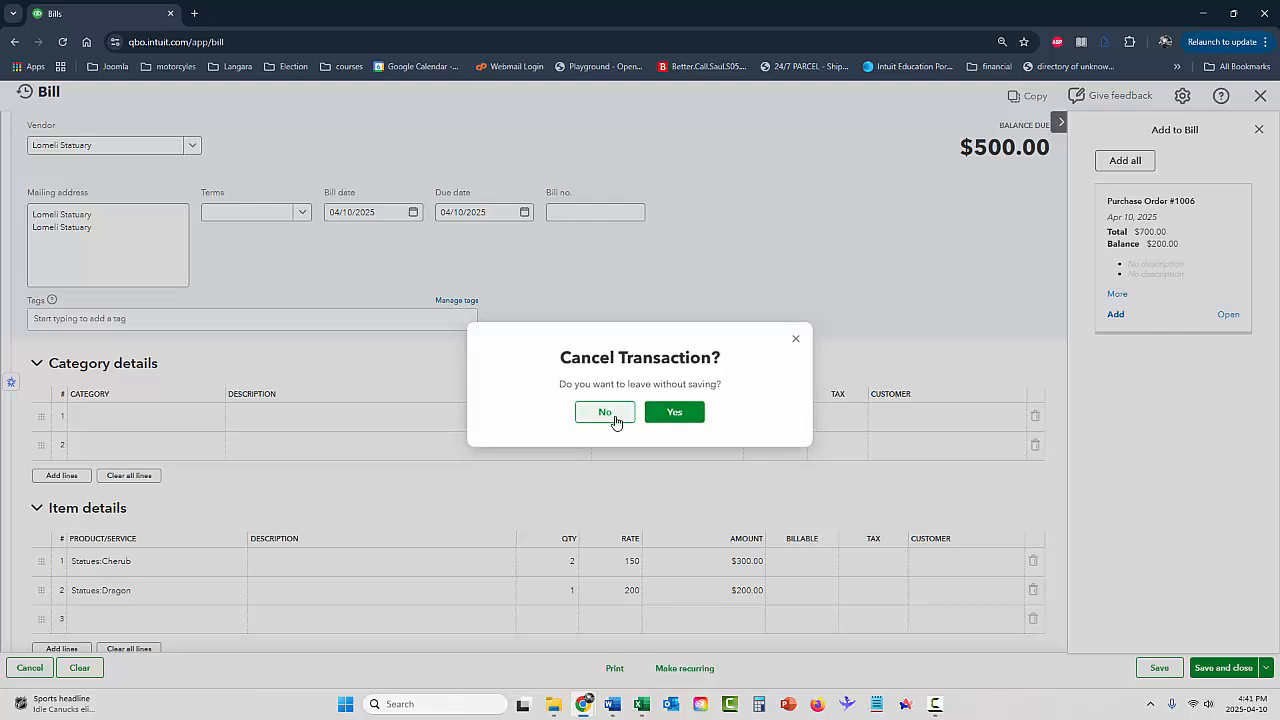
click(674, 412)
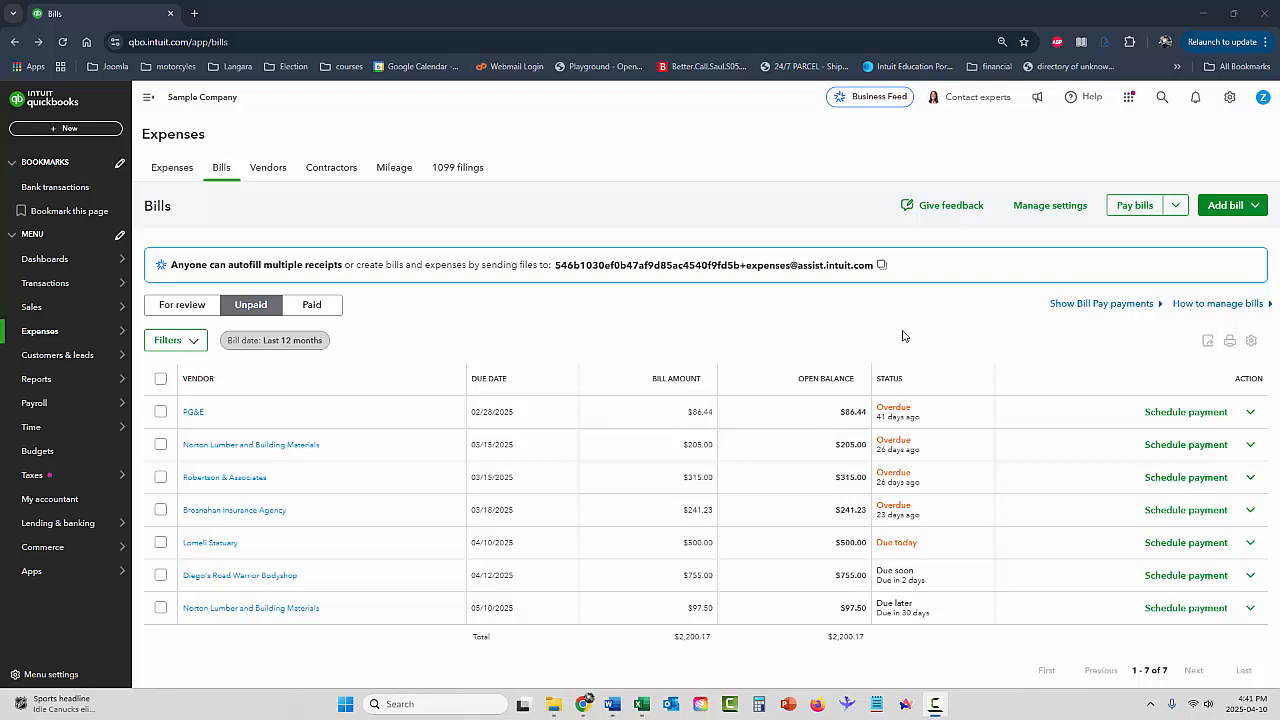
Return to the expense transactions and copy Lomeli Statuary's purchase order 1006 to a bill.
click(70, 334)
mouse_move(52, 333)
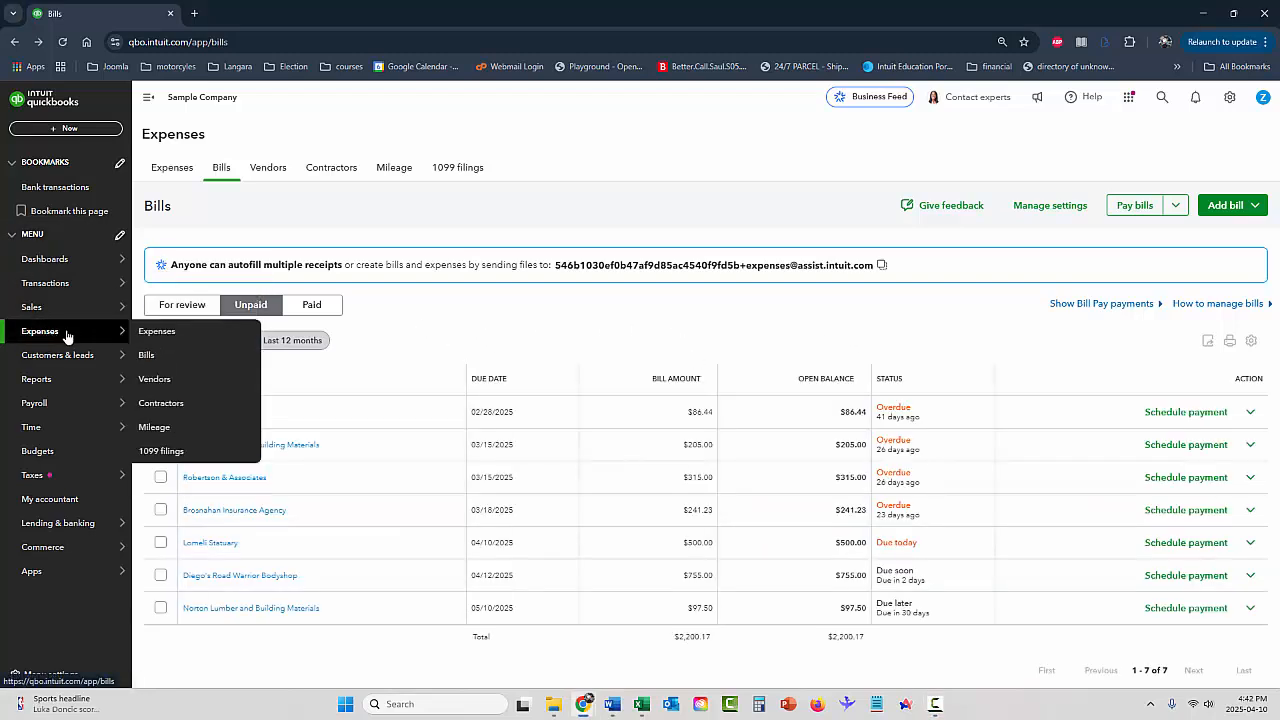
click(155, 331)
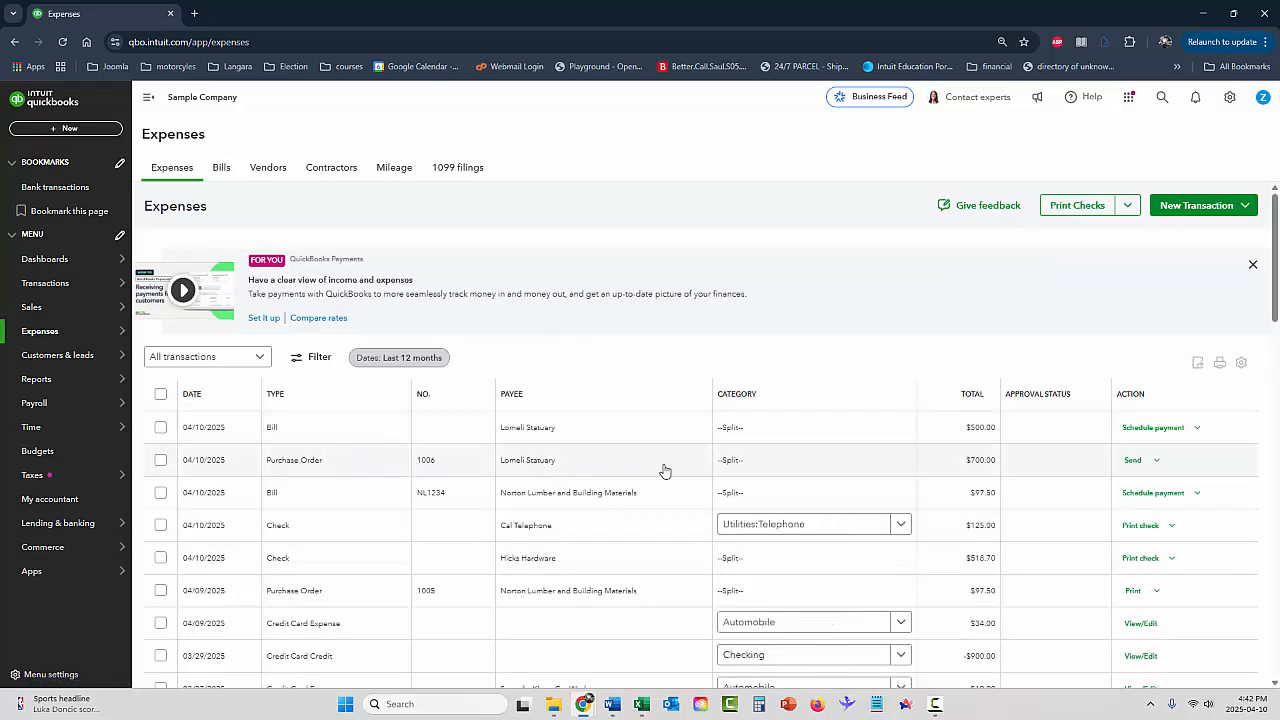
click(1157, 461)
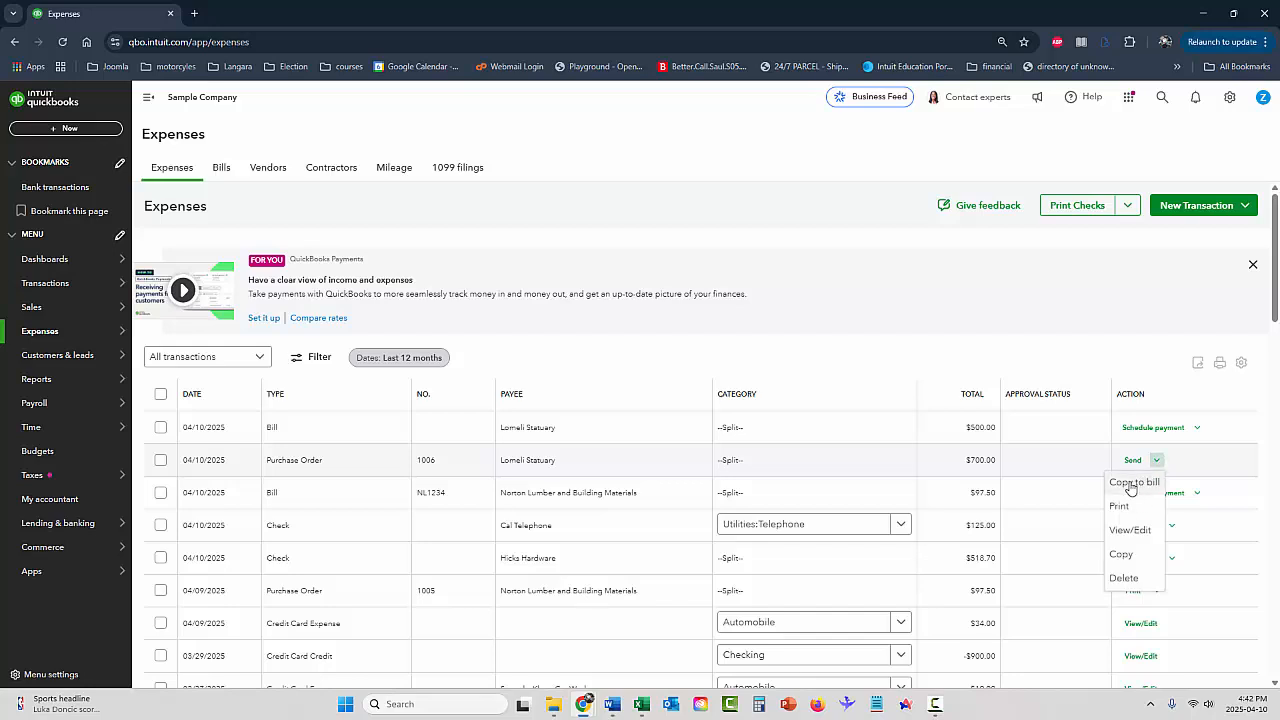
click(1131, 483)
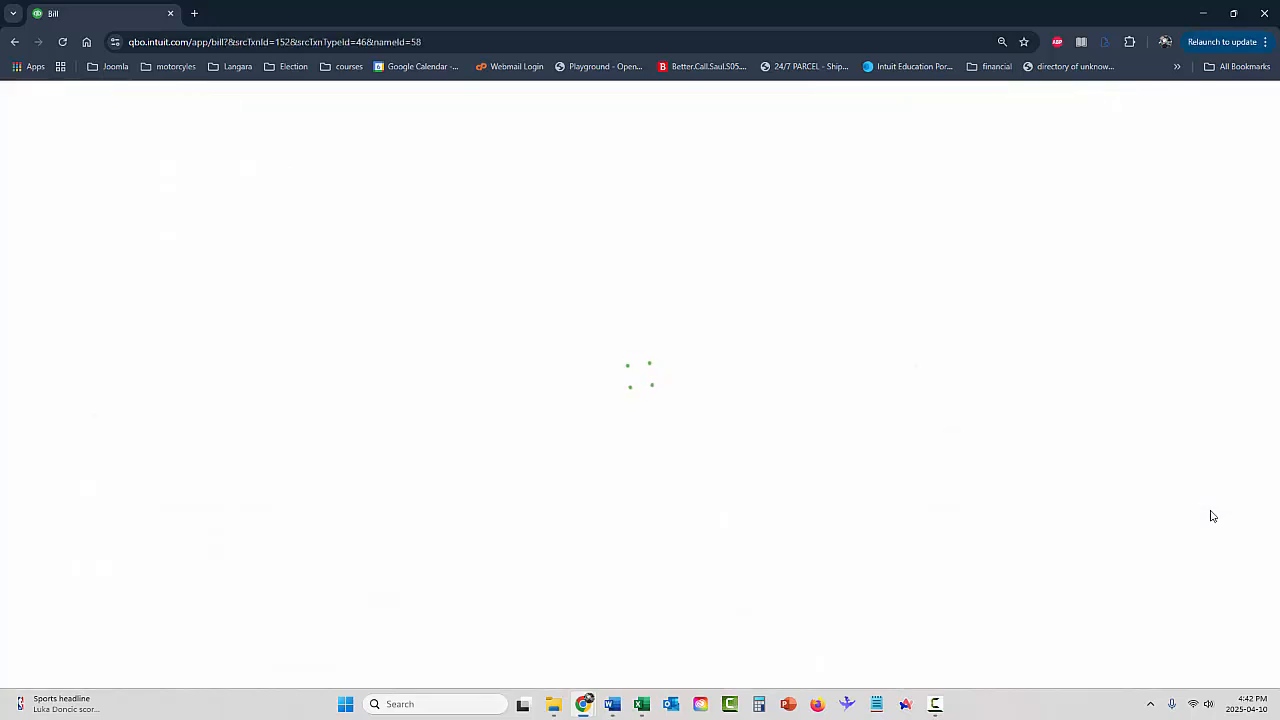
Review the copied bill's Dragon line and dates, and save and close the bill.
scroll(763, 374, down, 3)
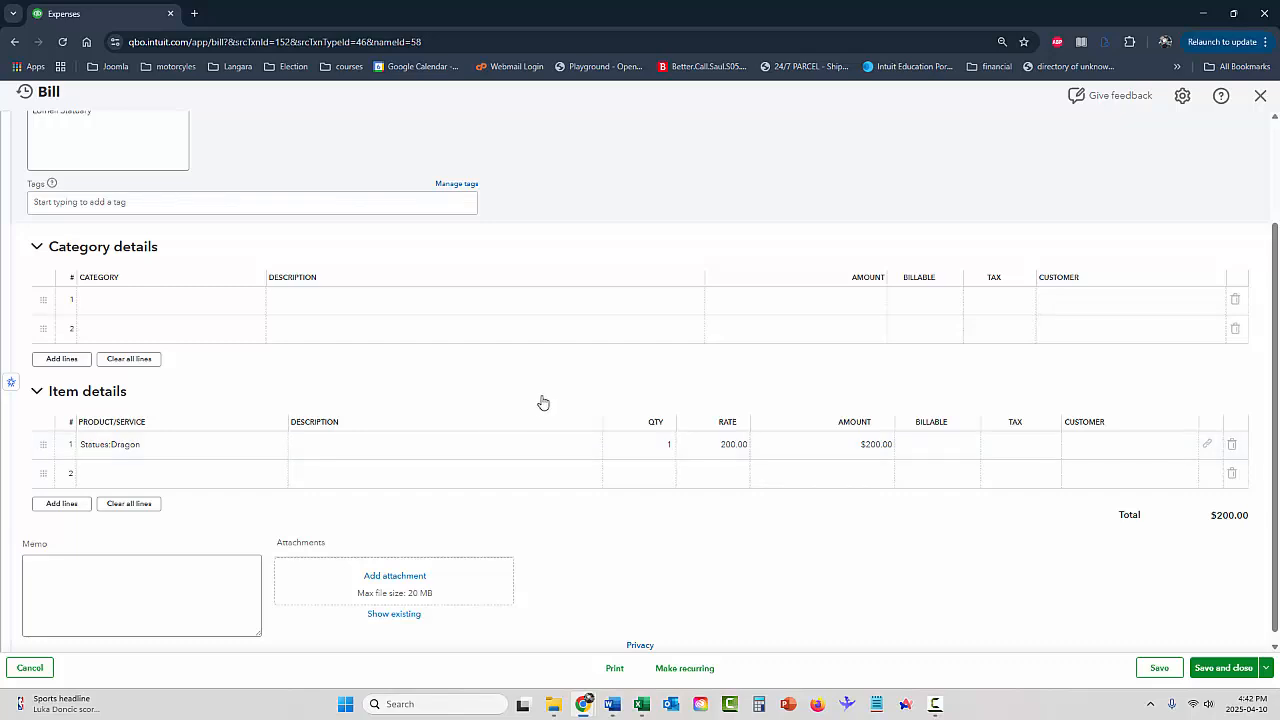
scroll(545, 390, up, 1)
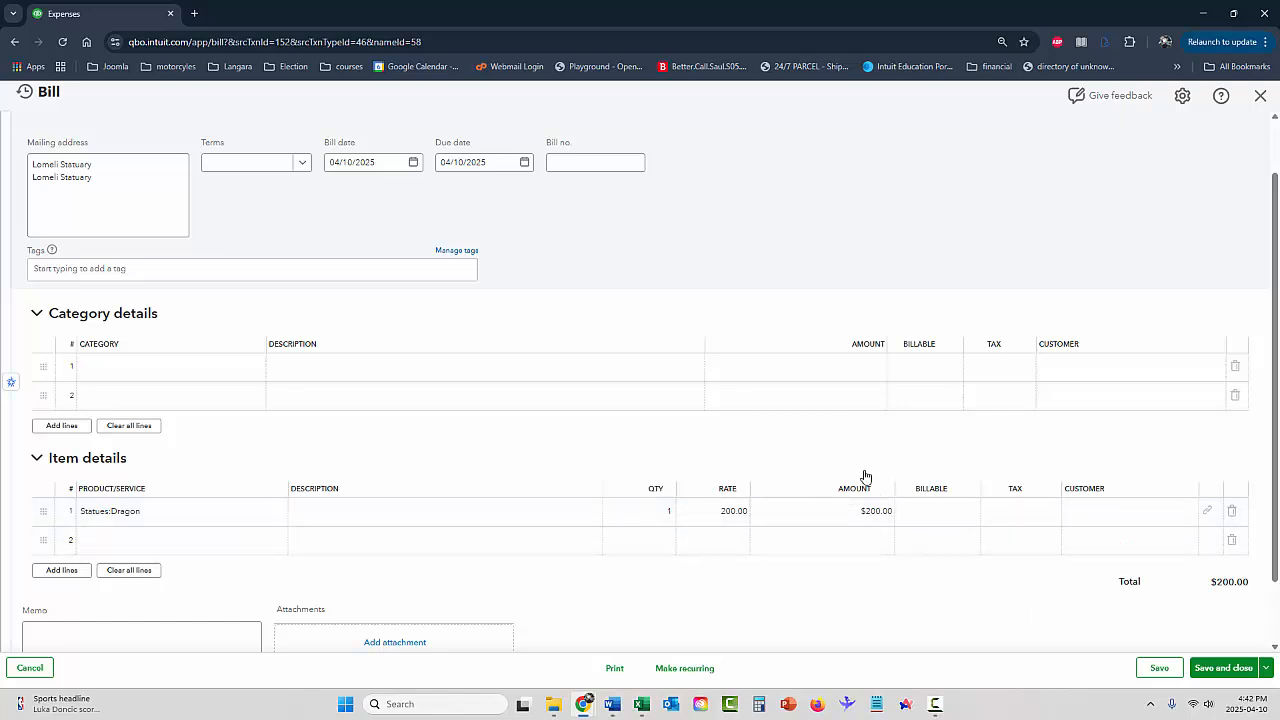
scroll(714, 343, up, 1)
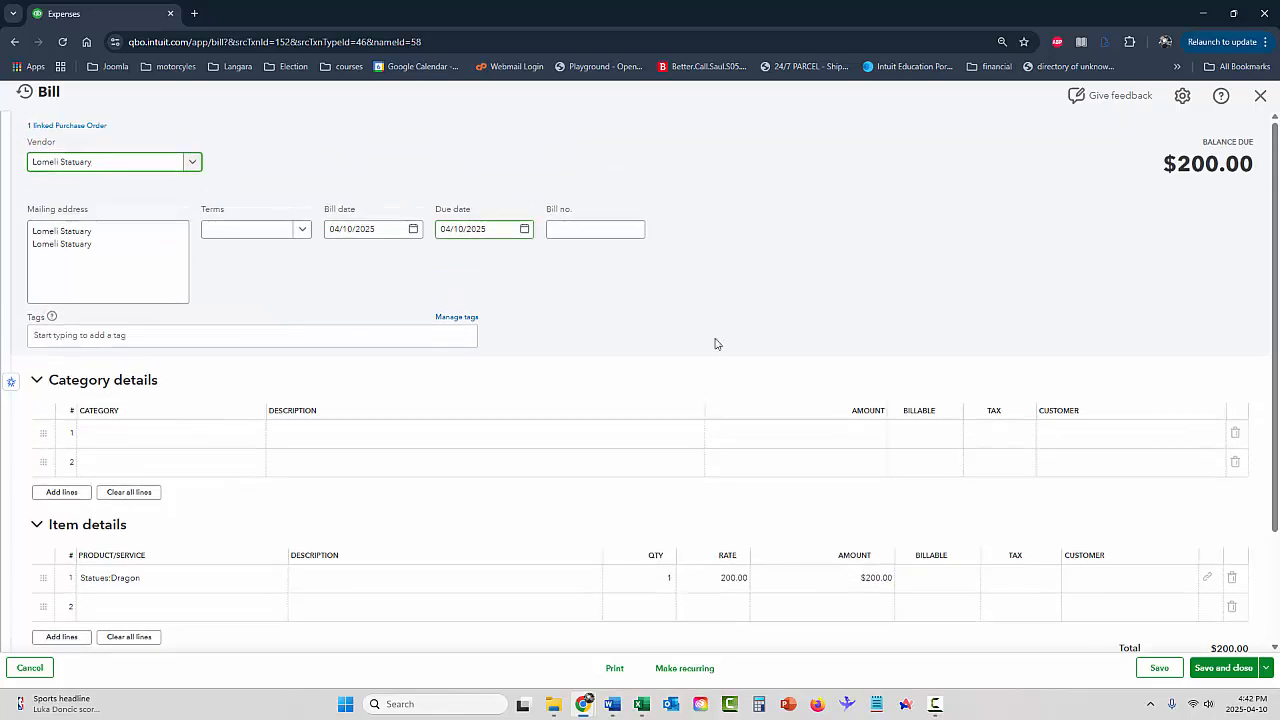
scroll(1148, 583, down, 3)
click(1230, 668)
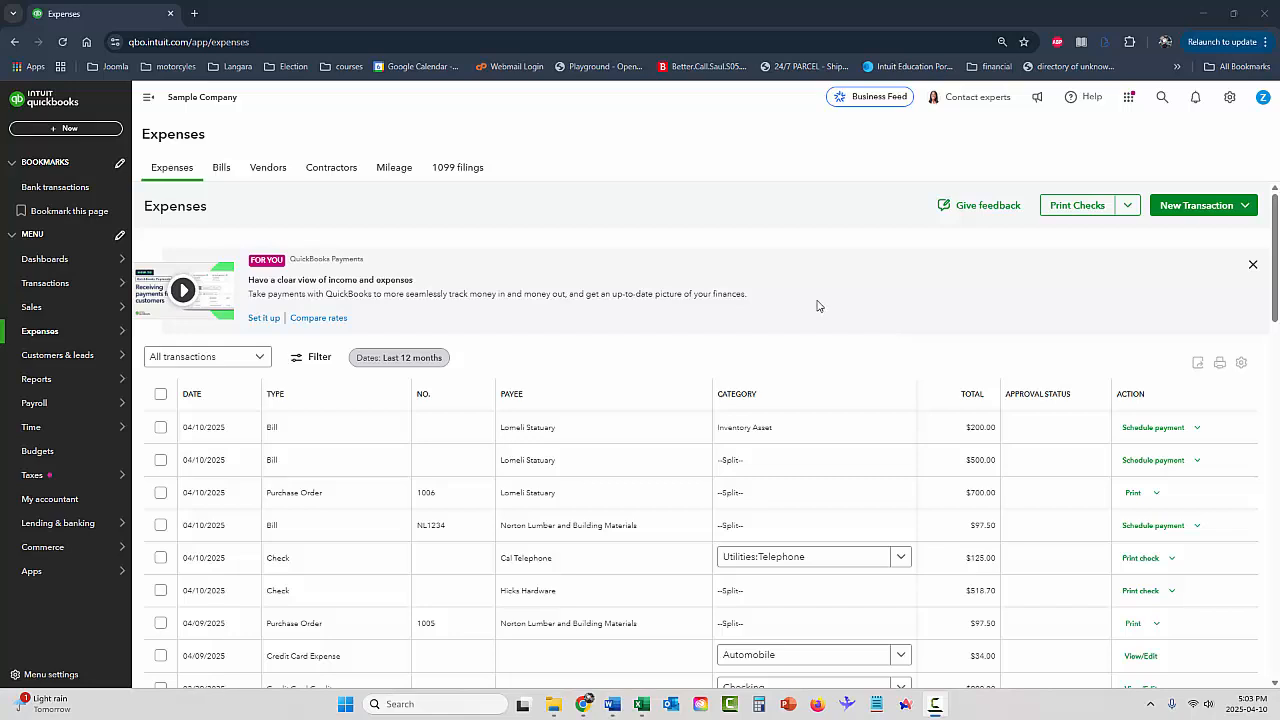
Open the Norton Lumber and Building Materials bill, set the Soil quantity to 8, and save and close it, accepting the linked-transaction change.
click(46, 336)
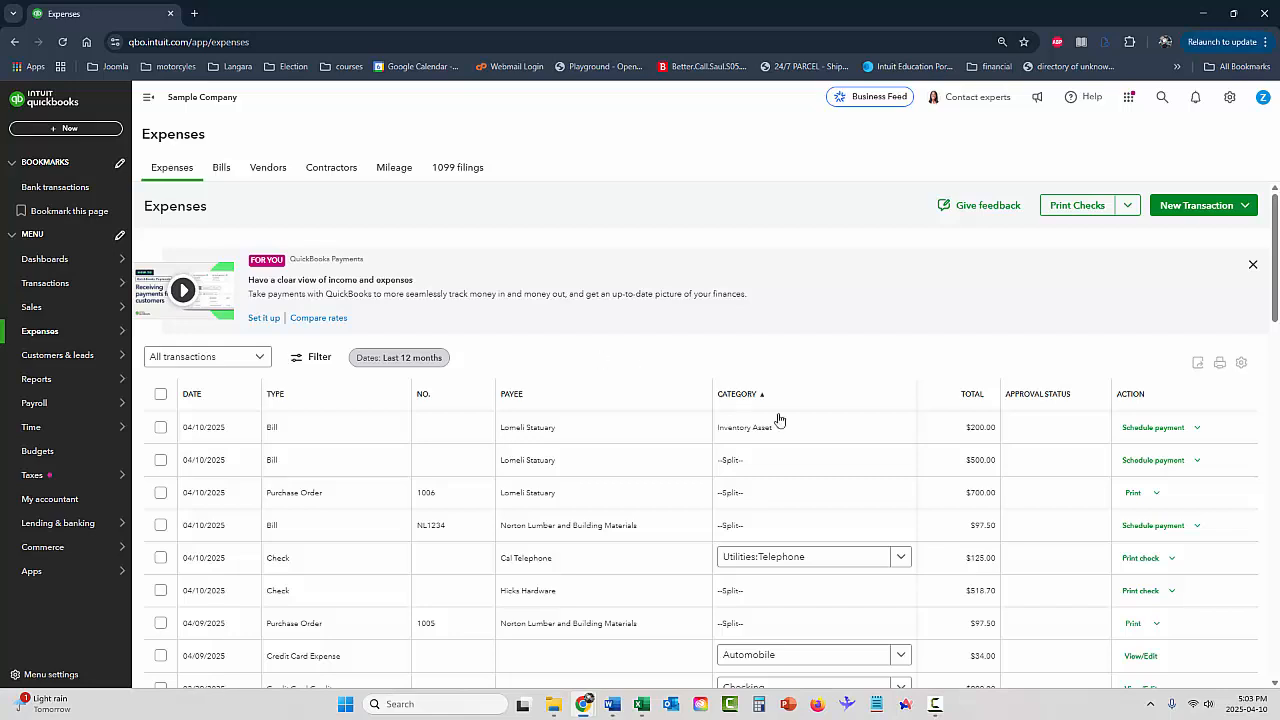
click(563, 530)
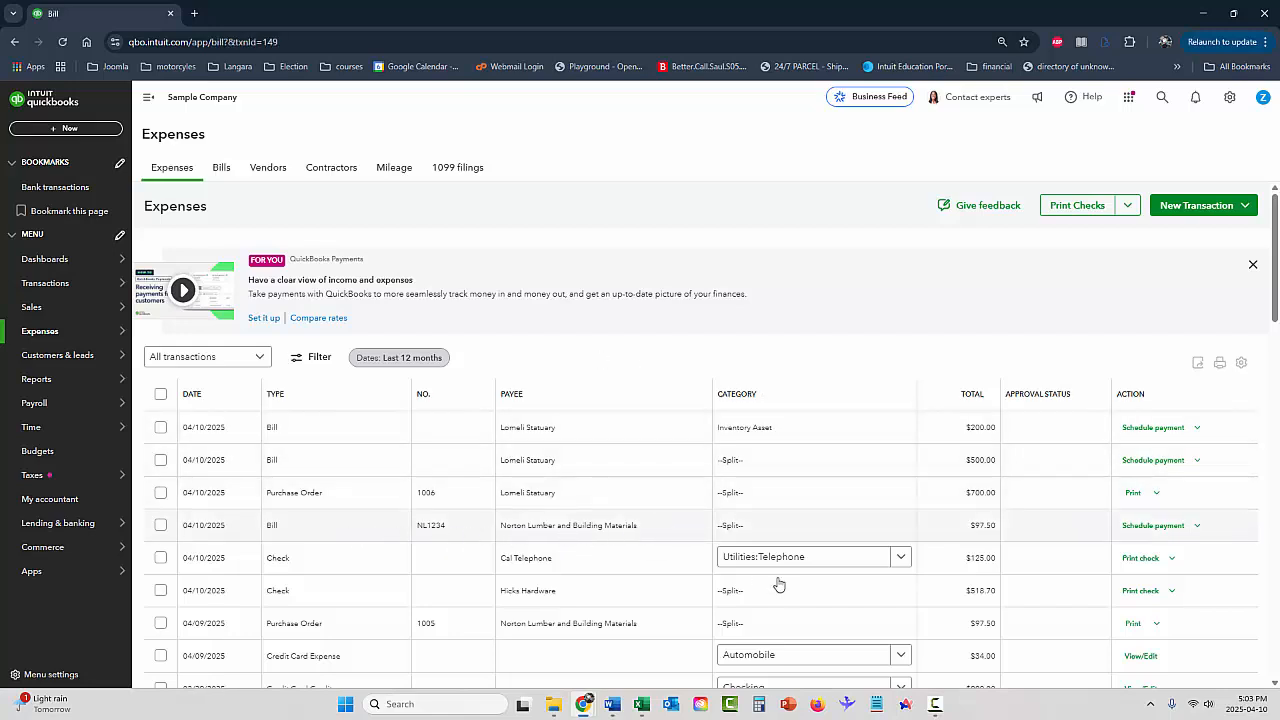
scroll(803, 437, down, 2)
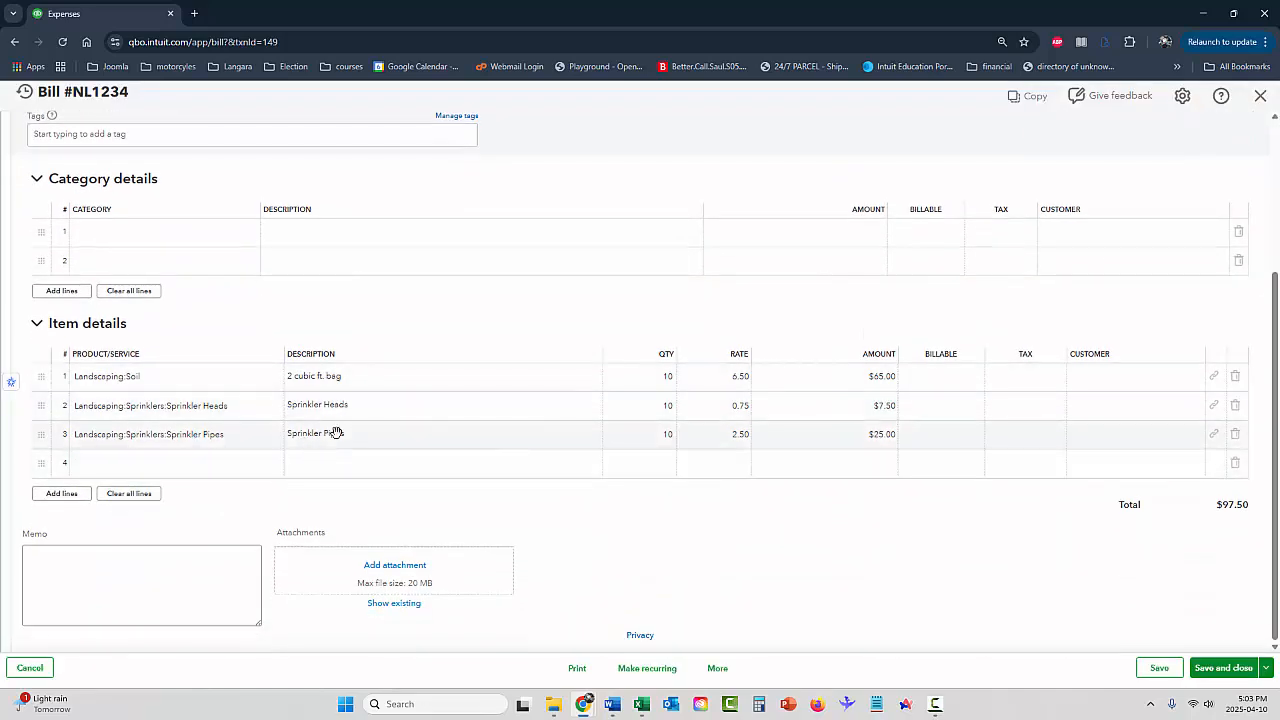
click(666, 376)
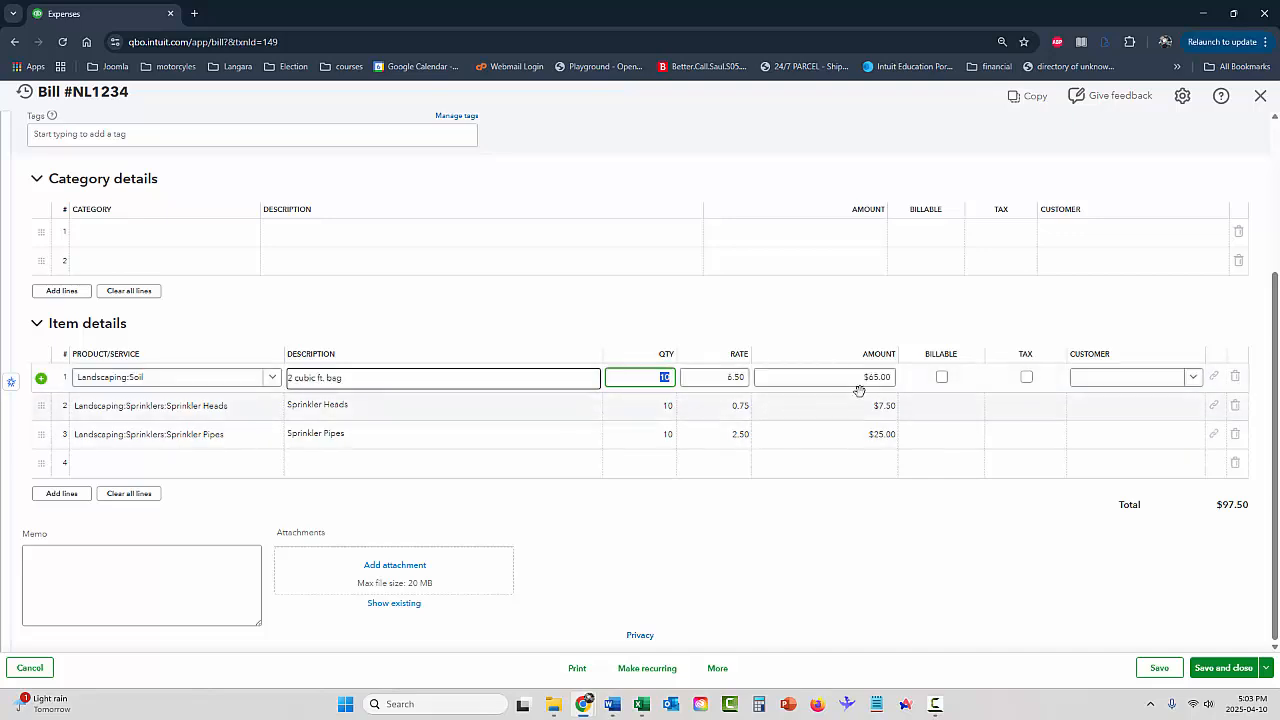
text(8)
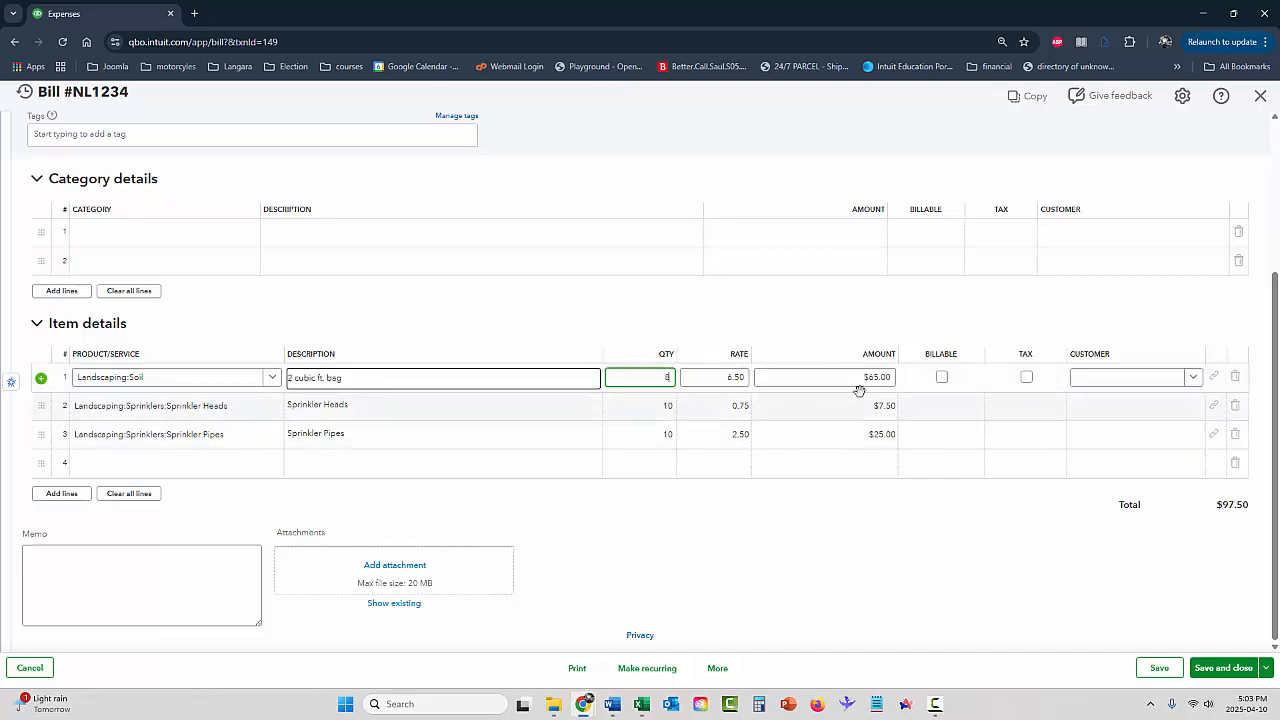
click(1222, 668)
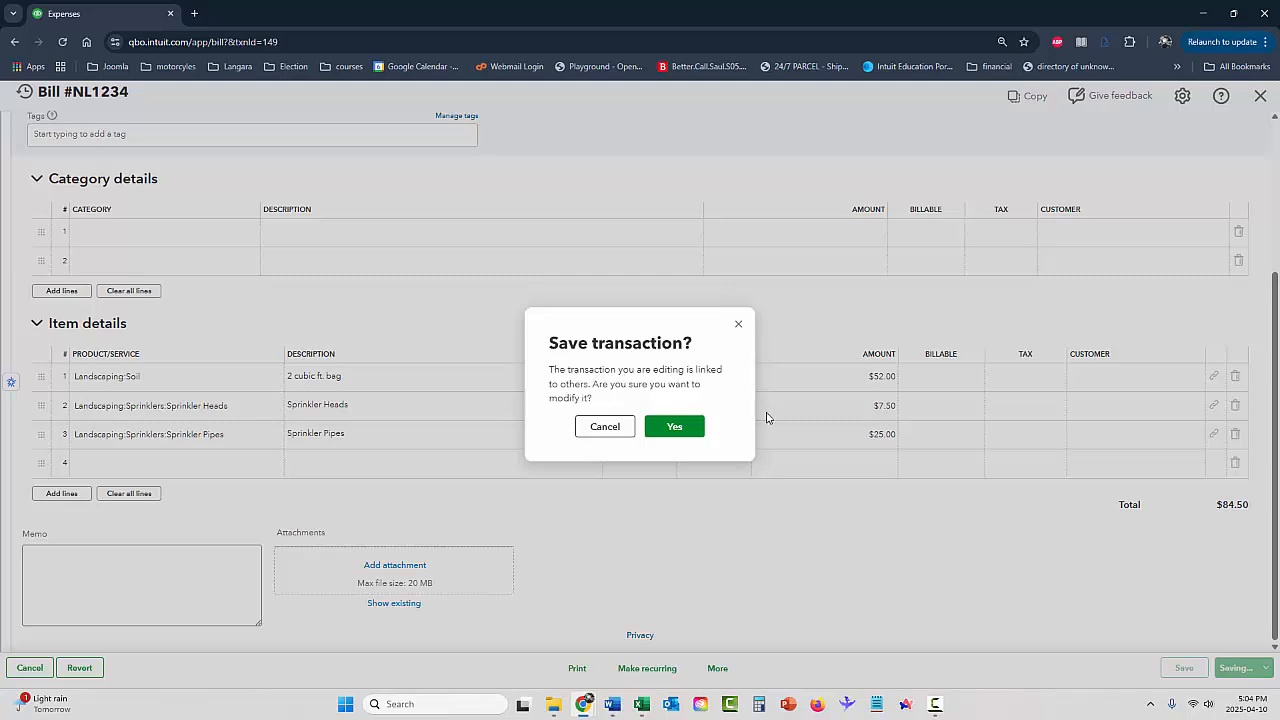
click(675, 428)
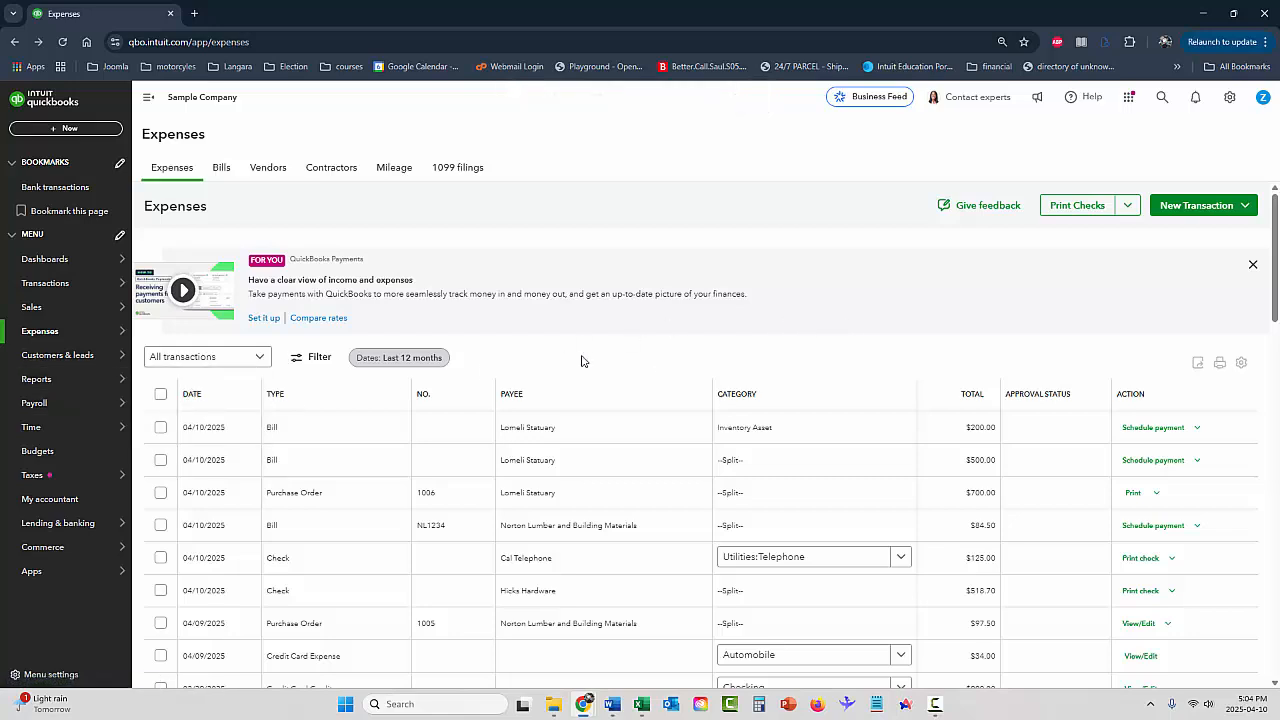
Start a new bill from the Bills list and choose Norton Lumber and Building Materials as the vendor.
mouse_move(130, 497)
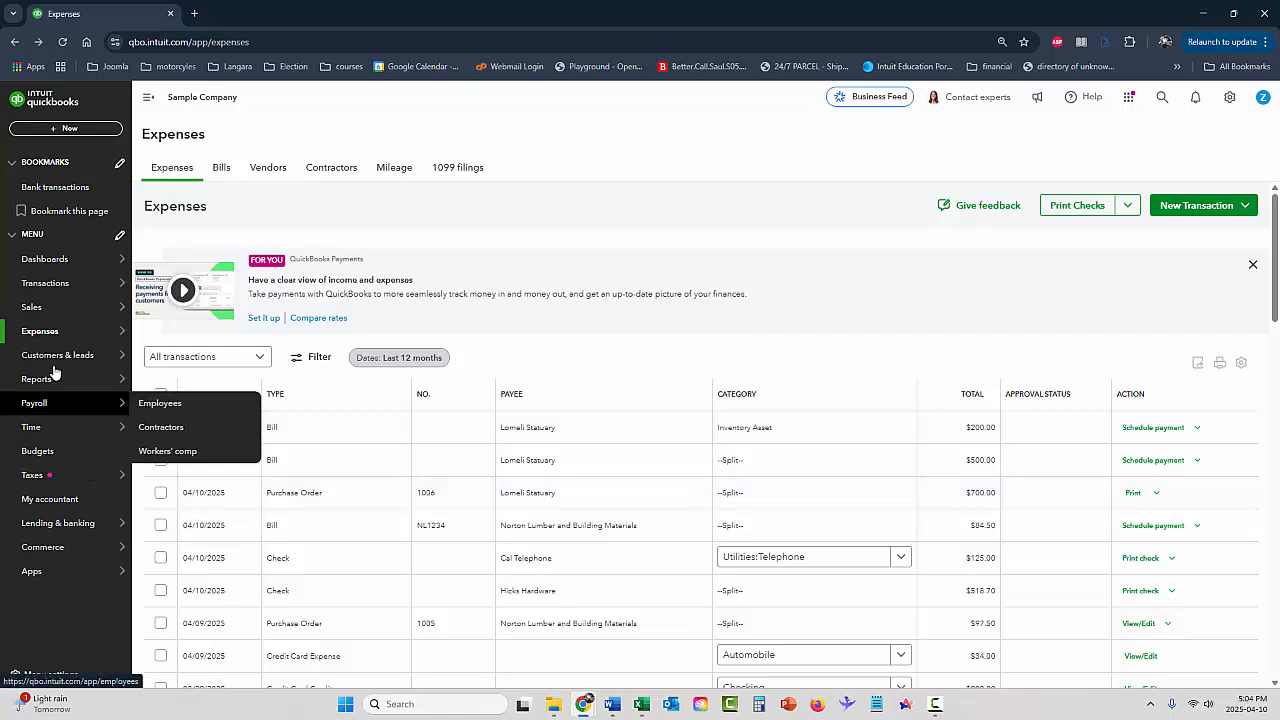
mouse_move(62, 337)
click(201, 360)
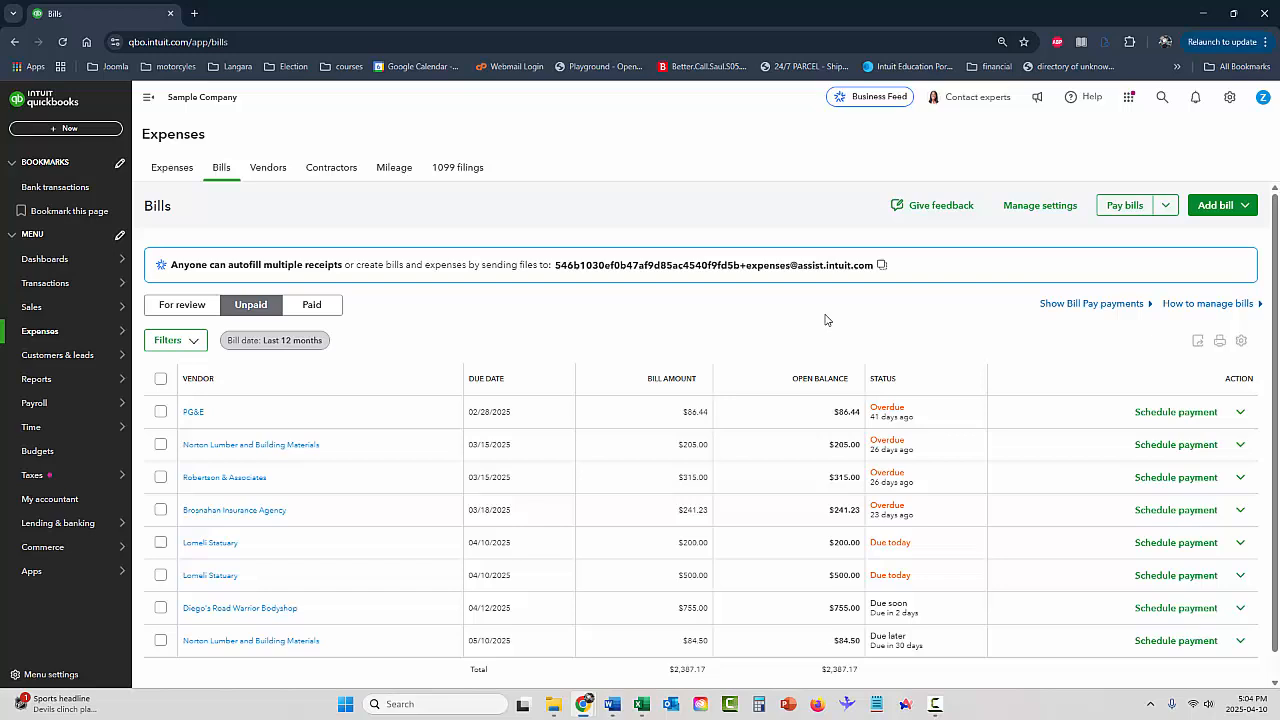
click(1222, 207)
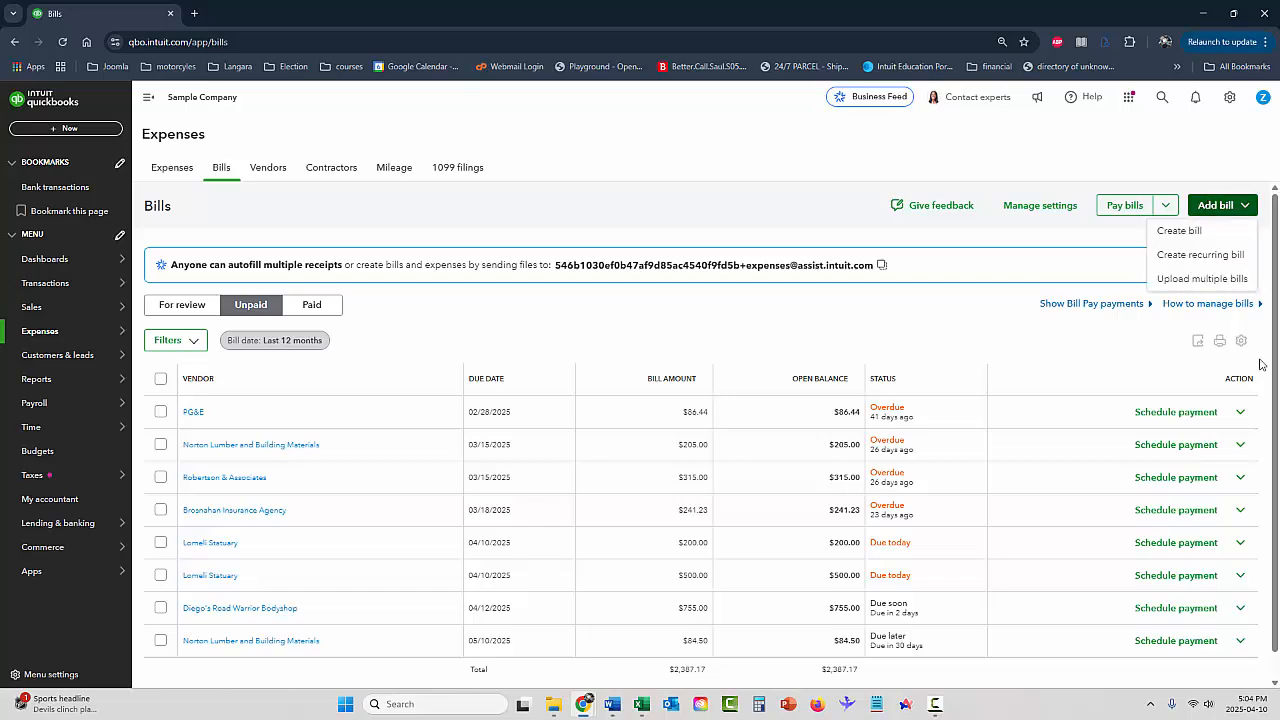
click(1170, 230)
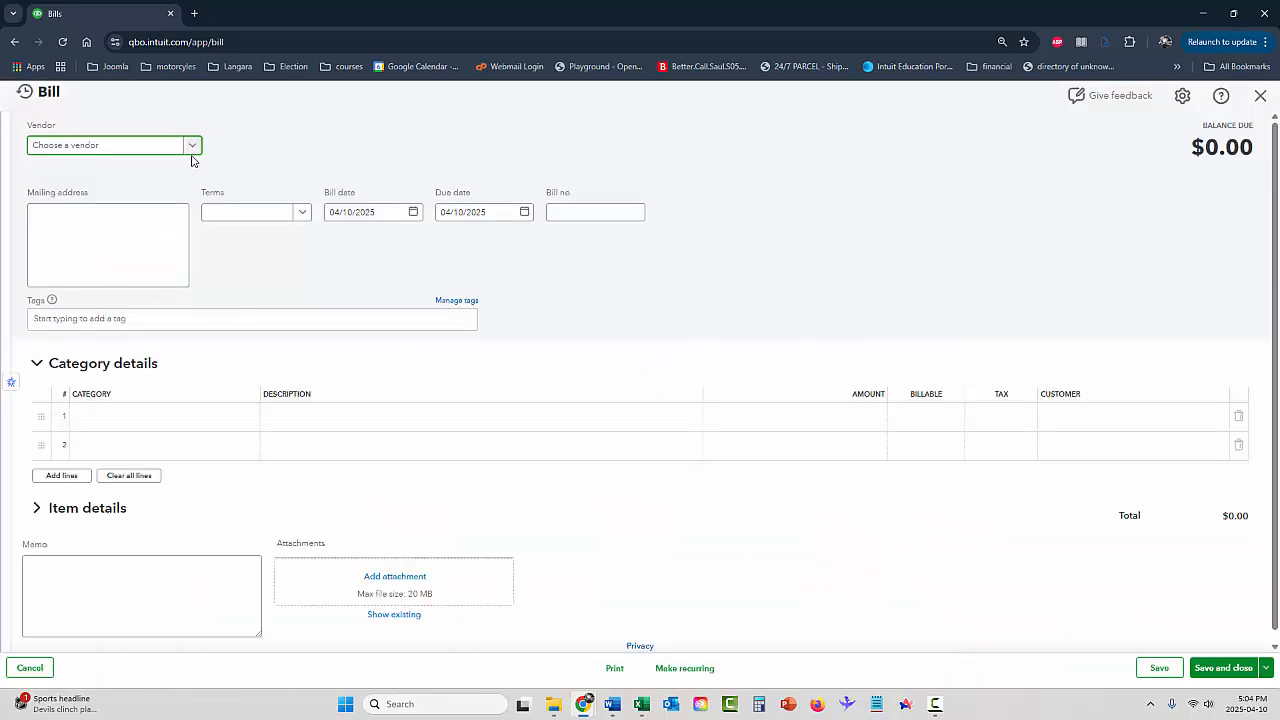
click(193, 150)
scroll(143, 220, down, 3)
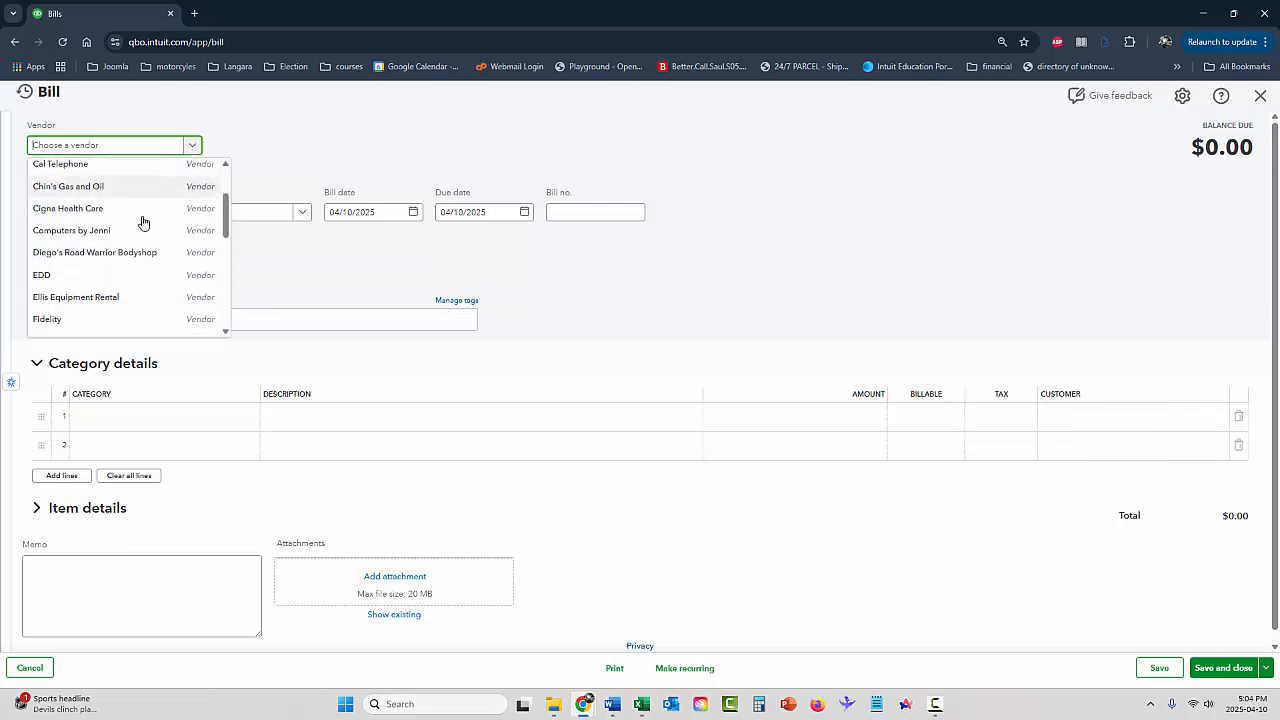
scroll(143, 222, down, 1)
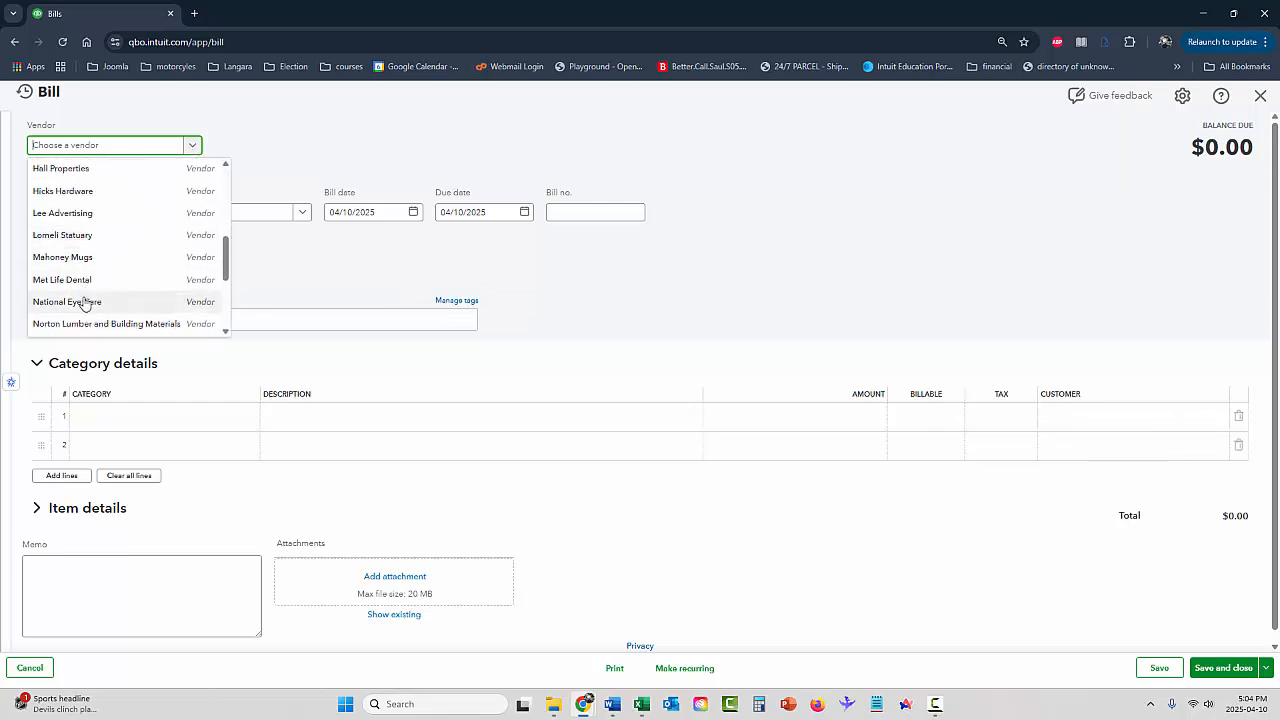
click(100, 323)
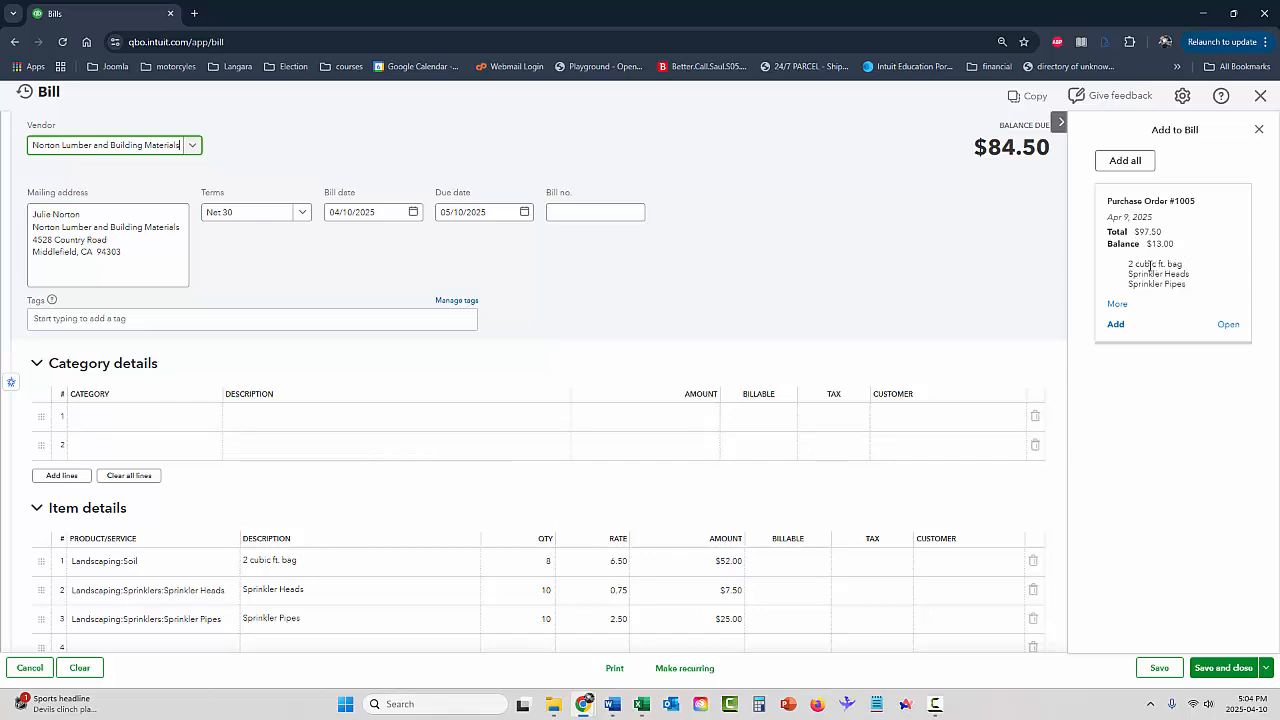
Clear the bill's prefilled item lines, add the vendor's open purchase order instead, and save and close the bill.
scroll(896, 350, down, 2)
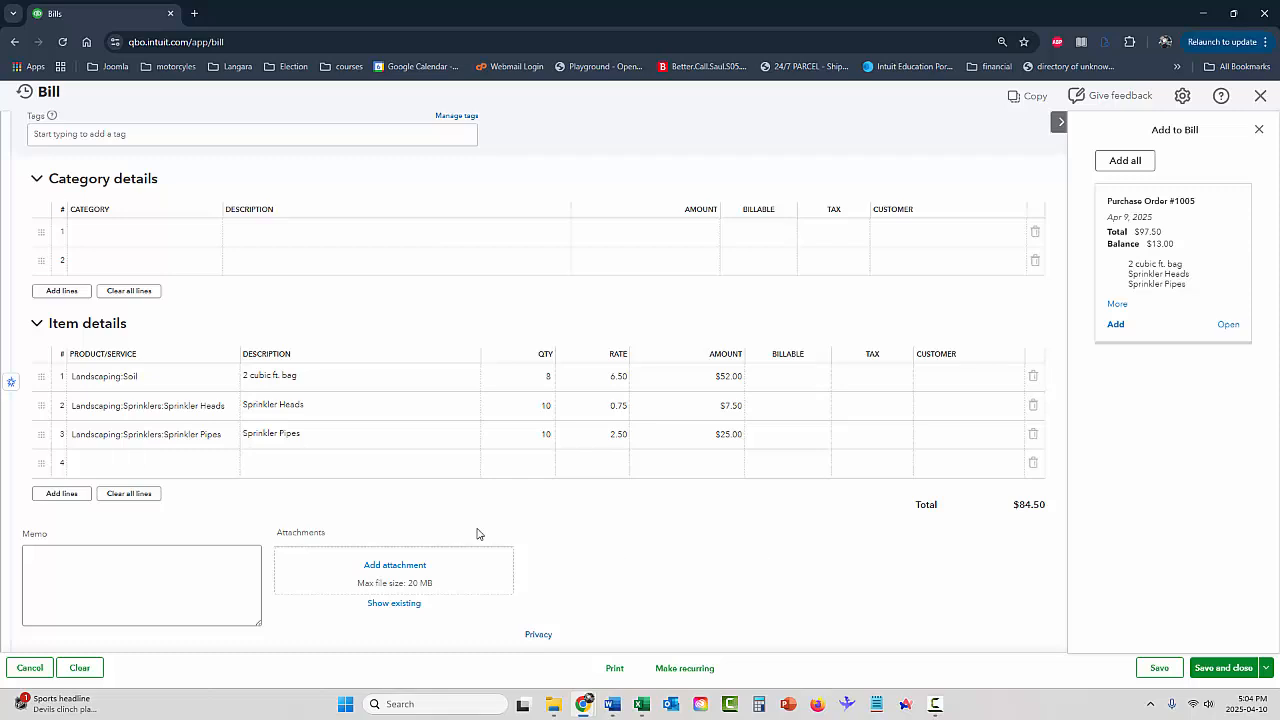
click(43, 525)
click(129, 493)
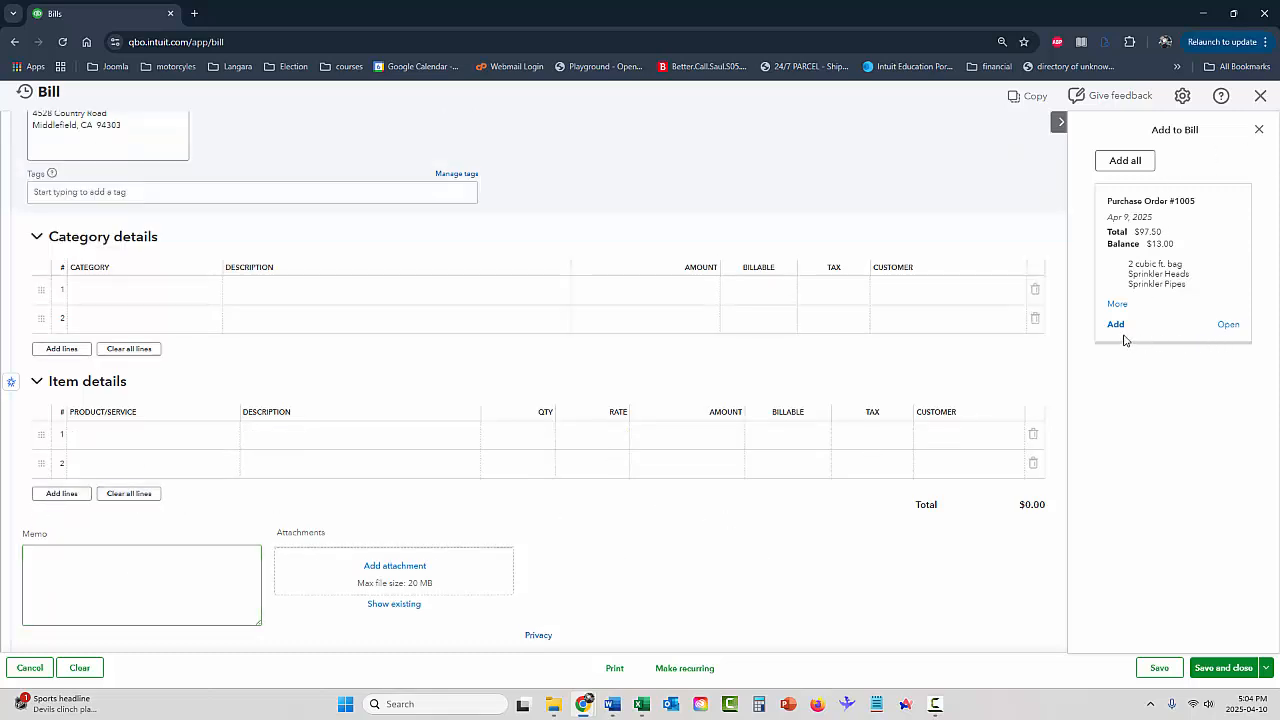
click(1118, 327)
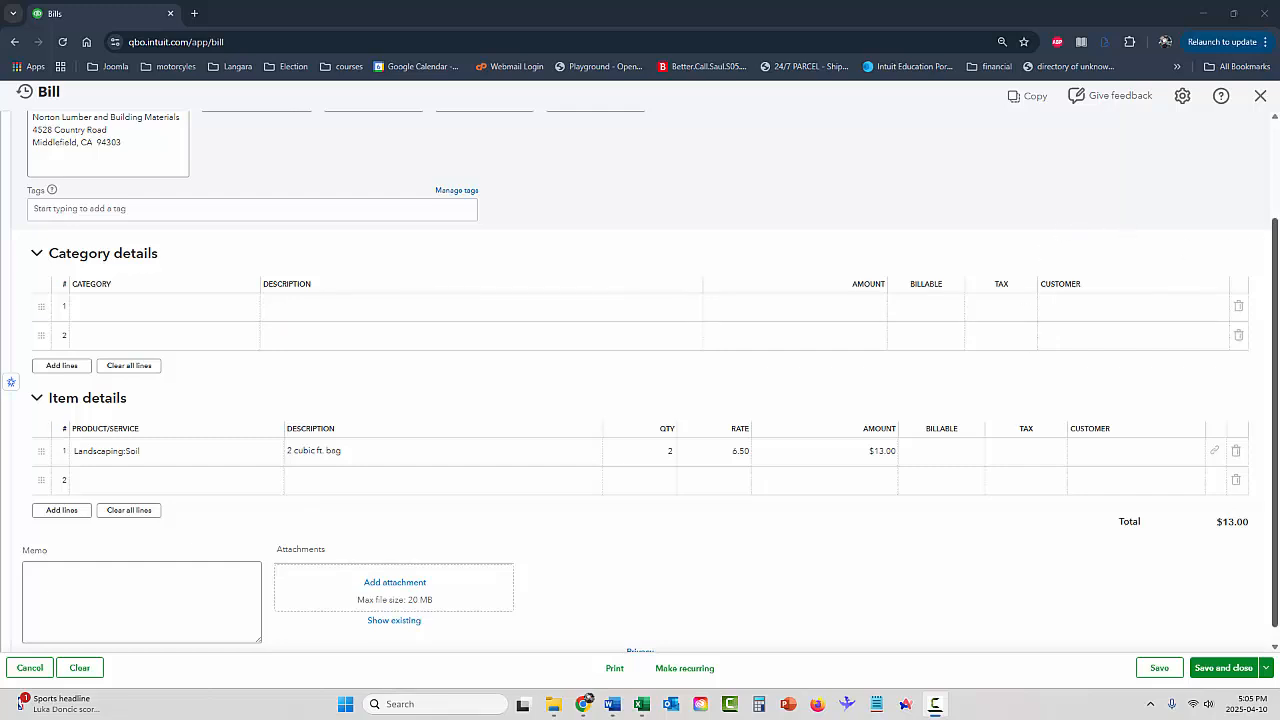
click(1261, 96)
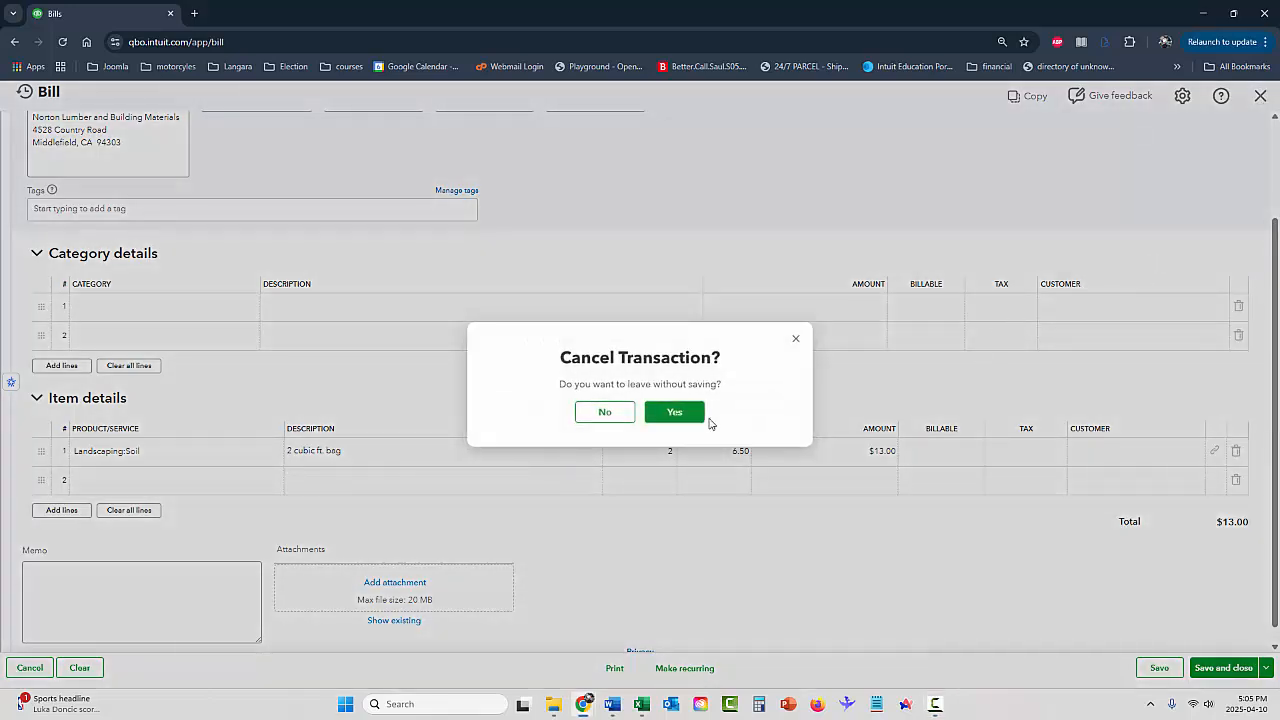
click(614, 415)
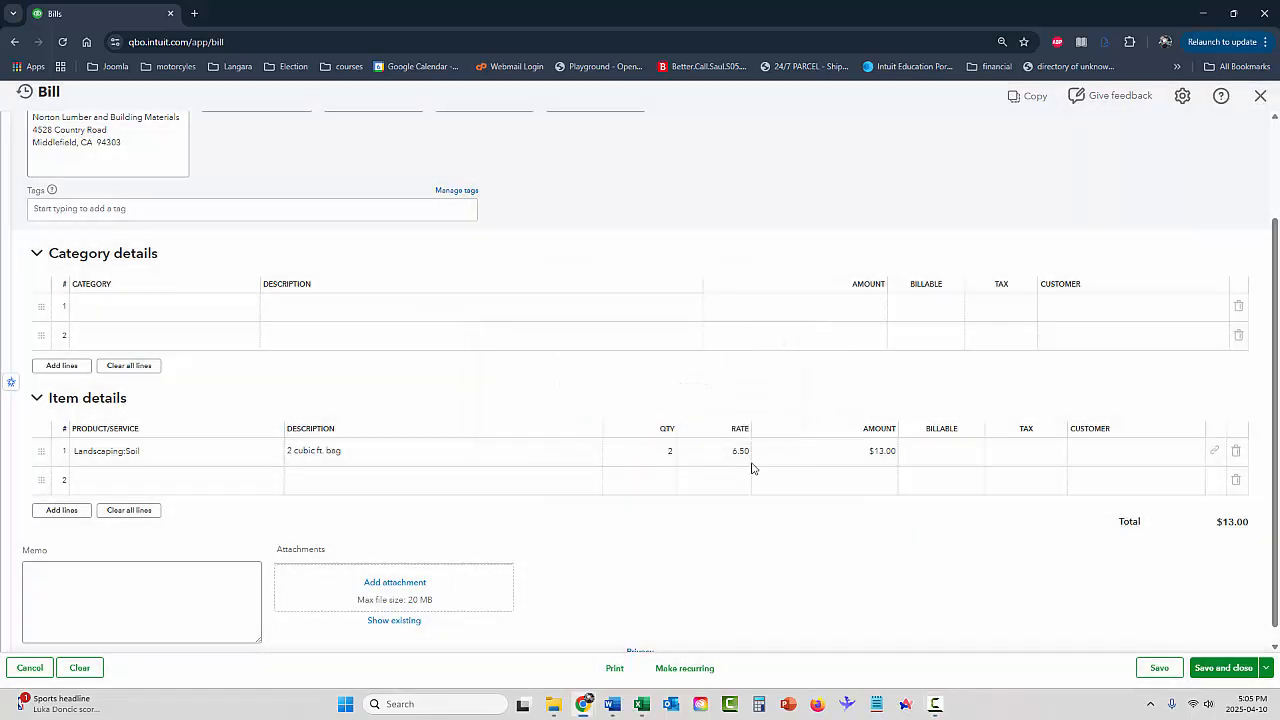
click(1240, 671)
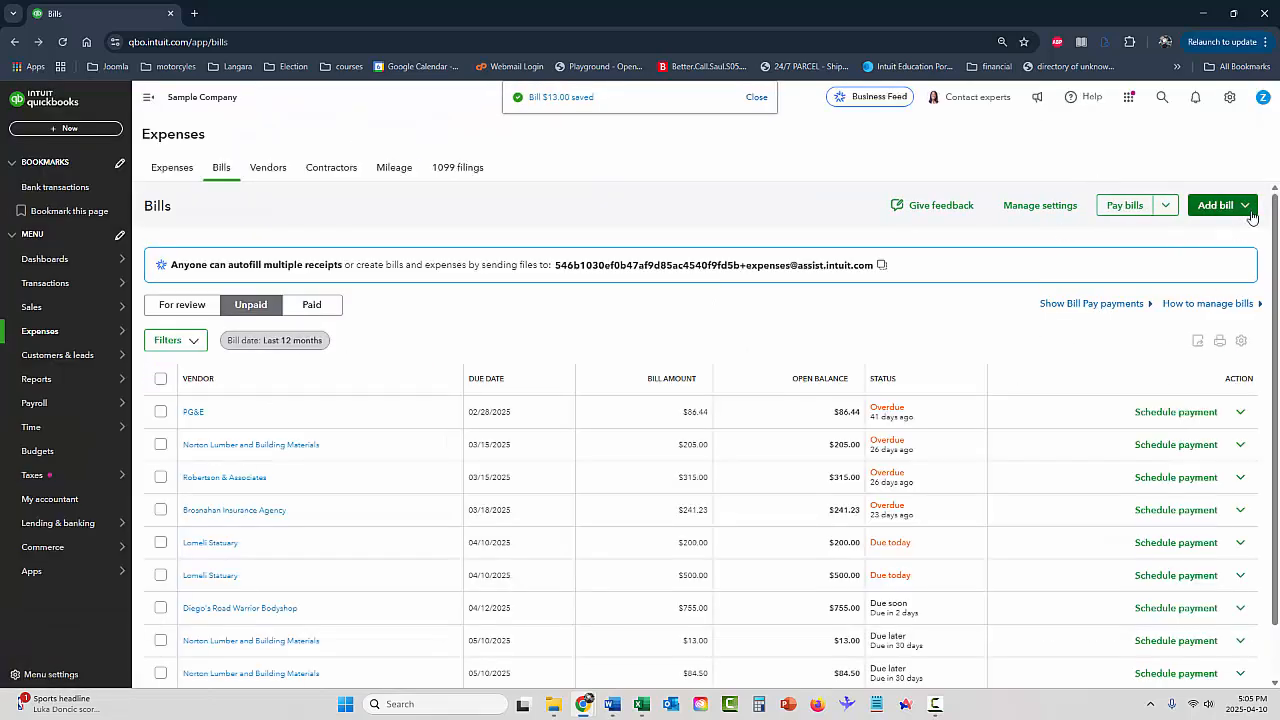
Return to the expense transactions and start a vendor credit for Lomeli Statuary.
mouse_move(43, 342)
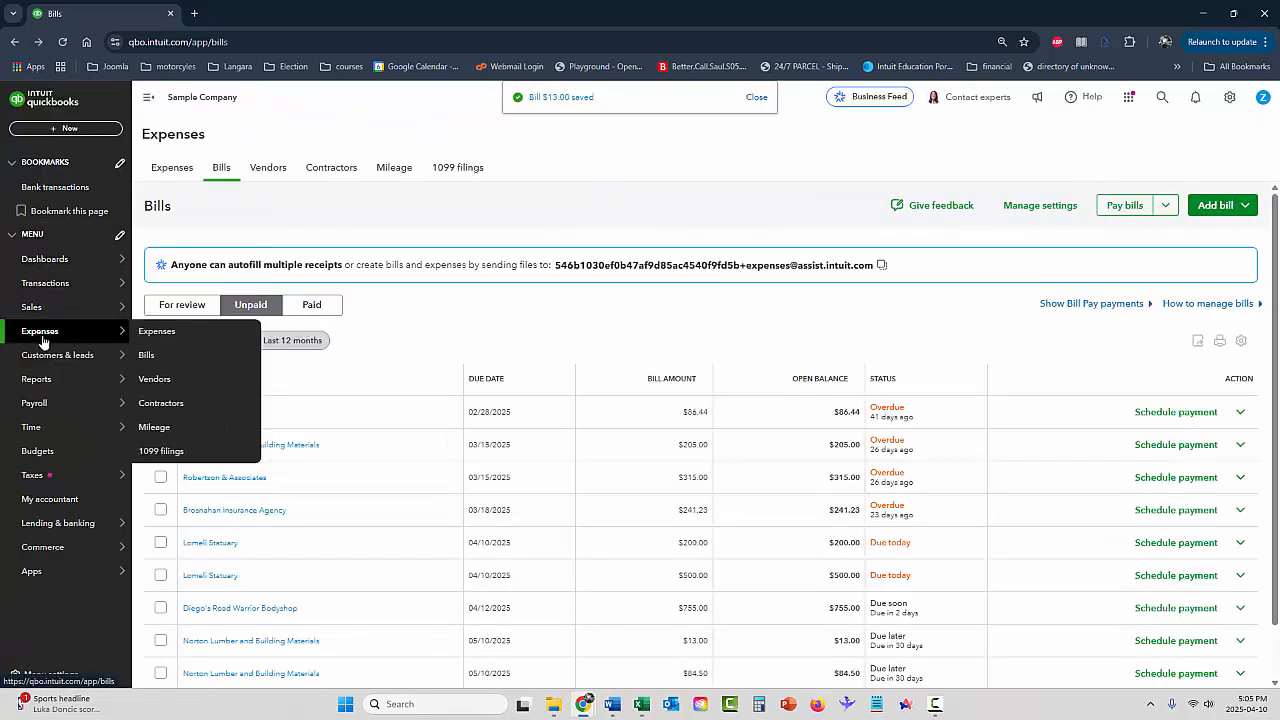
click(162, 333)
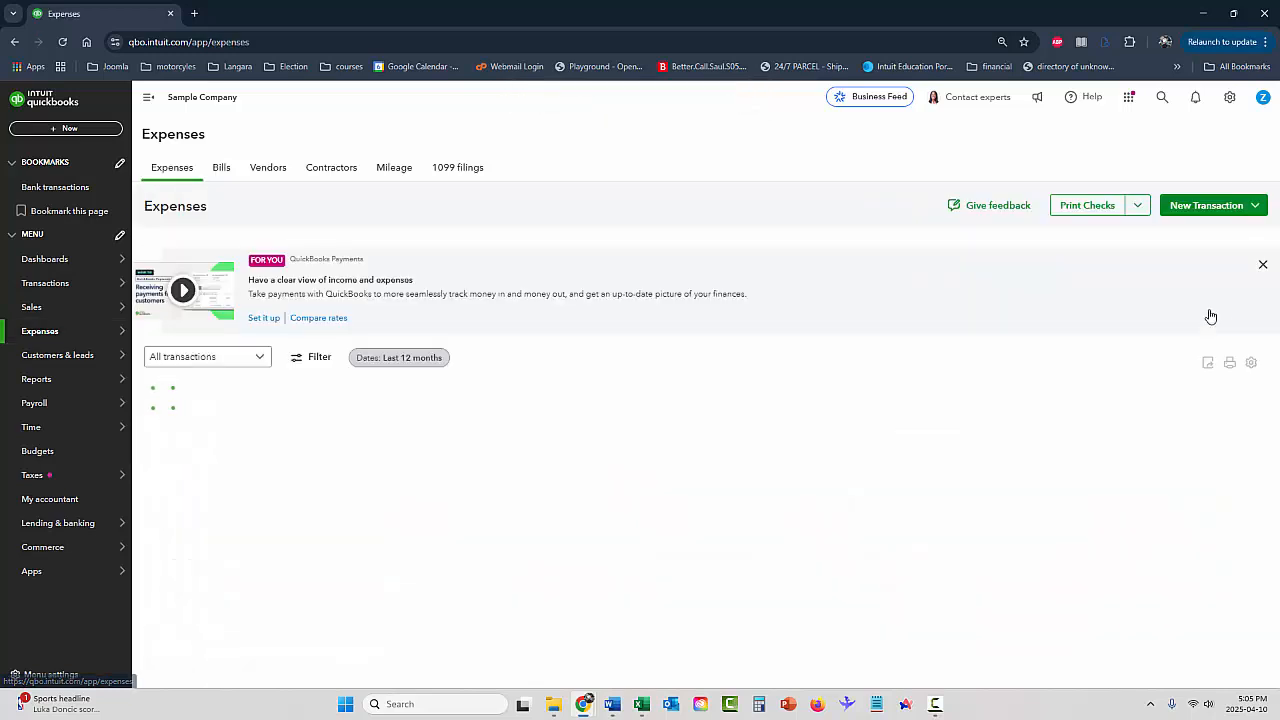
click(1200, 207)
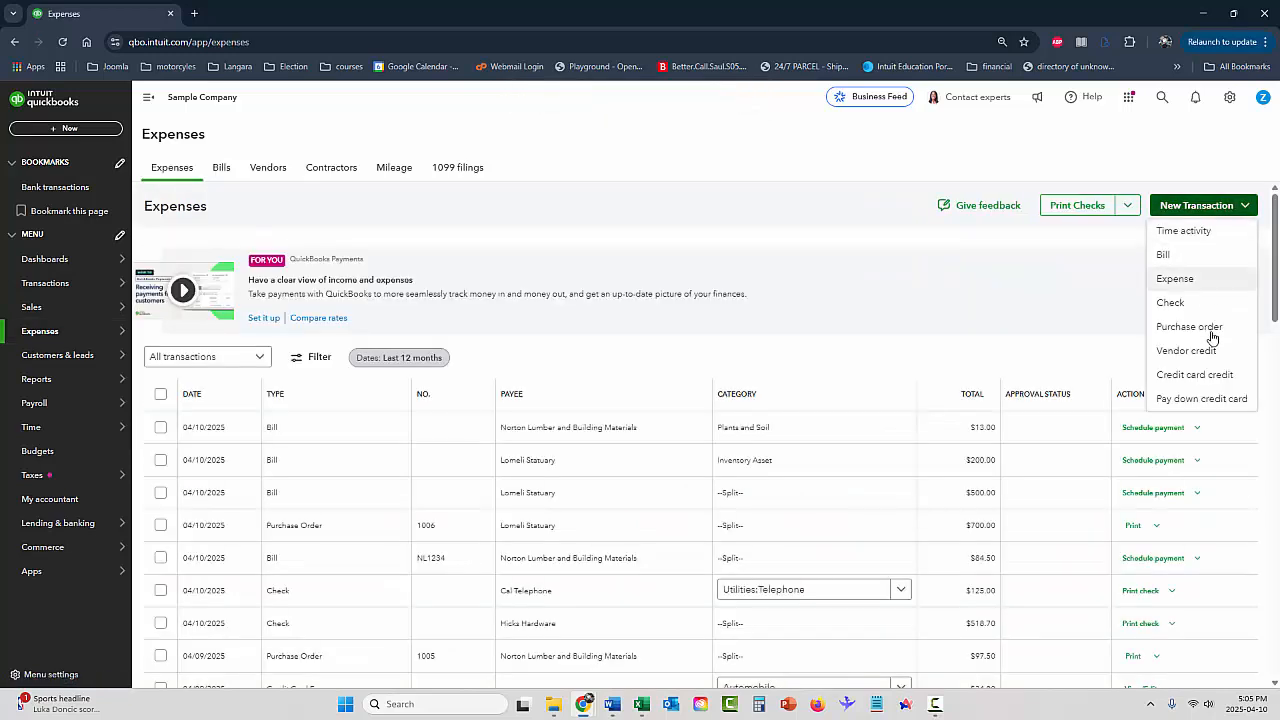
click(1184, 351)
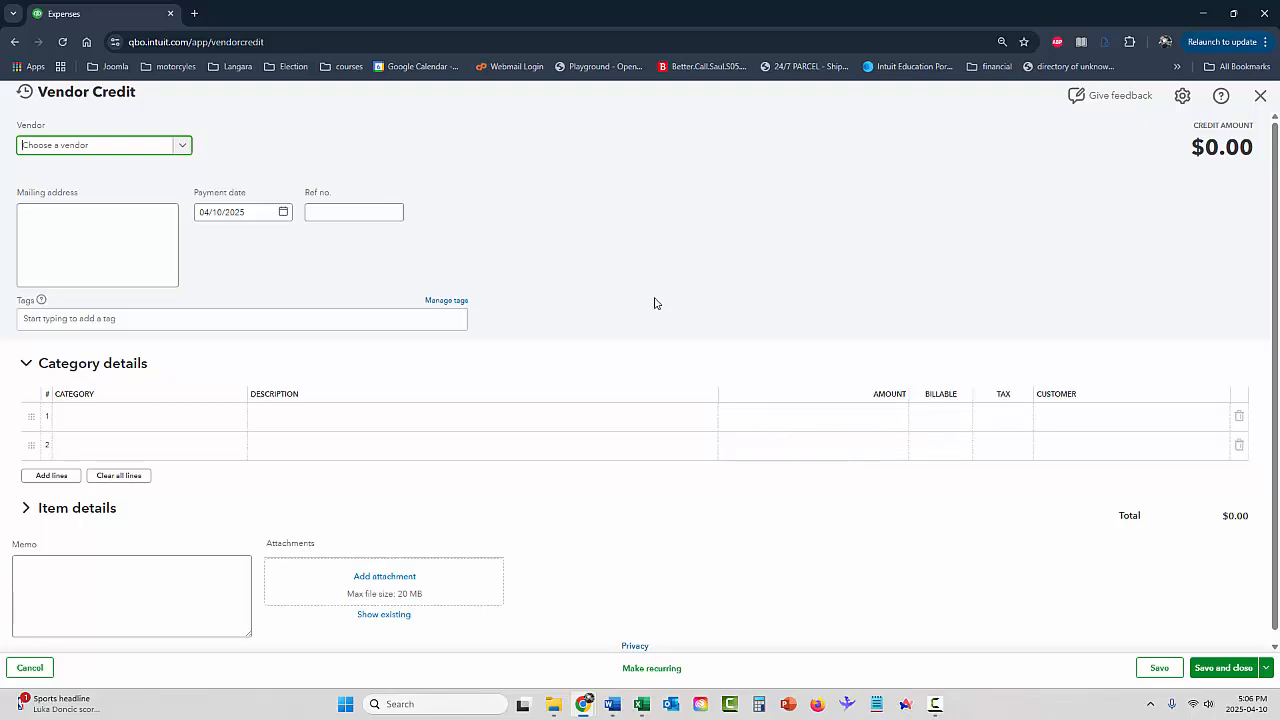
click(184, 146)
drag(217, 191, 212, 257)
click(33, 238)
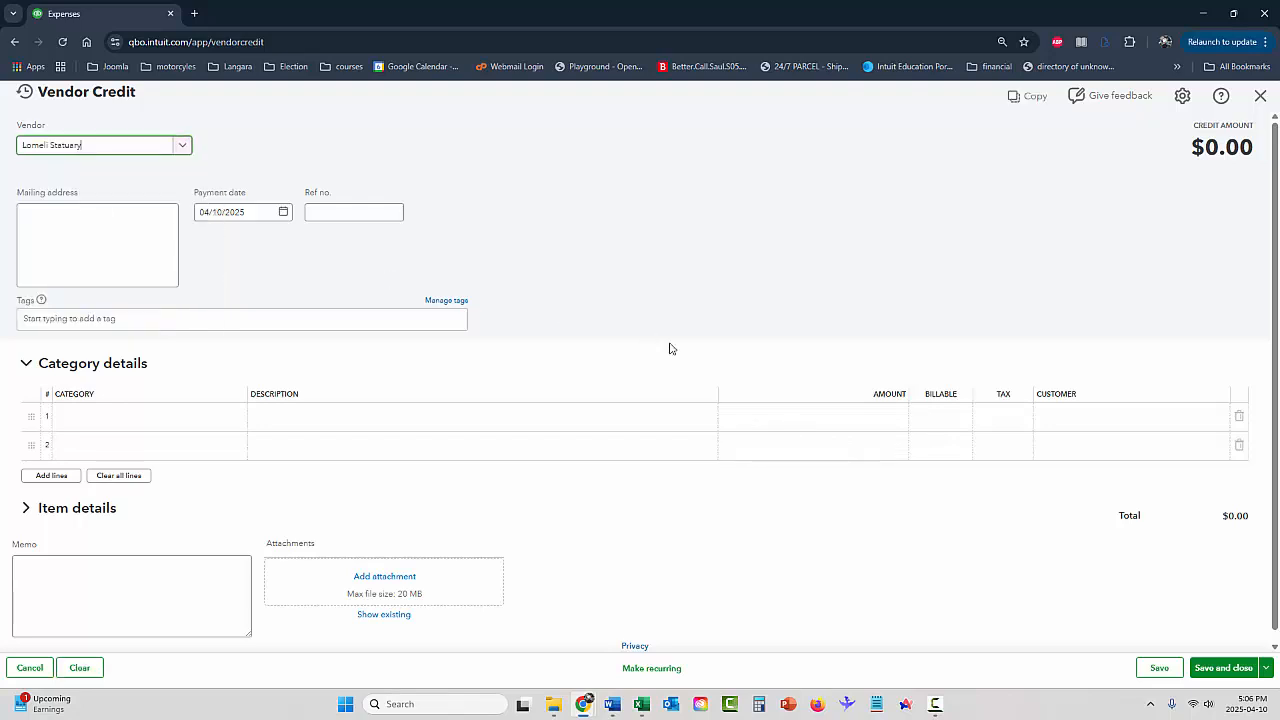
Collapse the credit's category details, expand its item details, and choose the Cherub statue on the first item line.
click(24, 368)
click(27, 394)
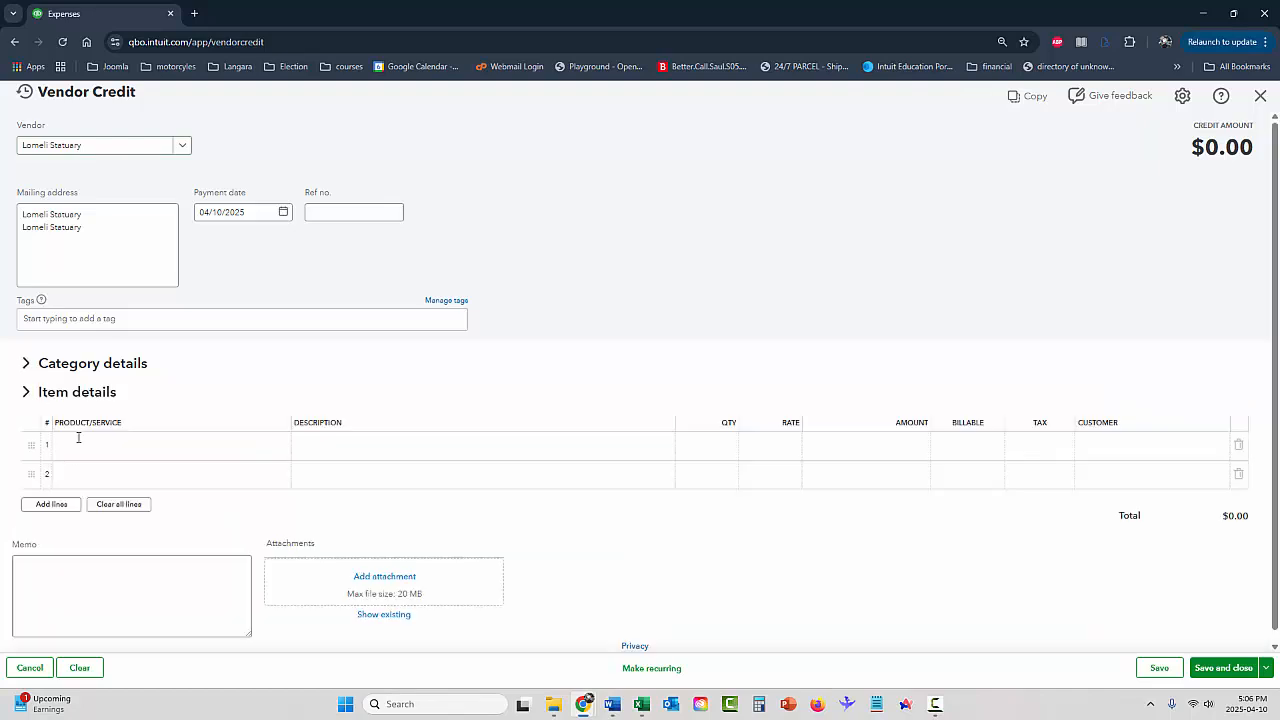
click(145, 458)
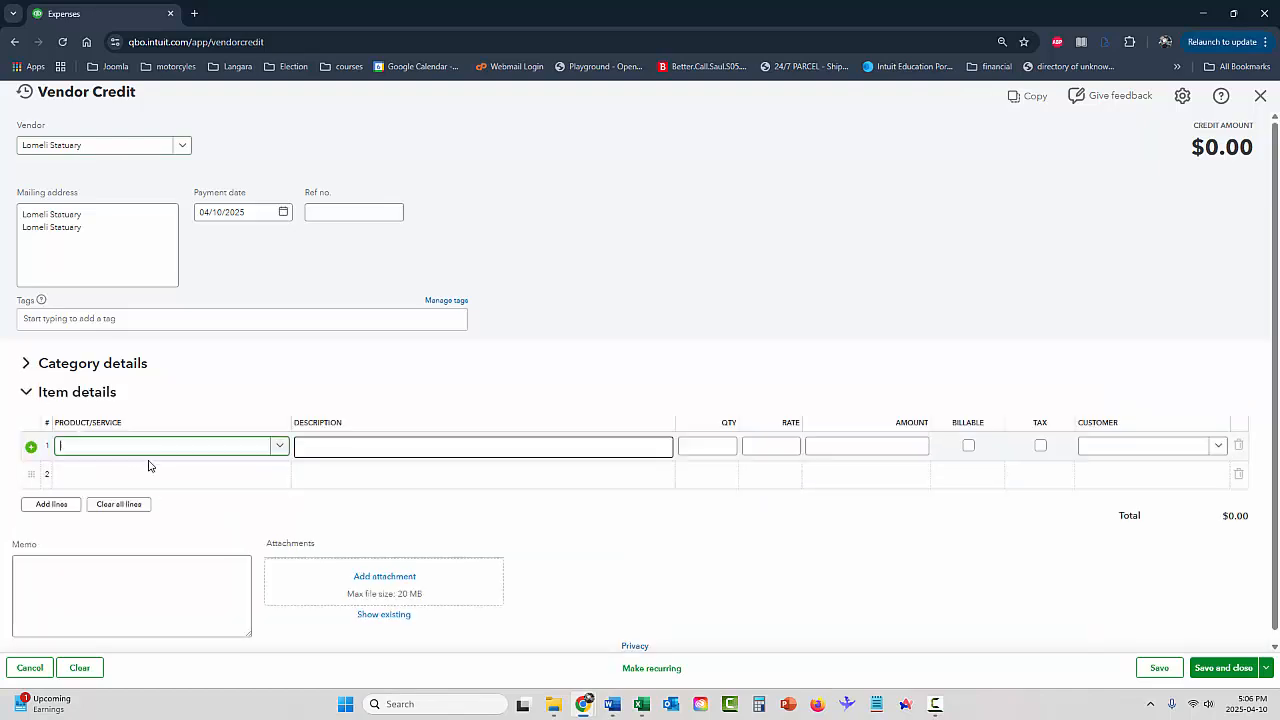
click(279, 447)
scroll(178, 500, down, 1)
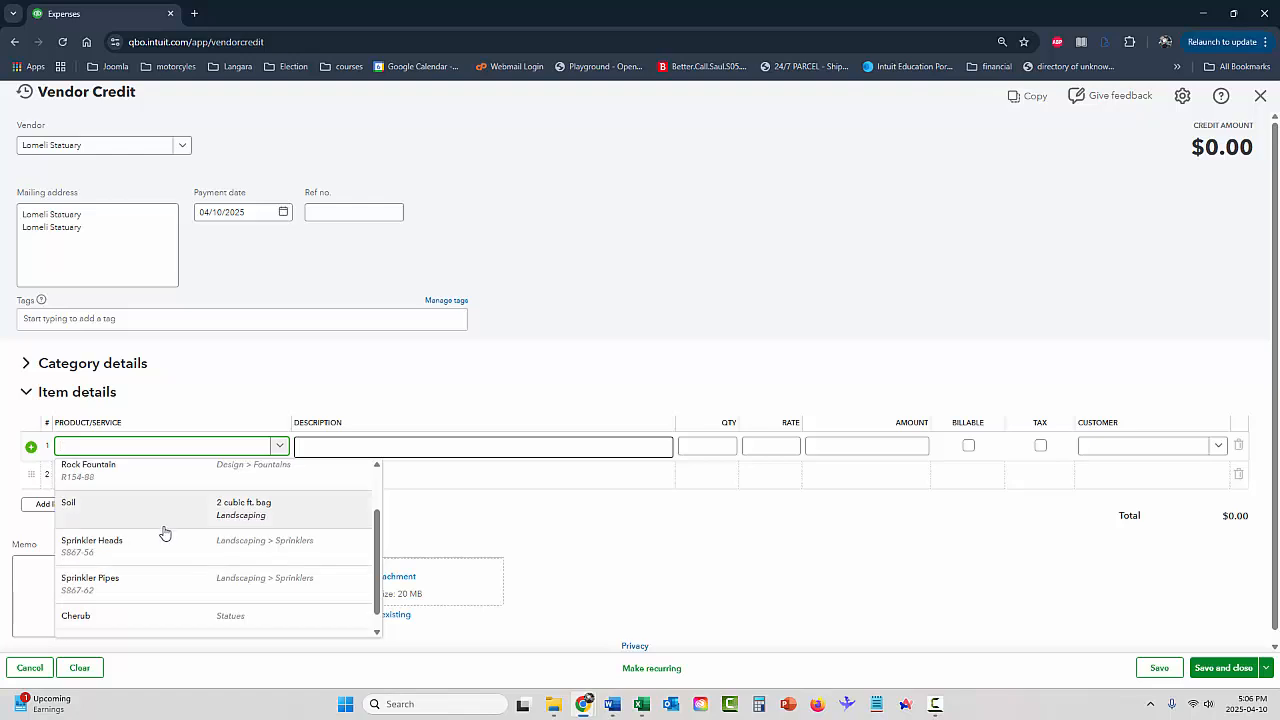
scroll(163, 529, down, 1)
click(158, 598)
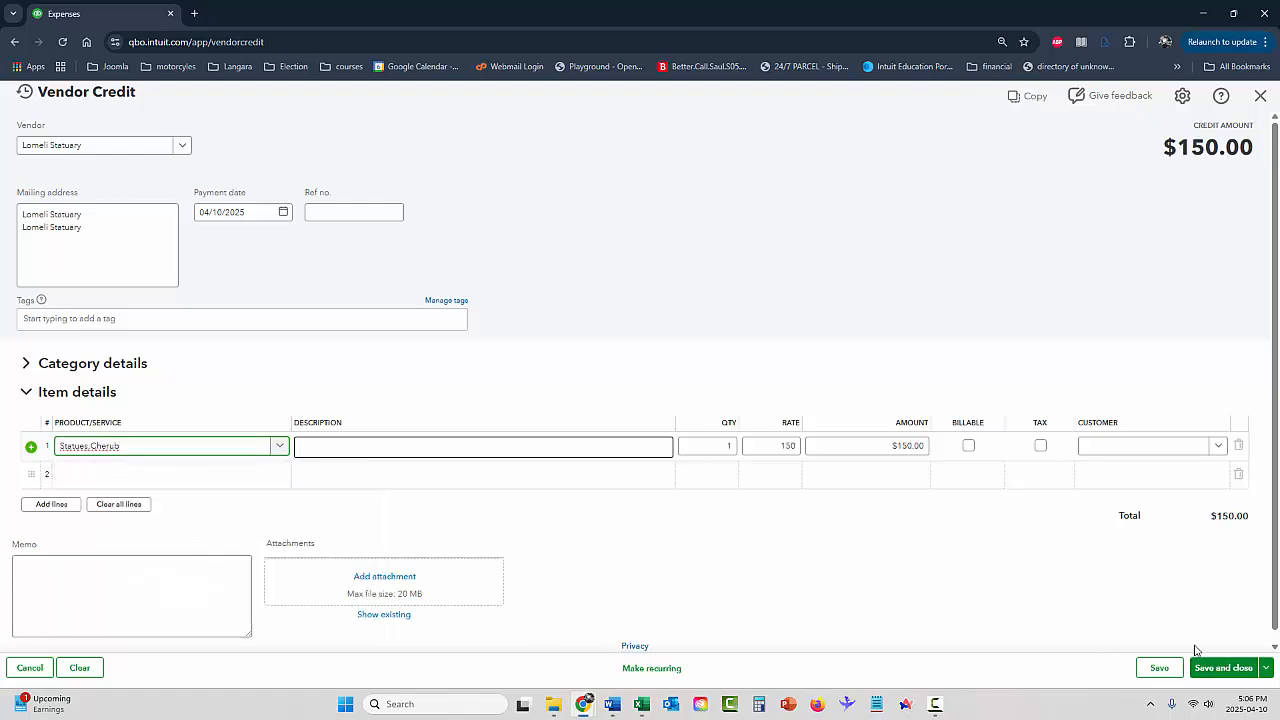
Enter "Cherub's left eyebrow was missing" as the Cherub line's description and the memo, and save and close the vendor credit.
key(Tab)
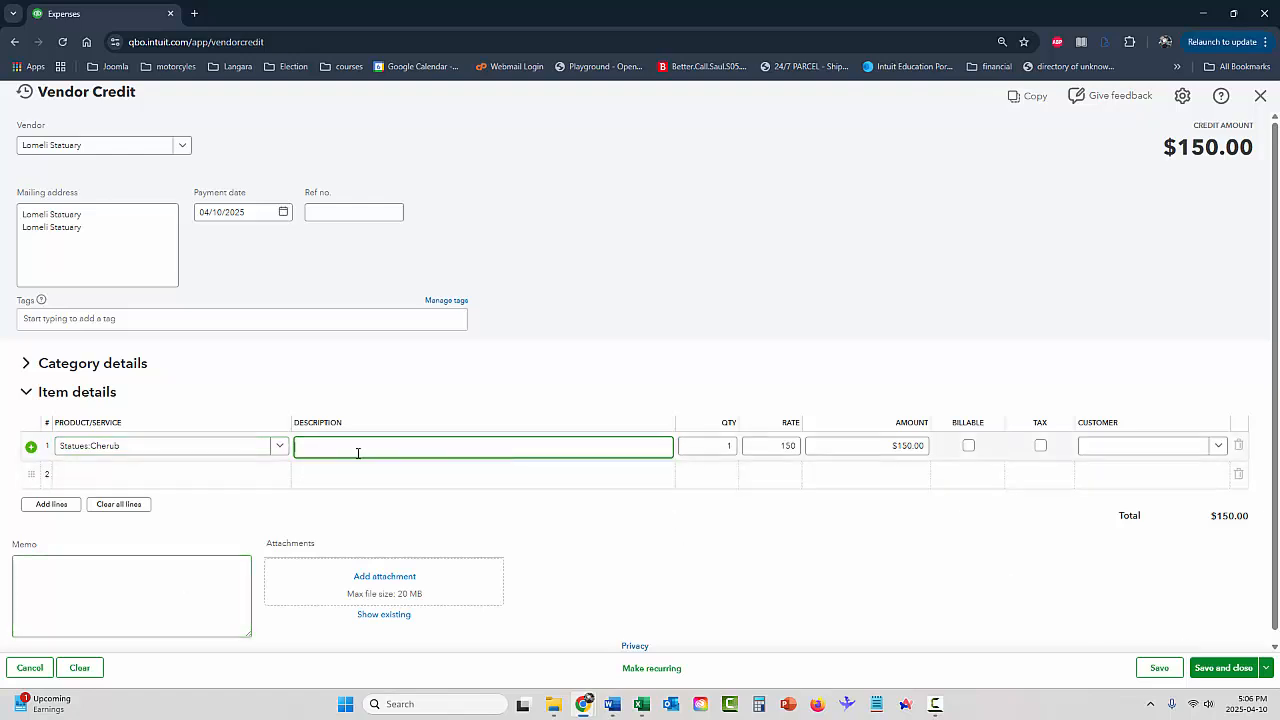
text(Cherub's left eyebrow was missing)
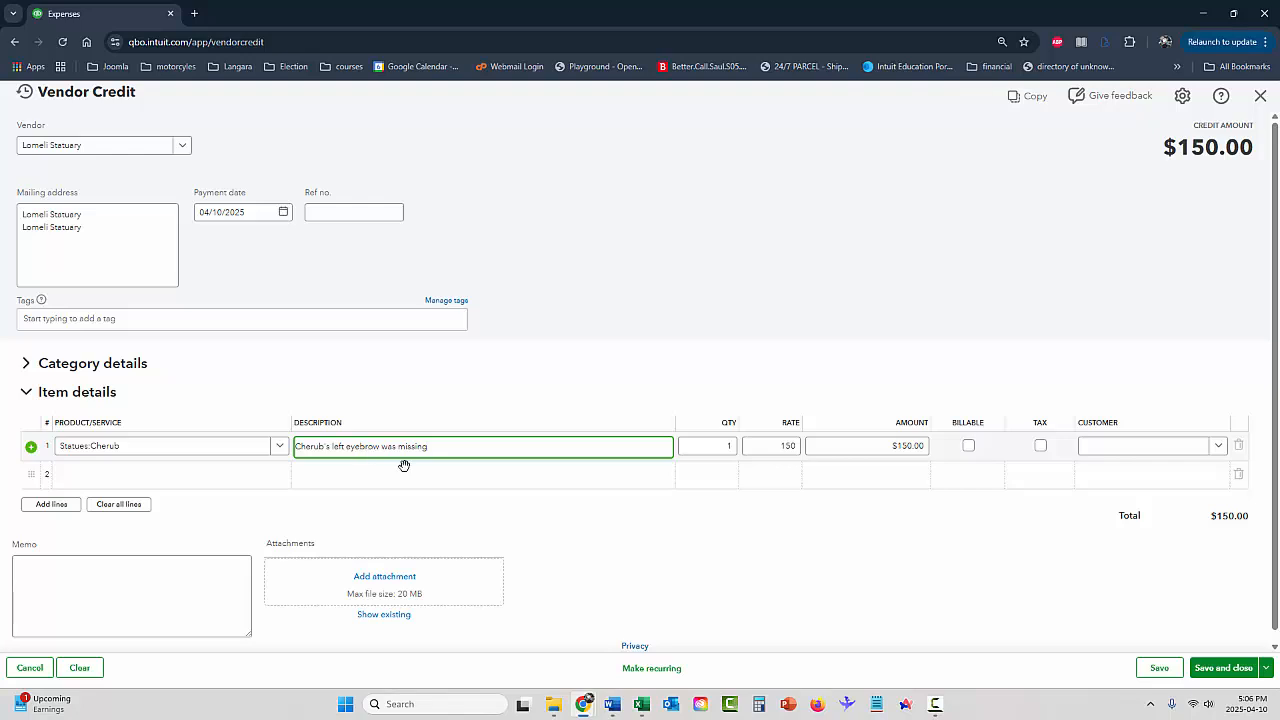
drag(425, 448, 290, 448)
key(ctrl+c)
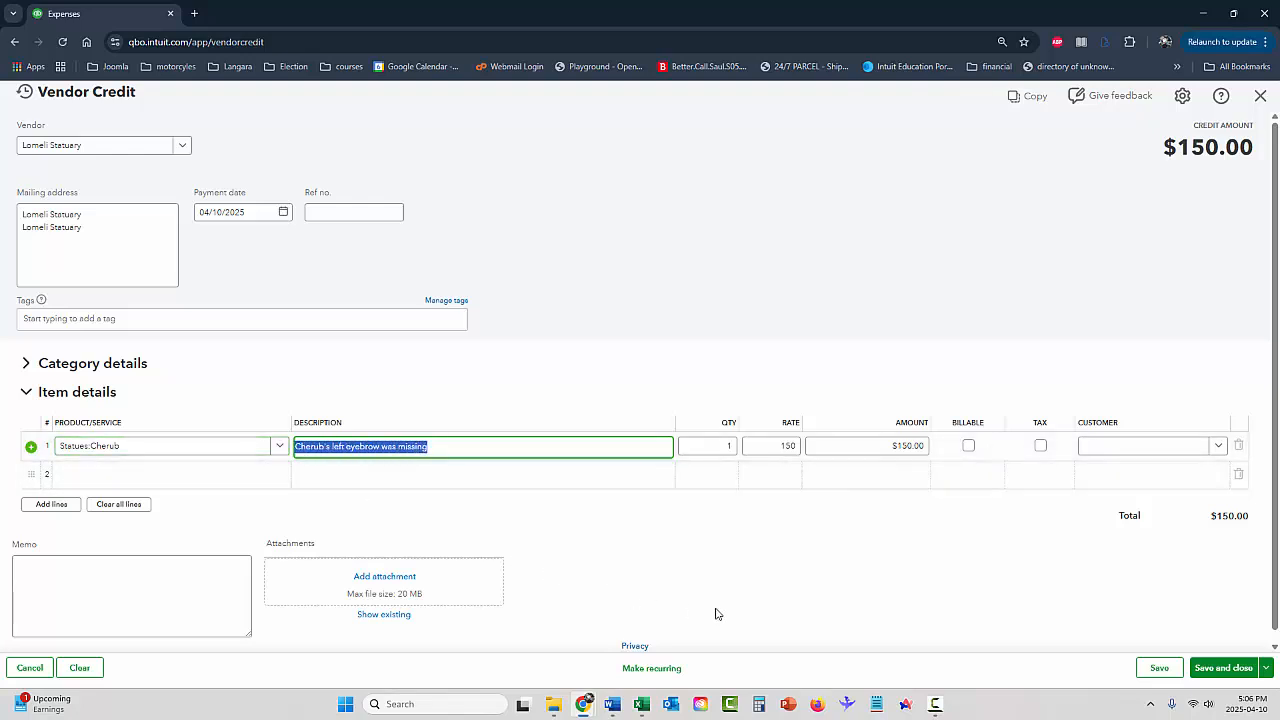
click(157, 580)
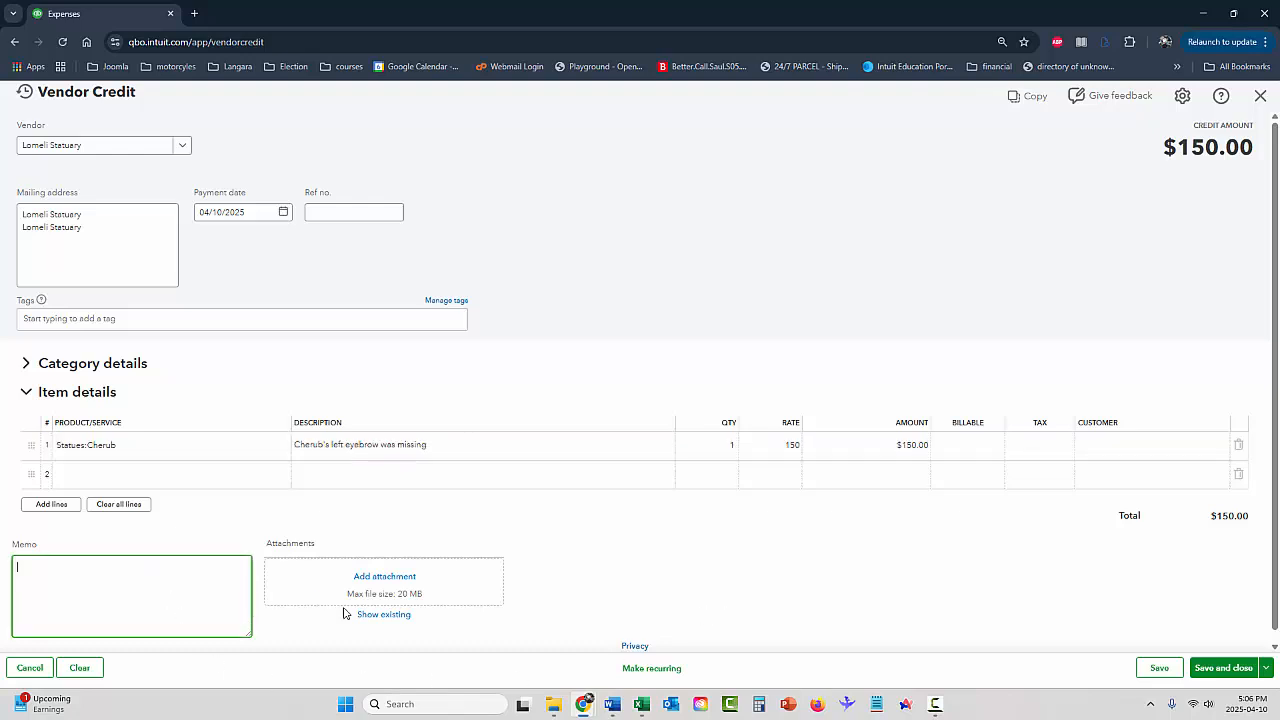
key(ctrl+v)
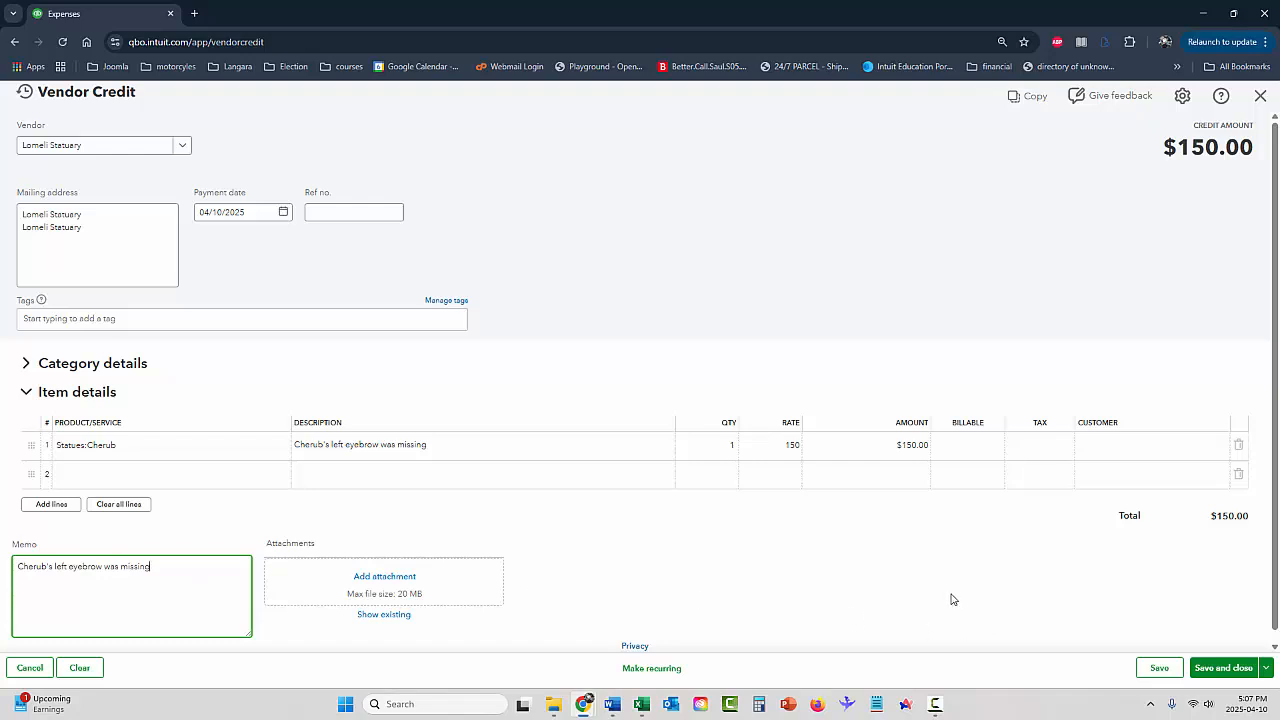
click(1226, 668)
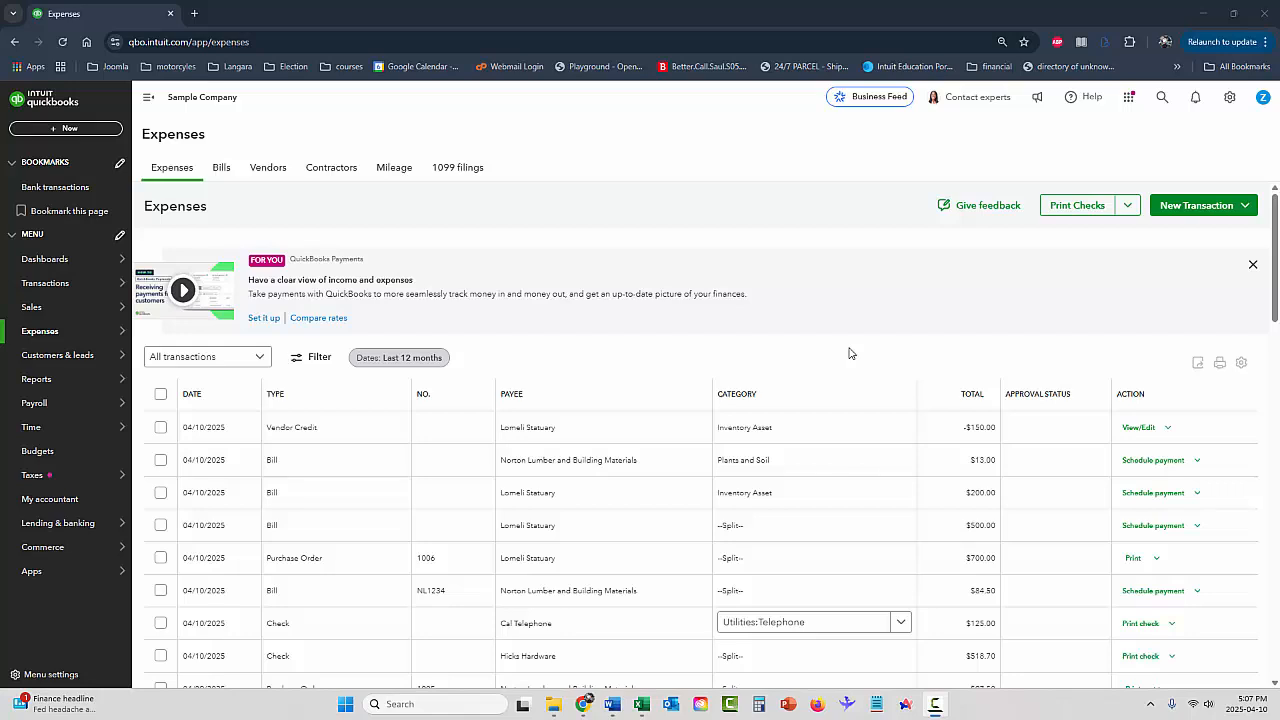
Open the products and services list and check the quantities on hand of the Cherub and Dragon statues.
mouse_move(31, 311)
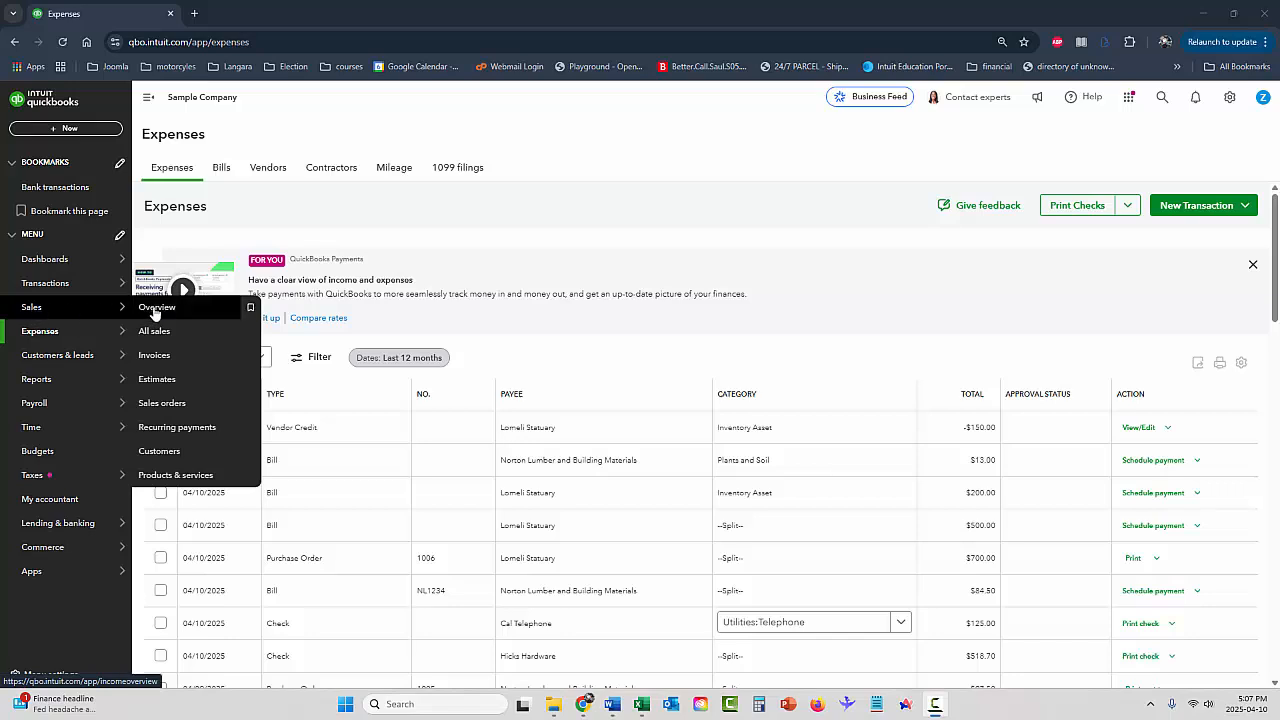
click(203, 476)
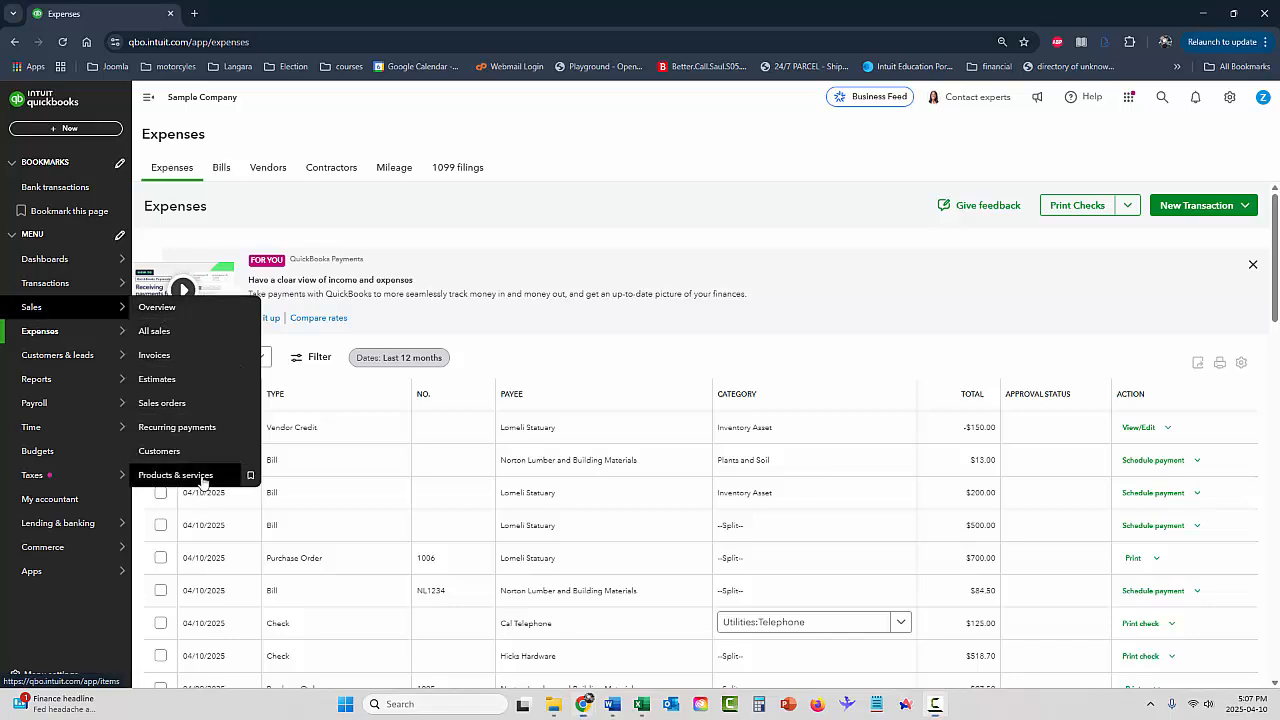
click(1229, 97)
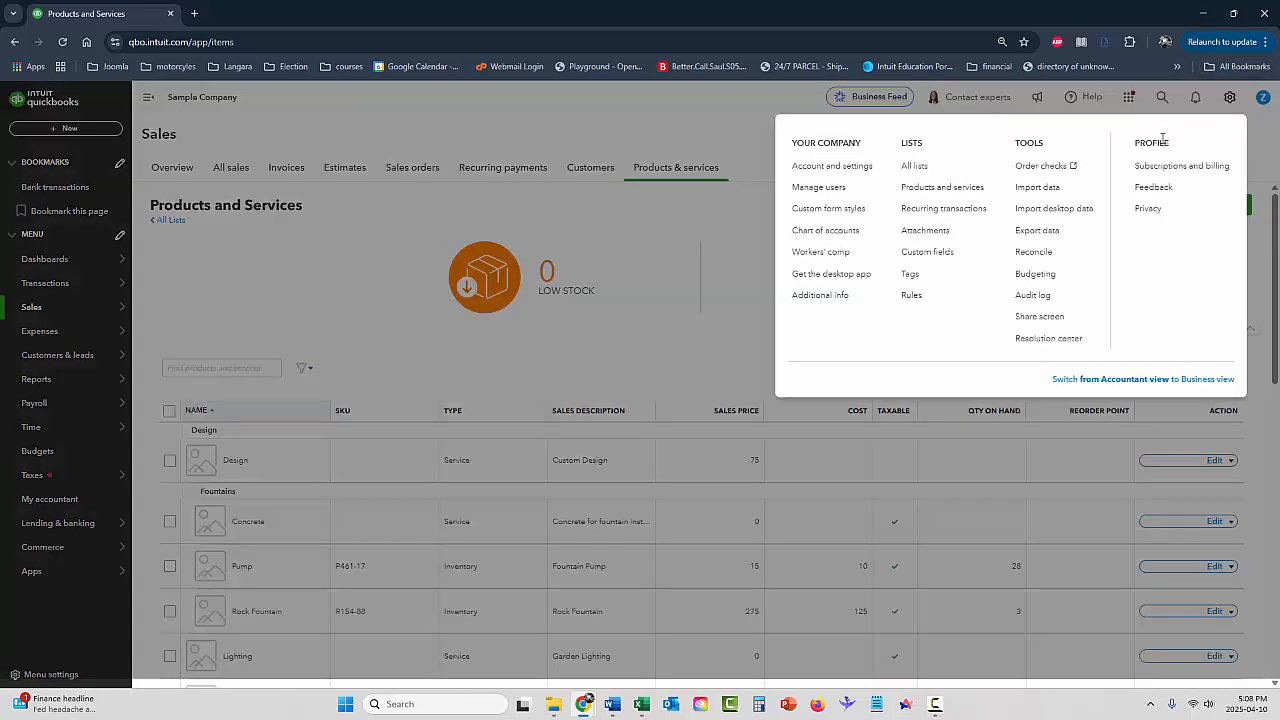
click(940, 186)
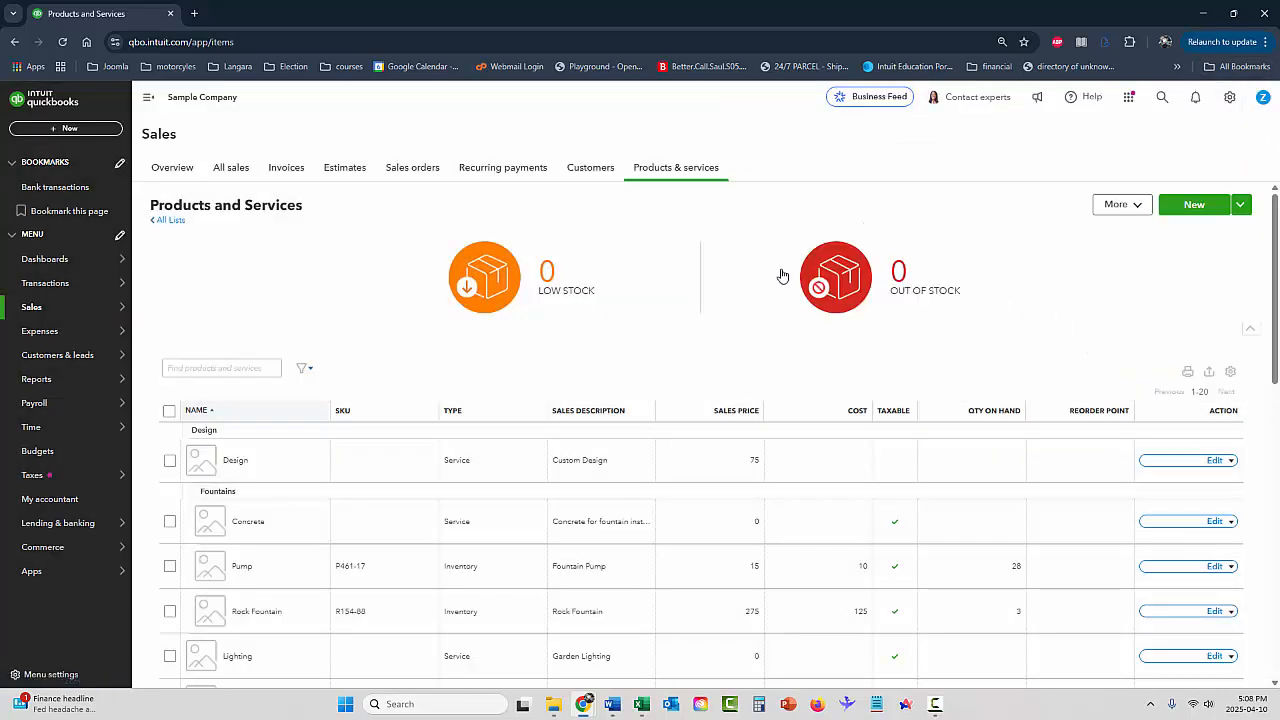
scroll(720, 315, down, 2)
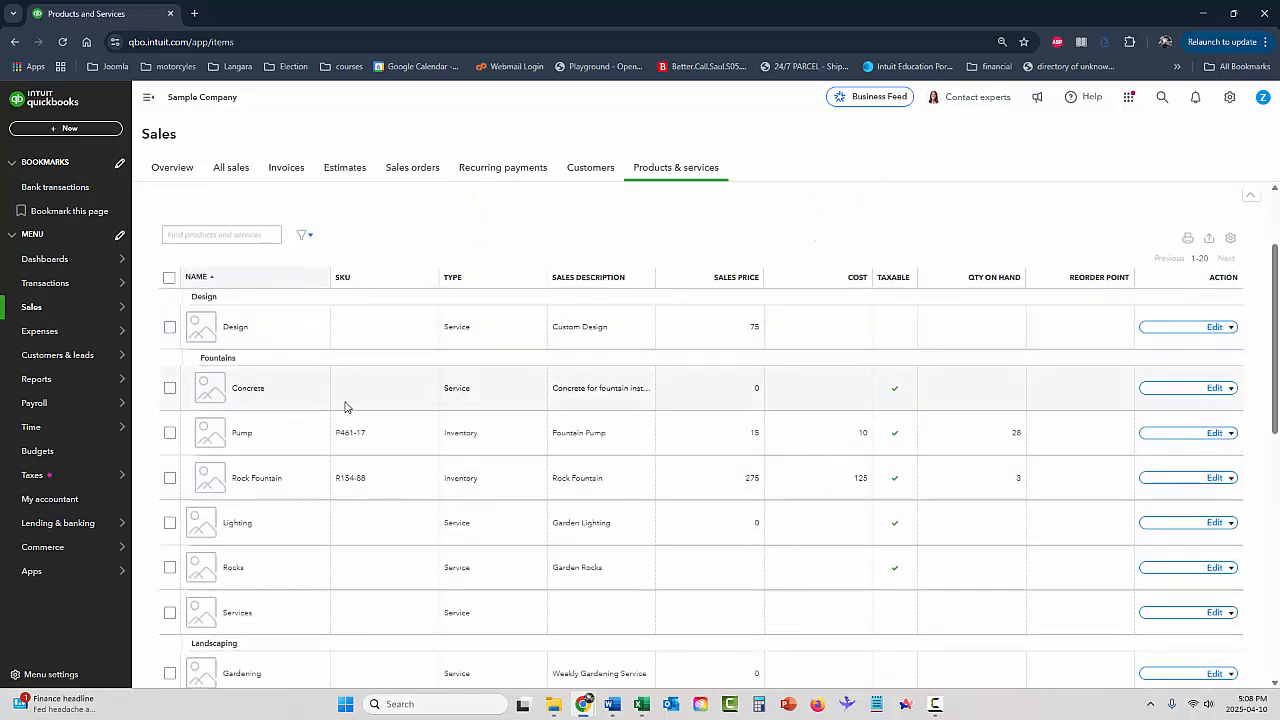
scroll(362, 414, down, 4)
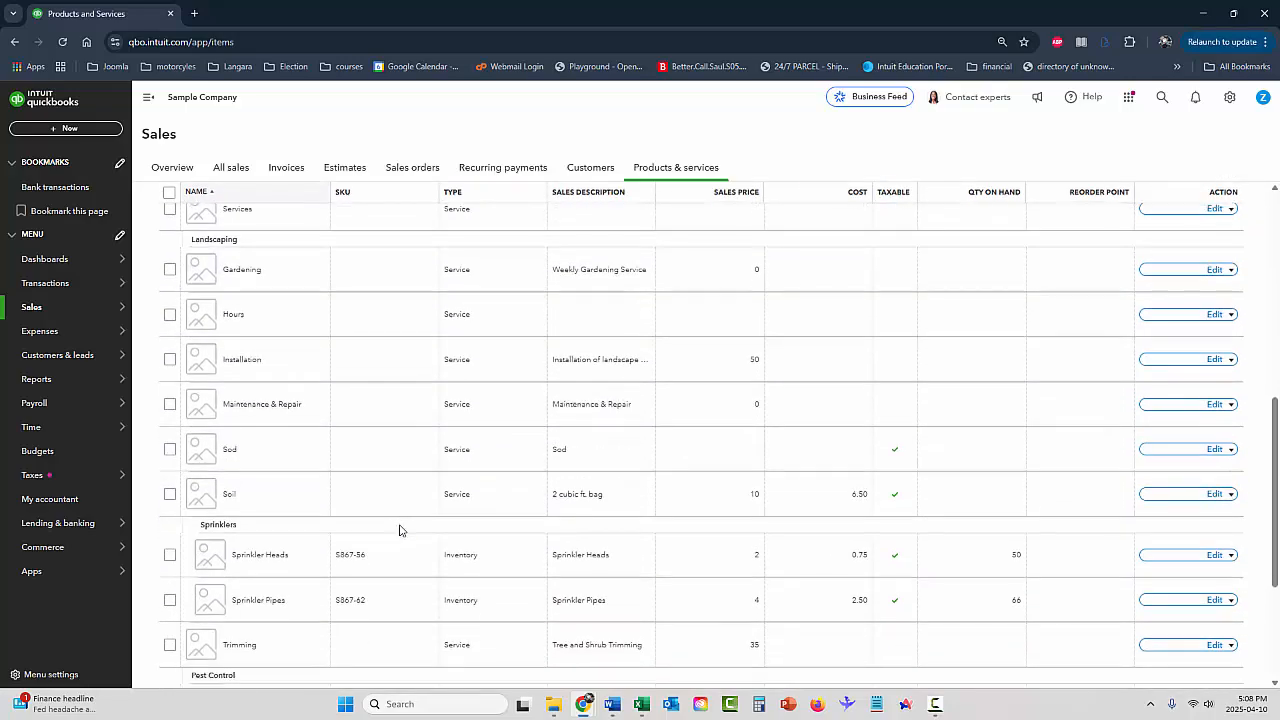
scroll(415, 549, down, 2)
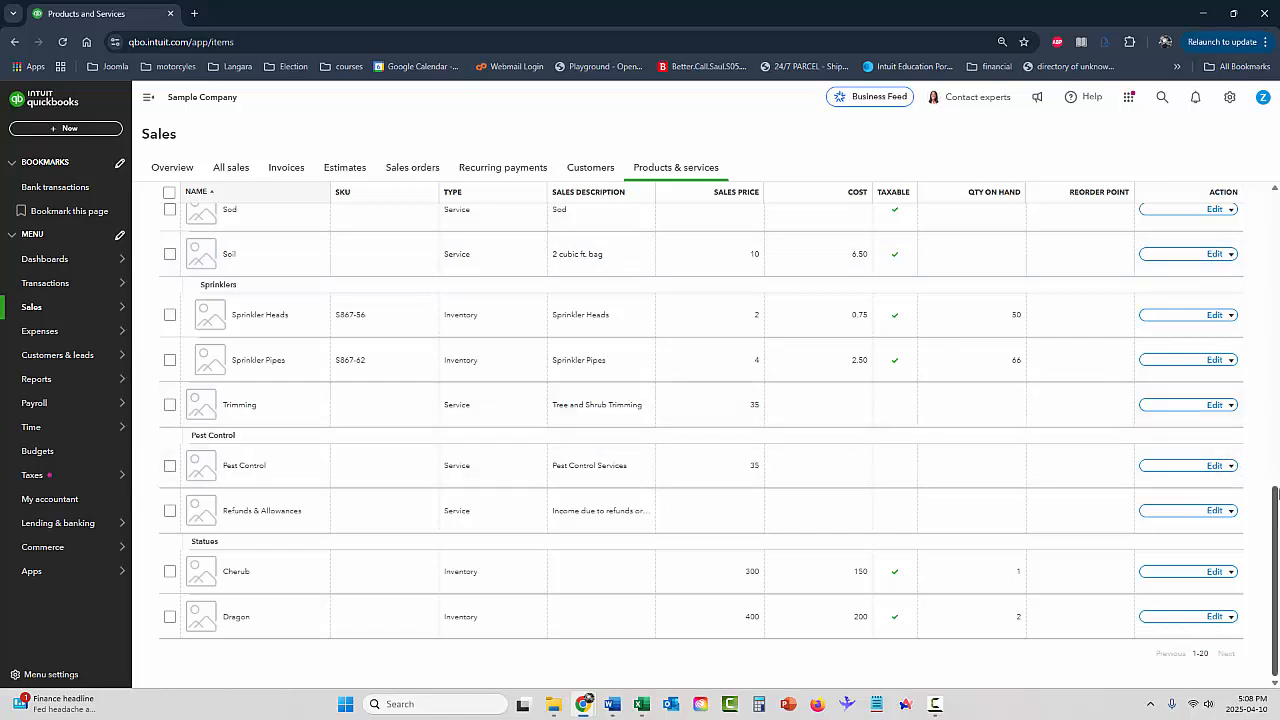
drag(1277, 494, 1231, 212)
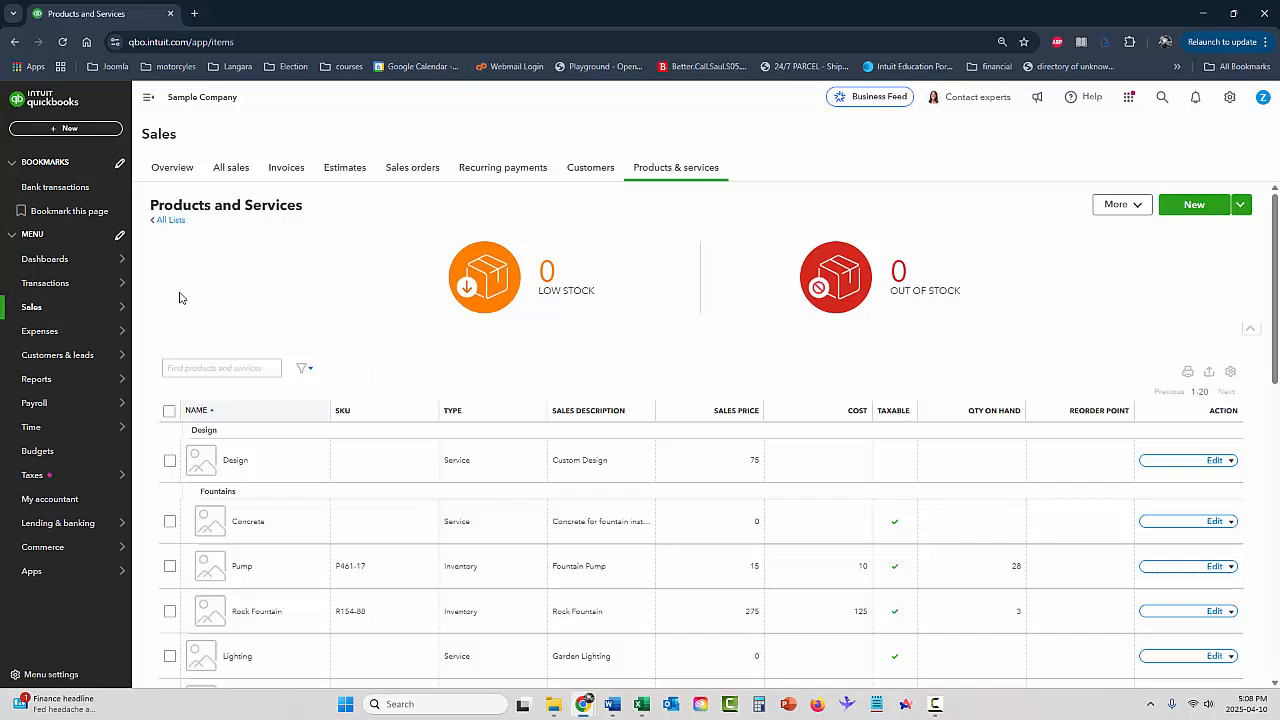
Open the Accounts payable aging summary from the What you owe group of the standard reports.
mouse_move(40, 383)
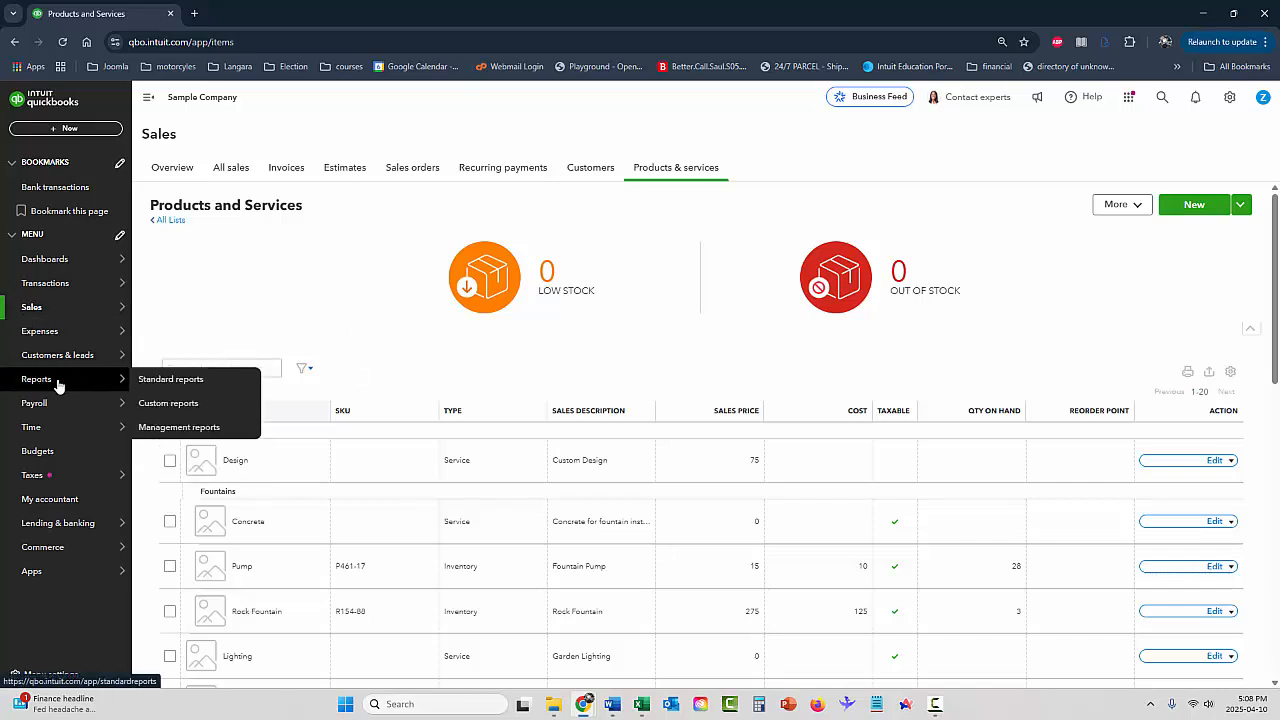
click(60, 382)
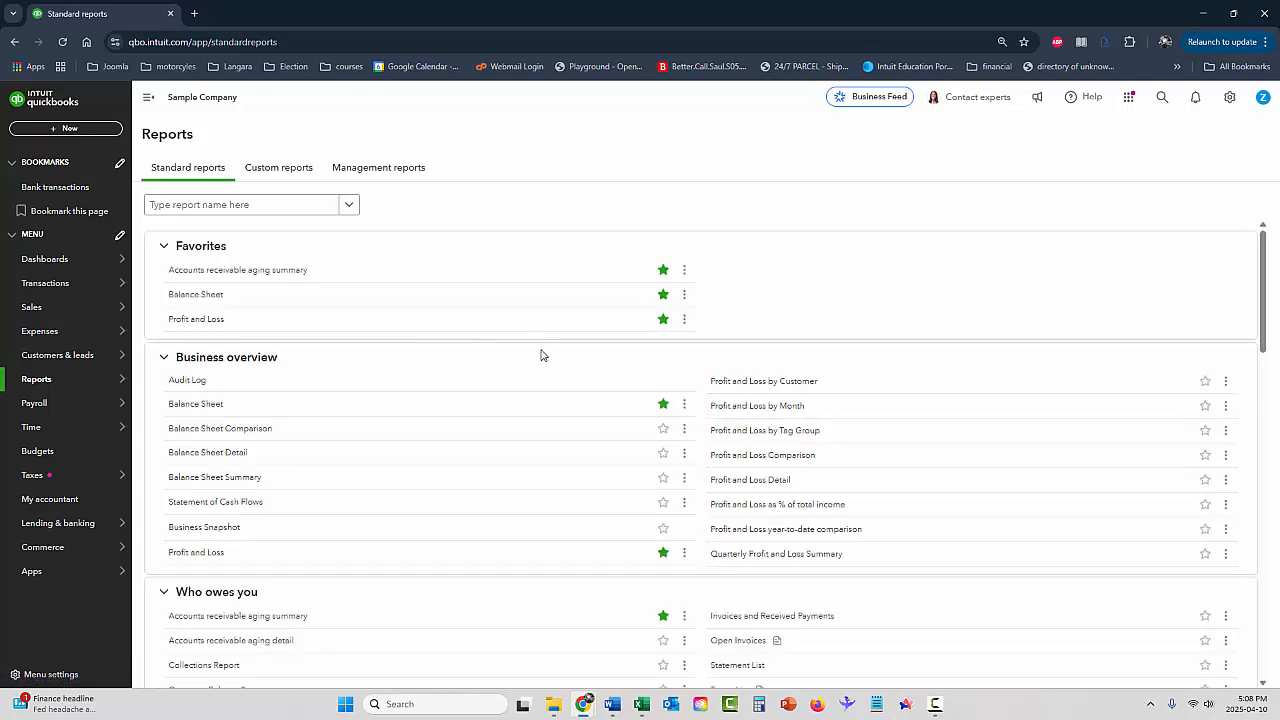
scroll(480, 345, down, 5)
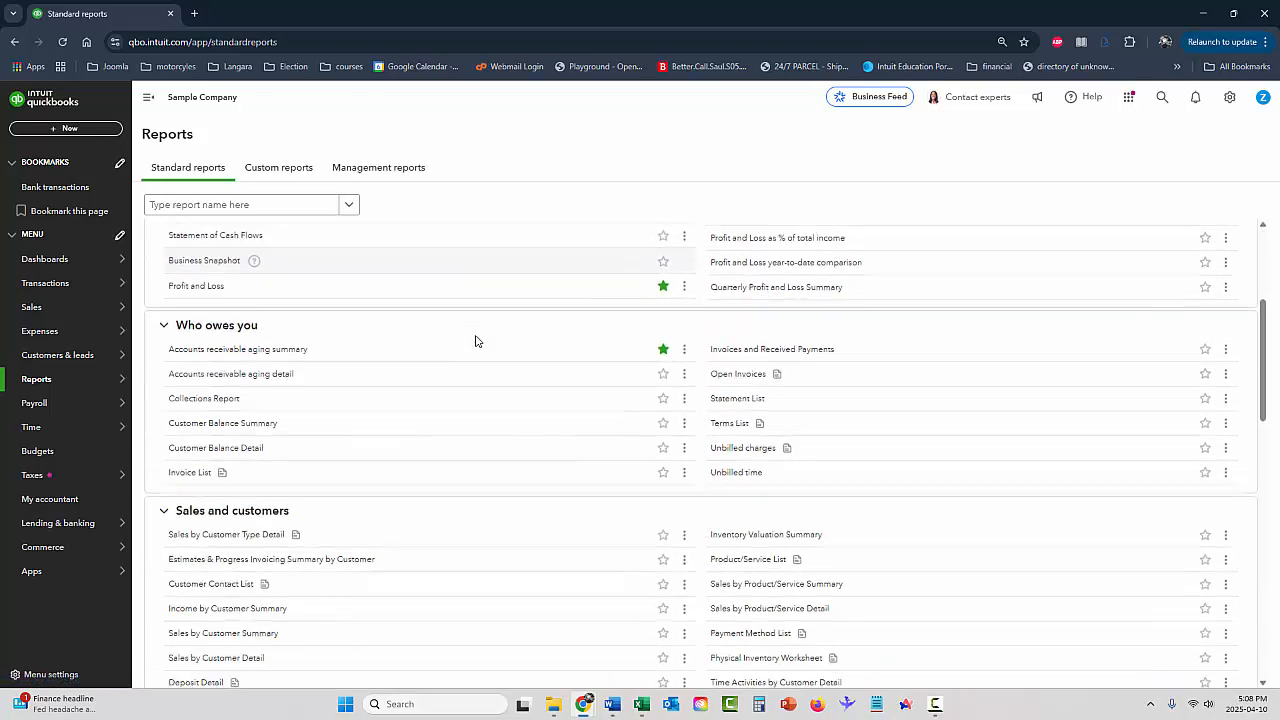
scroll(477, 341, down, 3)
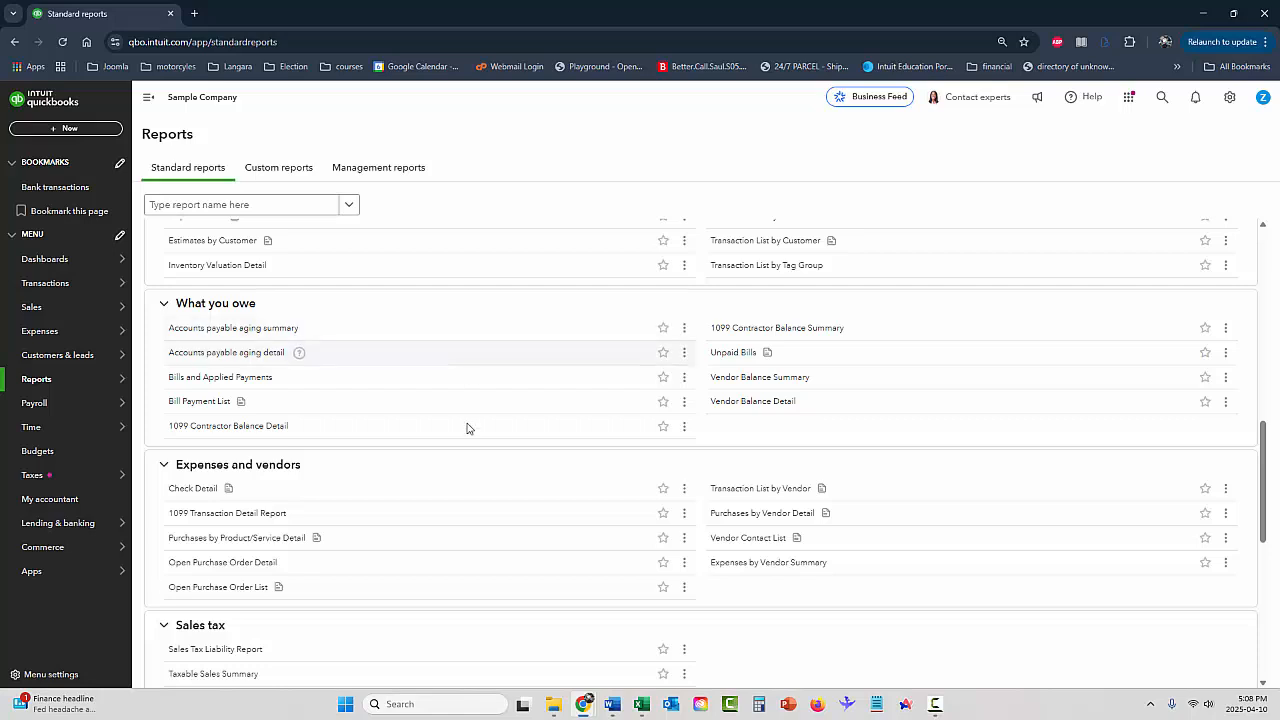
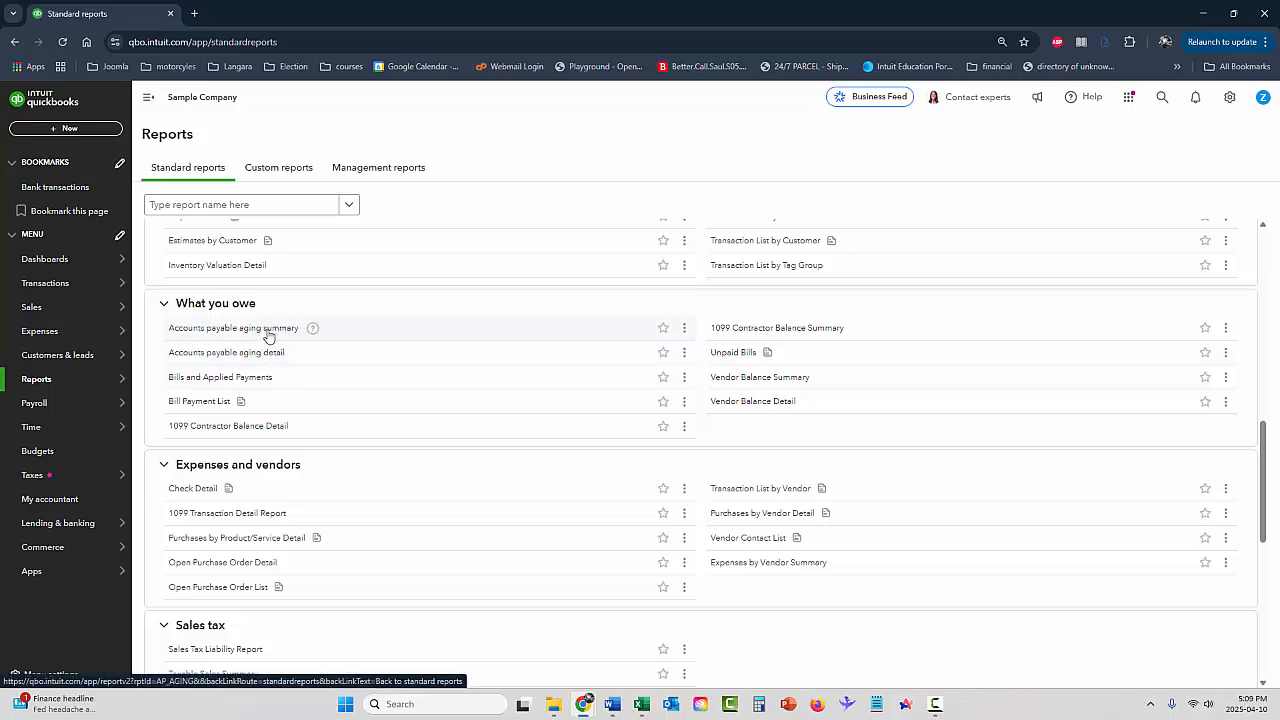
click(279, 333)
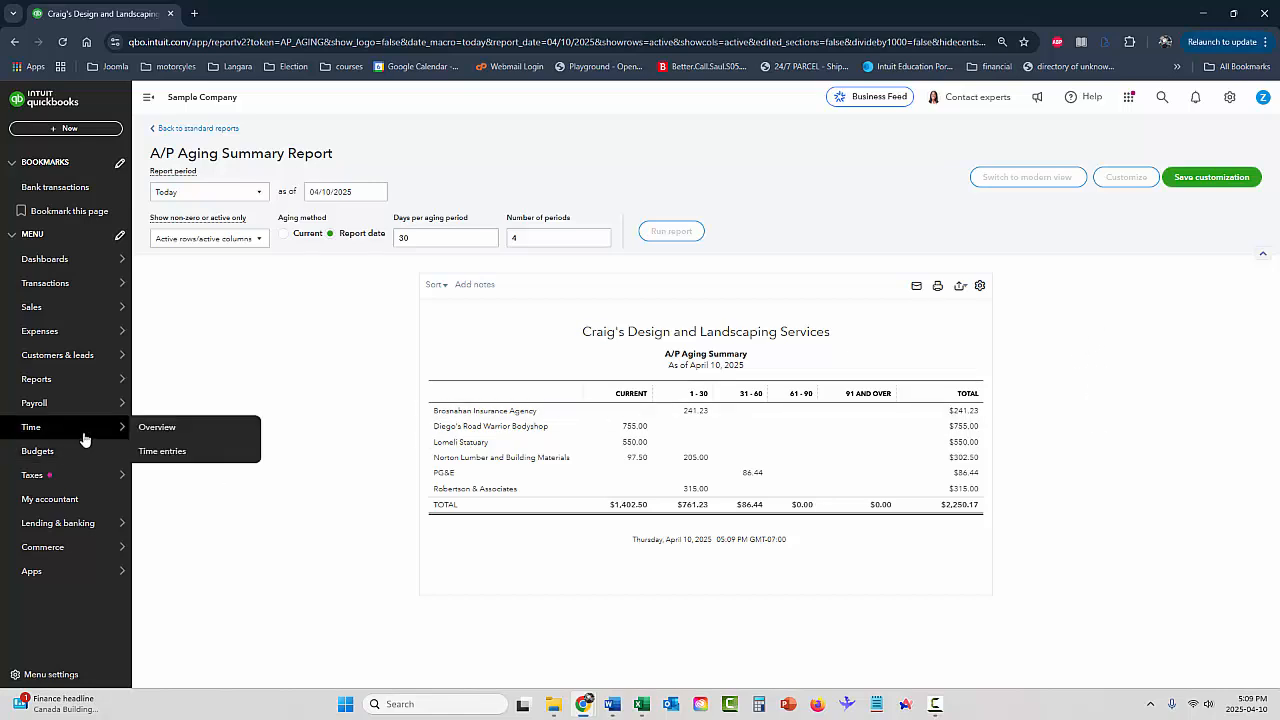
Return to the standard reports and open the Bill Payment List.
click(175, 128)
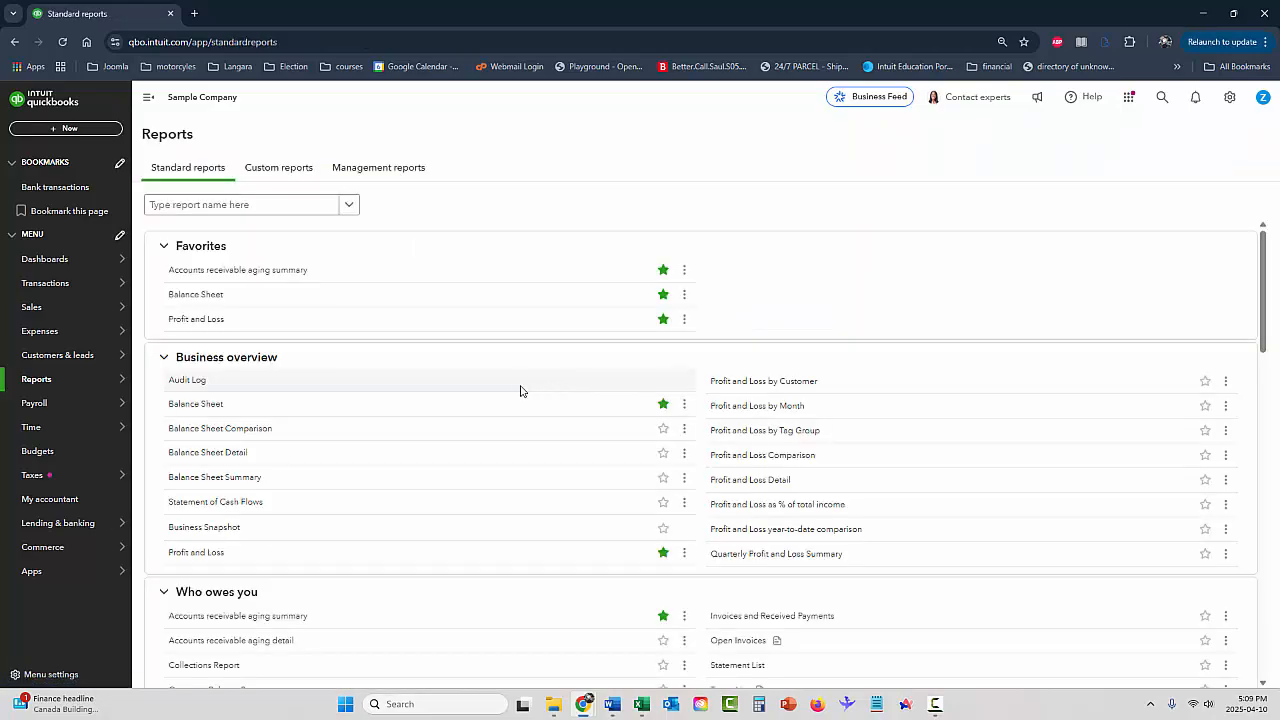
scroll(520, 391, down, 10)
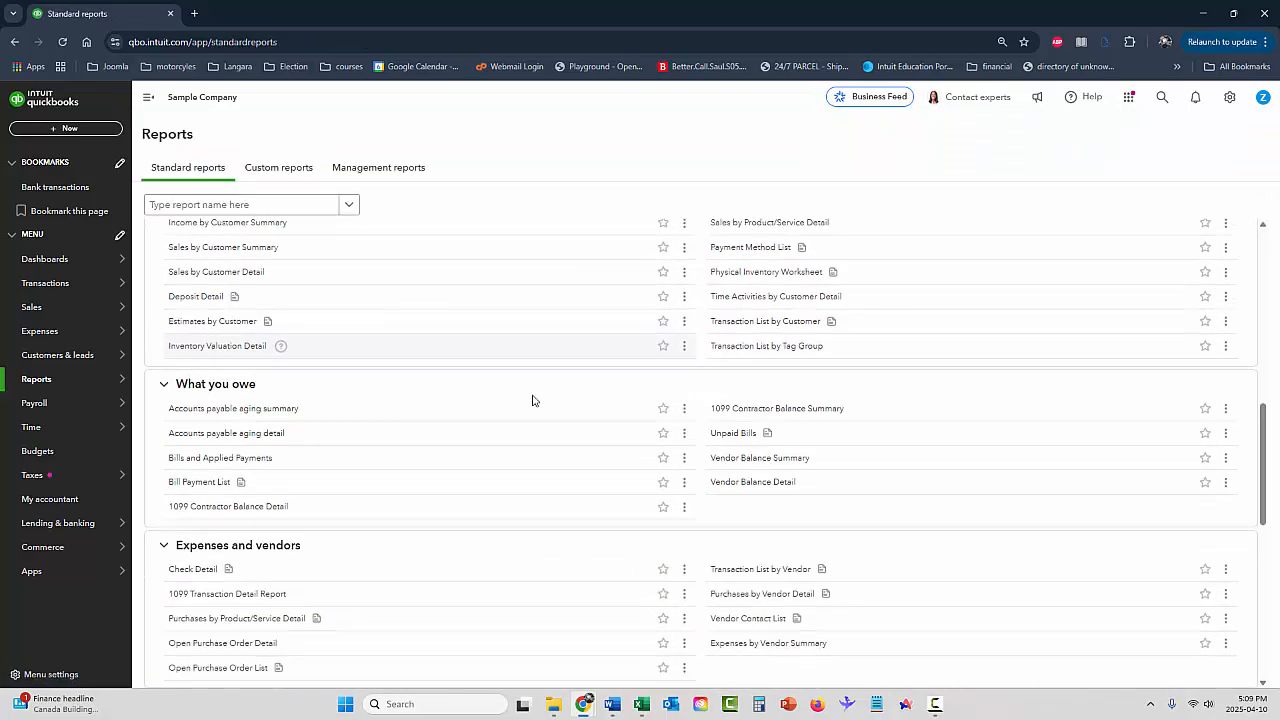
scroll(532, 400, down, 2)
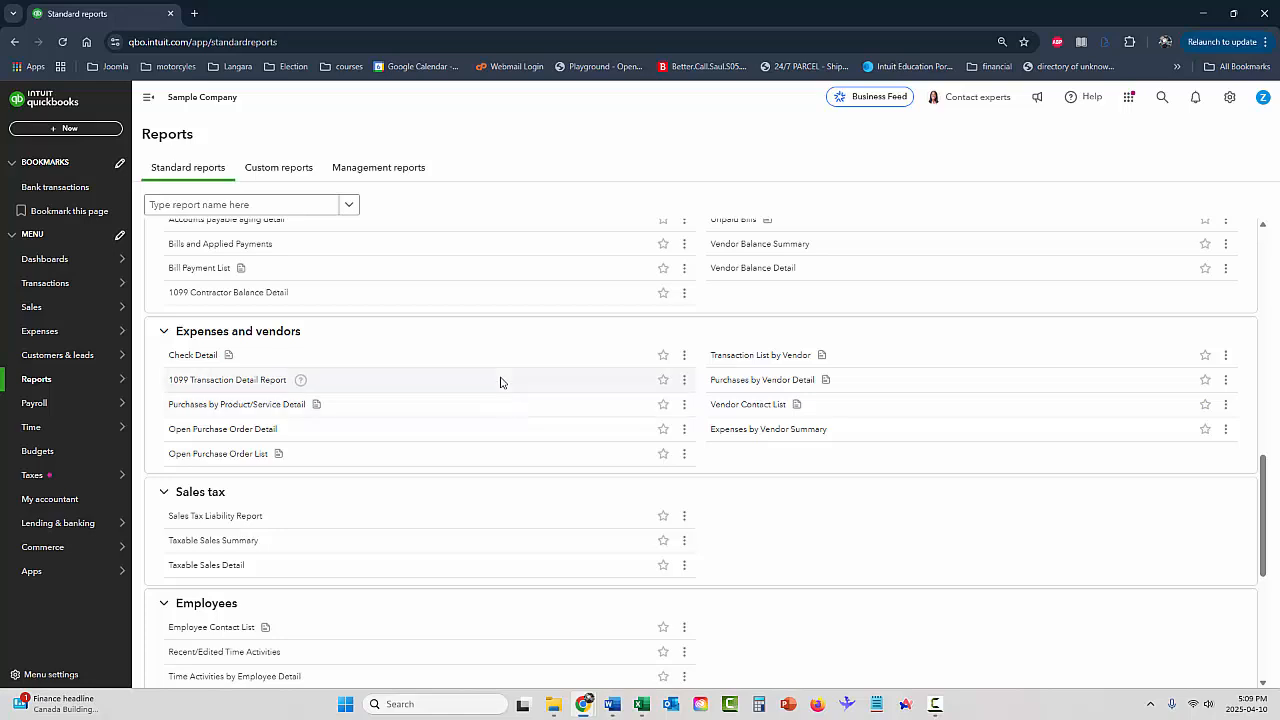
scroll(502, 384, up, 2)
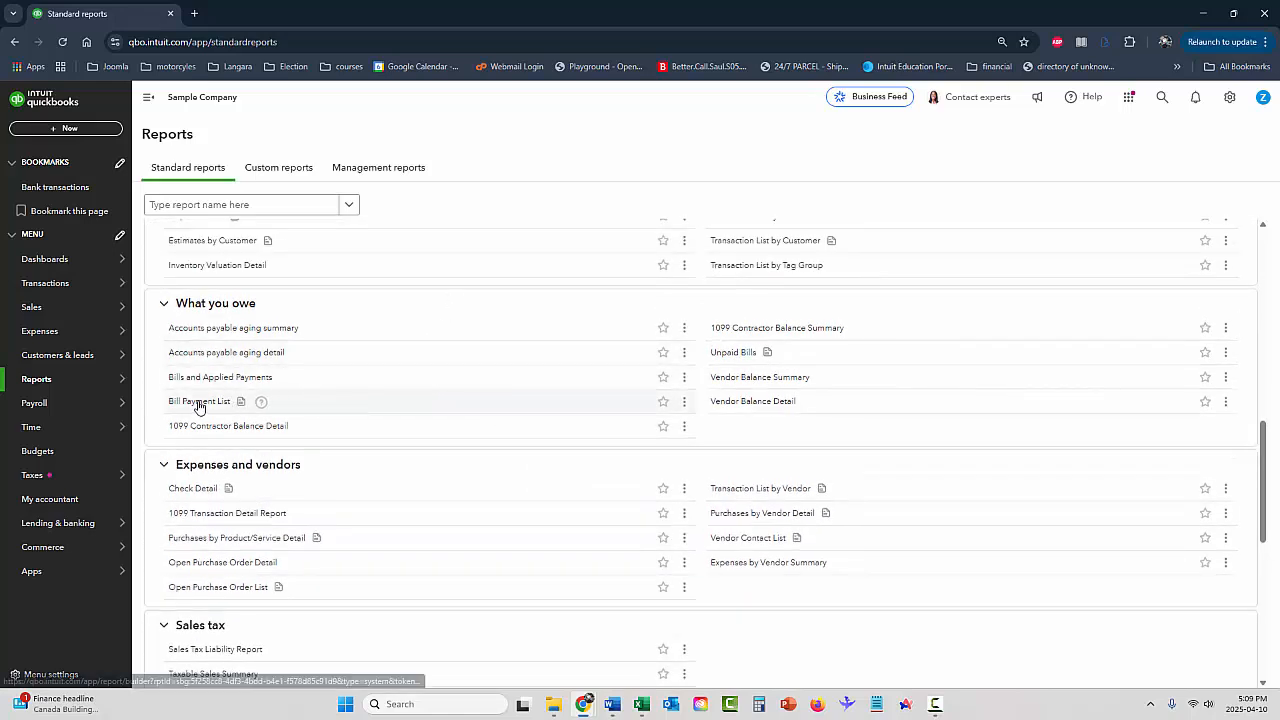
click(212, 402)
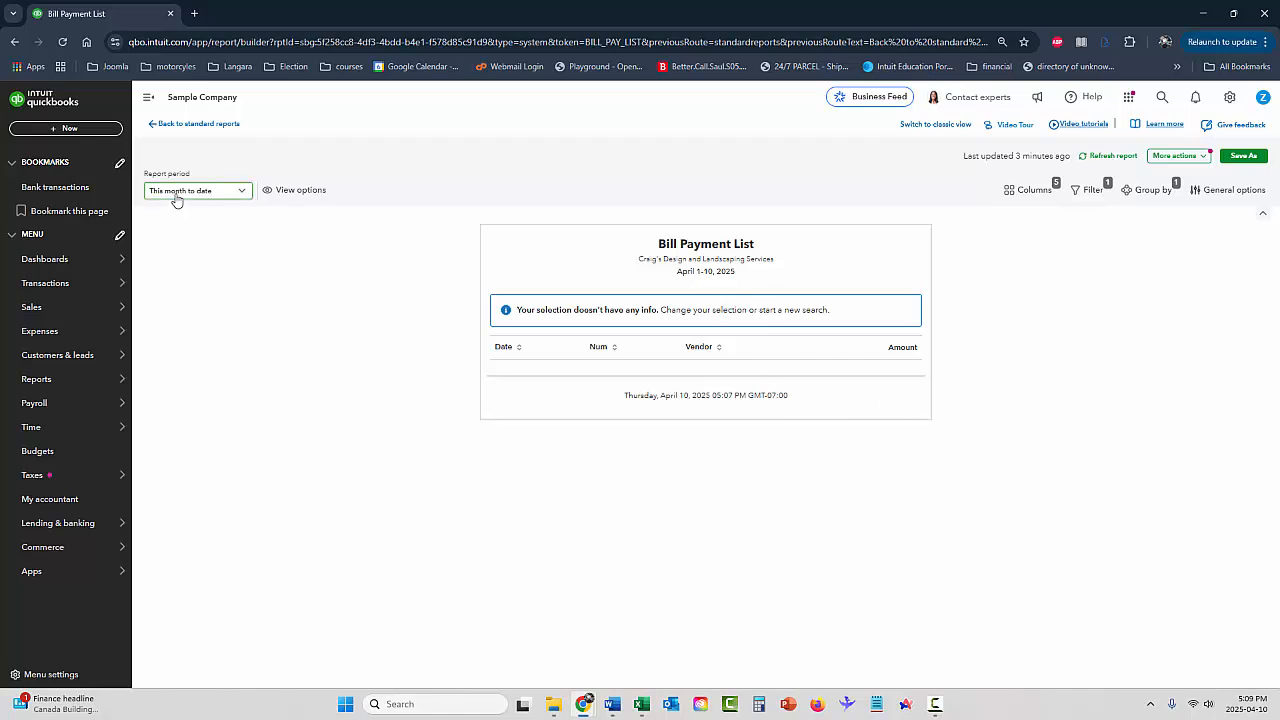
Set the Bill Payment List's report period to custom dates from 03/01/2025 to 03/31/2025.
click(244, 194)
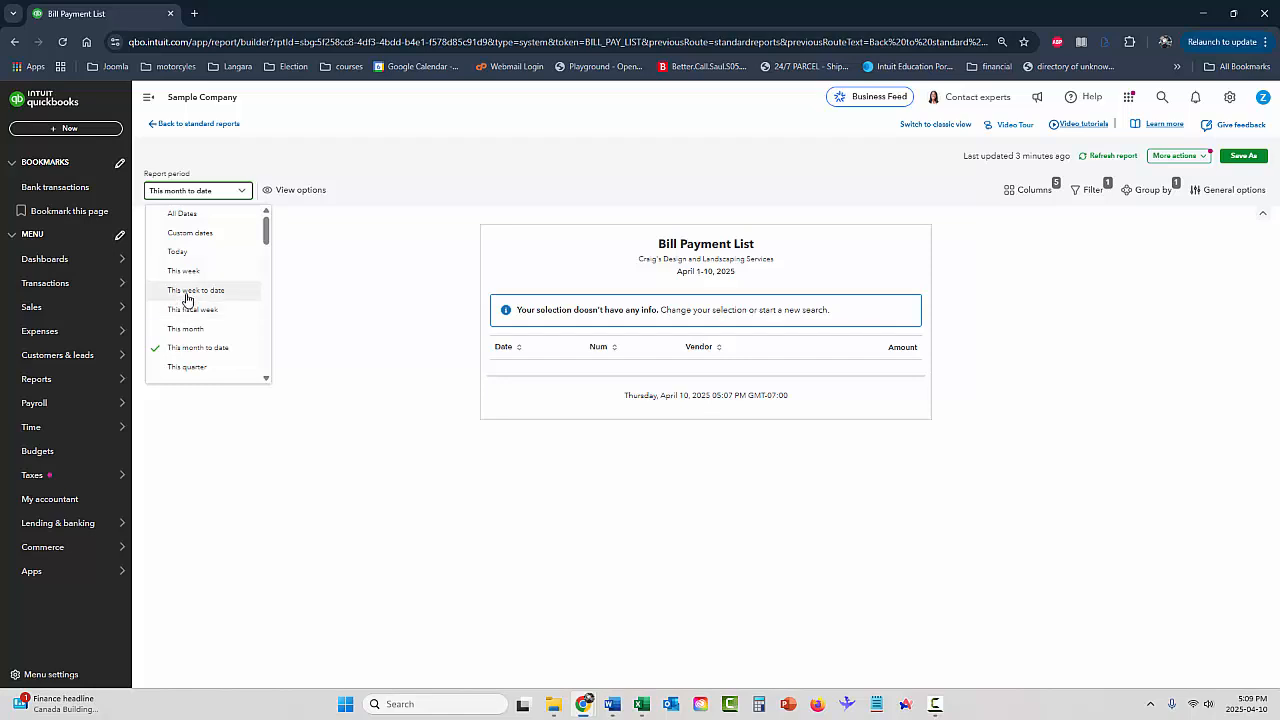
click(191, 234)
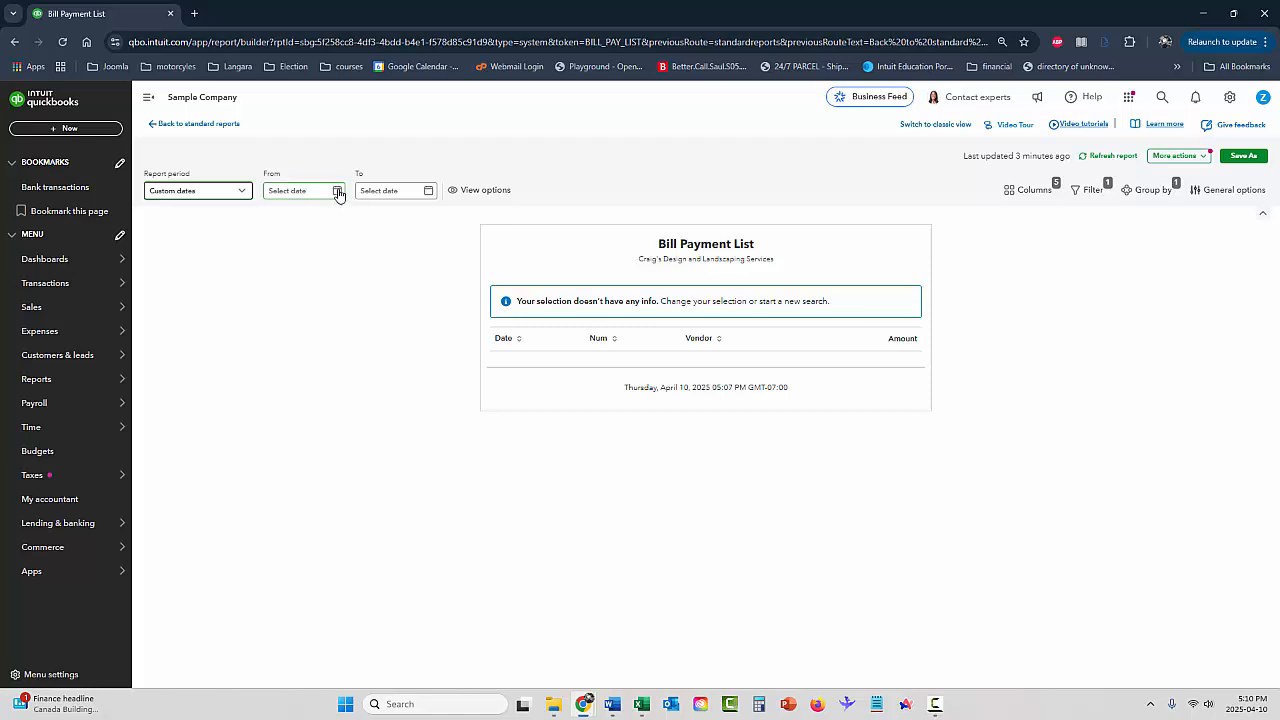
click(338, 192)
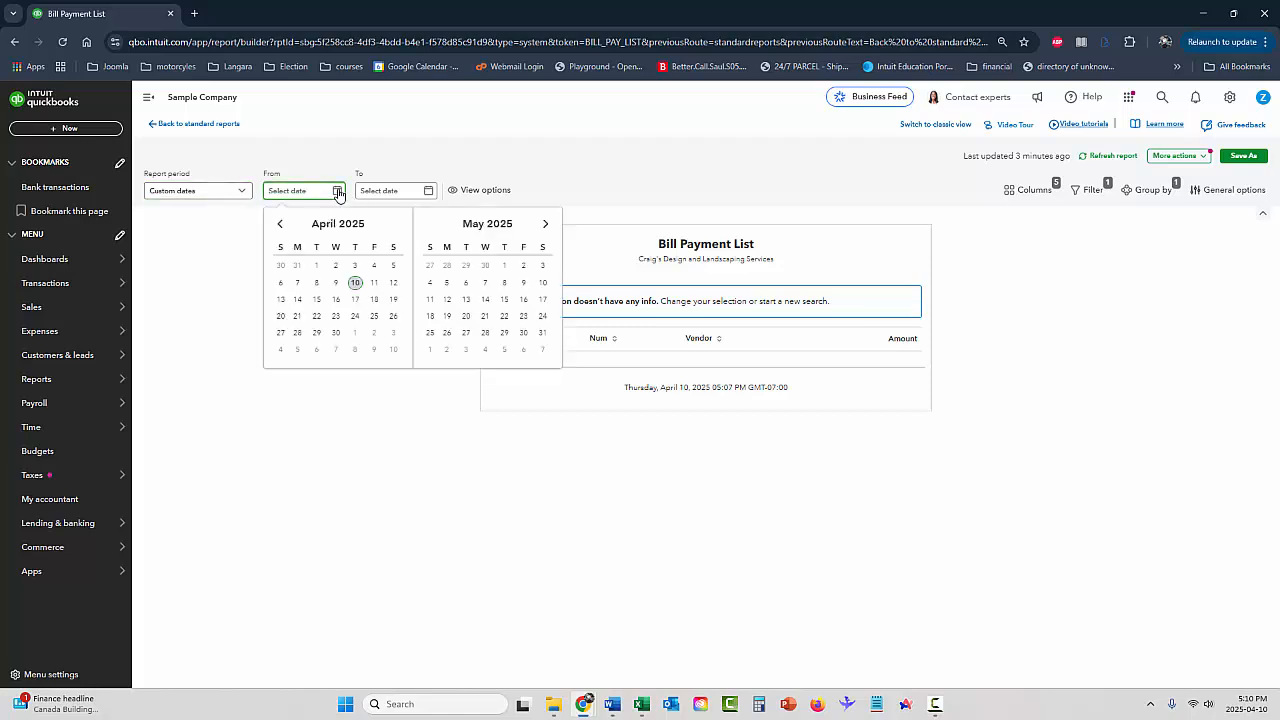
click(280, 224)
click(392, 268)
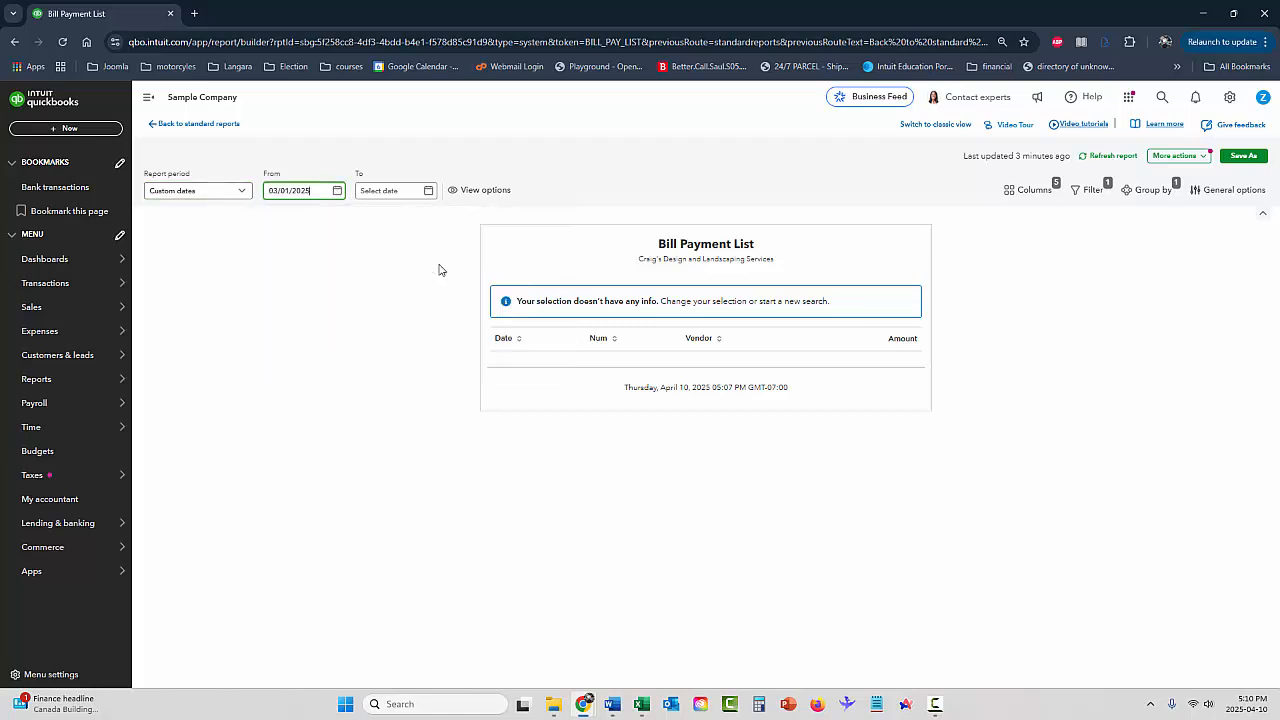
click(429, 192)
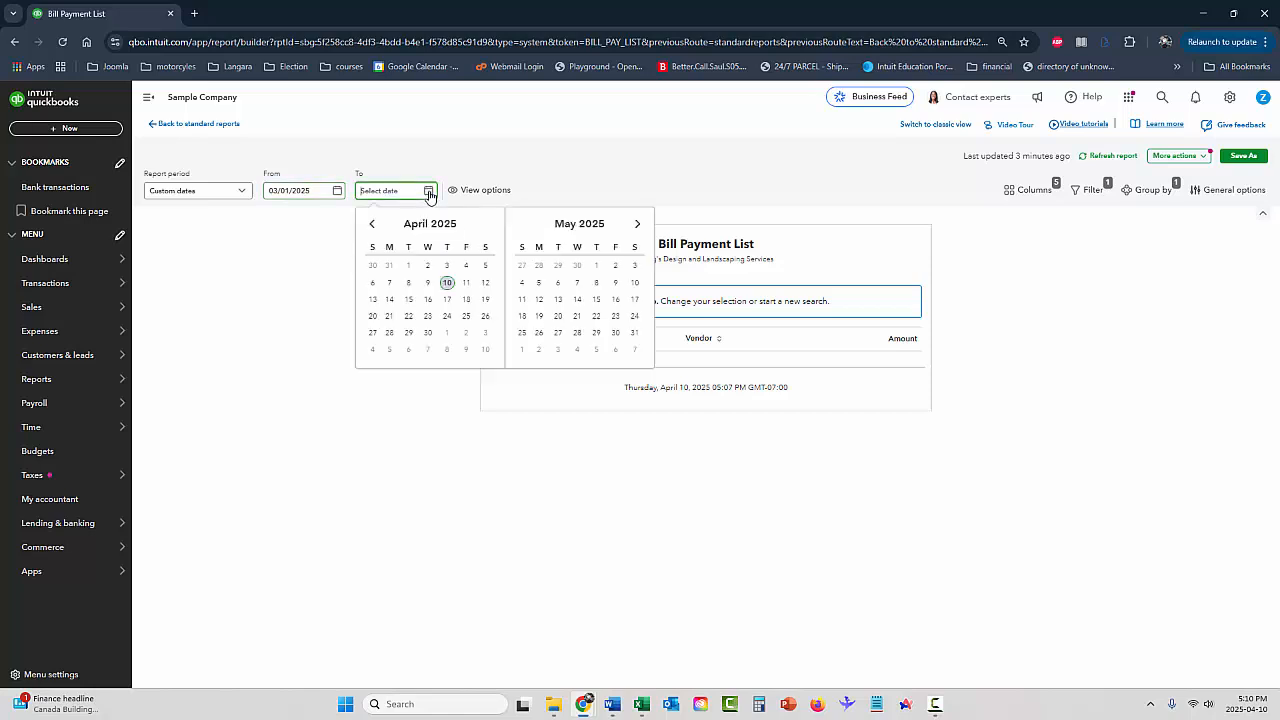
click(371, 226)
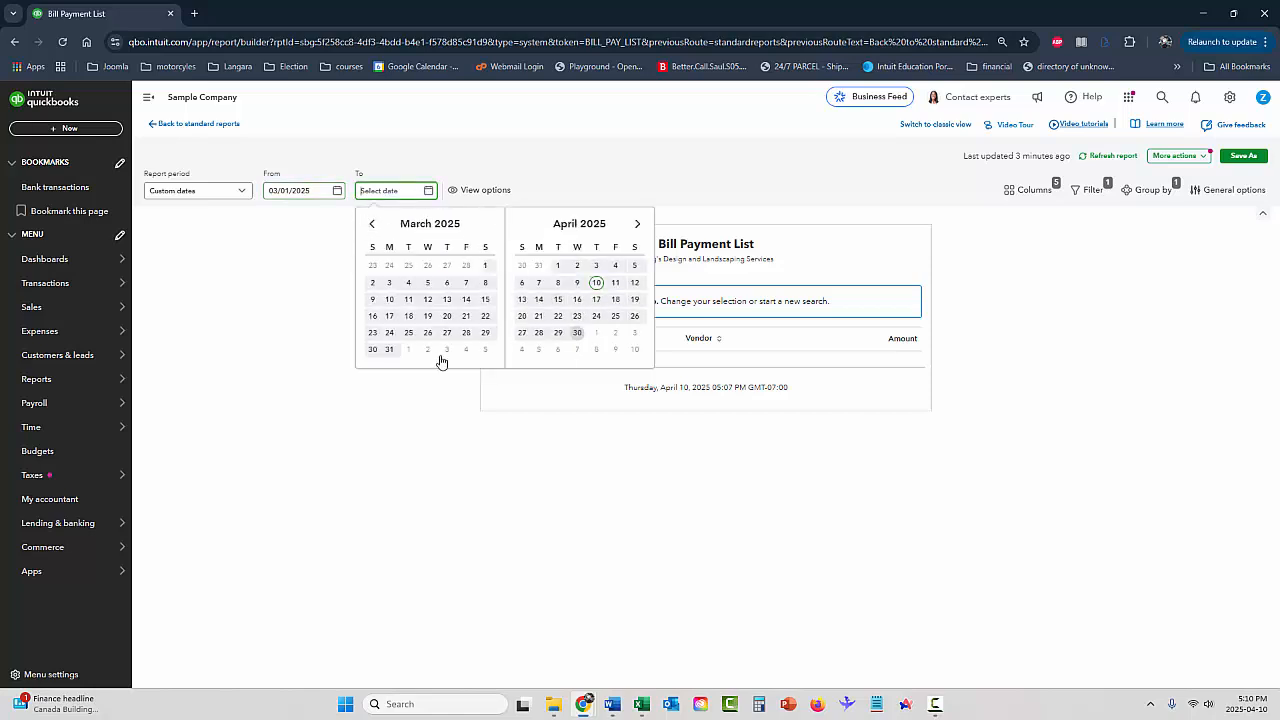
click(389, 350)
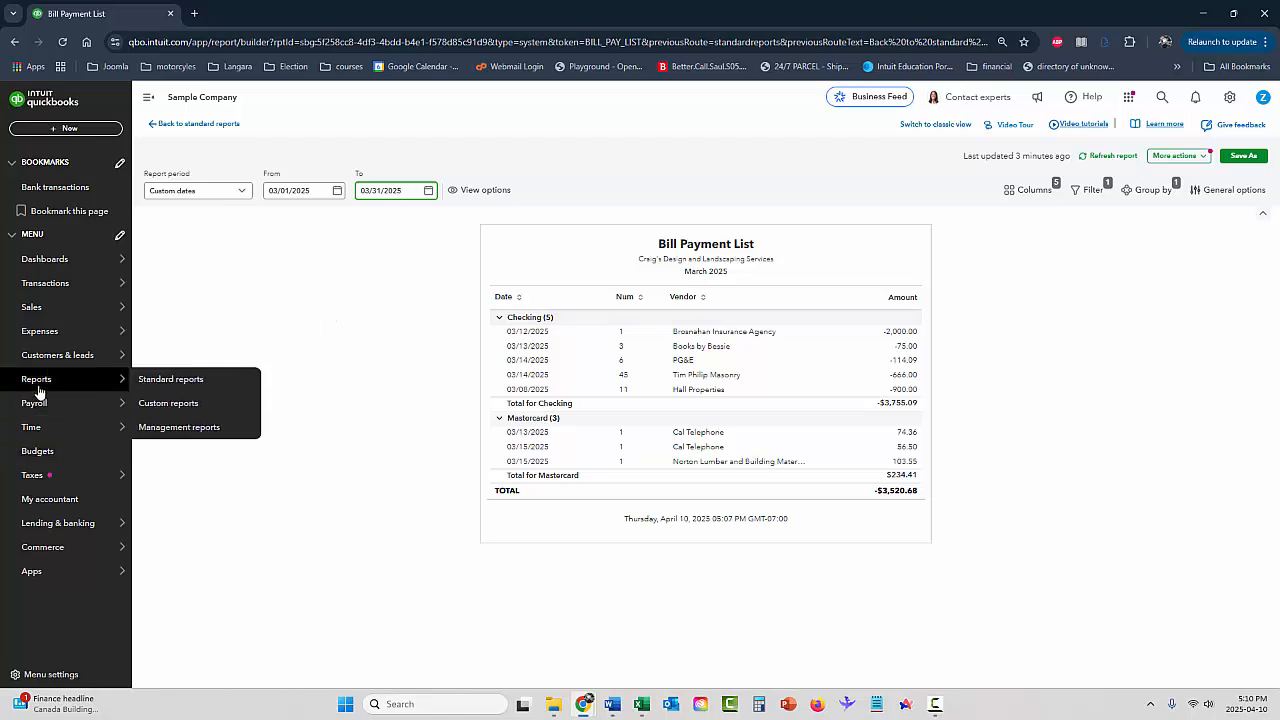
Exit the Bill Payment List without saving it, and open and review the Bills and Applied Payments report.
click(185, 126)
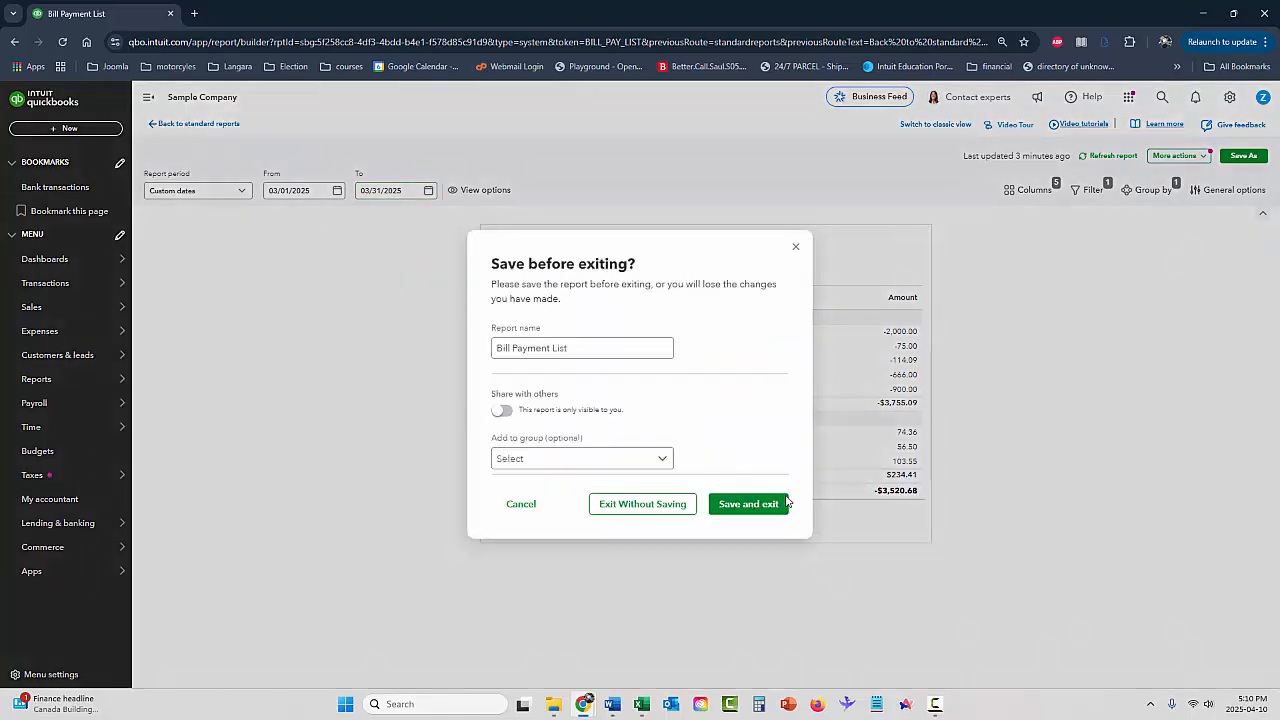
click(606, 504)
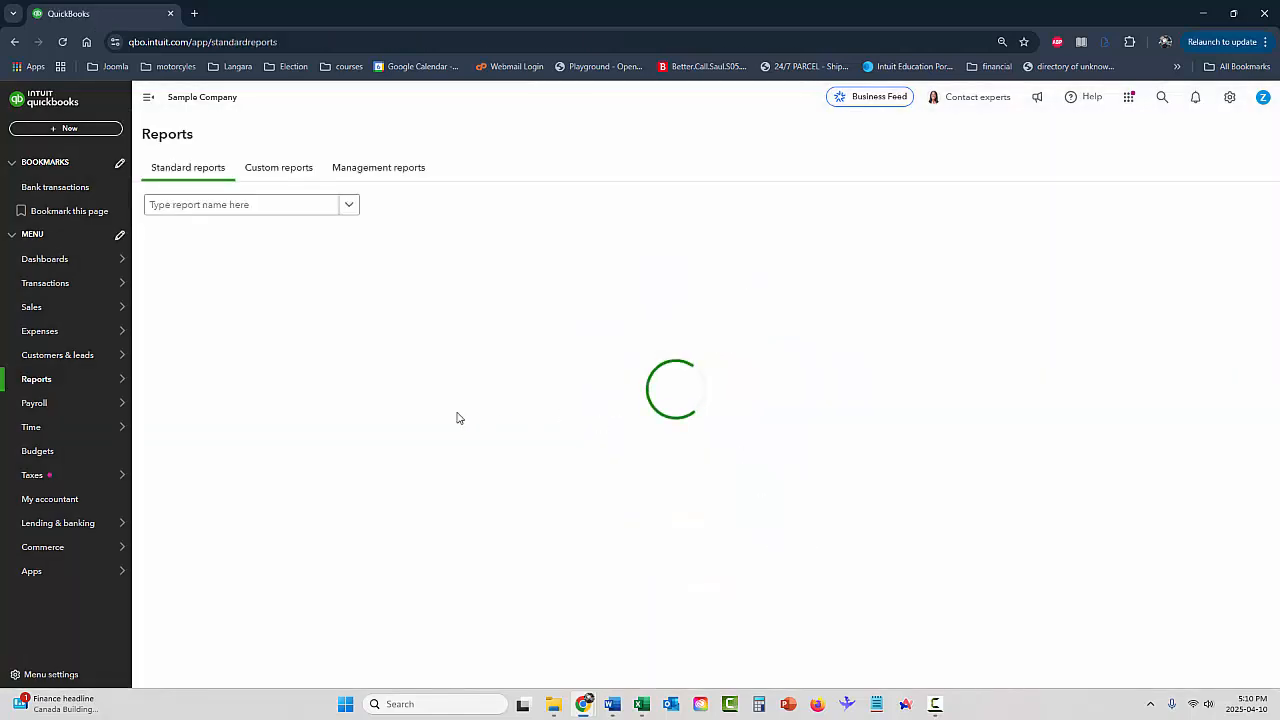
scroll(425, 362, down, 3)
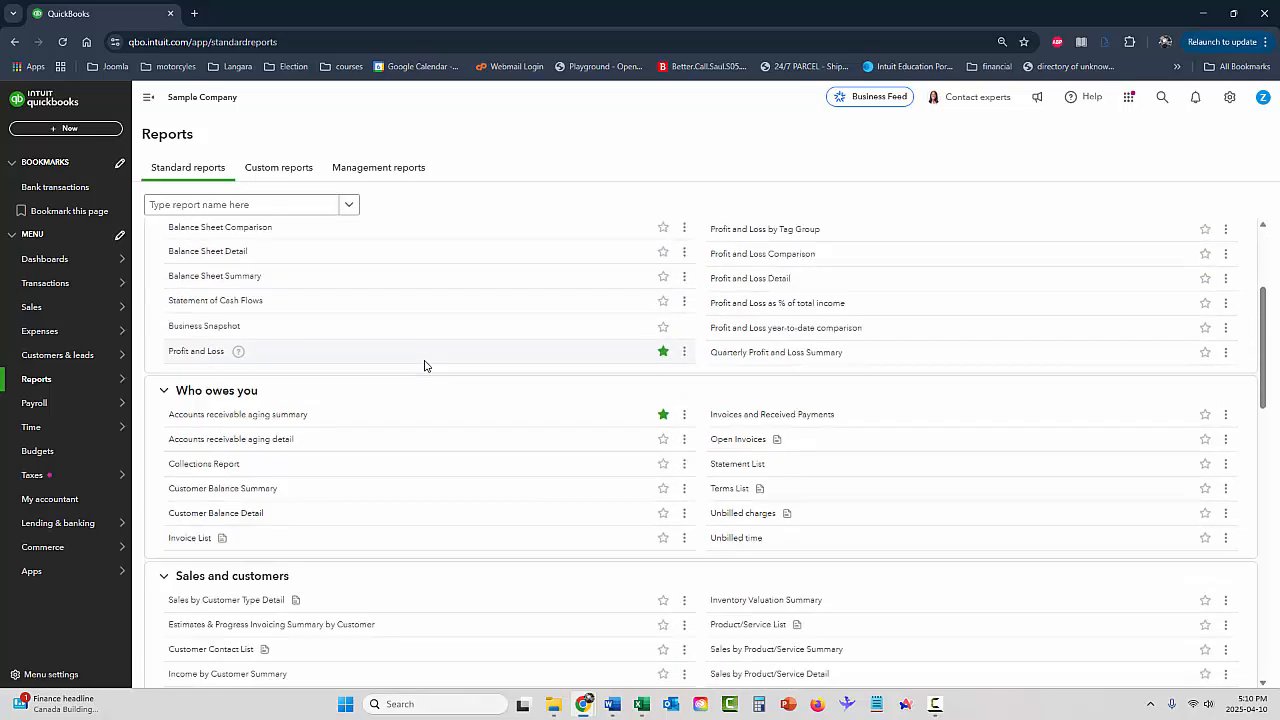
scroll(430, 371, down, 3)
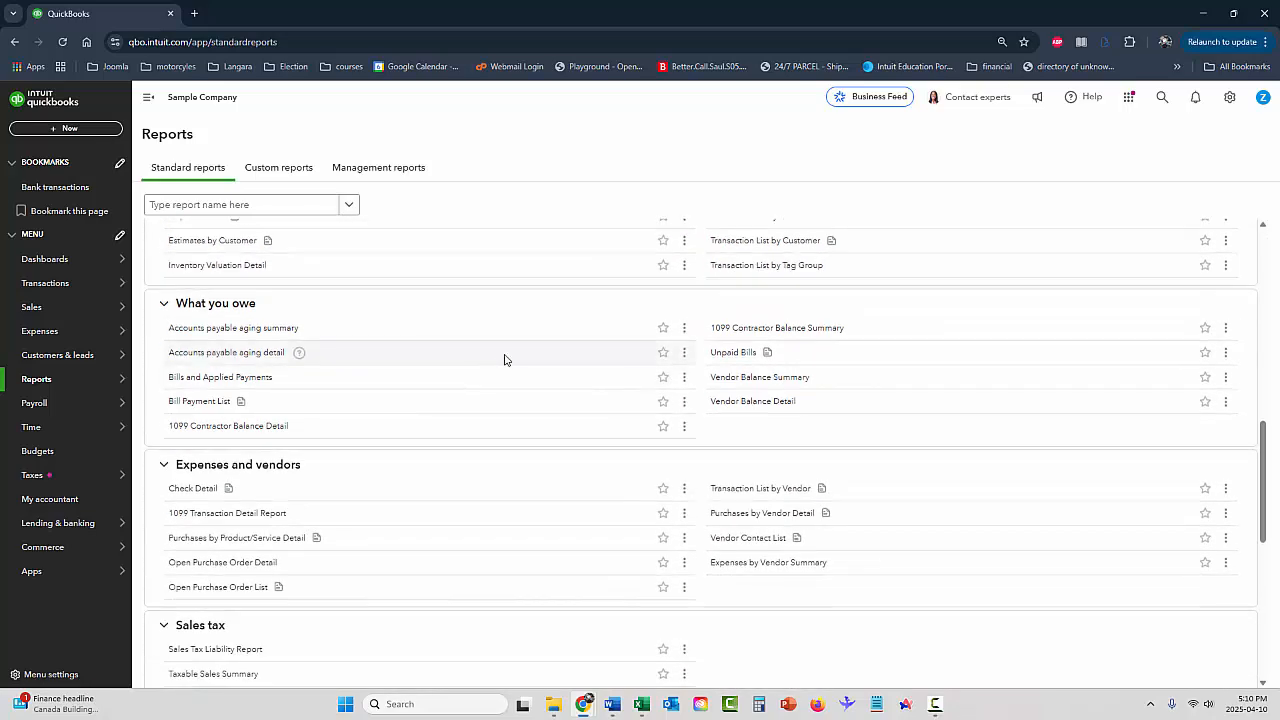
click(232, 384)
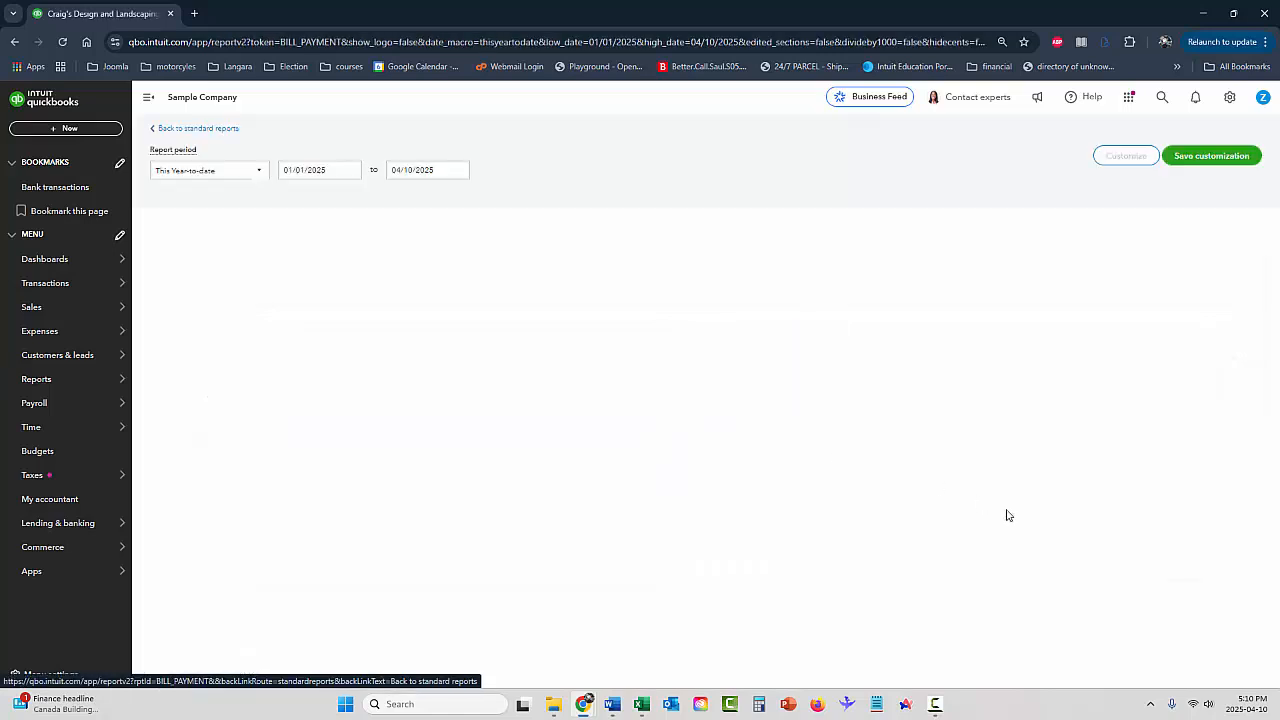
scroll(1077, 407, down, 1)
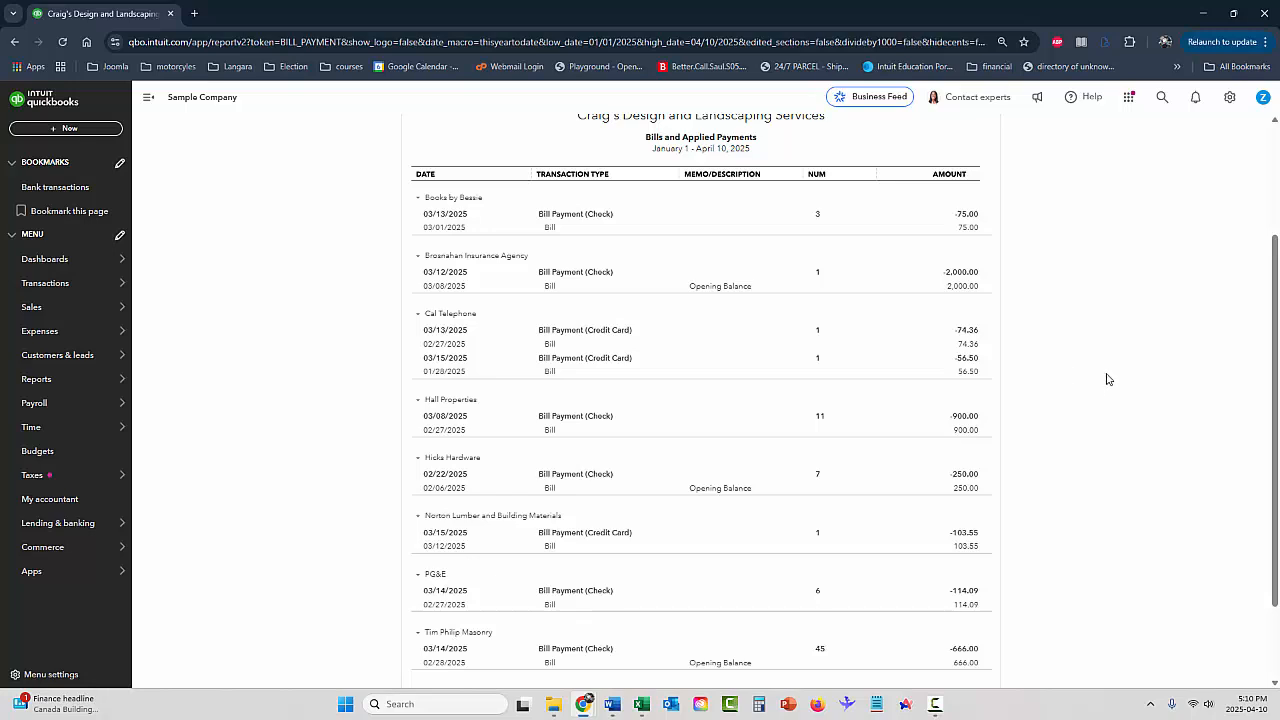
scroll(1107, 380, down, 1)
scroll(1110, 395, up, 4)
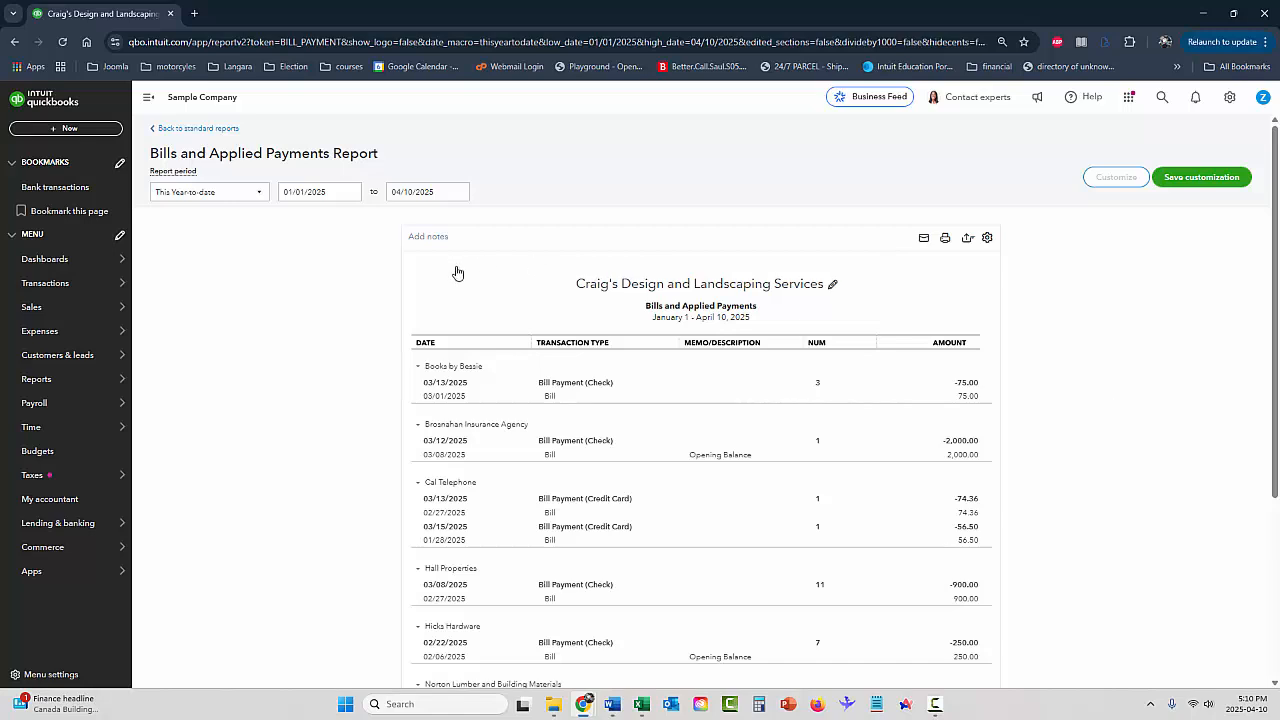
Return to the standard reports and look over the What you owe and Expenses and vendors report groups.
mouse_move(36, 380)
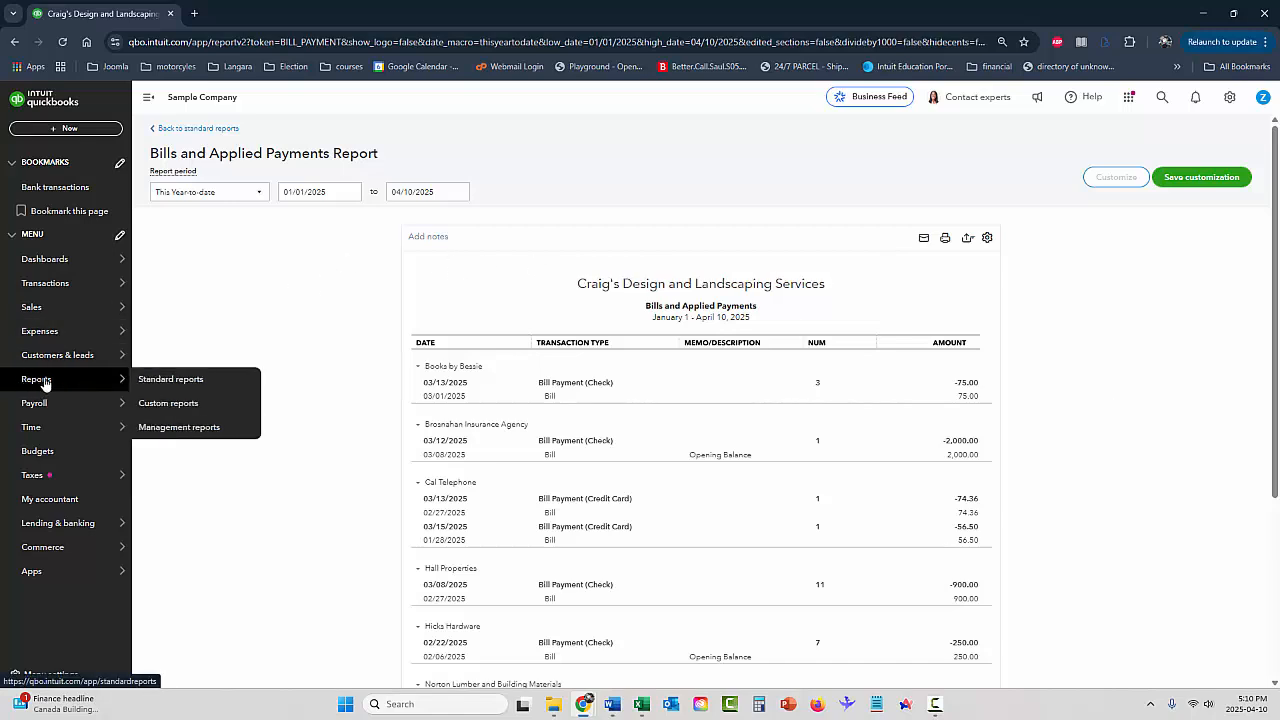
click(165, 379)
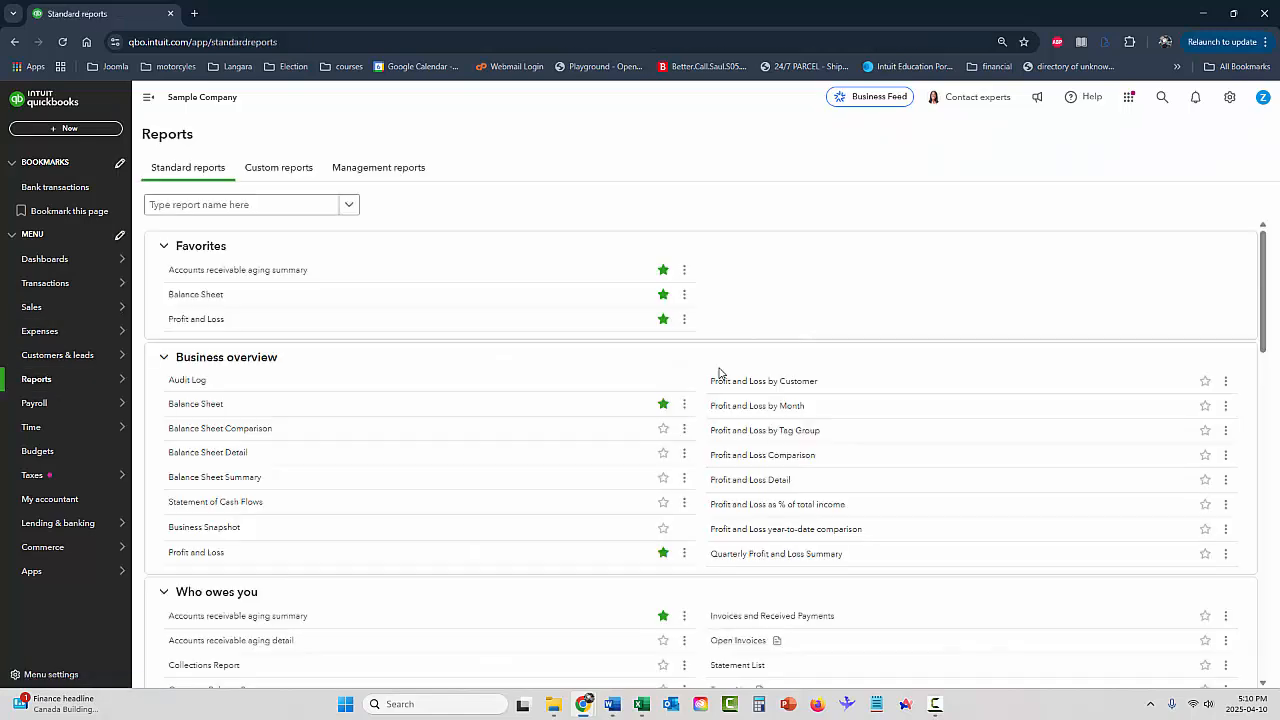
scroll(610, 395, down, 3)
scroll(610, 395, down, 3)
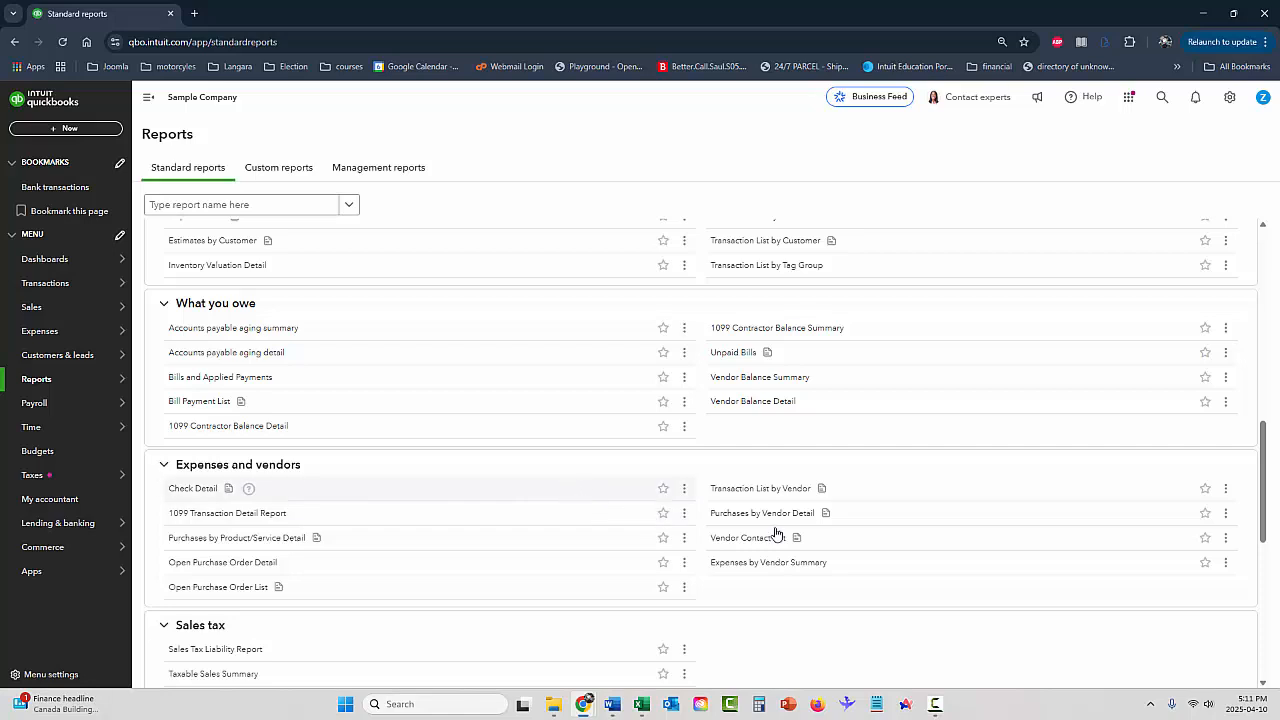
scroll(865, 508, down, 1)
scroll(517, 509, up, 2)
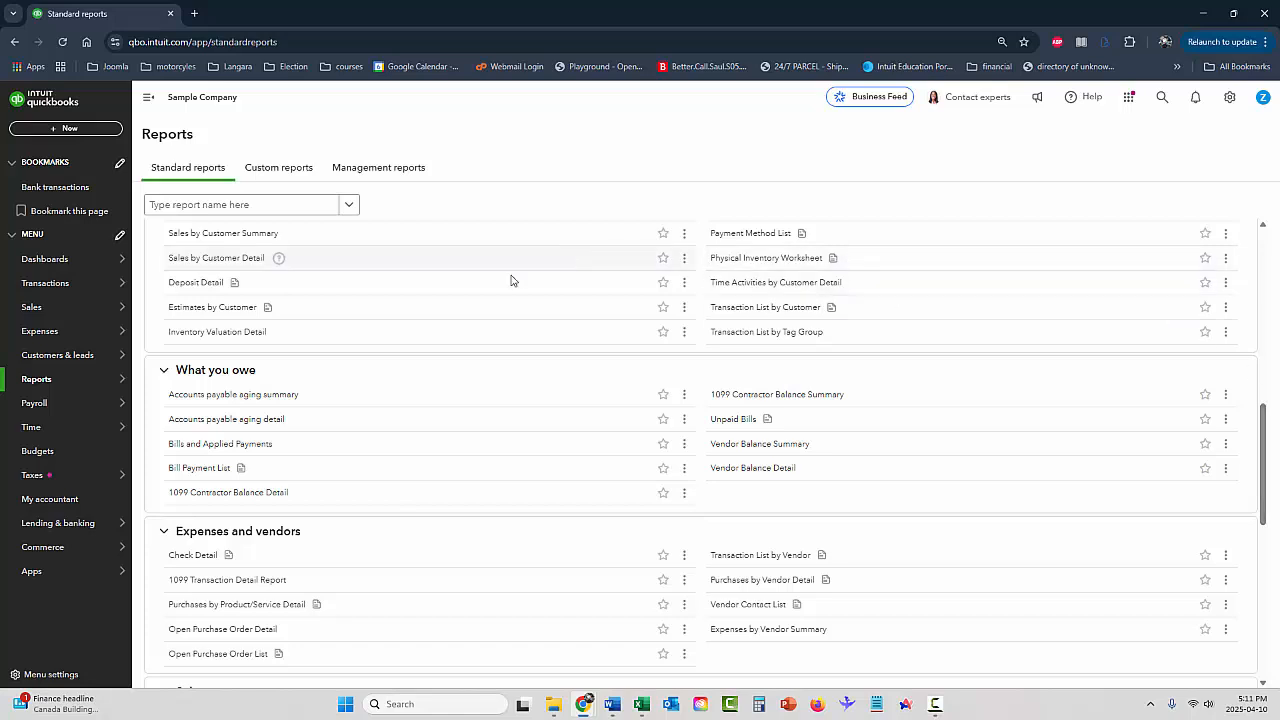
Start paying the unpaid bills listed under Expenses and choose Checking as the payment account.
mouse_move(46, 406)
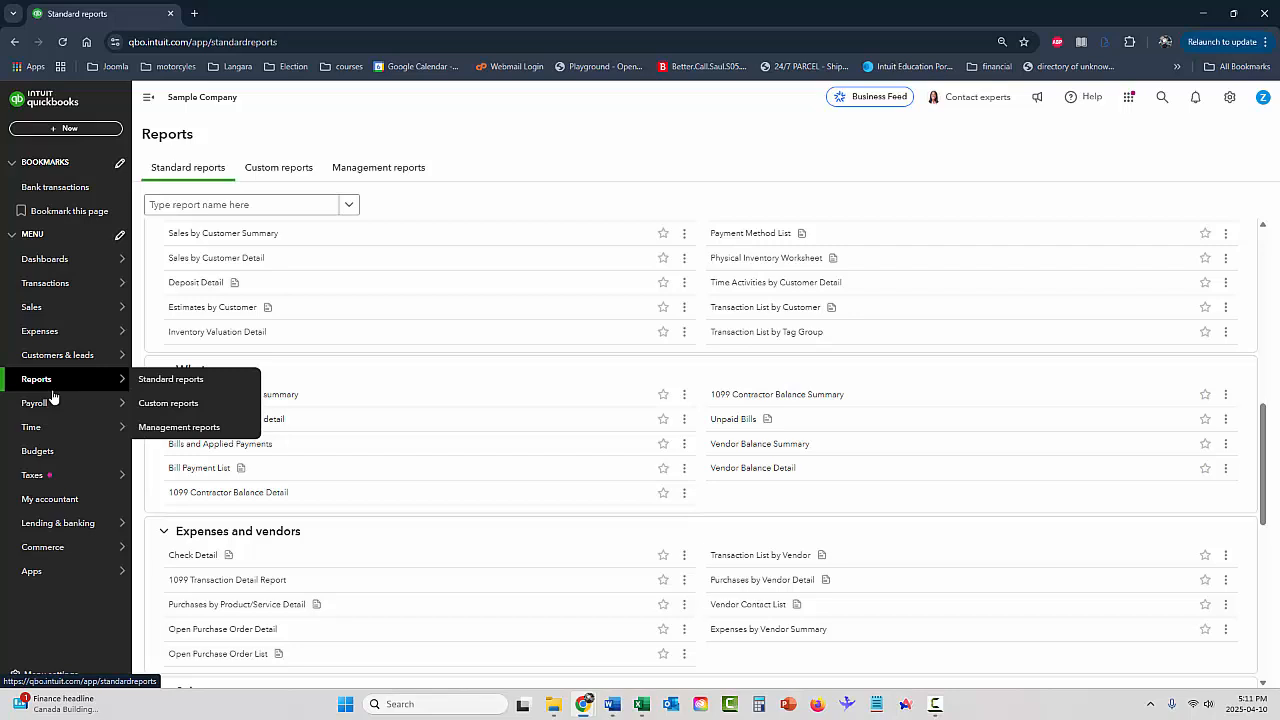
click(45, 331)
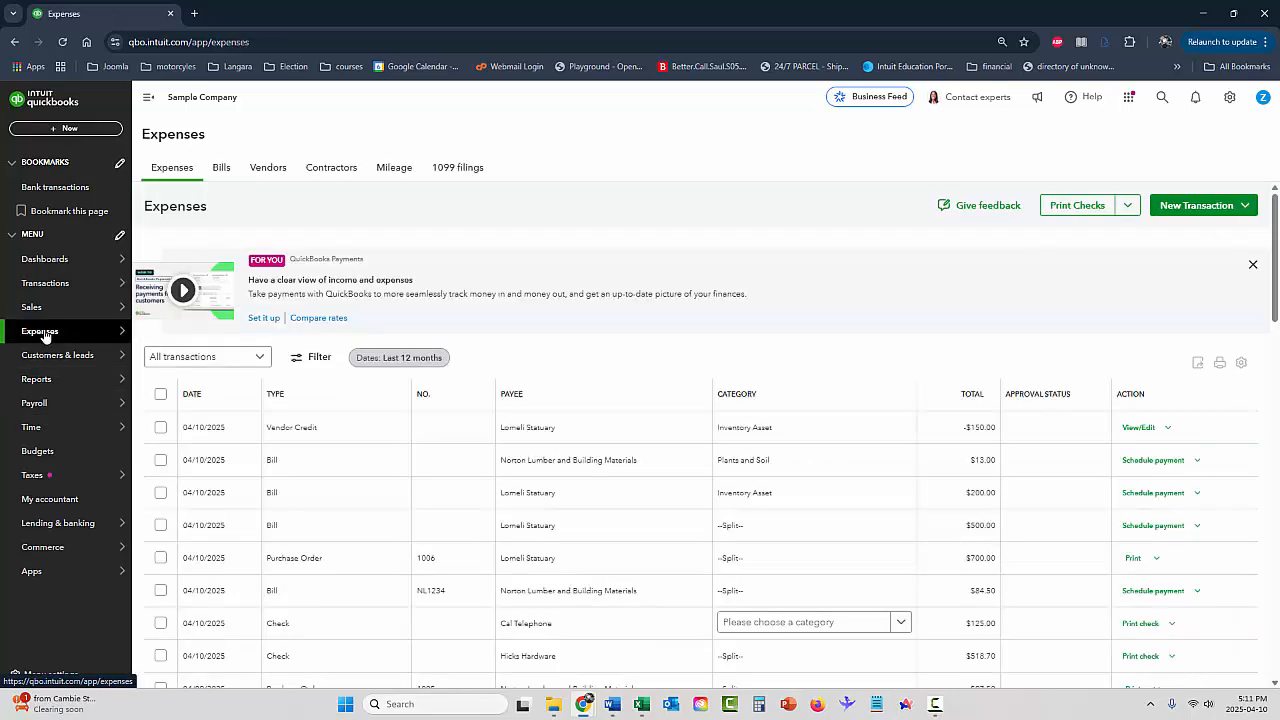
click(175, 167)
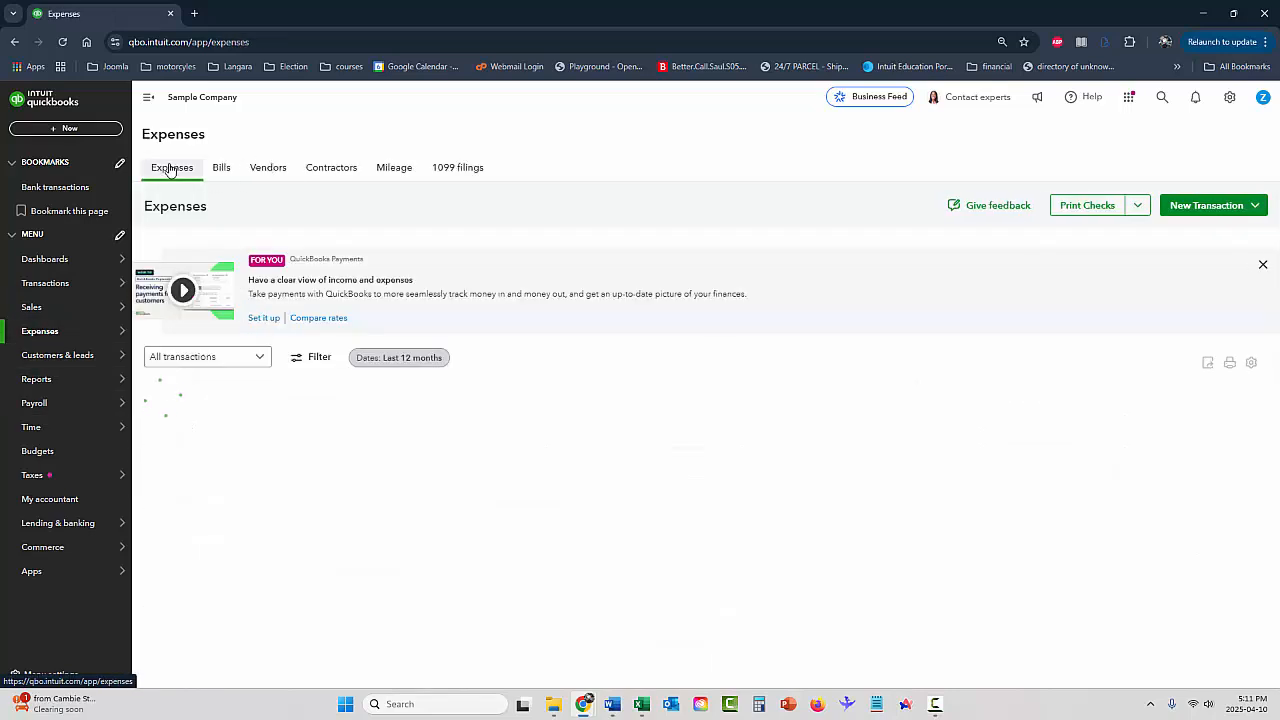
click(220, 168)
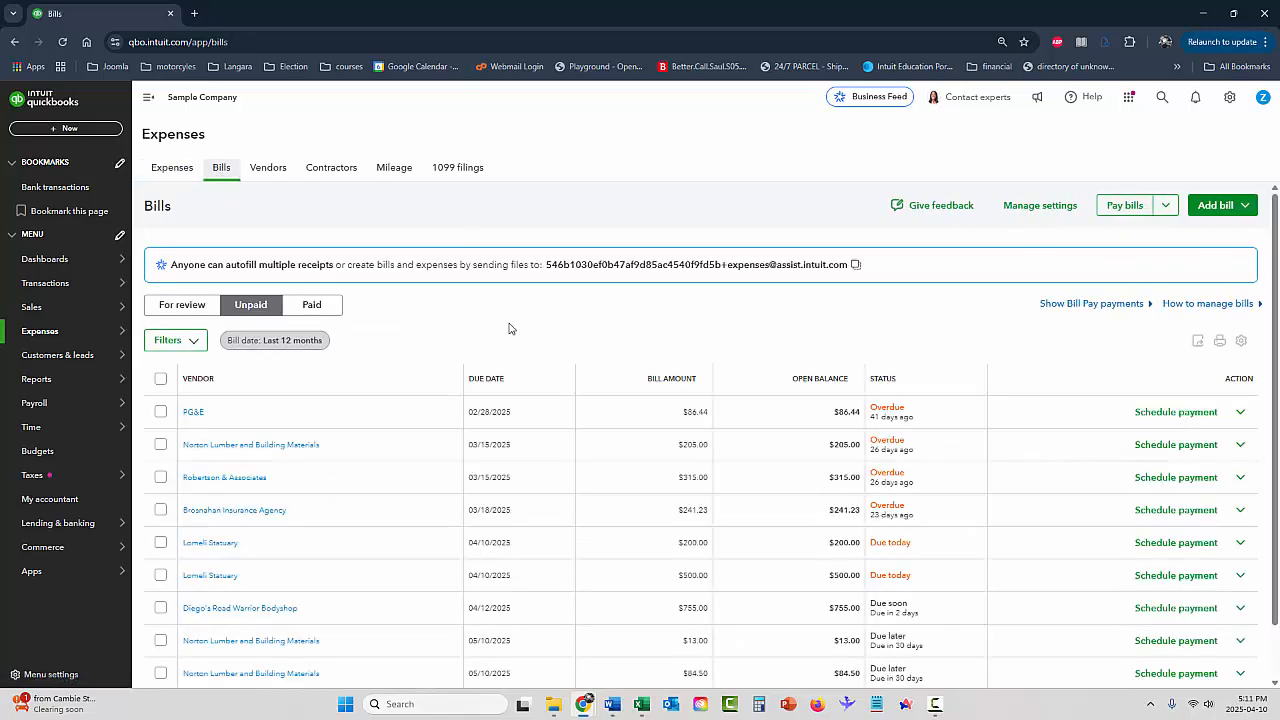
click(1124, 205)
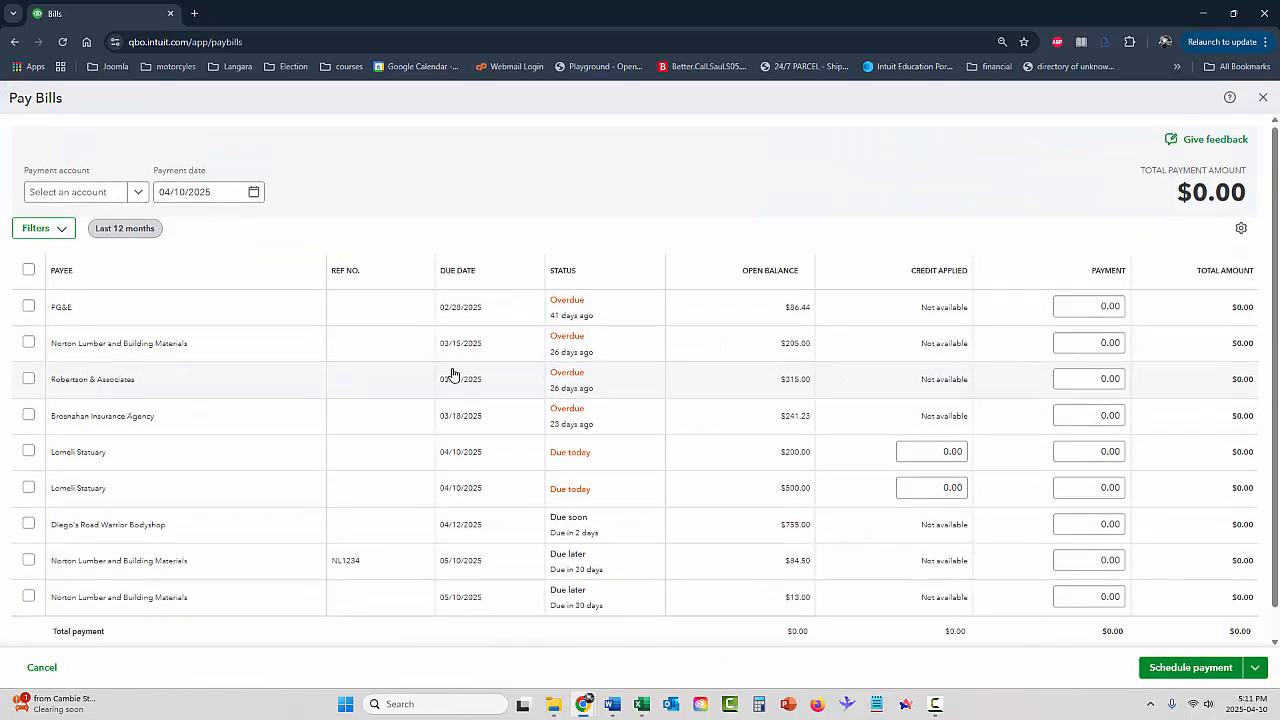
click(139, 195)
click(60, 244)
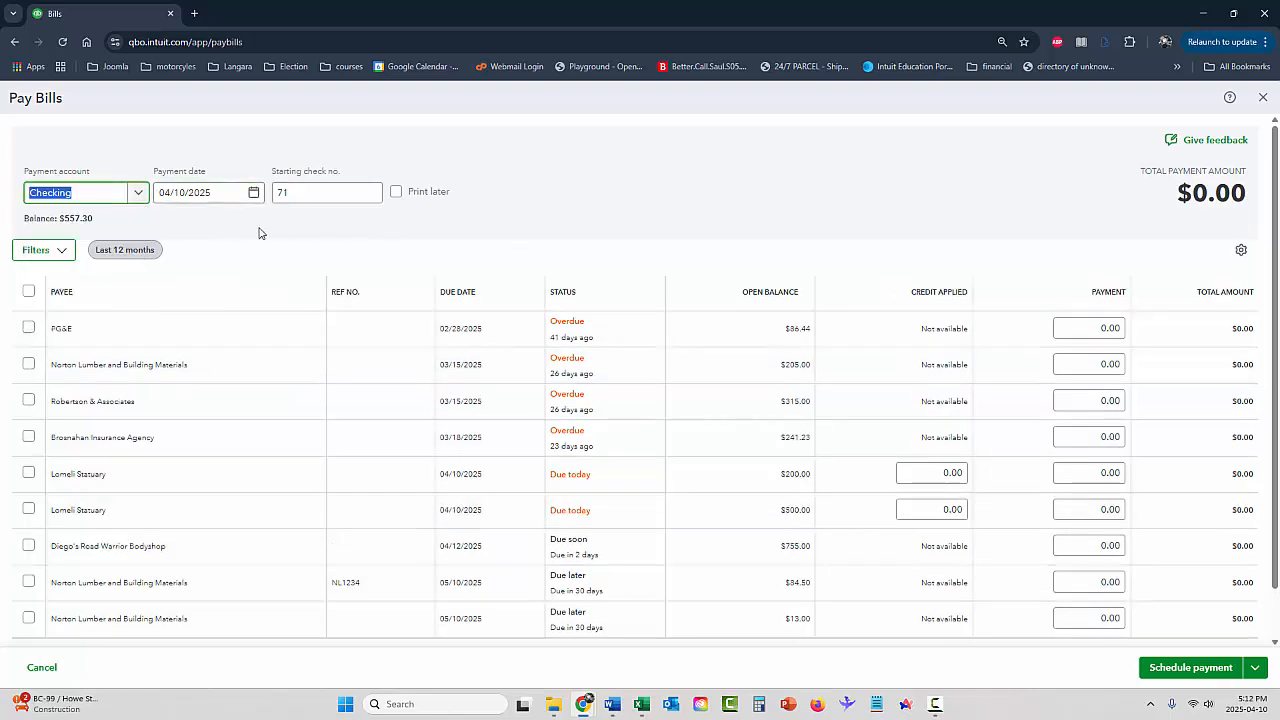
Select all unpaid bills for payment and try to save and close the payments.
scroll(228, 303, down, 1)
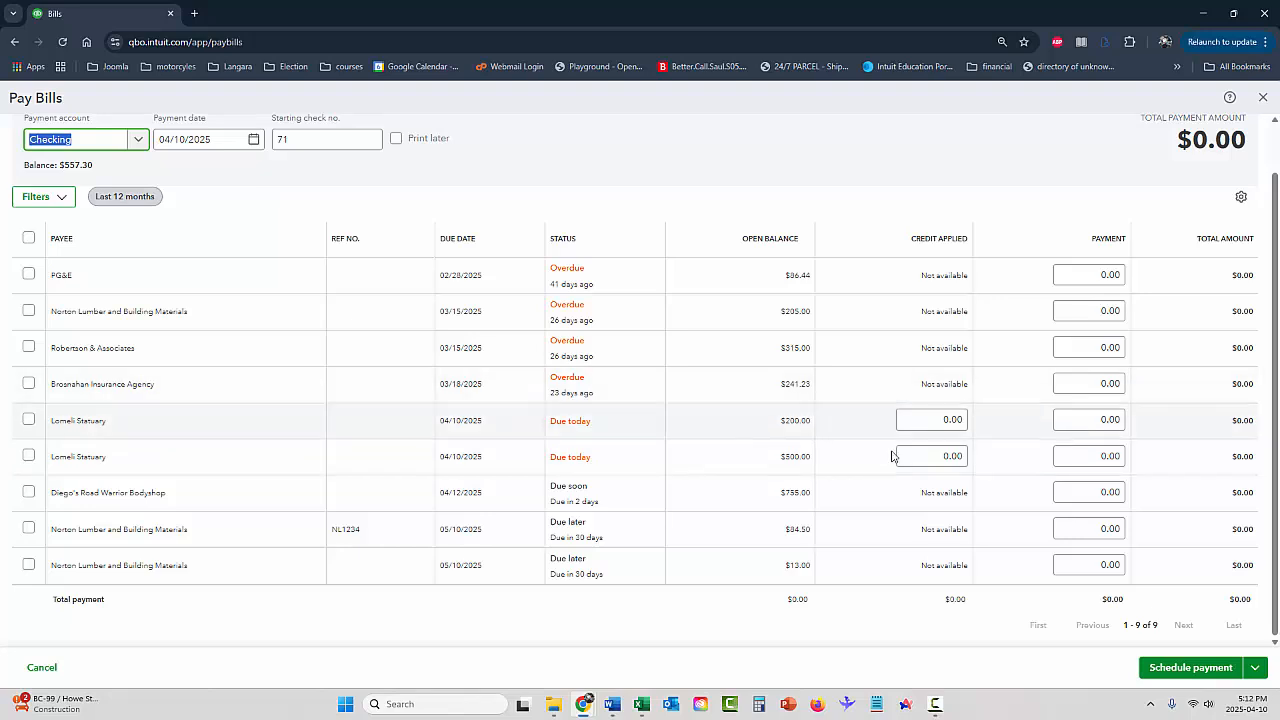
scroll(230, 405, up, 1)
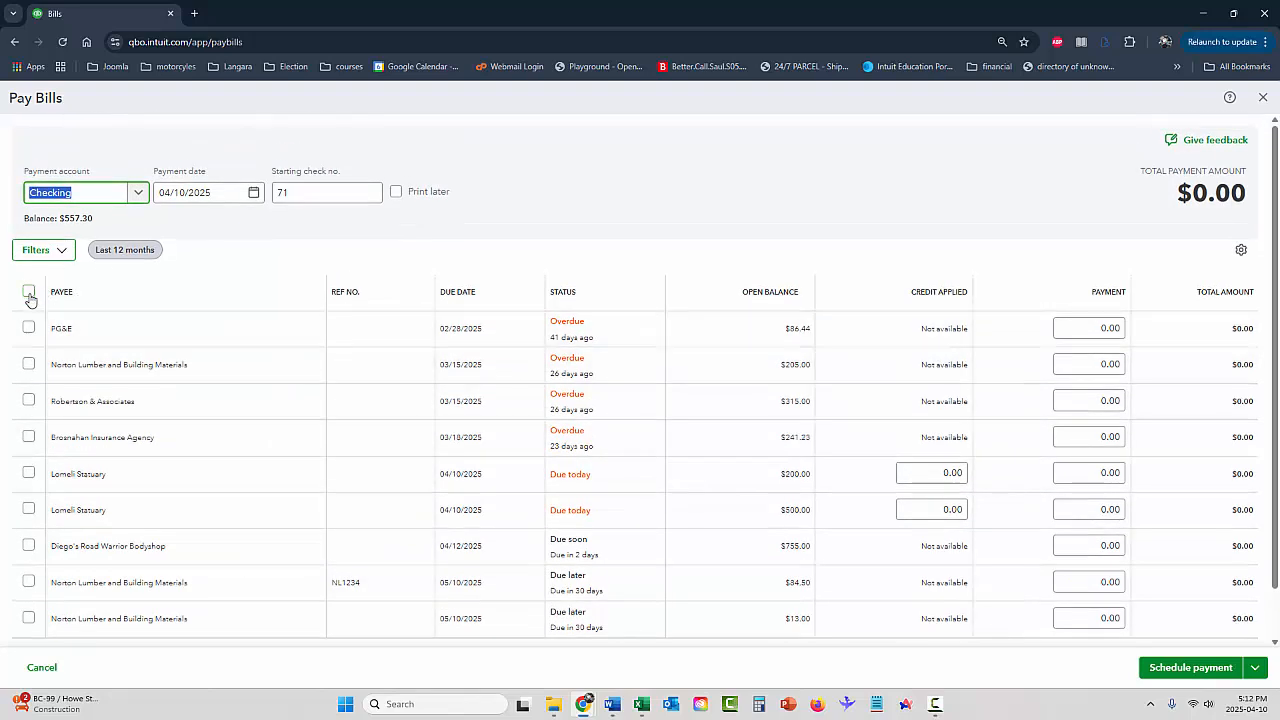
click(29, 295)
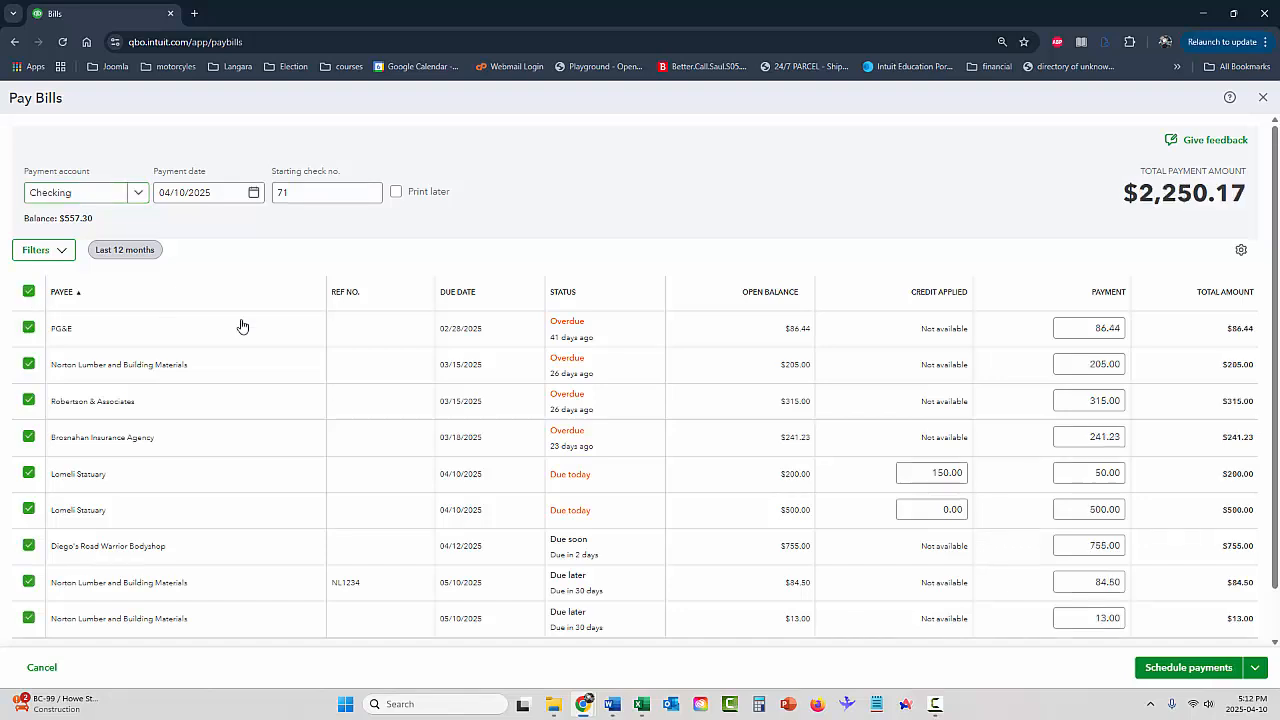
scroll(311, 323, down, 1)
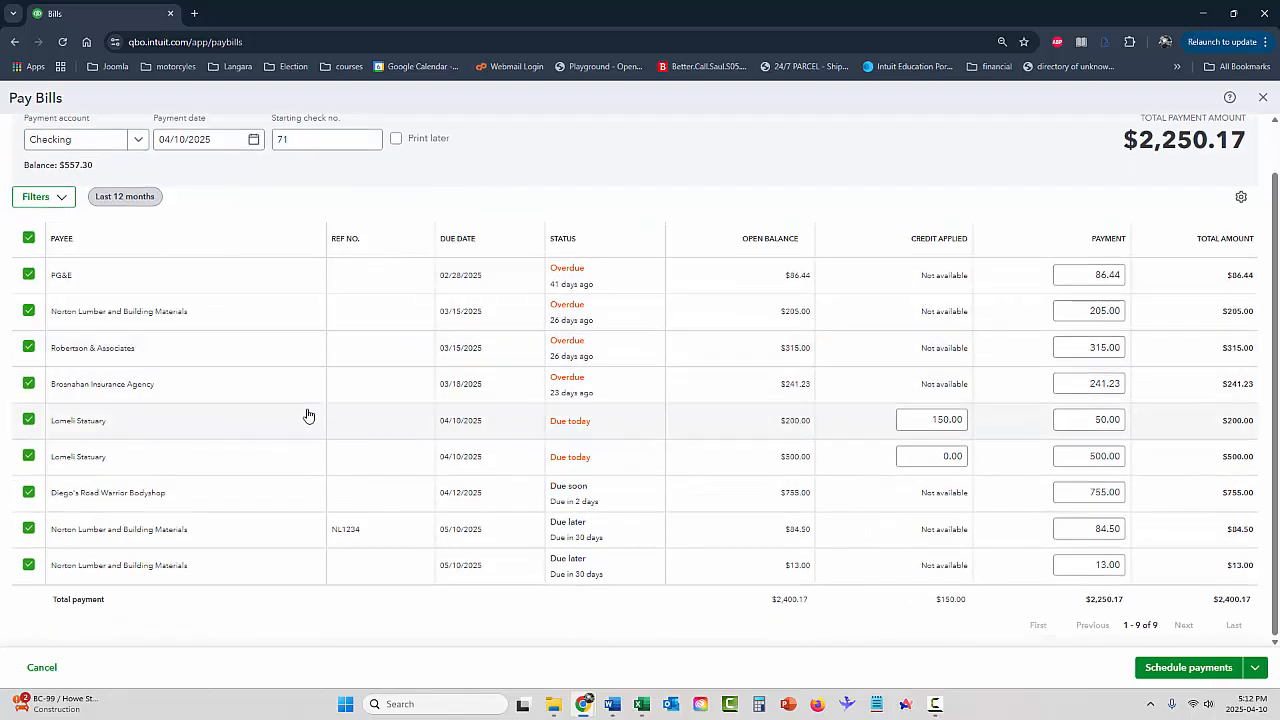
click(934, 416)
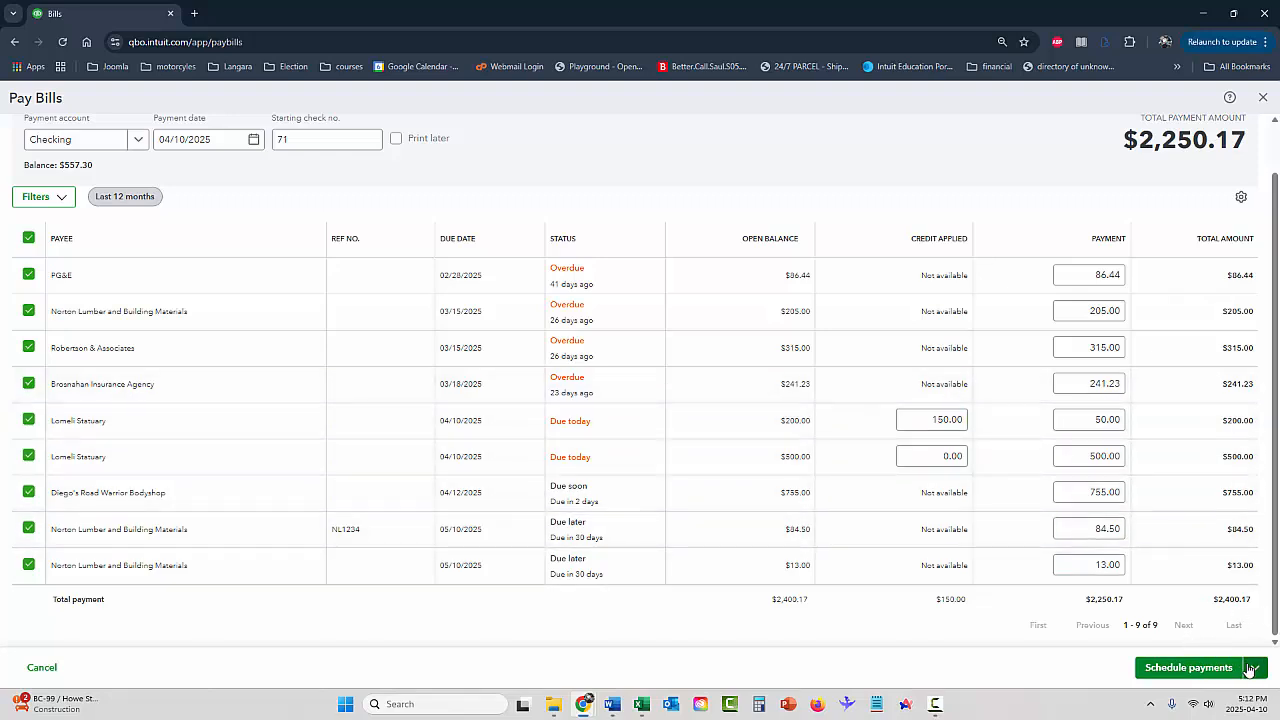
click(1255, 668)
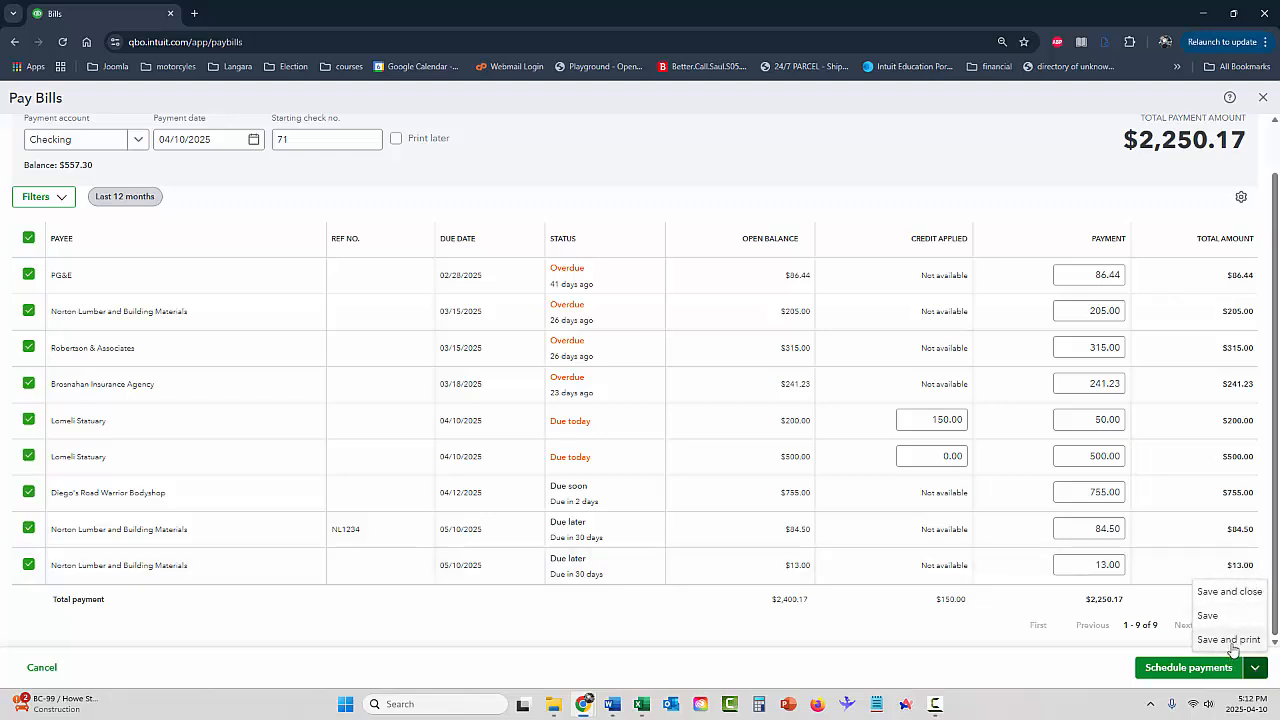
click(1216, 593)
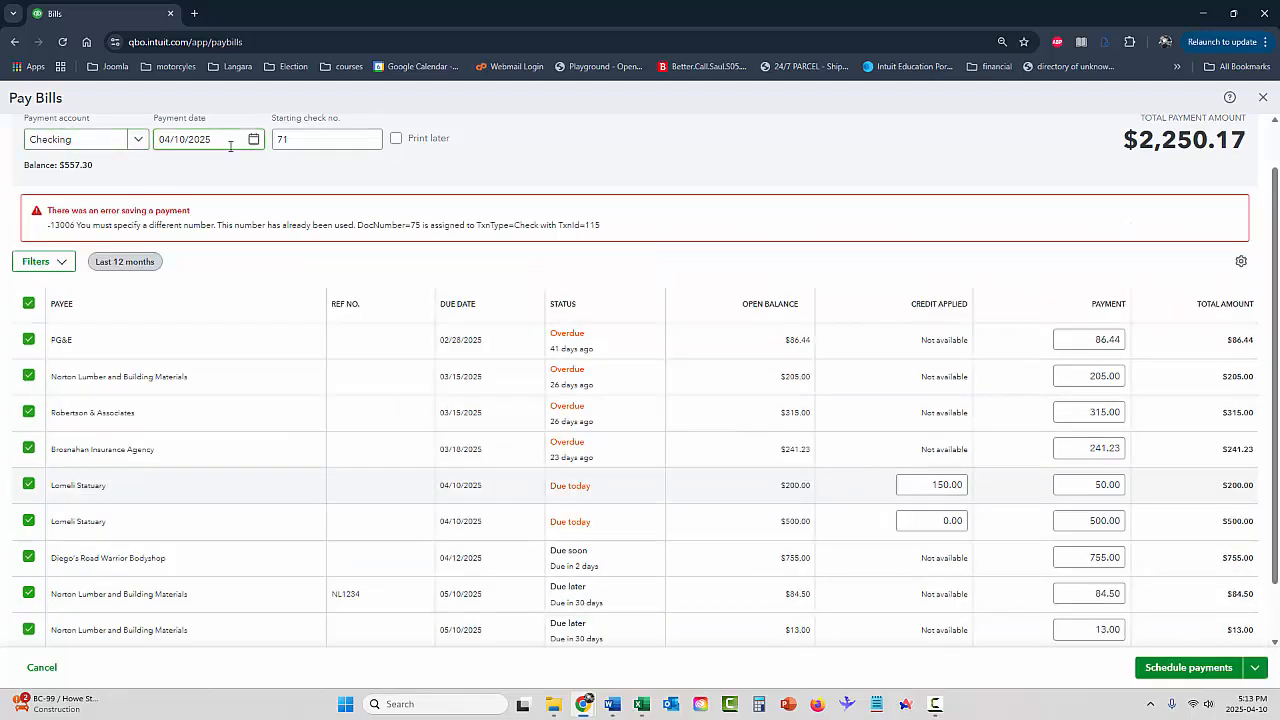
Mark the bill payment checks to print later, and save and close the payments.
click(286, 146)
click(140, 201)
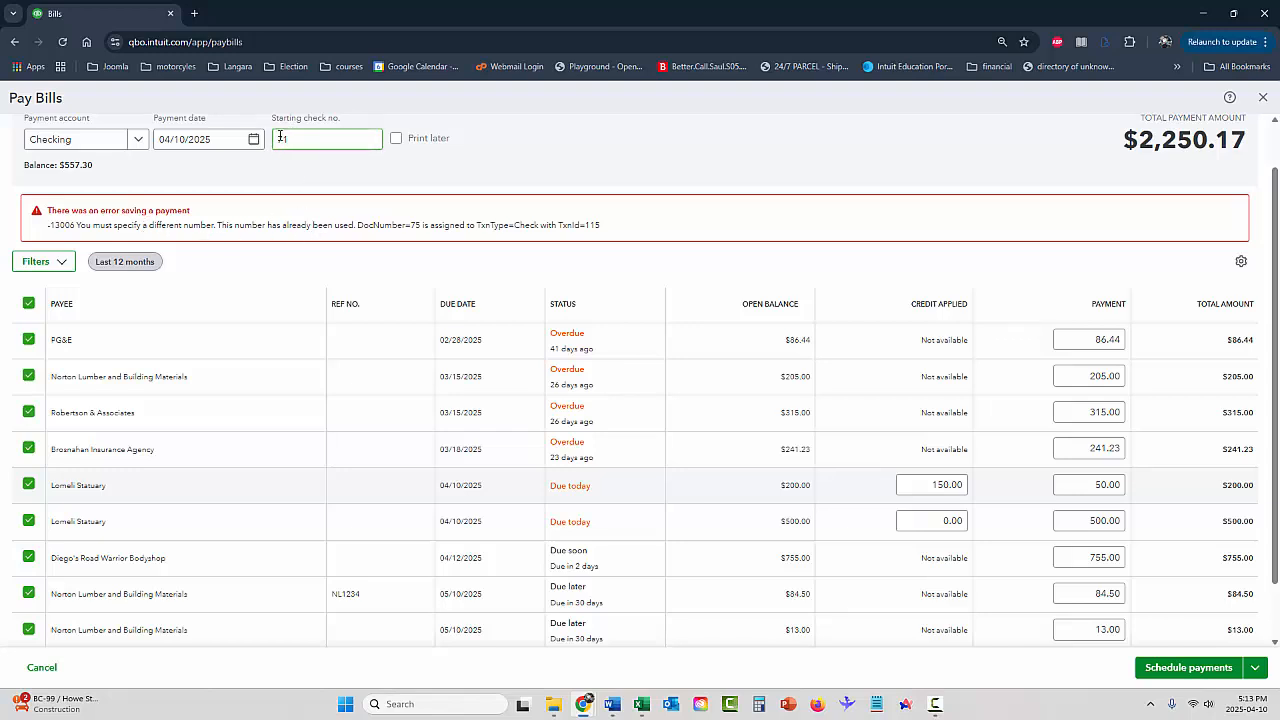
click(396, 141)
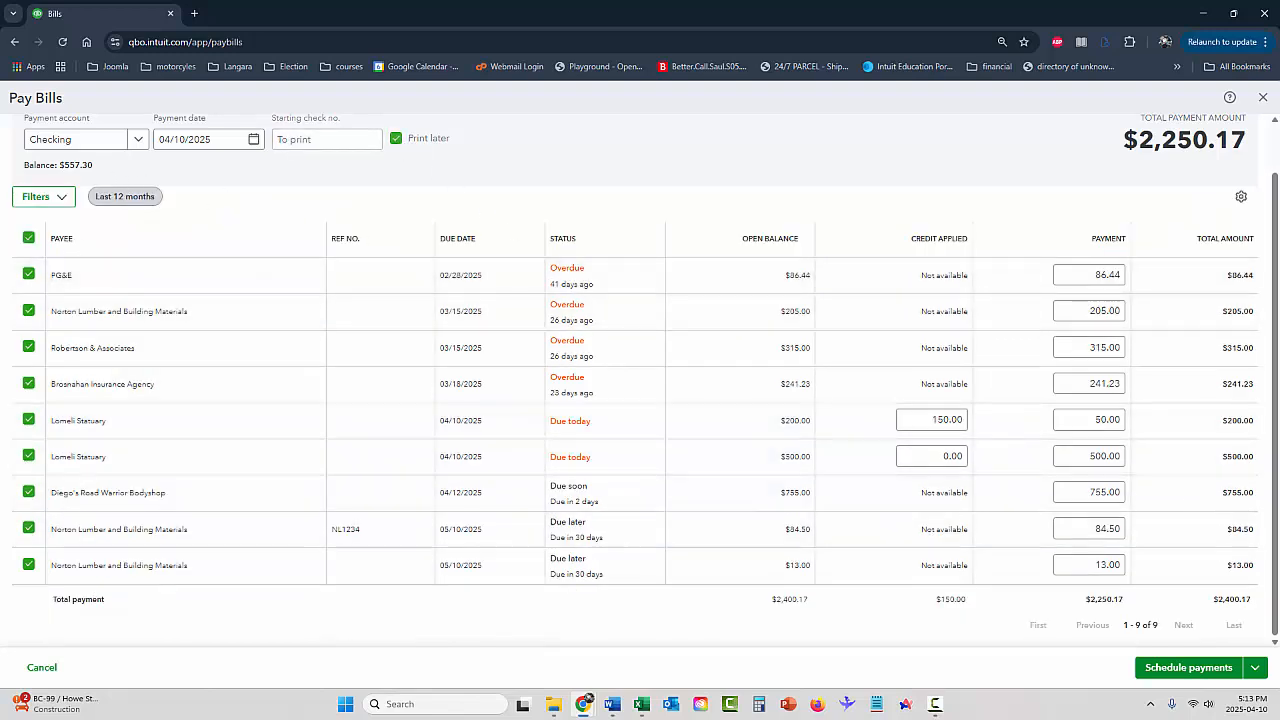
click(1255, 667)
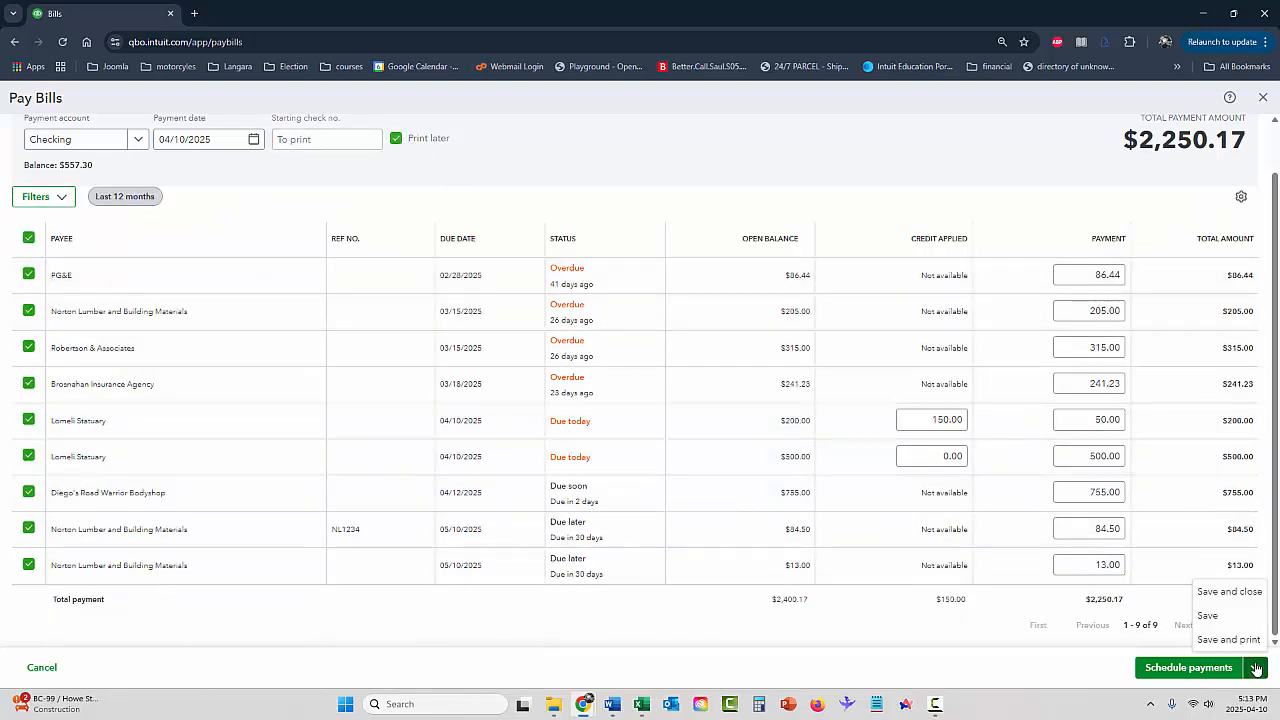
click(1230, 593)
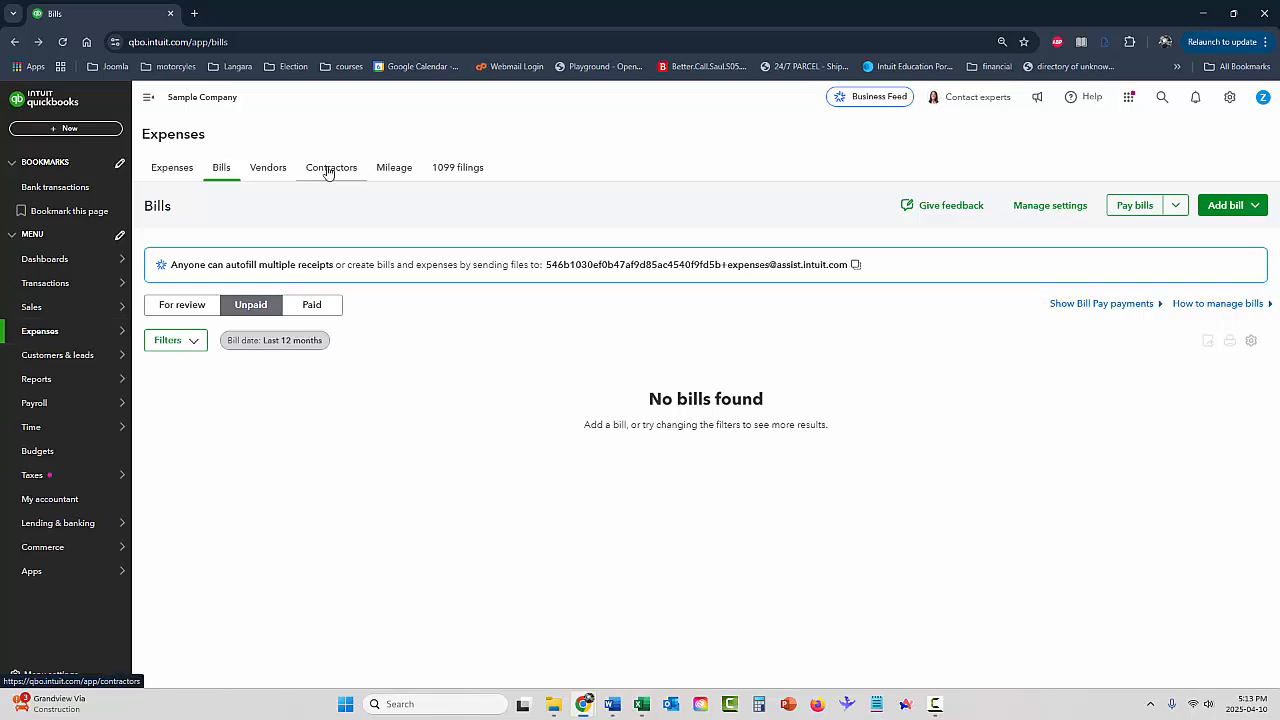
Start printing checks from the expense transactions list, choose the Standard check type and finish the print setup.
click(173, 168)
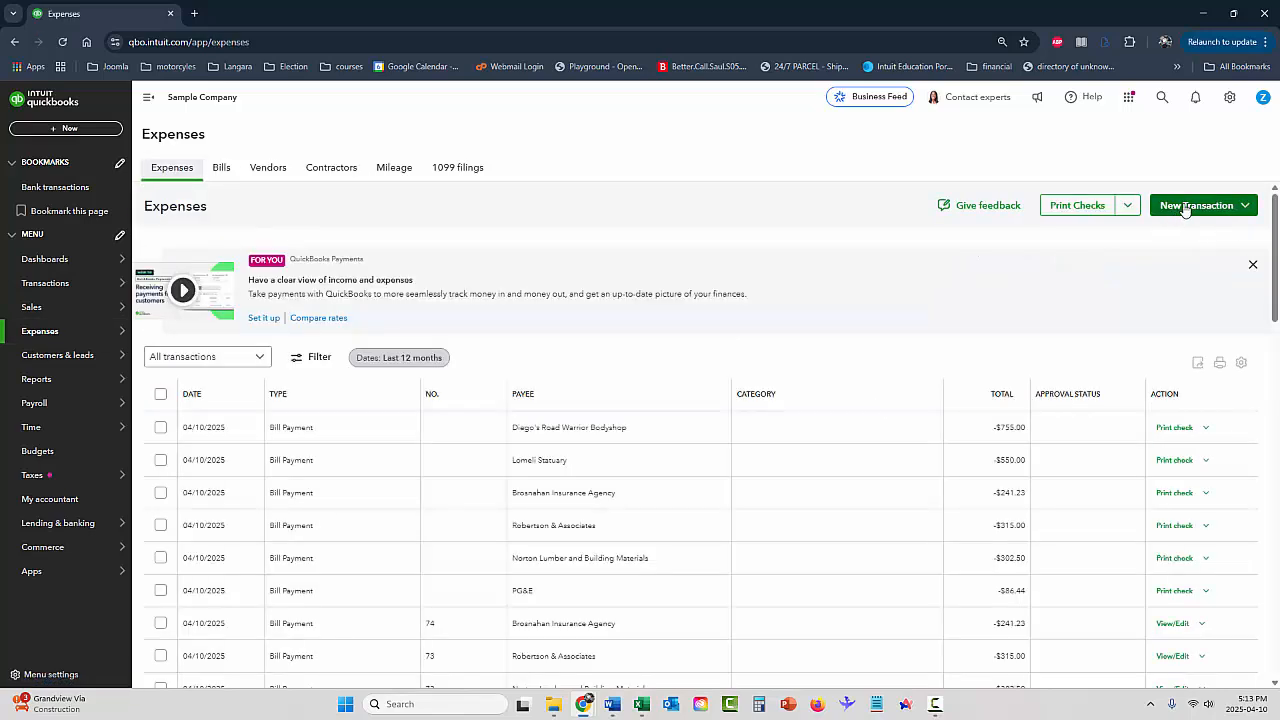
click(1075, 206)
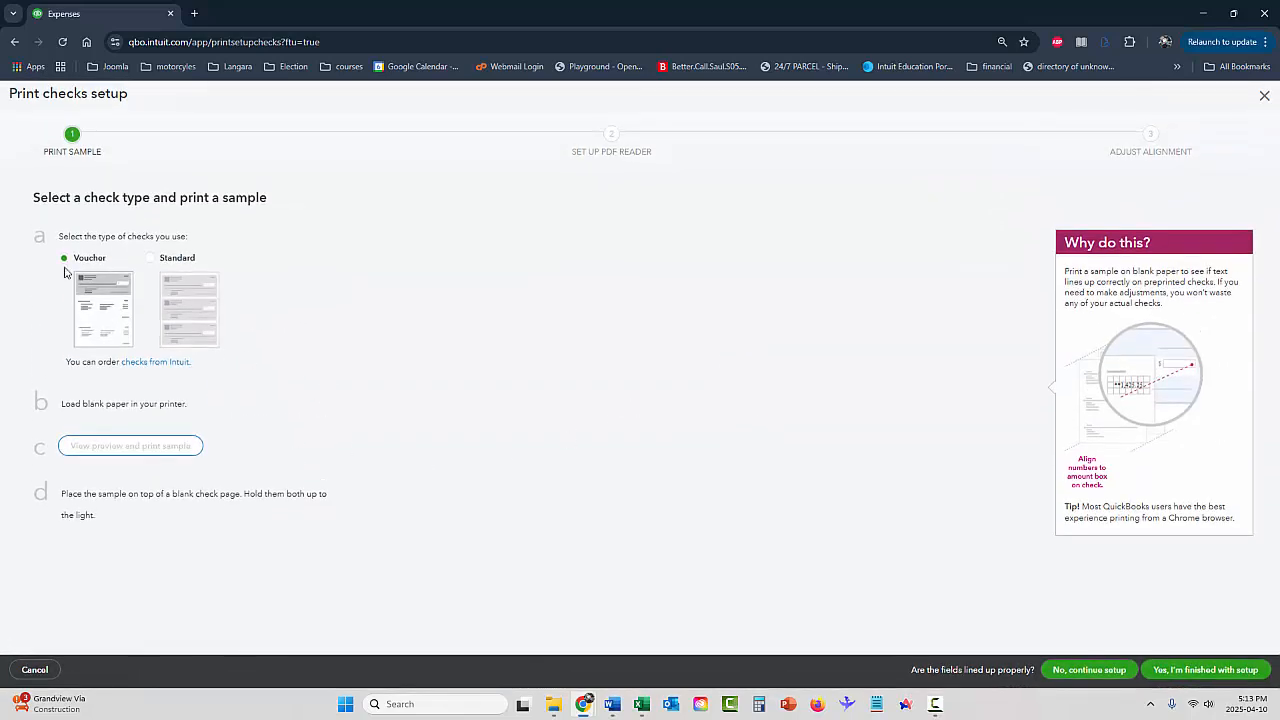
click(151, 260)
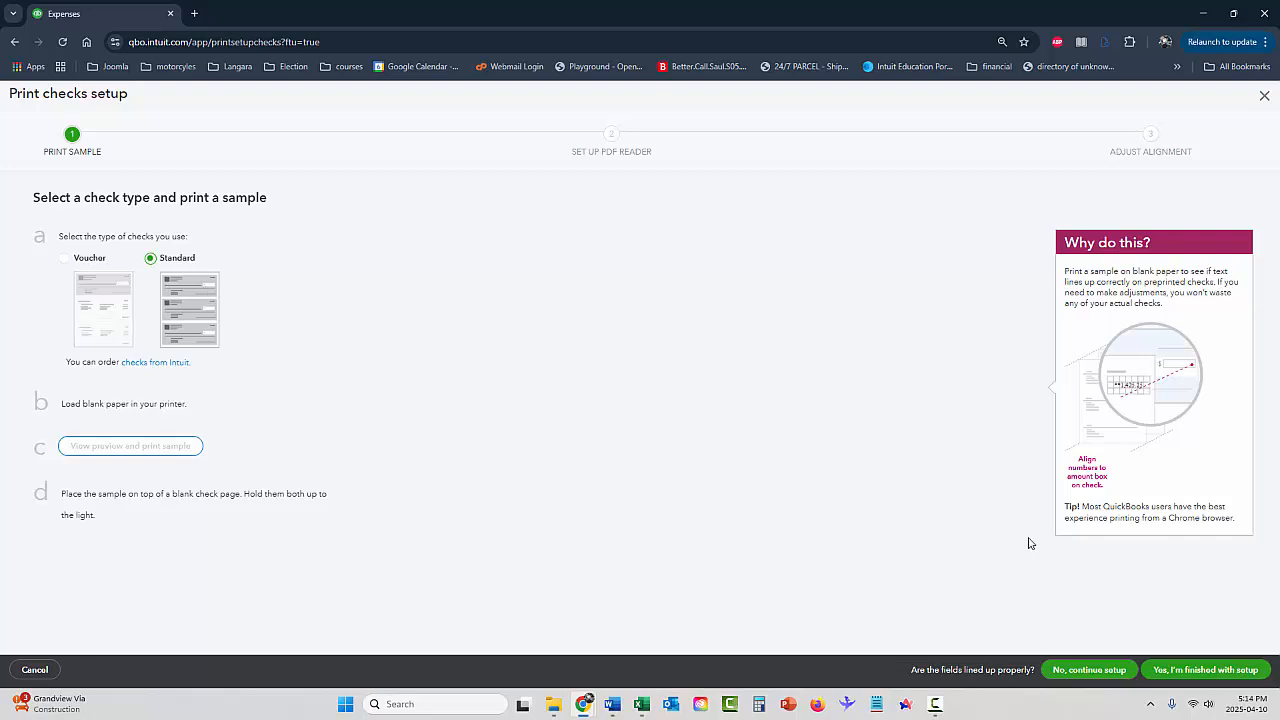
click(1219, 679)
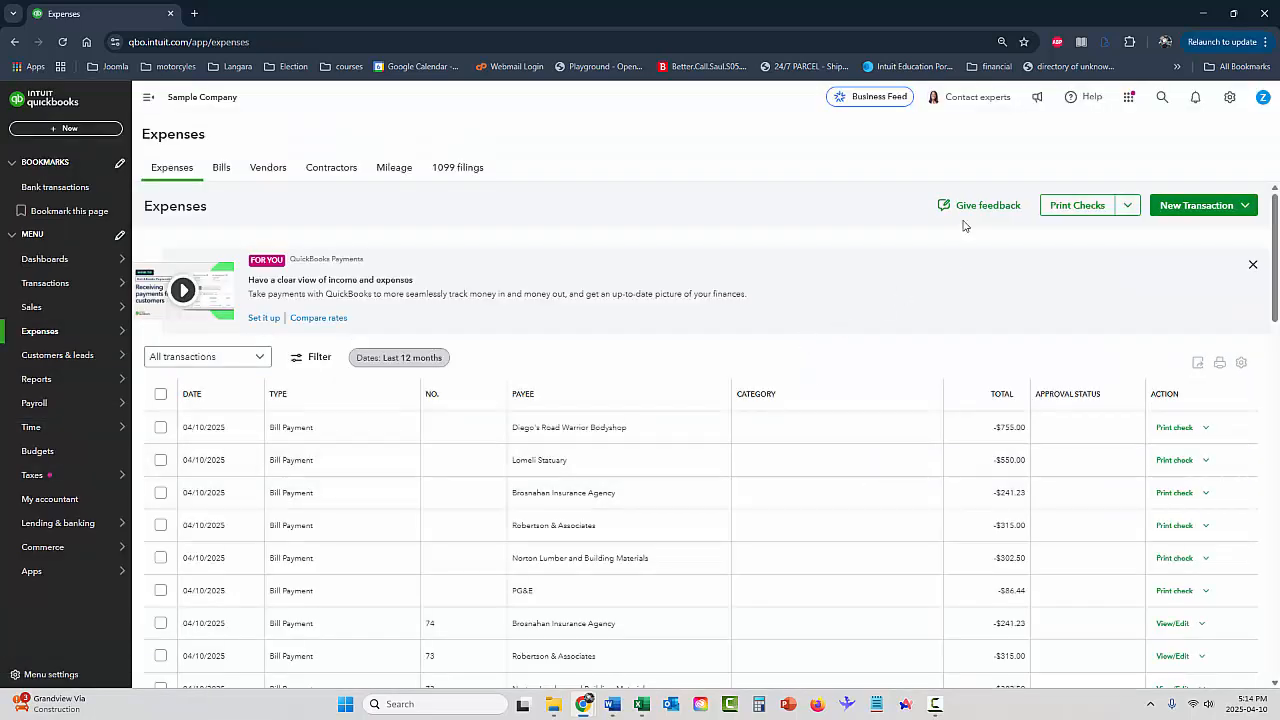
Reopen Print Checks, set the starting check number to 1 and generate the print preview, accepting the already used number.
click(1066, 206)
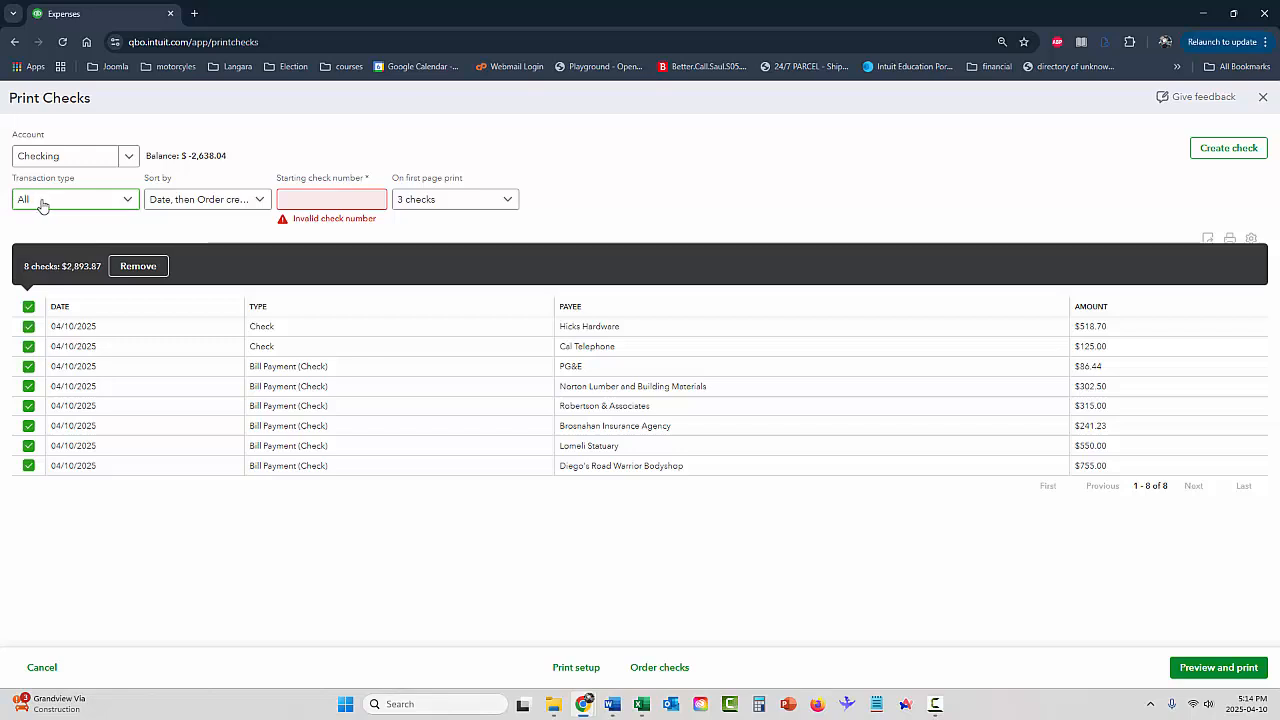
click(326, 202)
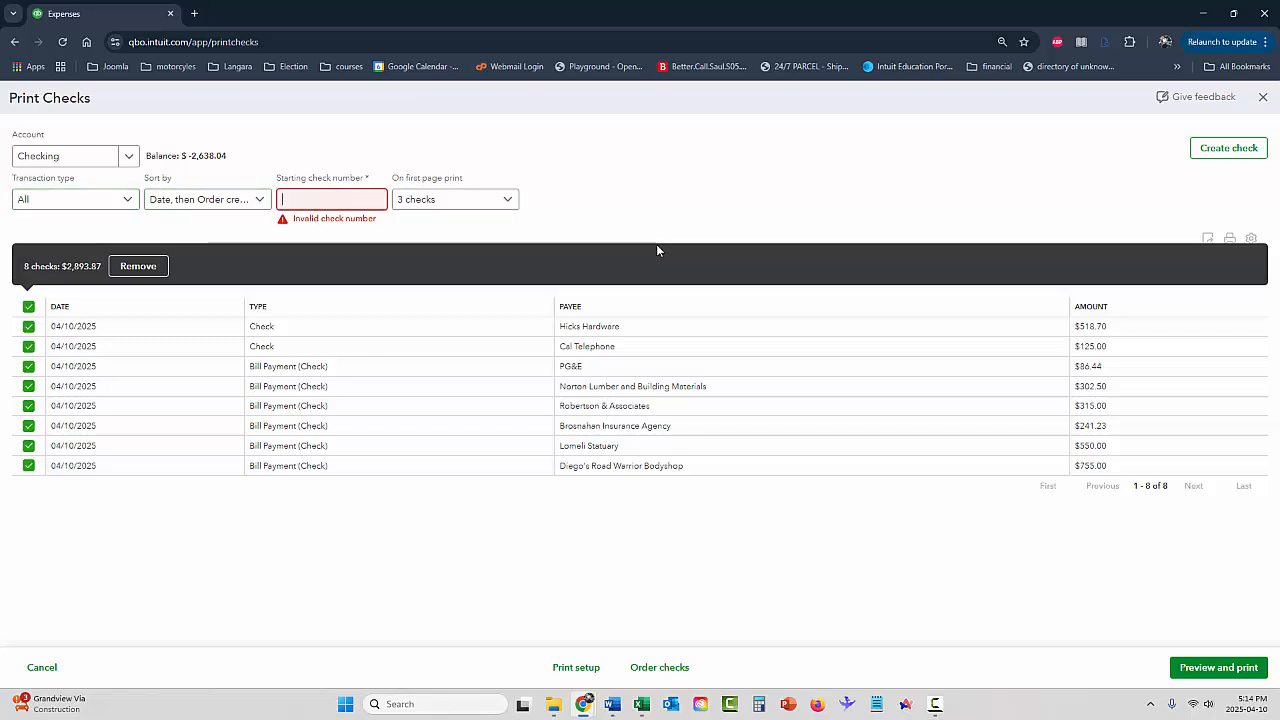
text(1)
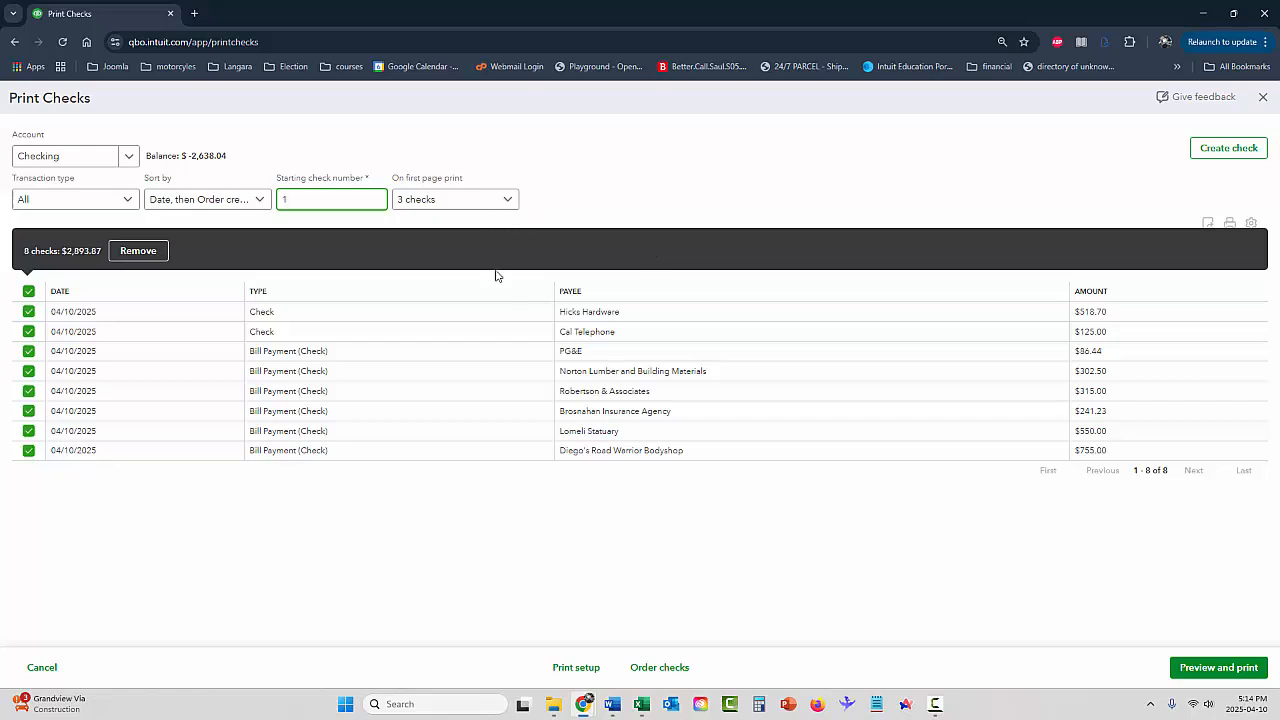
click(1219, 668)
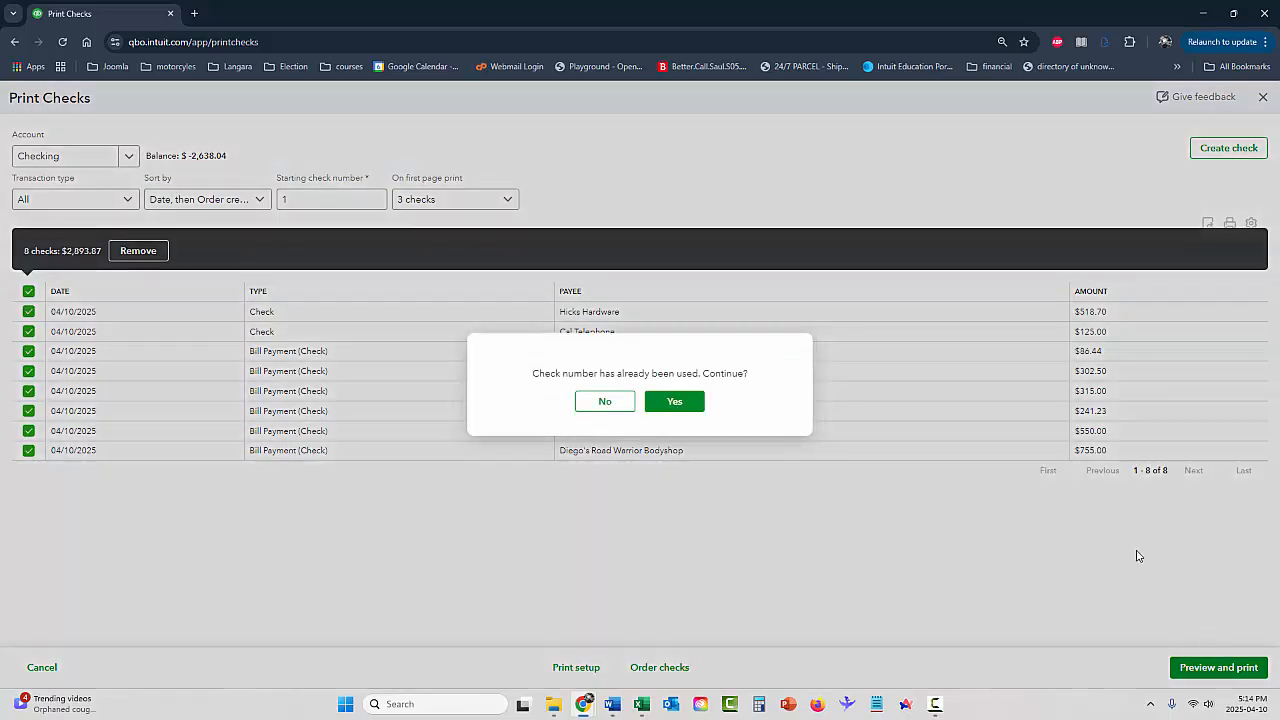
click(672, 405)
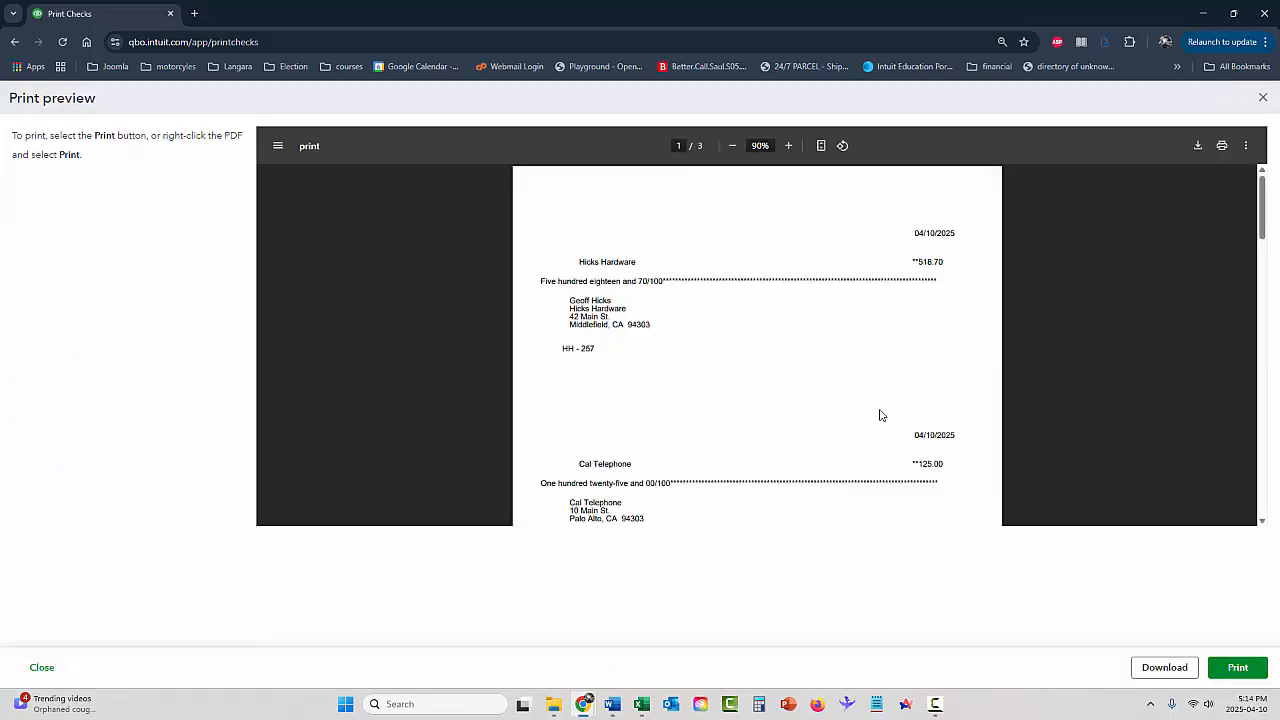
Review all pages of the check preview, confirm that all checks printed correctly and leave Print Checks.
scroll(846, 335, down, 5)
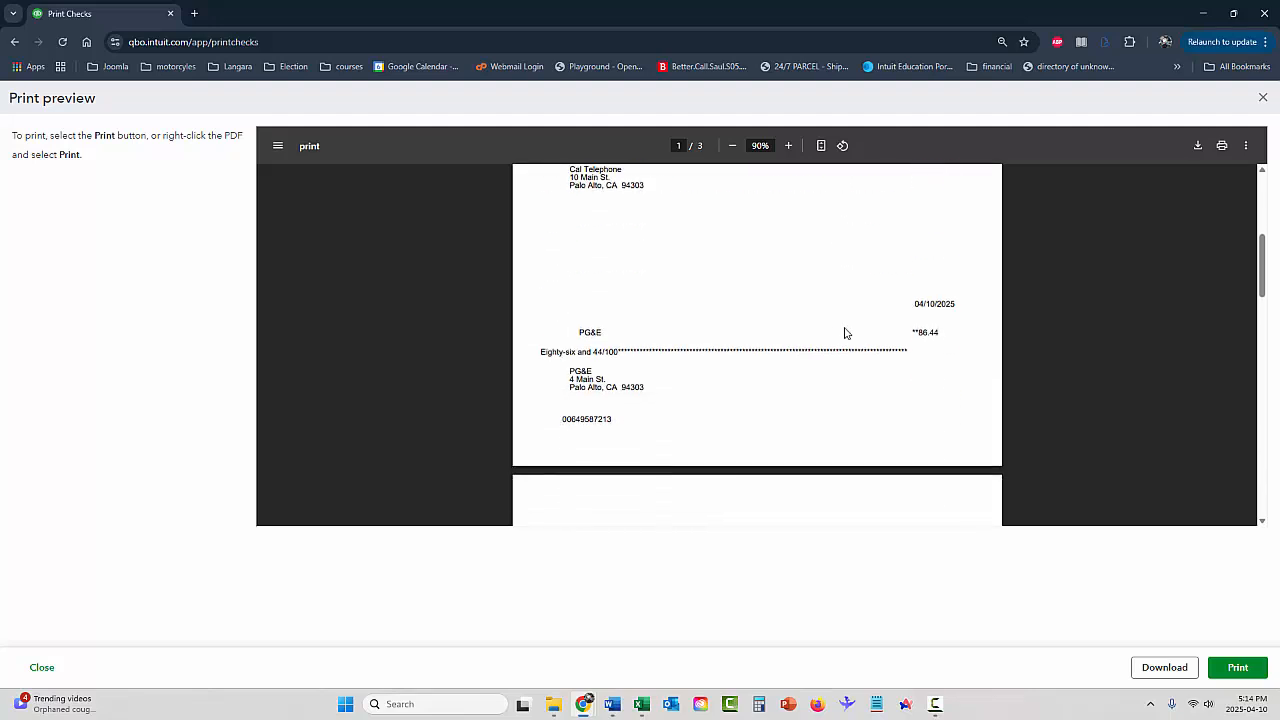
scroll(846, 335, down, 5)
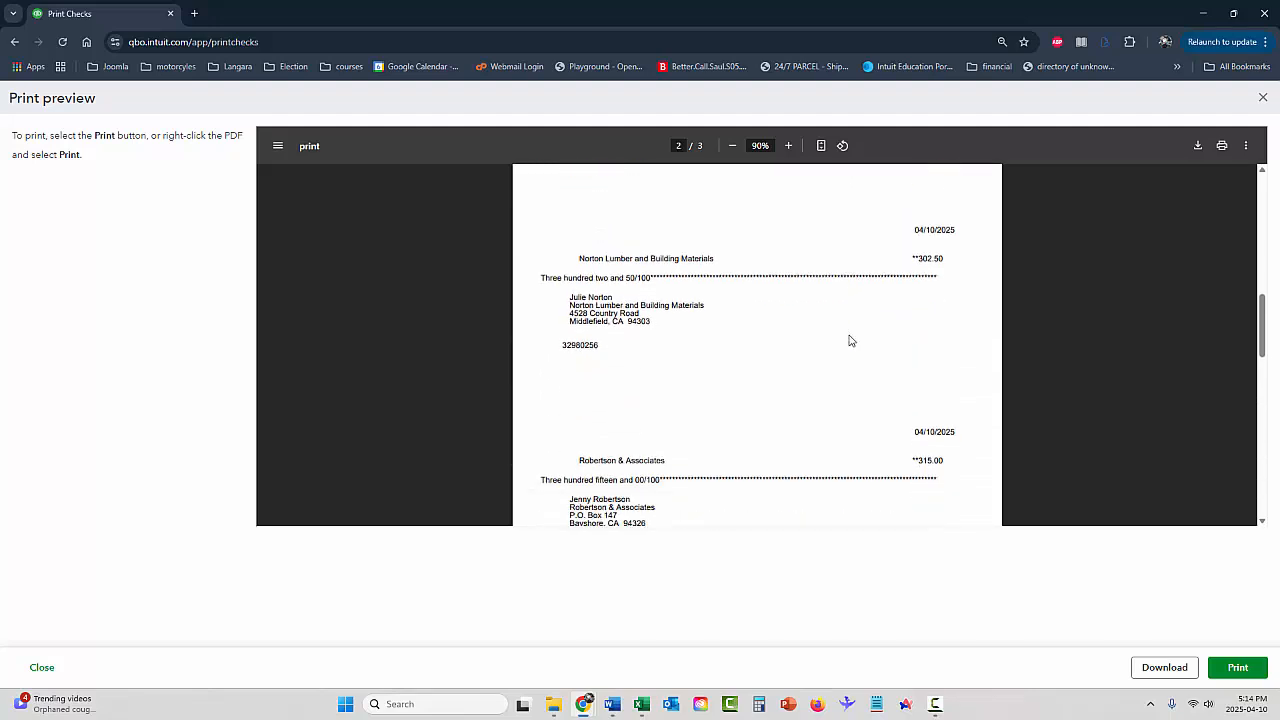
scroll(850, 341, down, 5)
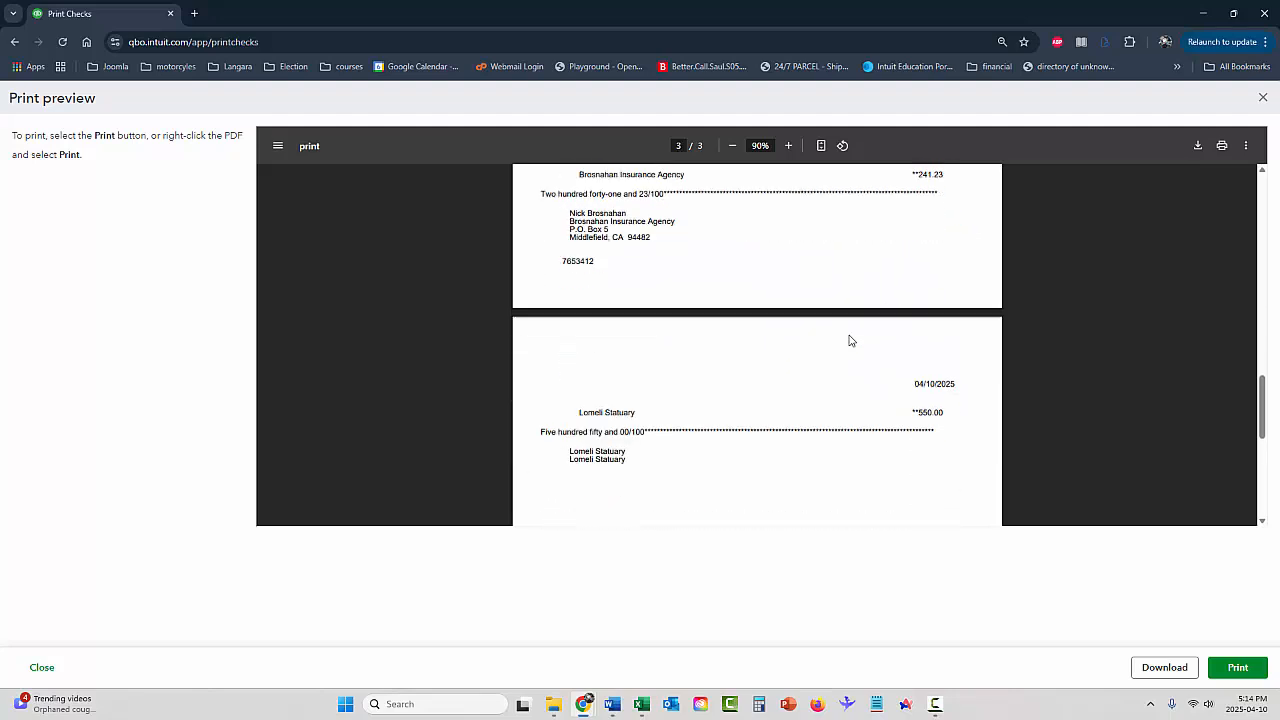
scroll(850, 343, down, 3)
scroll(855, 348, up, 8)
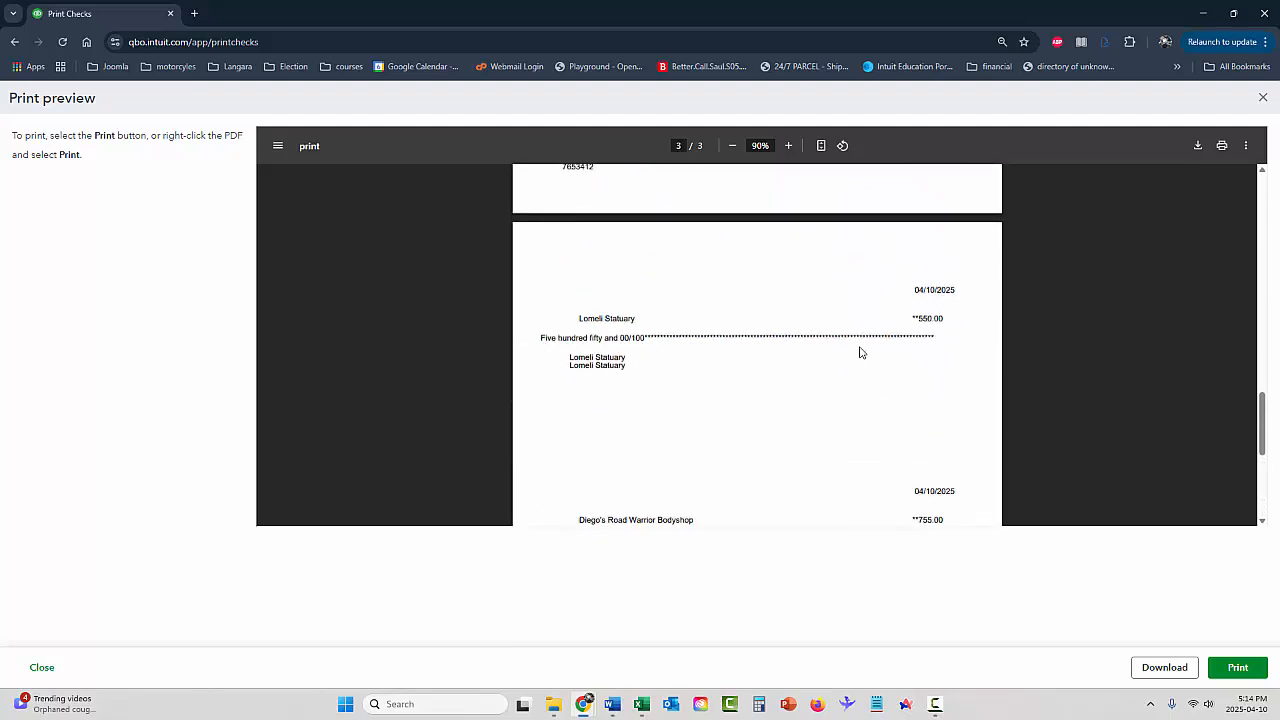
scroll(858, 352, up, 8)
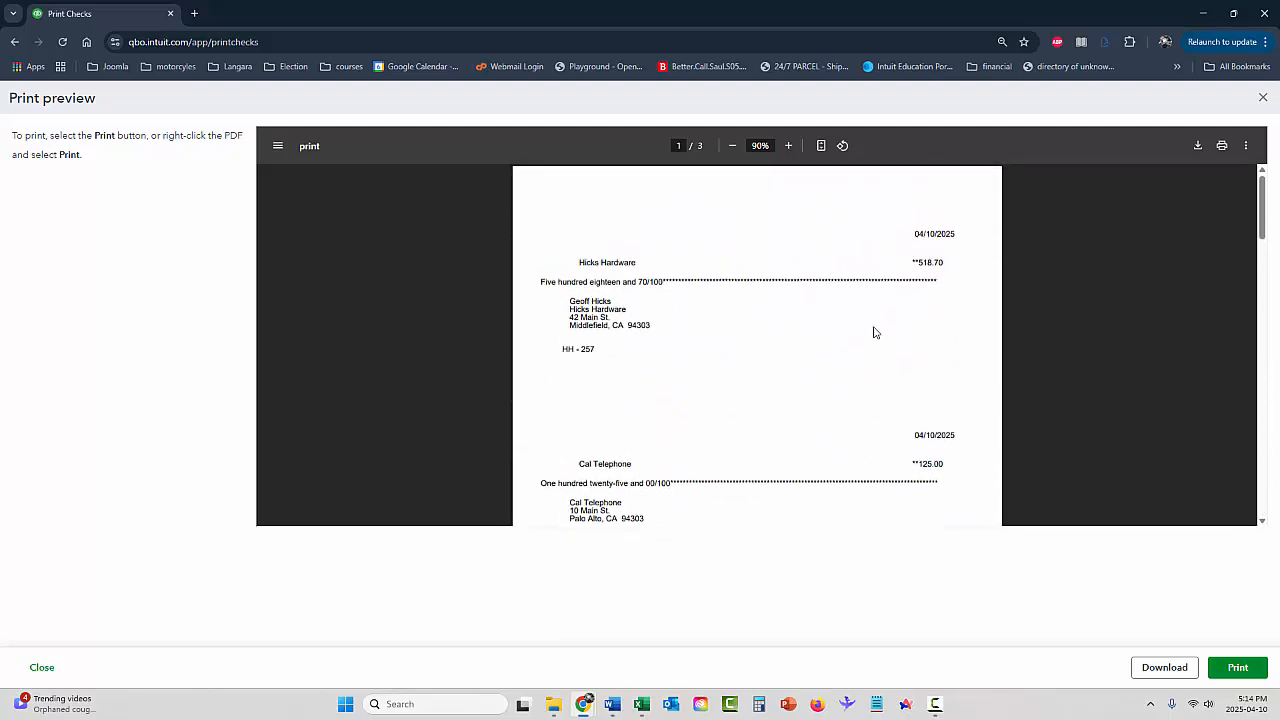
click(1263, 100)
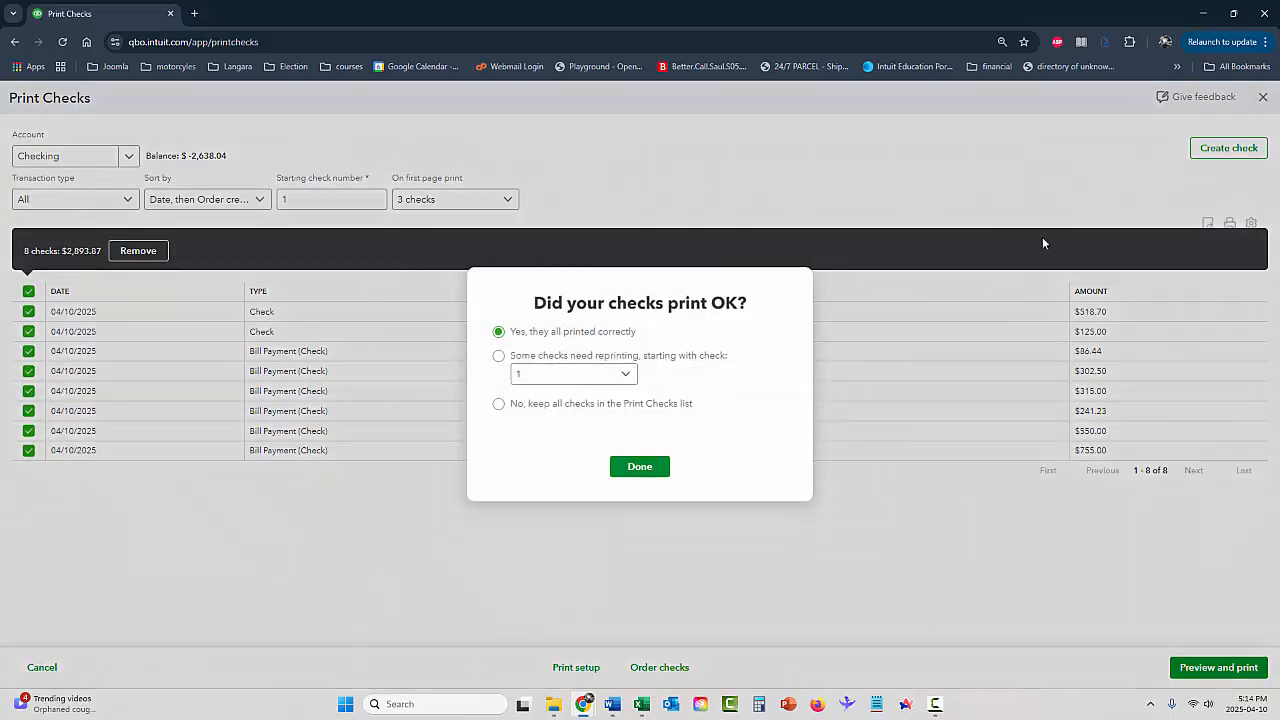
click(648, 471)
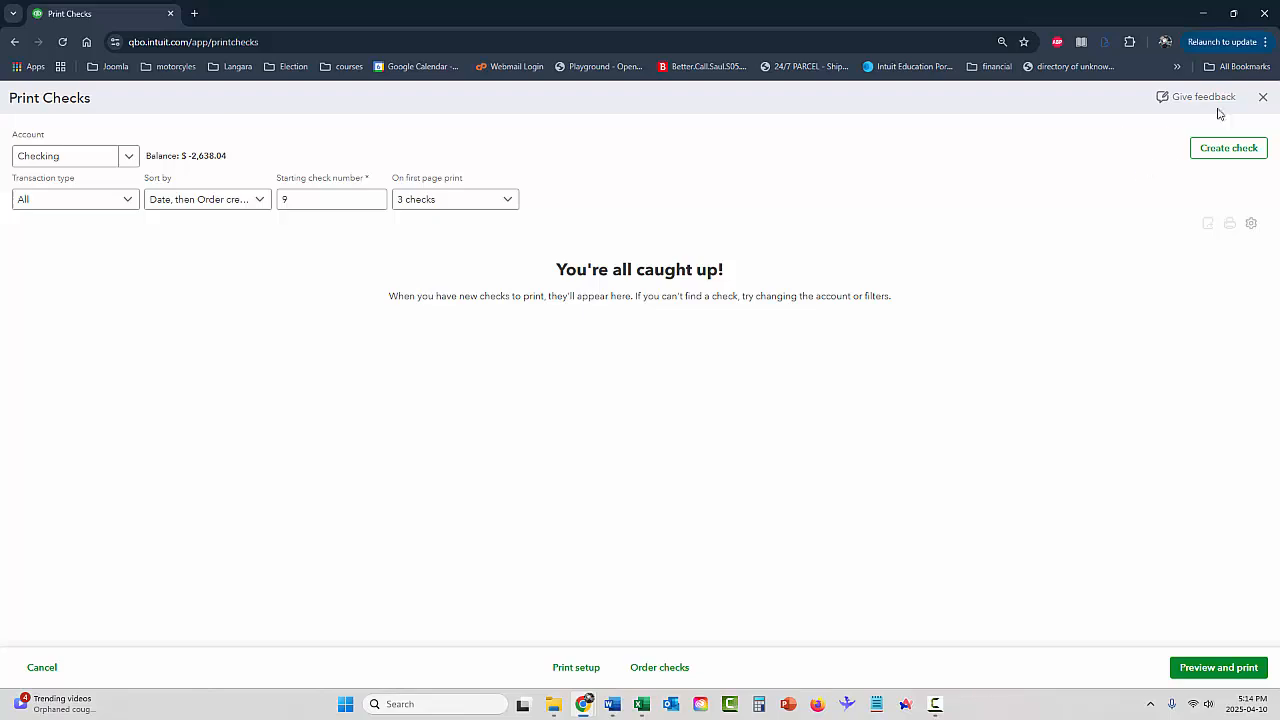
click(1263, 97)
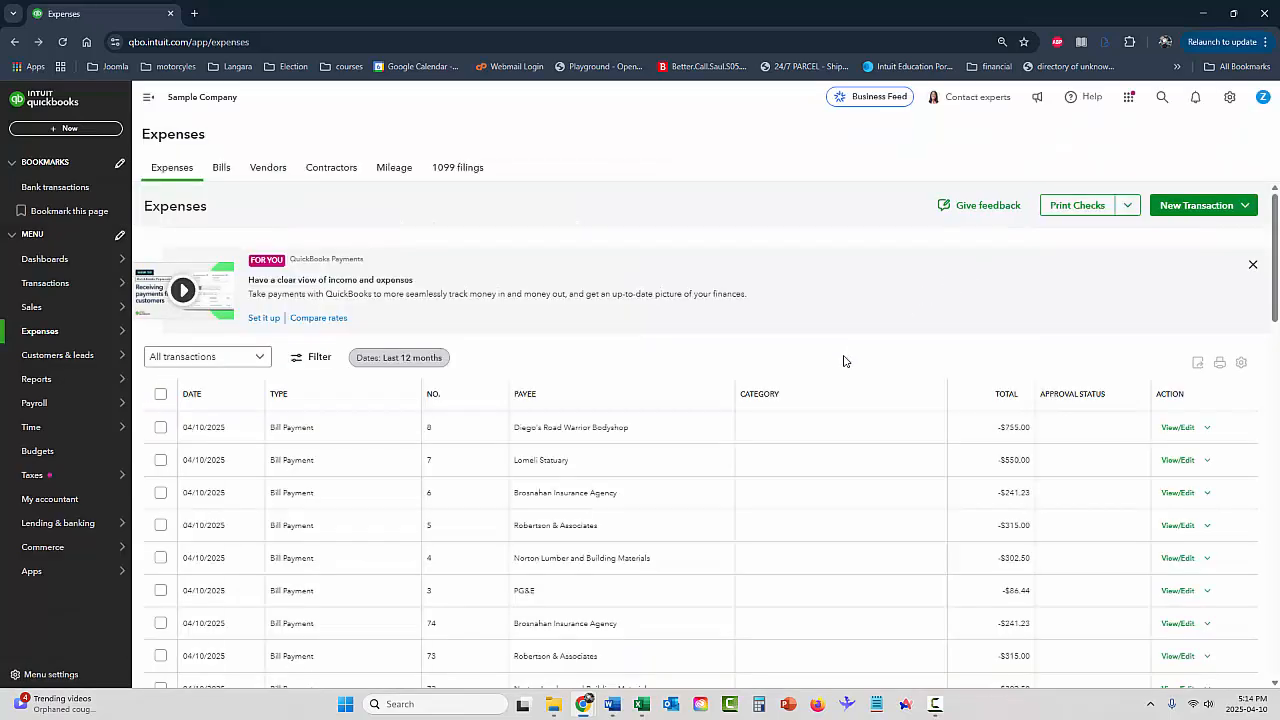